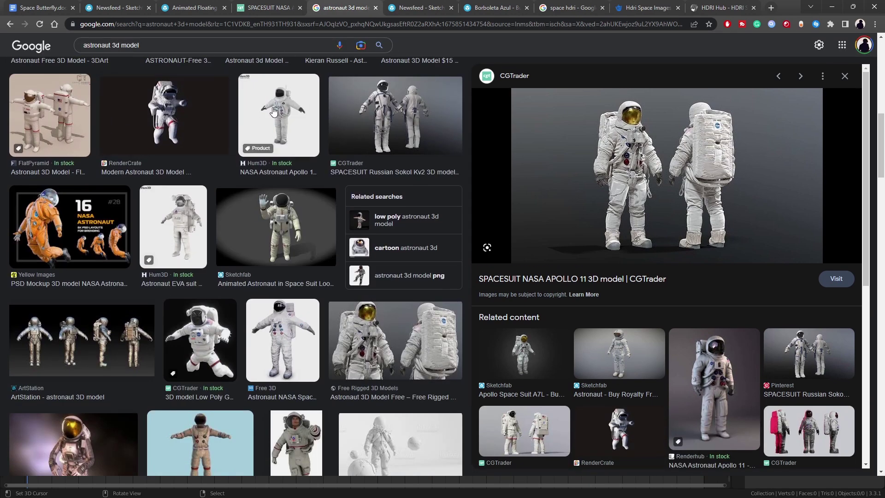
Examine the astronaut 3D model image results and the CGTrader preview pictures of the SPACESUIT NASA APOLLO 11 model
scroll(305, 190, "up", 10)
scroll(278, 243, "down", 3)
scroll(272, 221, "up", 3)
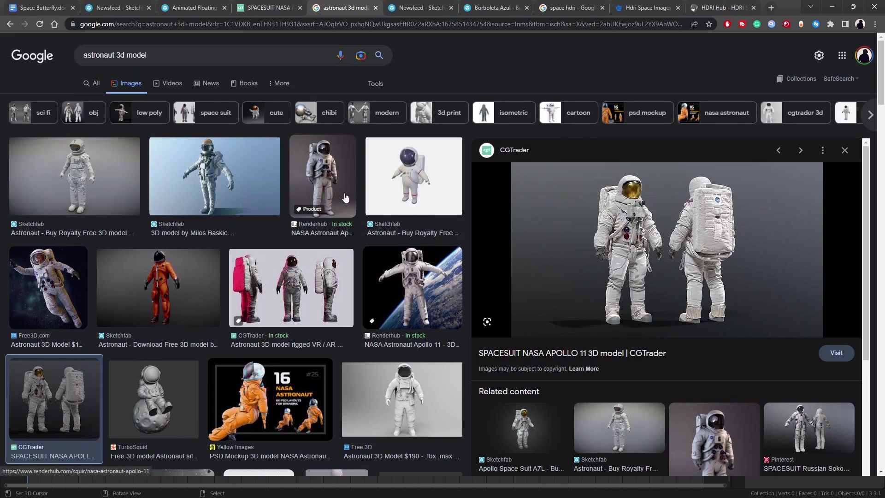
left_click(290, 5)
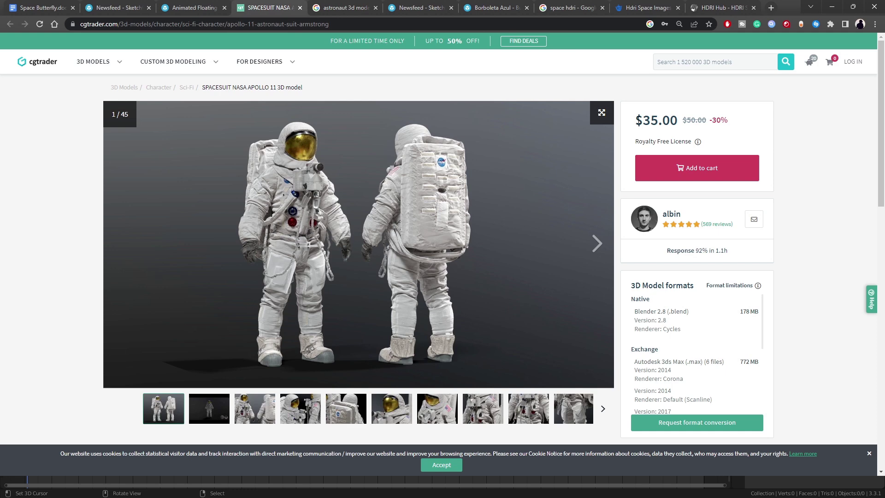
left_click(253, 409)
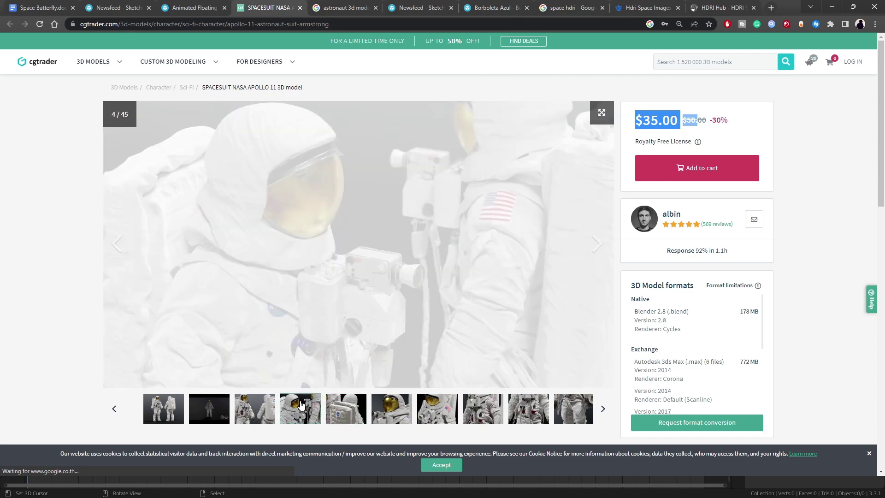
left_click(268, 410)
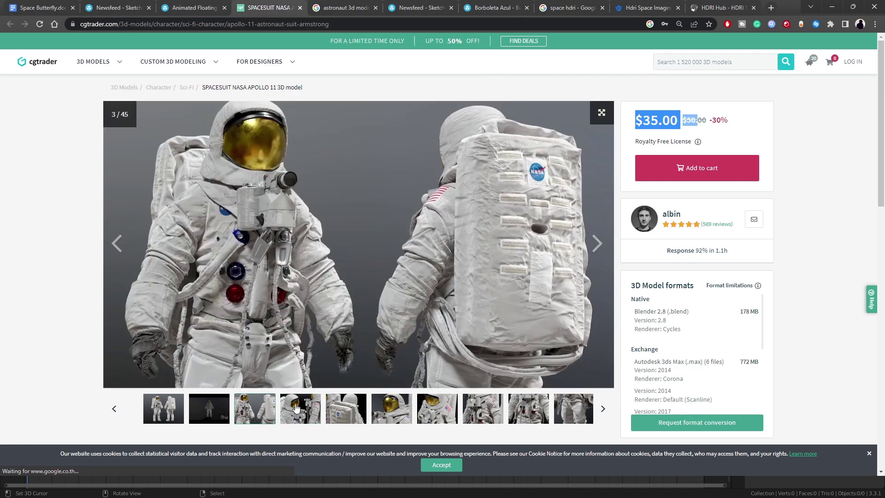
left_click(296, 409)
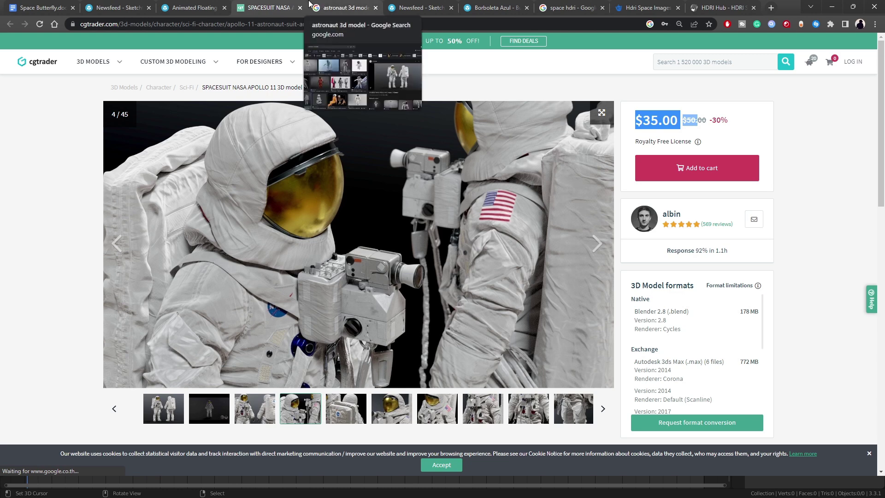
left_click(325, 5)
left_click(278, 6)
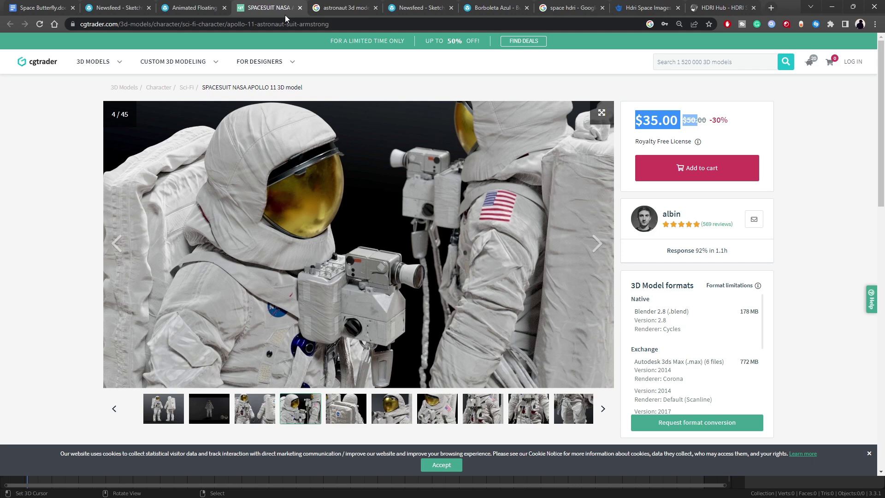
Browse the model collections in the Sketchfab newsfeed
left_click(130, 5)
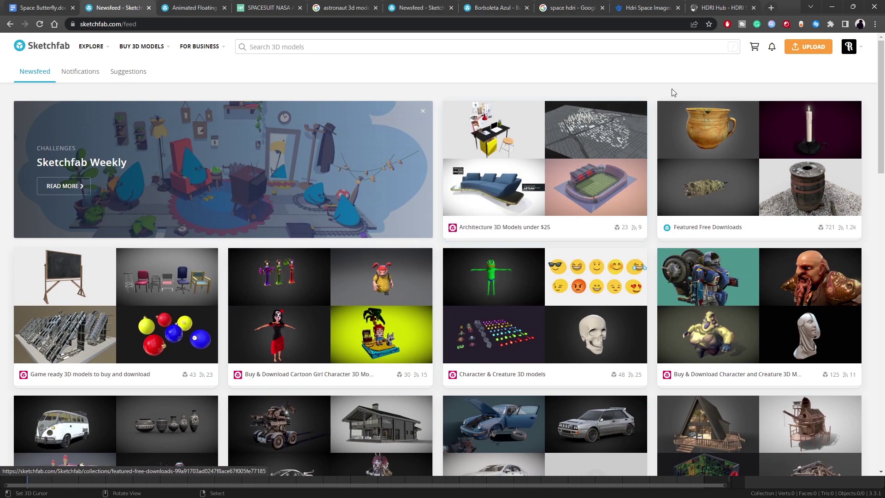
scroll(691, 322, "down", 5)
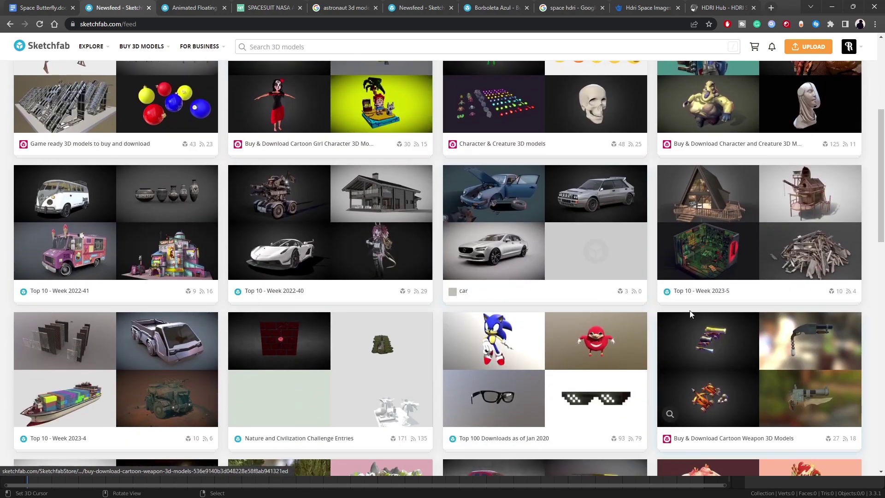
scroll(677, 319, "up", 5)
scroll(707, 328, "down", 2)
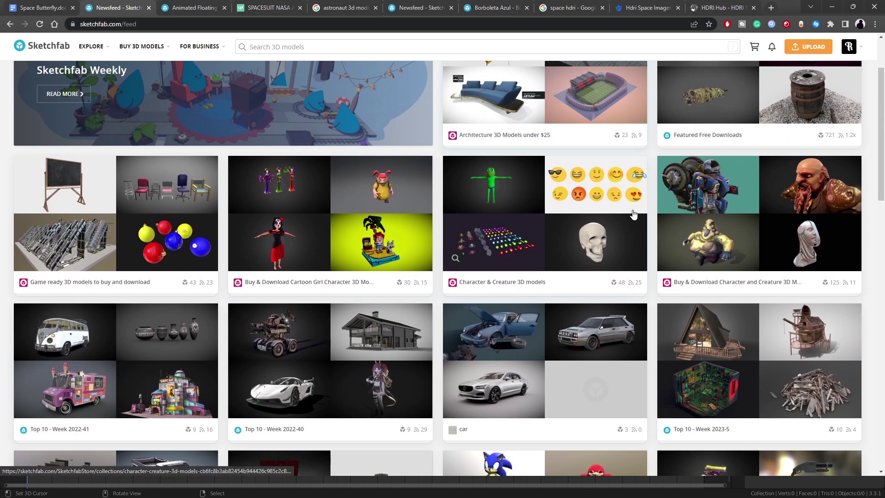
scroll(599, 221, "down", 5)
scroll(501, 239, "up", 3)
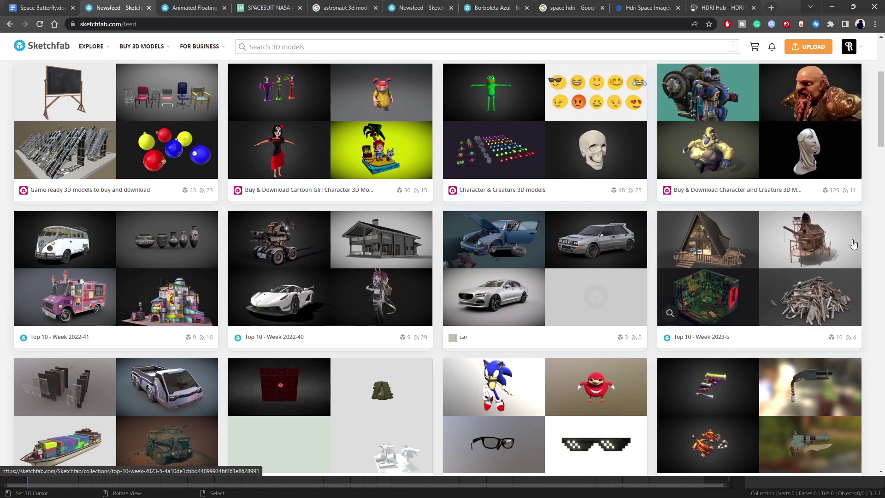
scroll(565, 229, "up", 5)
scroll(565, 225, "down", 3)
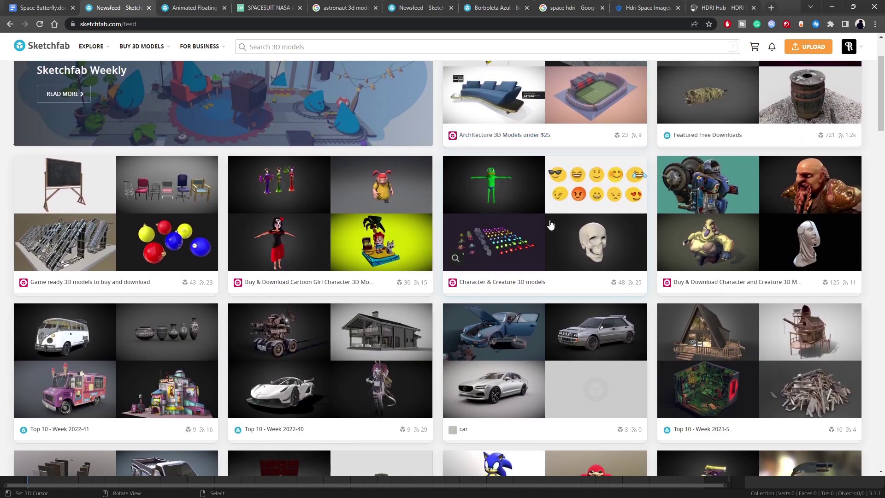
scroll(549, 225, "down", 3)
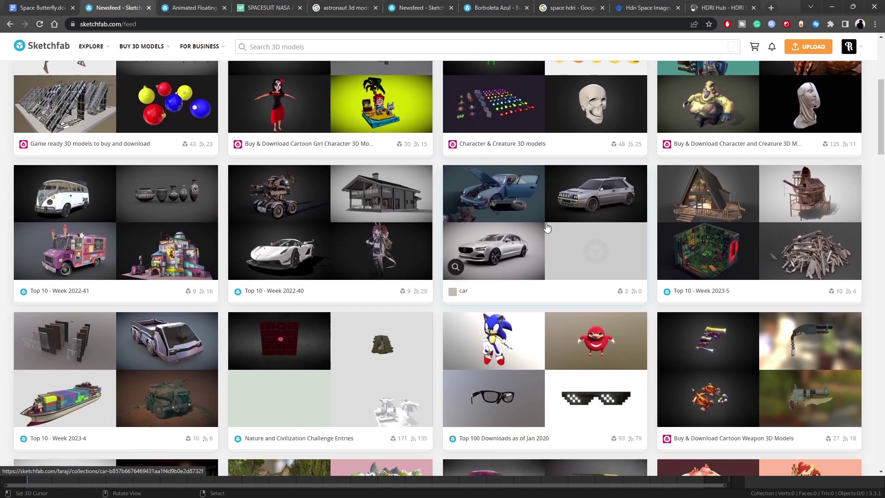
scroll(547, 228, "up", 5)
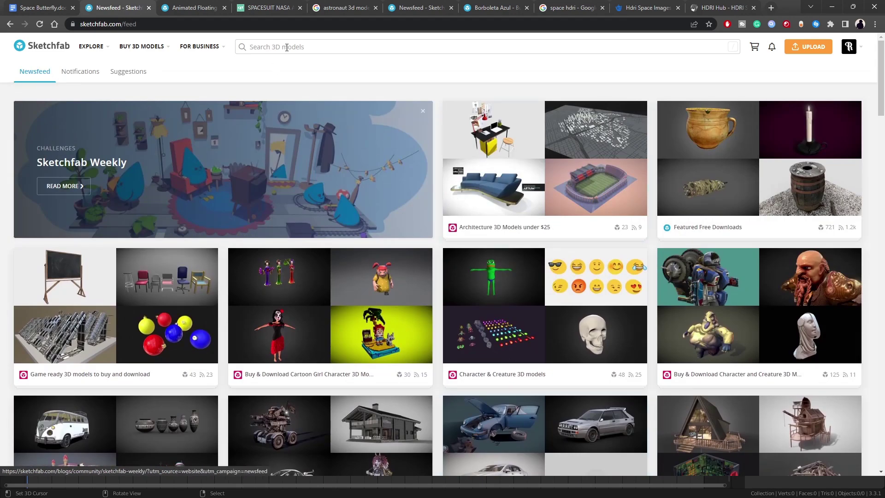
Search Sketchfab for "astronaut" and restrict the results to downloadable models
left_click(284, 47)
type("a")
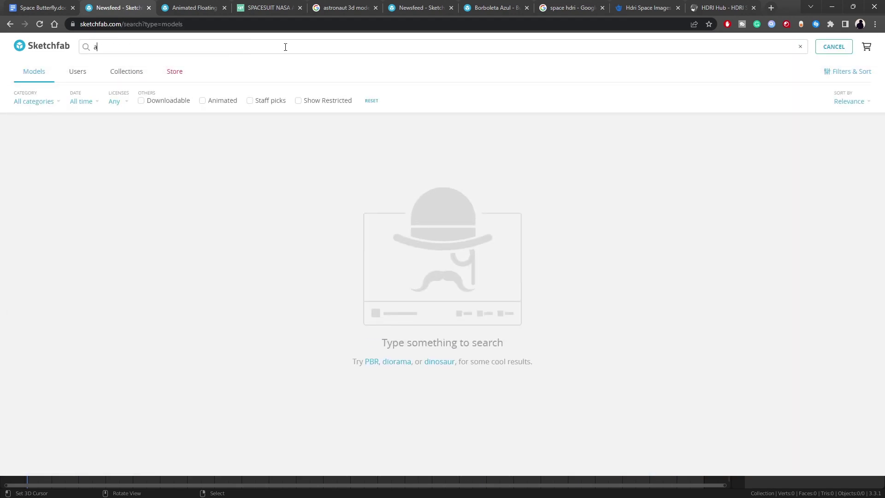
type("stronaut")
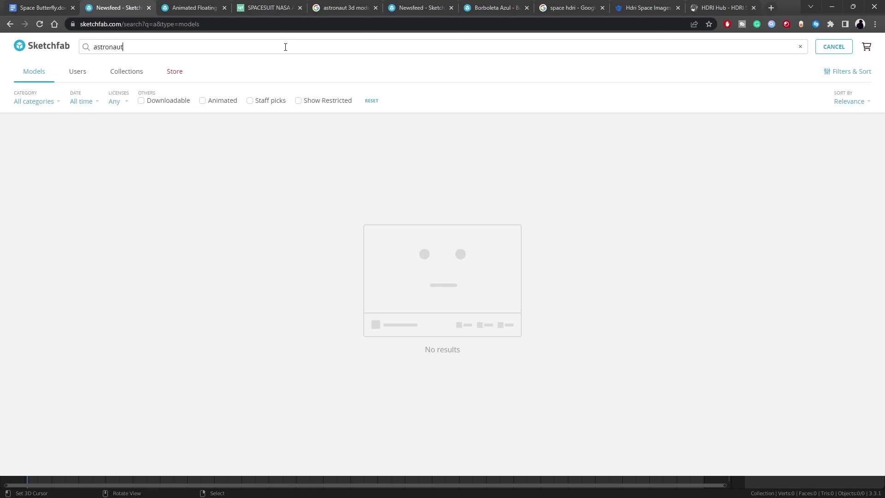
scroll(278, 198, "down", 3)
scroll(276, 210, "up", 3)
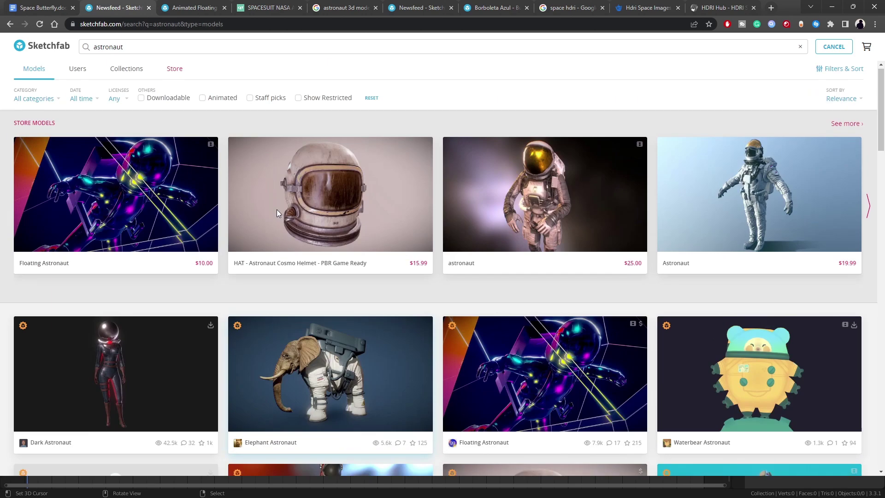
scroll(673, 217, "down", 1)
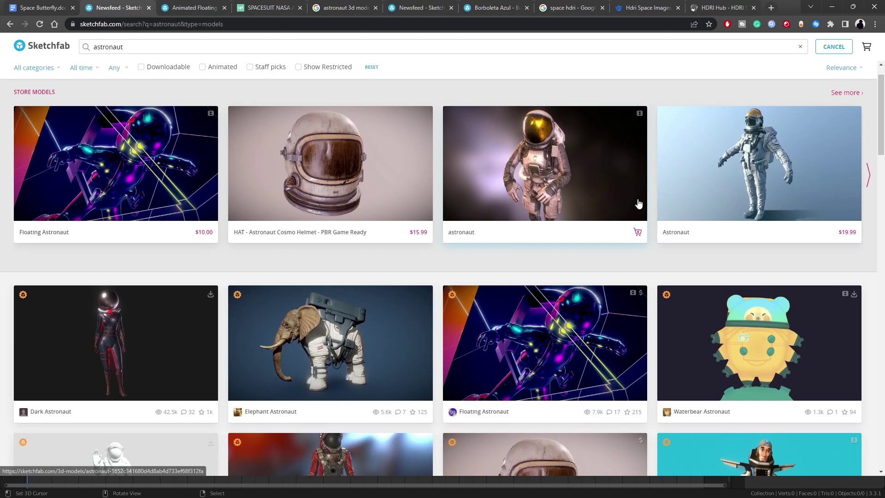
scroll(368, 185, "up", 1)
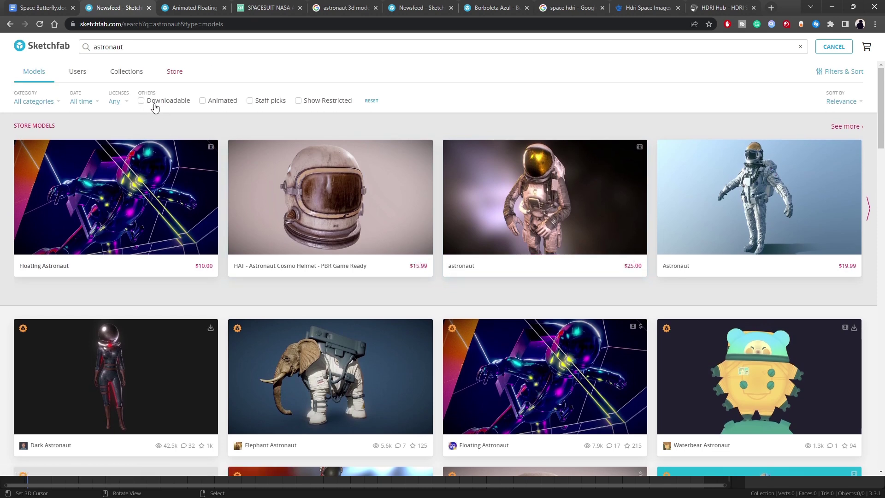
left_click(159, 106)
Examine the downloadable astronaut results for a suitable full-body character model
scroll(200, 132, "down", 3)
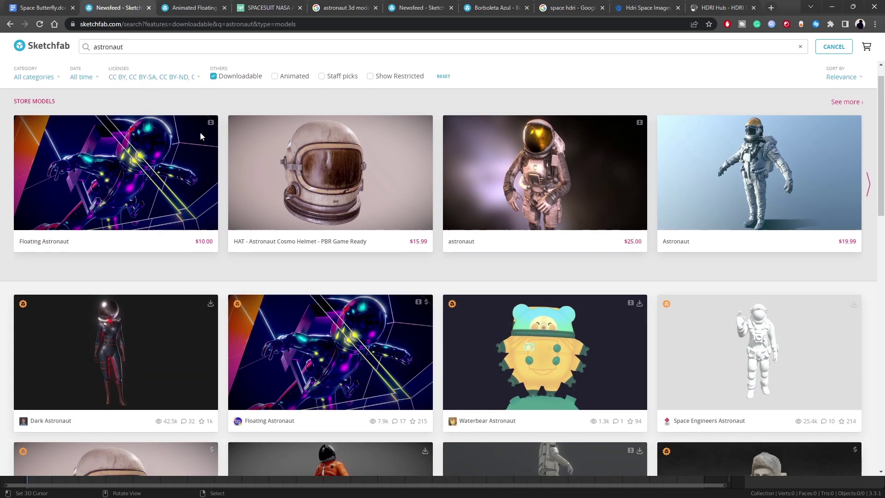
scroll(156, 172, "down", 2)
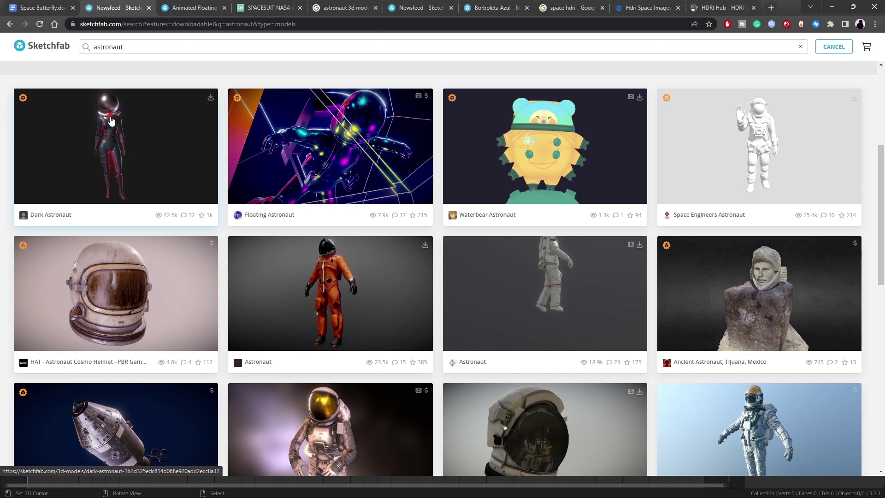
scroll(104, 124, "up", 1)
scroll(111, 138, "down", 1)
scroll(175, 185, "down", 1)
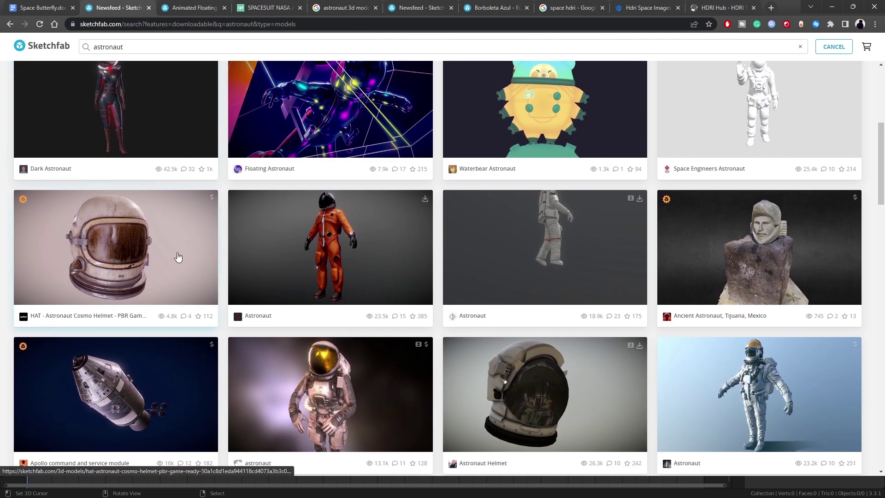
scroll(198, 286, "down", 1)
scroll(415, 230, "up", 2)
scroll(579, 164, "down", 5)
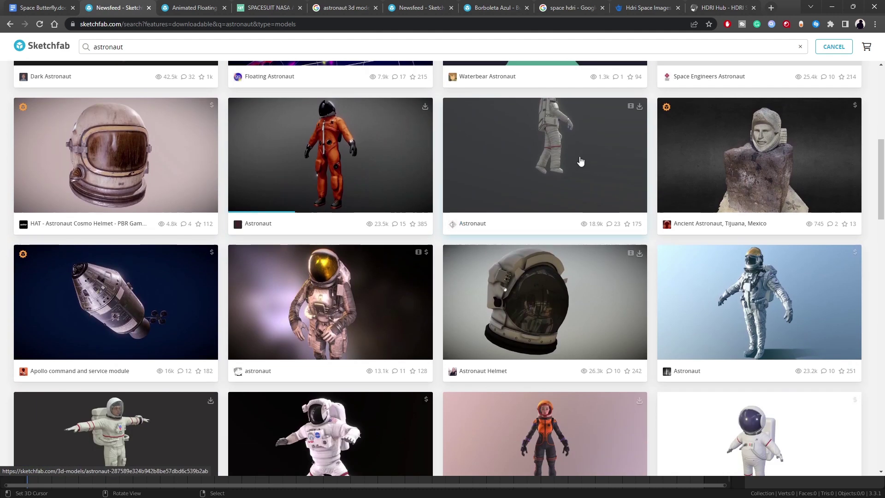
scroll(668, 196, "up", 4)
scroll(674, 195, "up", 1)
scroll(671, 170, "down", 8)
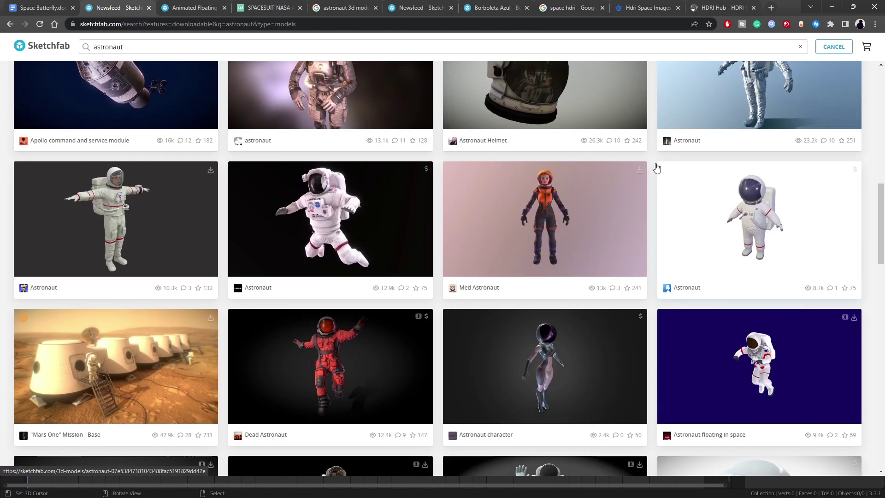
Open the Animated Floating Astronaut in Space Suit Loop model on its own page and bring that page up
scroll(152, 207, "down", 3)
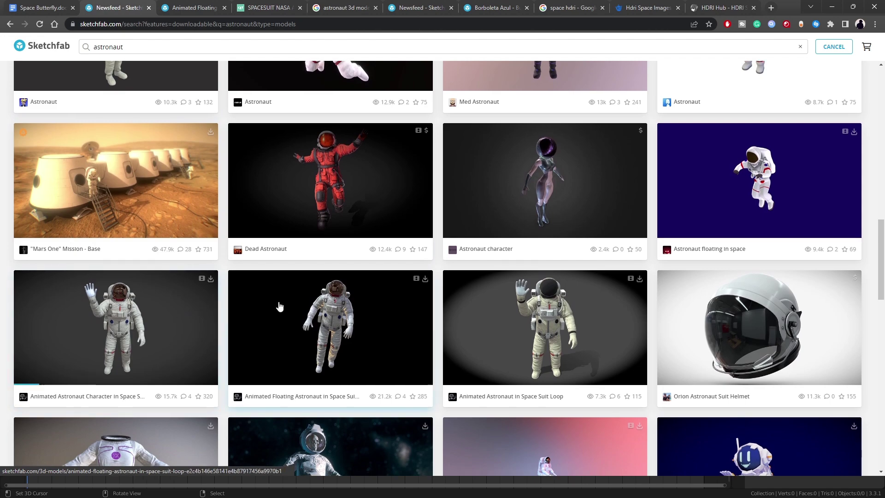
scroll(285, 295, "down", 2)
middle_click(323, 276)
scroll(324, 276, "down", 2)
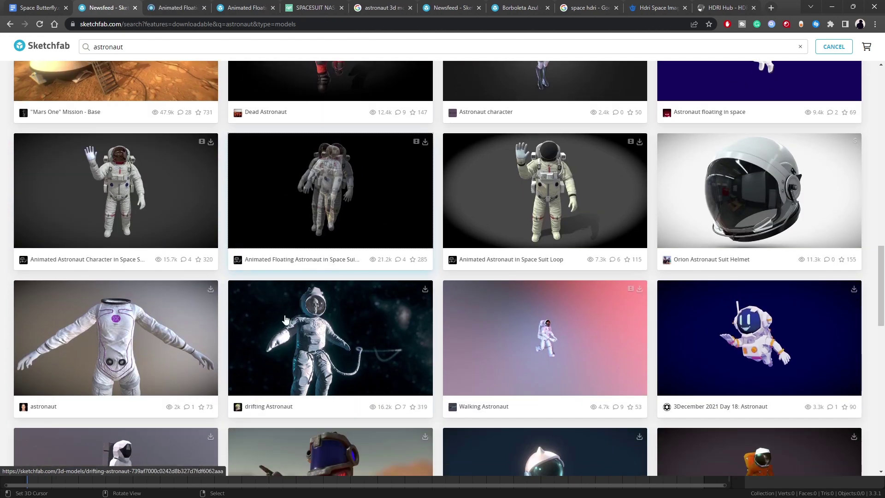
scroll(292, 288, "down", 3)
scroll(292, 288, "up", 4)
key("ctrl+Tab")
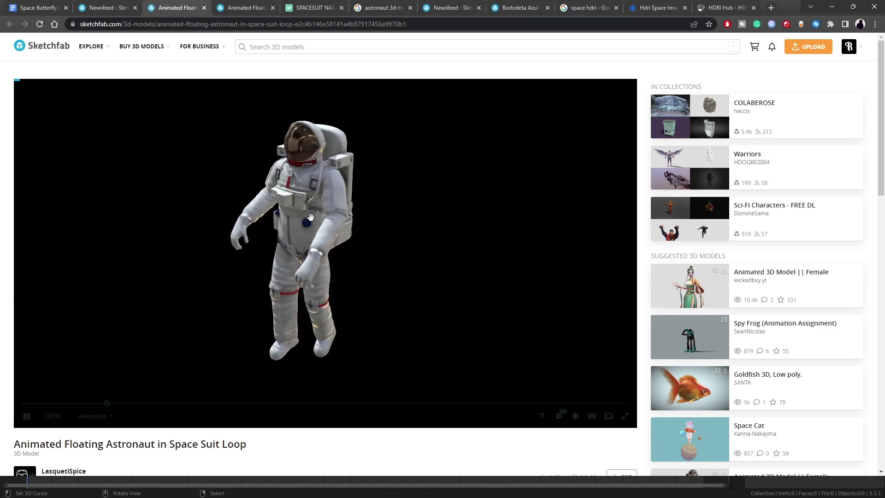
Check the floating astronaut model's license details and inspect its 3D preview from different angles and distances
scroll(164, 427, "down", 3)
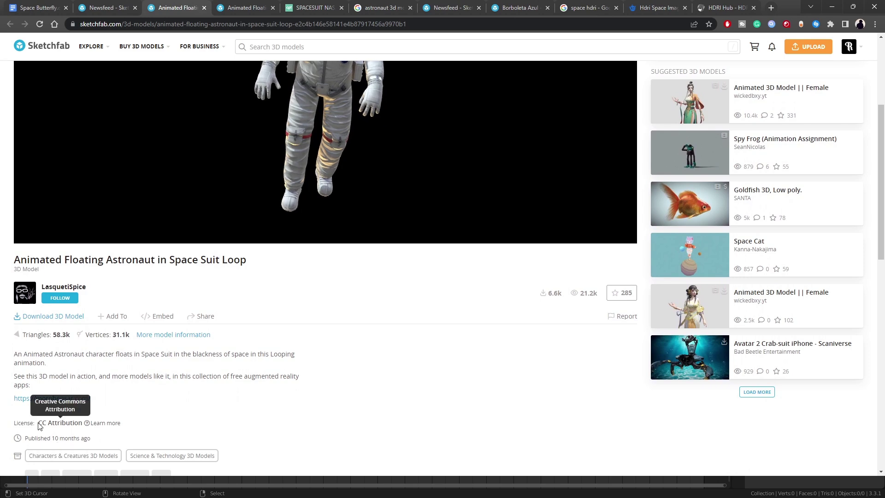
scroll(260, 379, "up", 4)
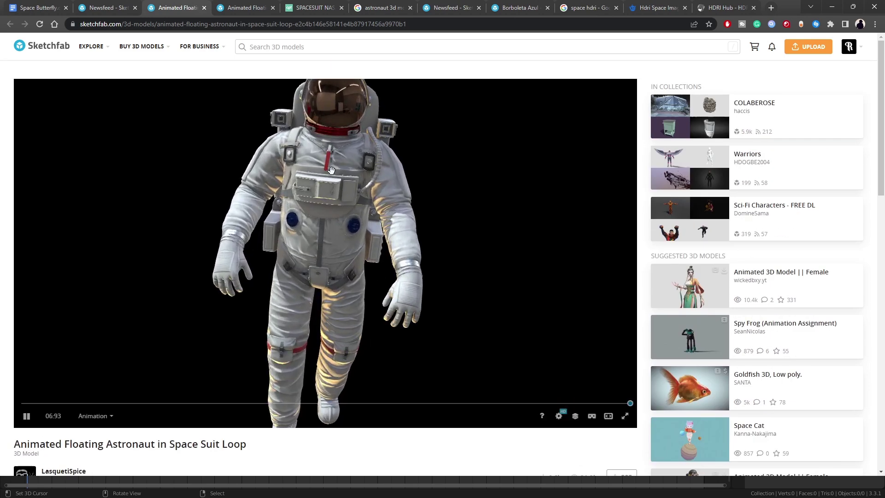
left_click_drag(322, 224, 296, 246)
scroll(313, 230, "up", 2)
scroll(322, 217, "down", 4)
scroll(335, 207, "up", 4)
scroll(329, 195, "down", 4)
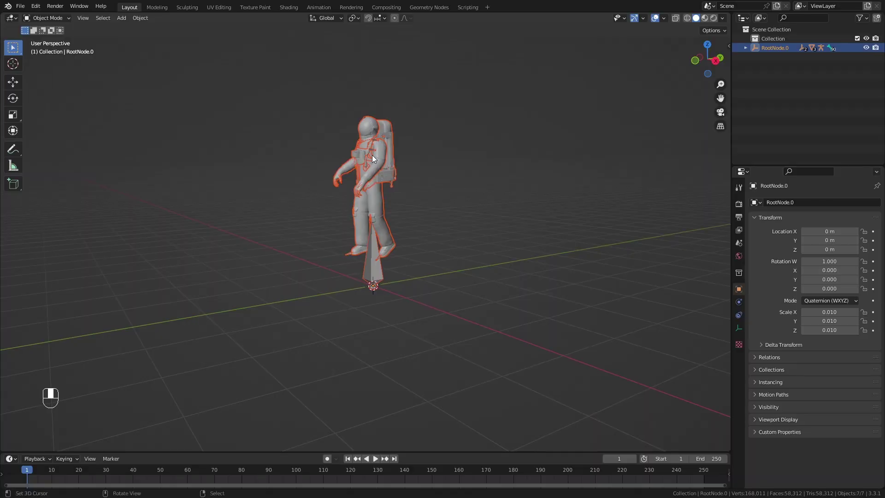
Switch to Blender and select the imported astronaut's skeletal.3 armature by its large root bone
scroll(372, 155, "up", 2)
mouse_move(372, 167)
middle_mouse_down("shift")
mouse_move(399, 248)
mouse_move(425, 194)
mouse_move(406, 247)
mouse_move(460, 198)
mouse_move(418, 248)
mouse_move(396, 236)
mouse_move(406, 240)
mouse_move(388, 325)
middle_mouse_up("shift")
key("shift+alt+z")
key("shift+alt+z")
left_click(391, 324)
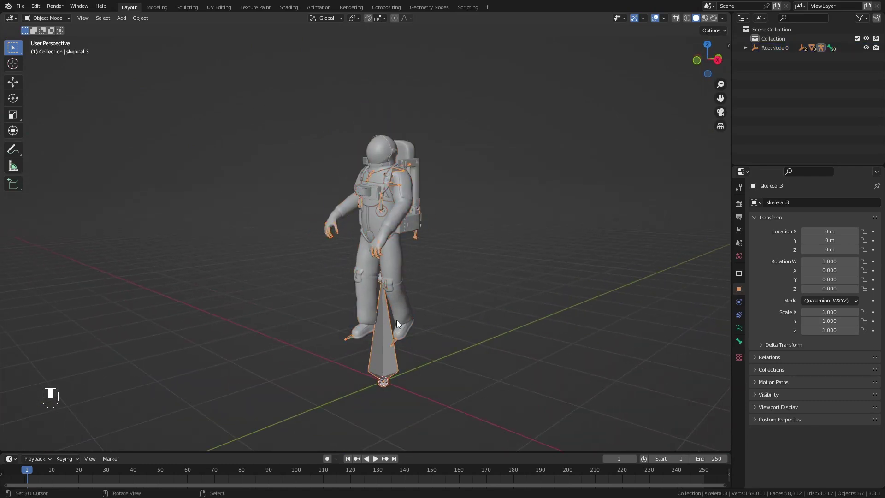
left_click(386, 295)
mouse_move(396, 249)
middle_mouse_down()
mouse_move(411, 233)
mouse_move(350, 251)
mouse_move(380, 241)
mouse_move(415, 250)
mouse_move(384, 257)
middle_mouse_up()
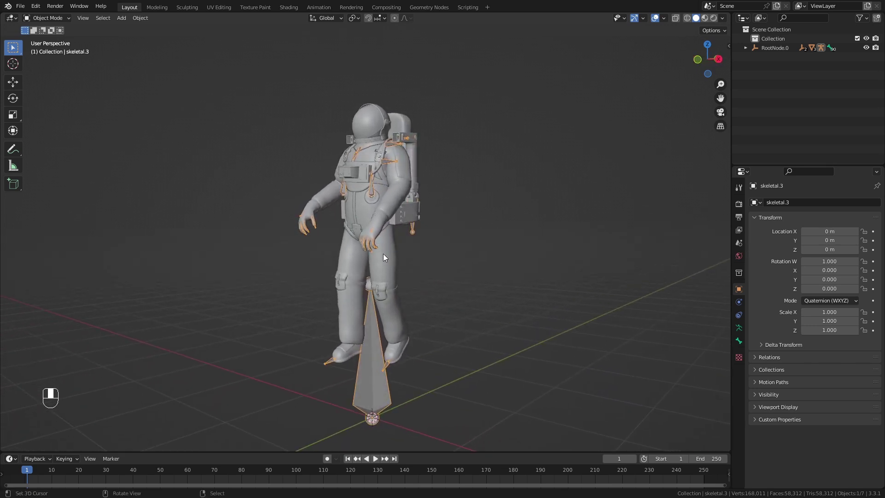
Set the astronaut's armature to display in front of the mesh
left_click(738, 328)
left_click(755, 337)
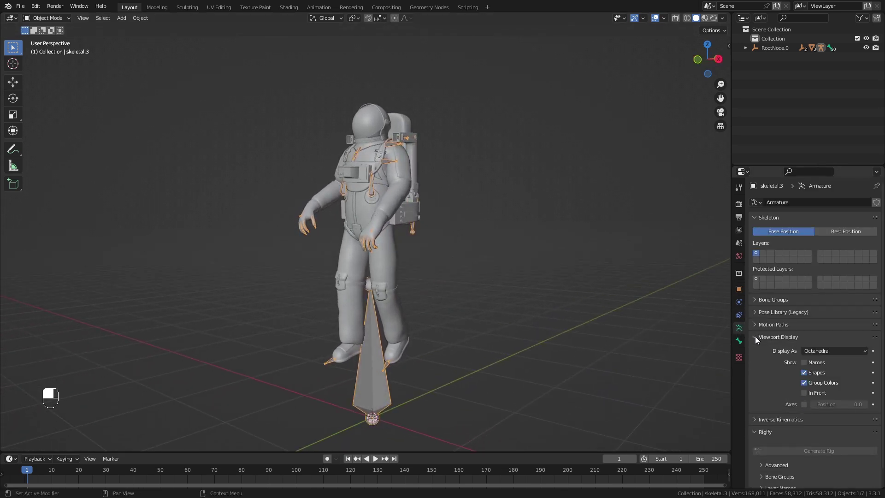
left_click(804, 393)
Expand the RootNode.0 hierarchy and its skeletal.3 armature to list their child objects
mouse_move(433, 271)
middle_mouse_down()
mouse_move(399, 275)
mouse_move(392, 242)
mouse_move(399, 238)
mouse_move(392, 238)
mouse_move(405, 276)
mouse_move(477, 230)
mouse_move(442, 210)
mouse_move(328, 291)
mouse_move(392, 259)
mouse_move(420, 256)
middle_mouse_up()
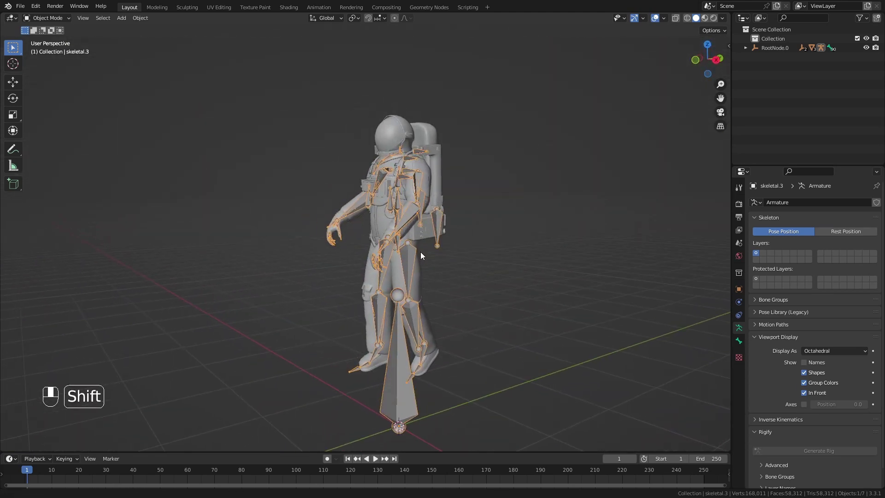
left_click(747, 48)
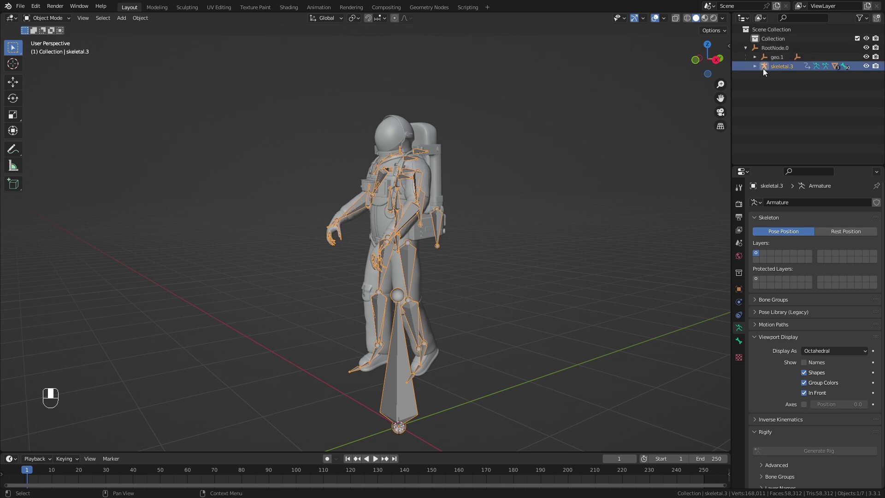
left_click(754, 65)
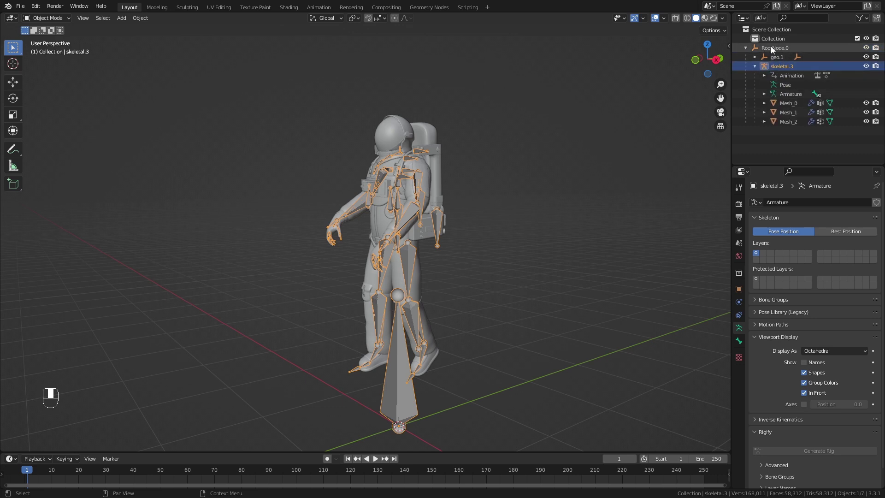
Delete the RootNode.0 and geo.1 empties from the imported astronaut hierarchy
middle_click_drag(452, 221, 530, 203)
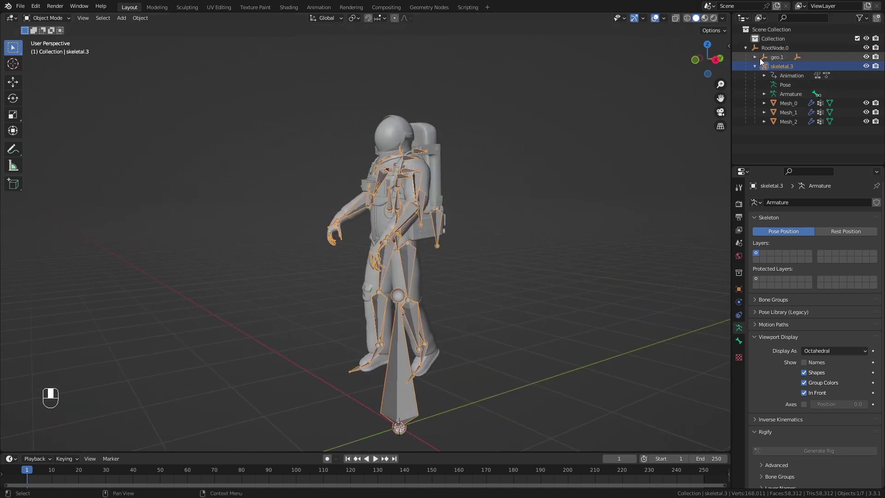
left_click(776, 58)
left_click(774, 48, "shift")
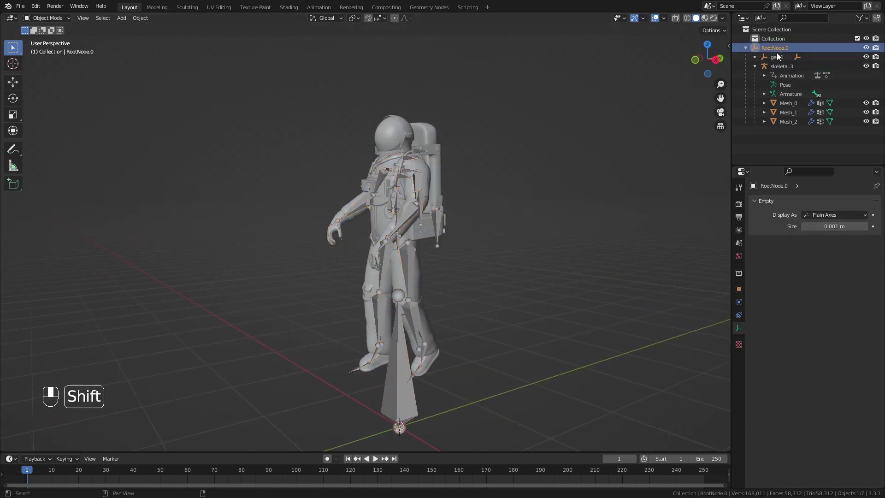
key("Delete")
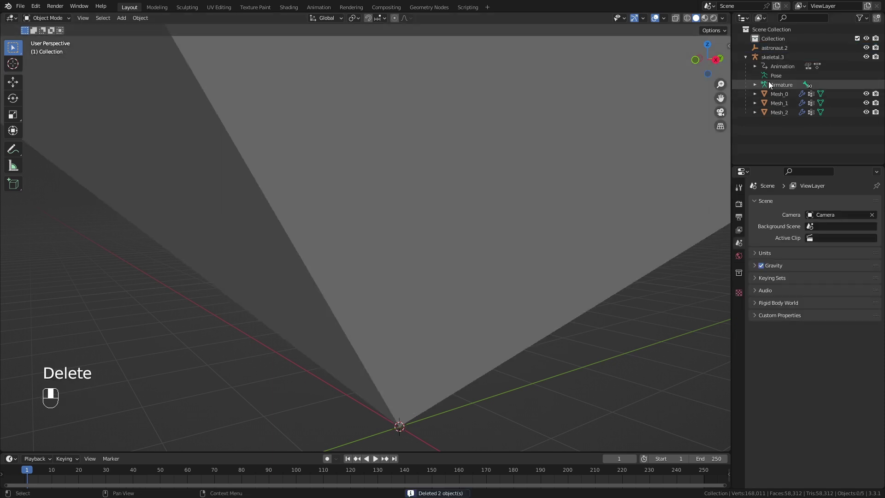
Select the oversized skeletal.3 armature and scale it down until the whole astronaut fits in the scene view
left_click(779, 59)
scroll(532, 137, "down", 17)
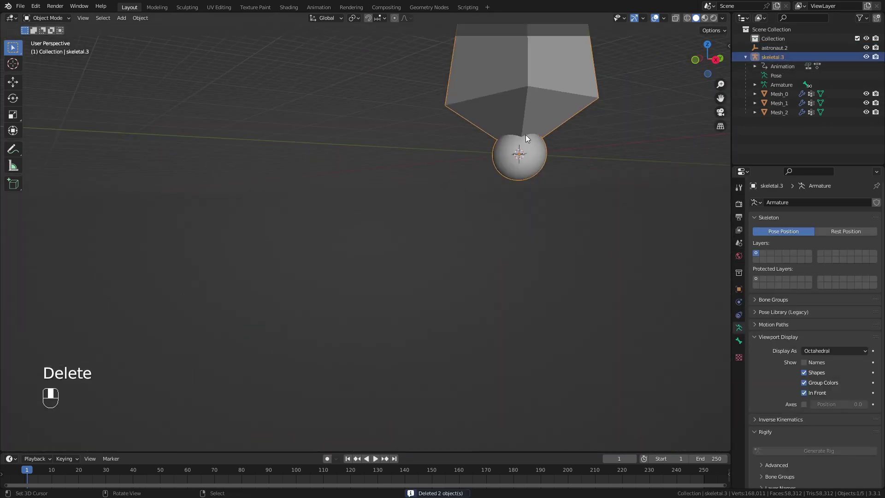
middle_click_drag(654, 88, 590, 152, "shift")
key("s")
left_click(417, 221)
scroll(421, 210, "up", 6)
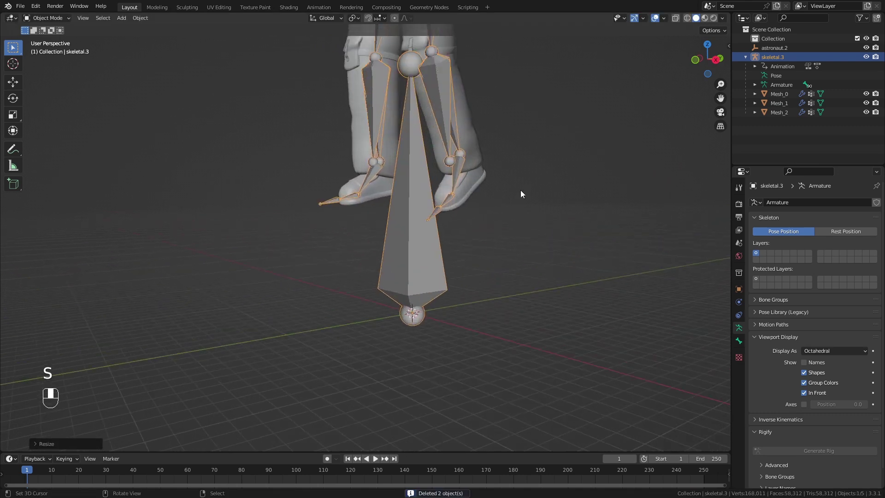
key("s")
left_click(424, 290)
Delete the leftover astronaut.2 empty
left_click(759, 48)
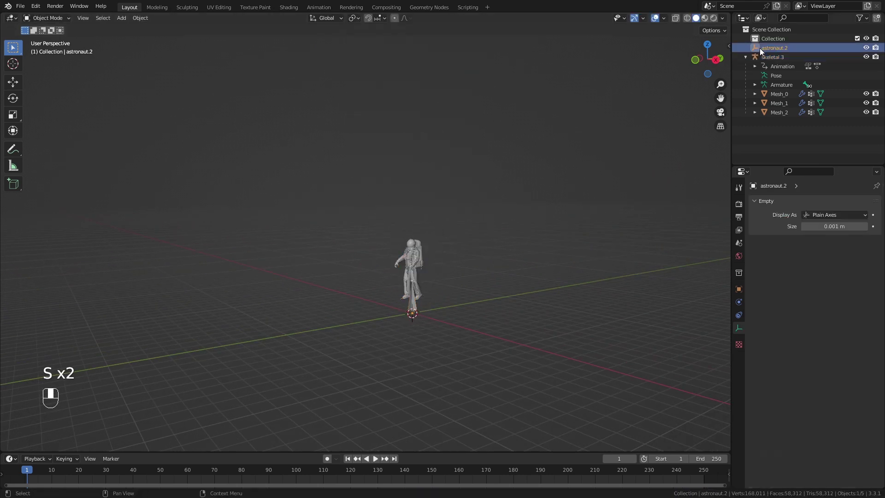
key("Delete")
scroll(297, 242, "up", 5)
middle_click_drag(296, 247, 342, 250)
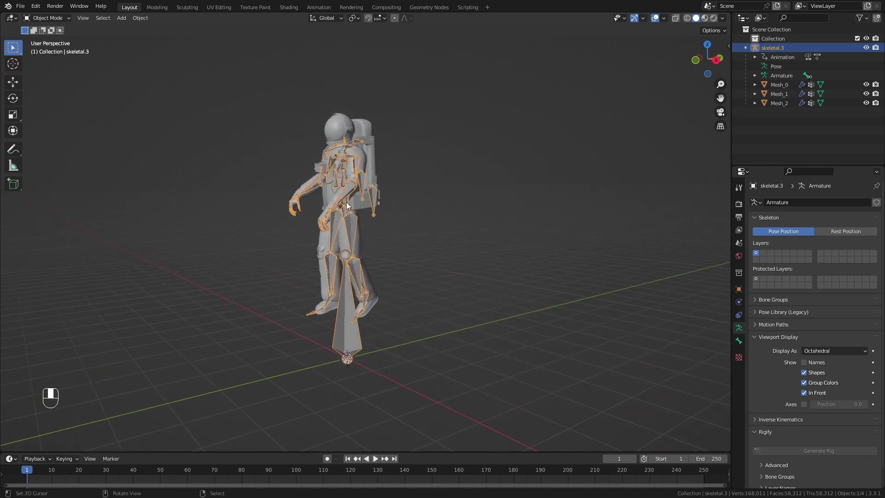
Select the astronaut's body mesh, Mesh_2, and show its dimensions to check its real-world height
left_click(327, 190)
mouse_move(328, 190)
middle_mouse_down()
mouse_move(453, 183)
mouse_move(333, 197)
middle_mouse_up()
scroll(333, 197, "up", 3)
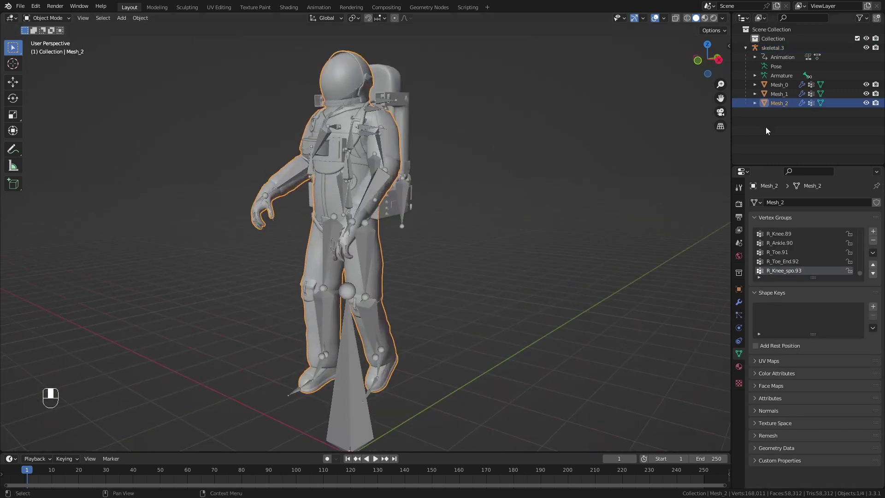
left_click_drag(731, 47, 729, 48)
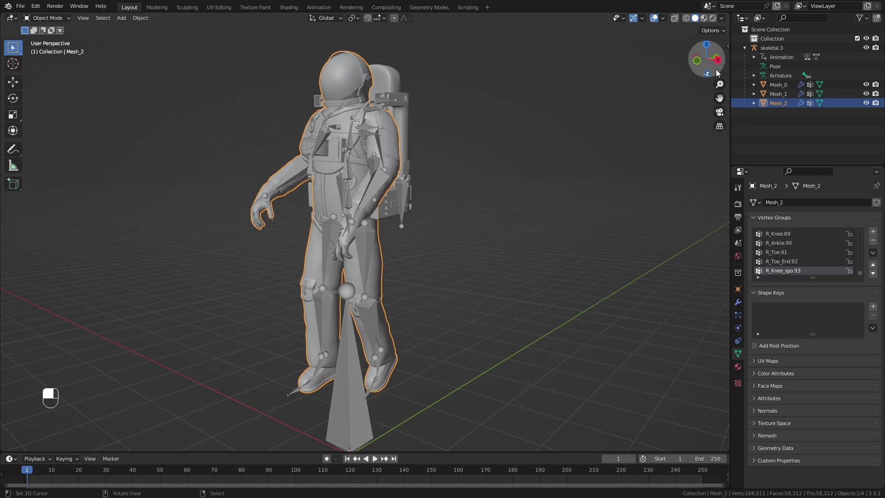
left_click(726, 45)
scroll(724, 49, "up", 2)
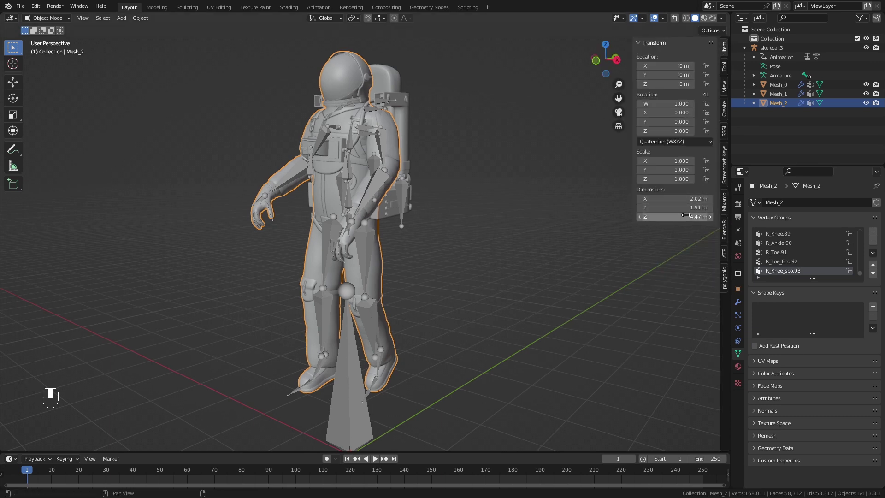
middle_click_drag(409, 172, 342, 353)
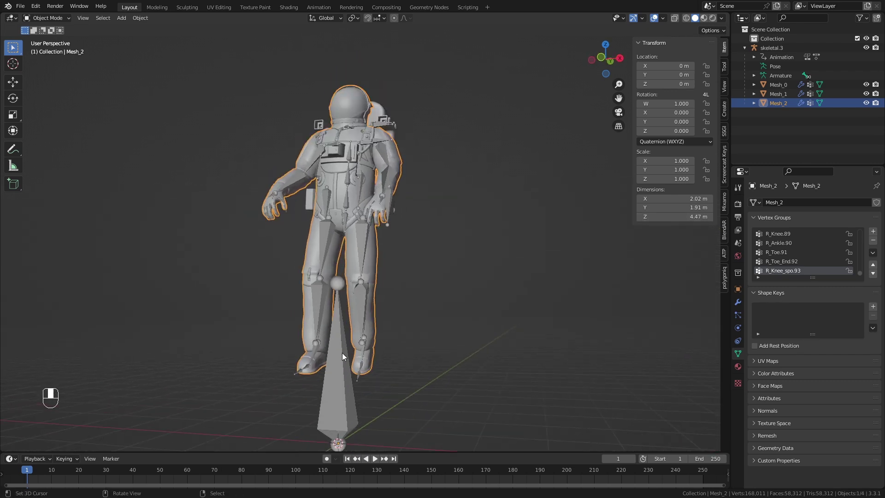
Scale the skeletal.3 armature down to about 1.96 m tall and check the body mesh's dimensions
left_click(341, 353)
key("s")
left_click(346, 376)
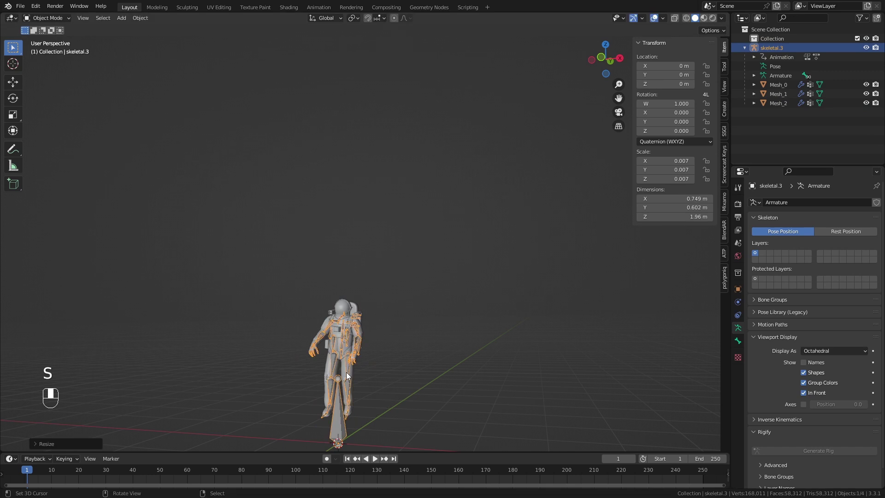
left_click(354, 374)
middle_click_drag(346, 367, 375, 344)
scroll(377, 360, "up", 4)
scroll(389, 345, "down", 4)
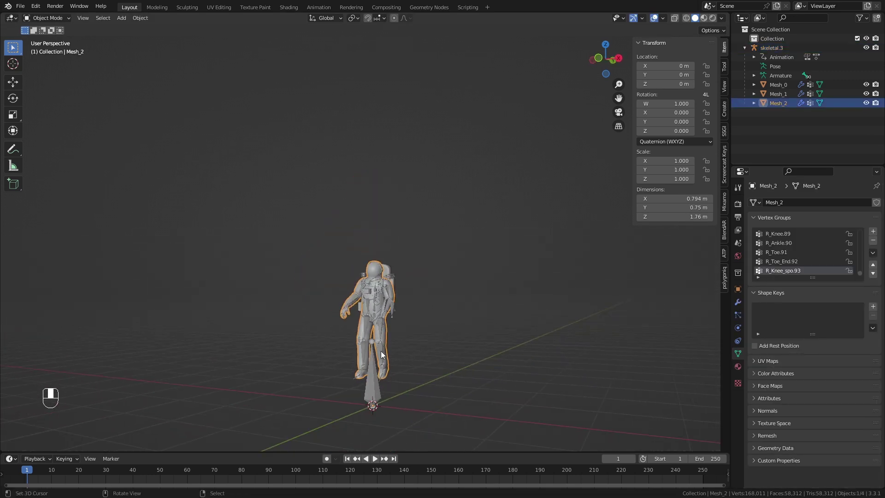
Fine-tune the skeletal.3 armature's scale so that it is about 2.01 m tall
left_click(384, 346)
key("s")
left_click(417, 351)
scroll(389, 336, "up", 4)
middle_click_drag(382, 342, 295, 184)
scroll(390, 337, "down", 2)
key("s")
left_click(420, 352)
key("g")
key("z")
right_click(418, 325)
key("shift+alt+z")
key("shift+alt+z")
scroll(357, 212, "up", 5)
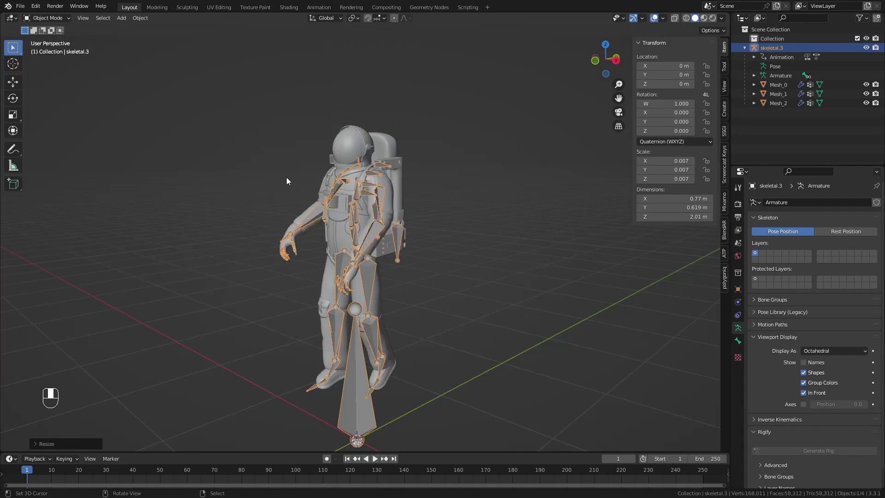
In Pose Mode, clear all transforms of every armature bone and delete the bones' keyframes
left_click(61, 19)
left_click(48, 48)
middle_click_drag(322, 231, 335, 264)
key("a")
left_click(124, 20)
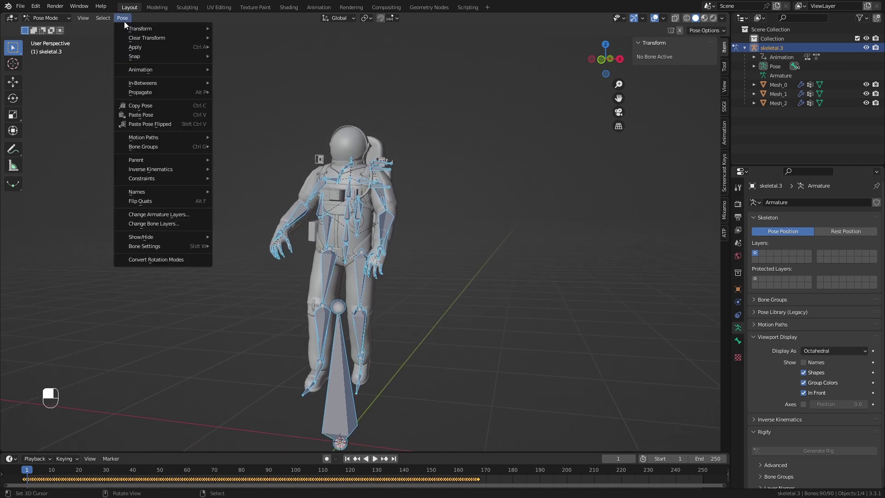
mouse_move(132, 39)
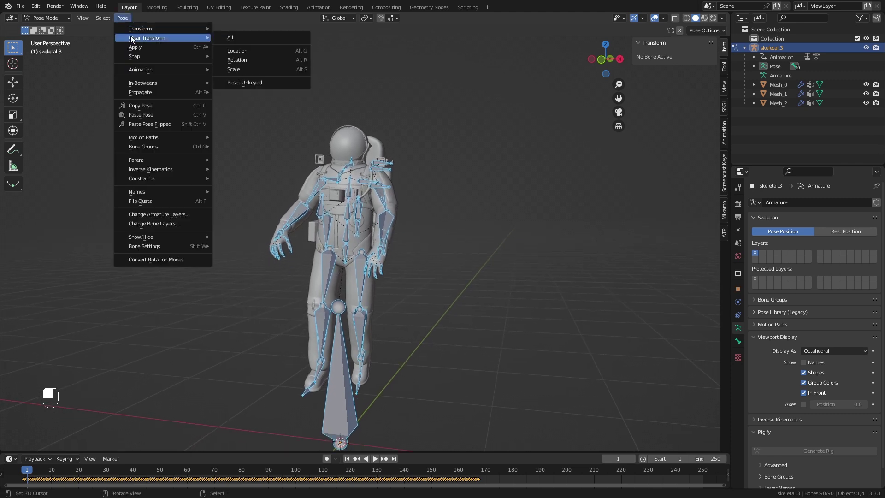
left_click(234, 39)
middle_click_drag(289, 217, 339, 218)
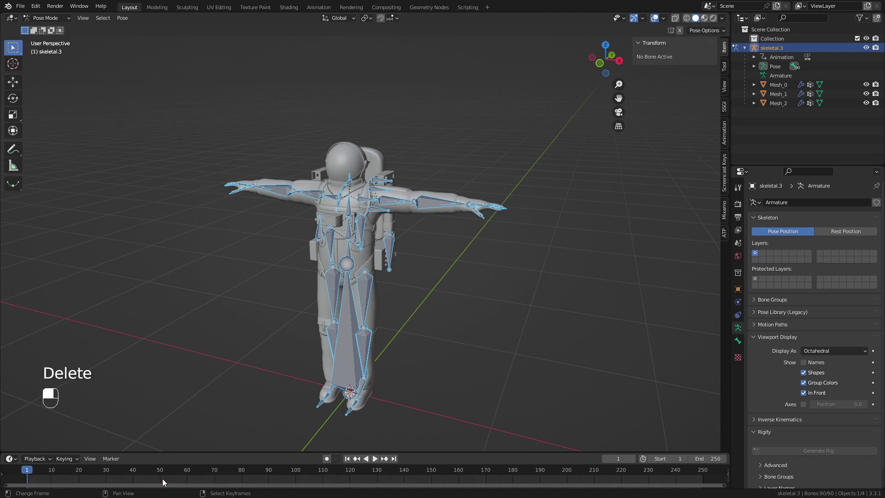
middle_click_drag(301, 246, 315, 210)
middle_click_drag(314, 210, 328, 209)
left_click(57, 17)
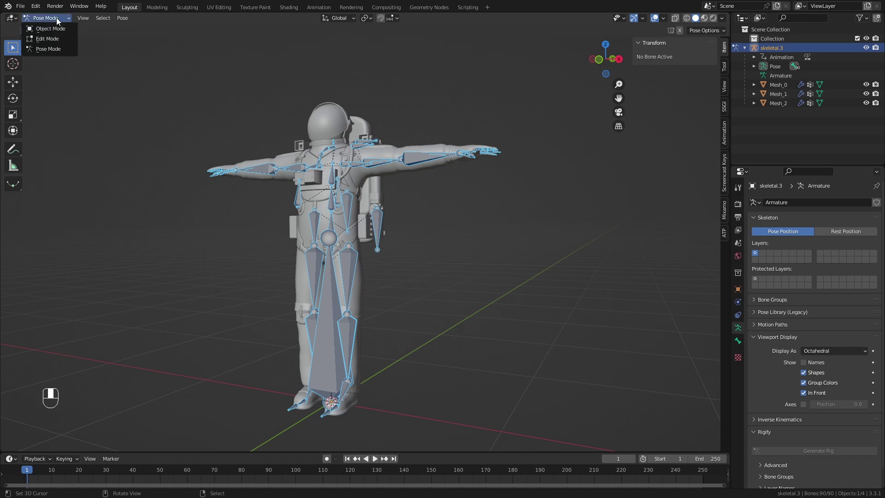
left_click(48, 26)
middle_click_drag(128, 54, 327, 221)
scroll(257, 201, "down", 5)
scroll(323, 228, "up", 7)
middle_click_drag(281, 201, 372, 225, "shift")
left_click(59, 50)
scroll(302, 194, "up", 2)
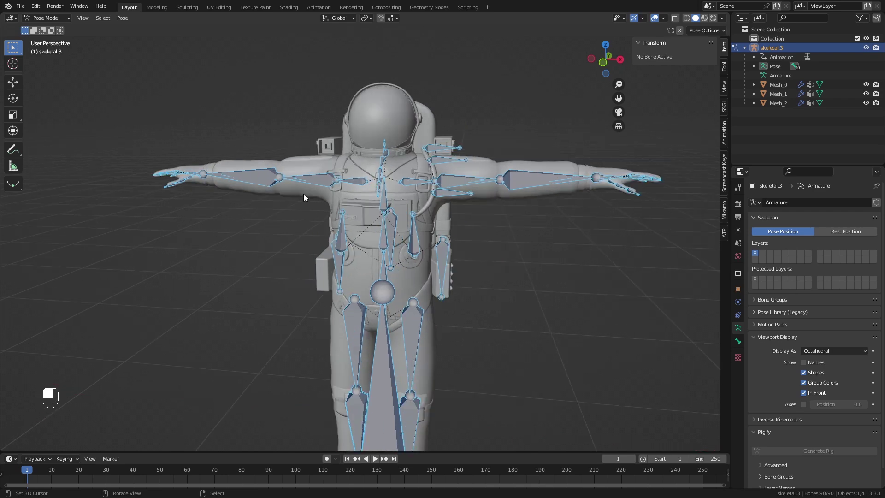
Try lowering the astronaut's right upper arm by rotating the R_Arm.44 bone about -59° around global Y
left_click(320, 185)
scroll(323, 200, "up", 4)
scroll(383, 225, "down", 4)
key("r")
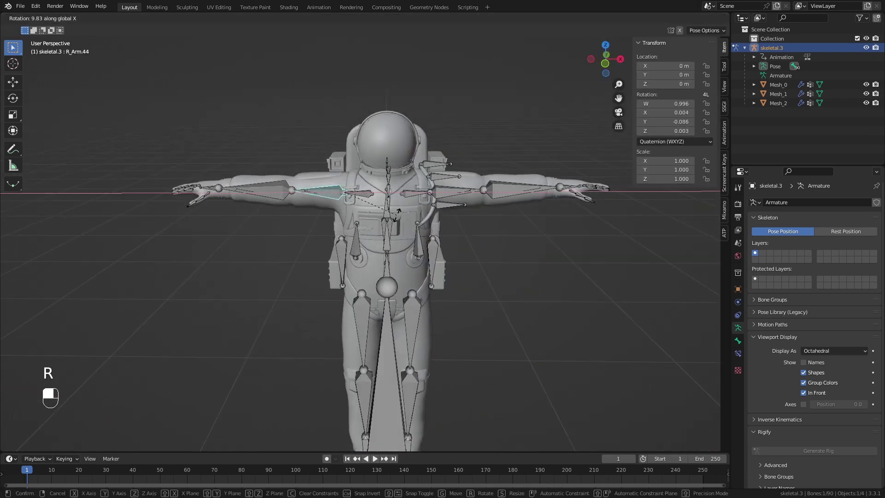
key("r")
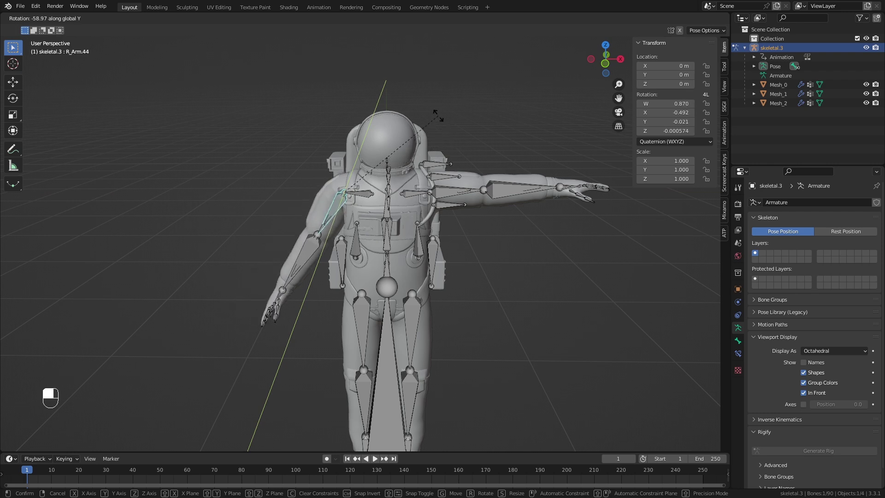
left_click(441, 120)
Try to rotate the right forearm bone, R_Elbow.45
right_click(300, 247)
middle_click_drag(351, 256, 411, 266)
key("r")
middle_click(425, 250)
right_click(444, 210)
middle_click_drag(444, 208, 345, 179)
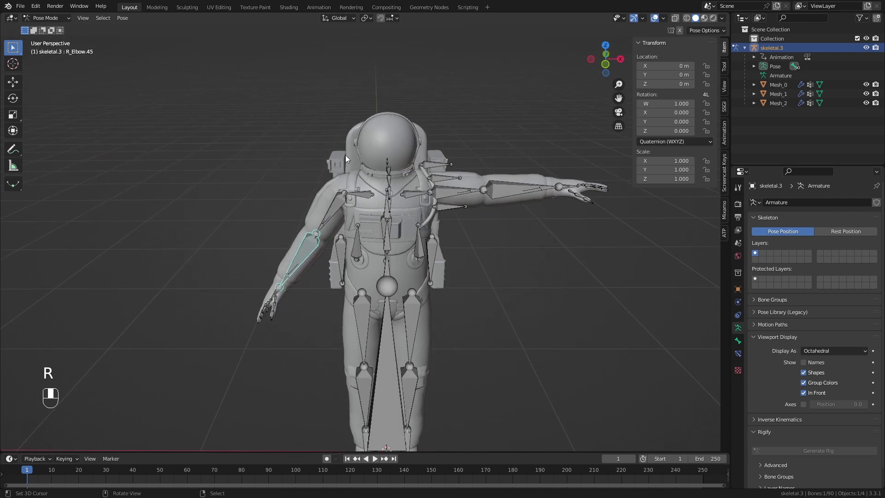
Undo the right arm's rotation and the bone selection changes
key("ctrl+z")
key("ctrl+z")
key("ctrl+z")
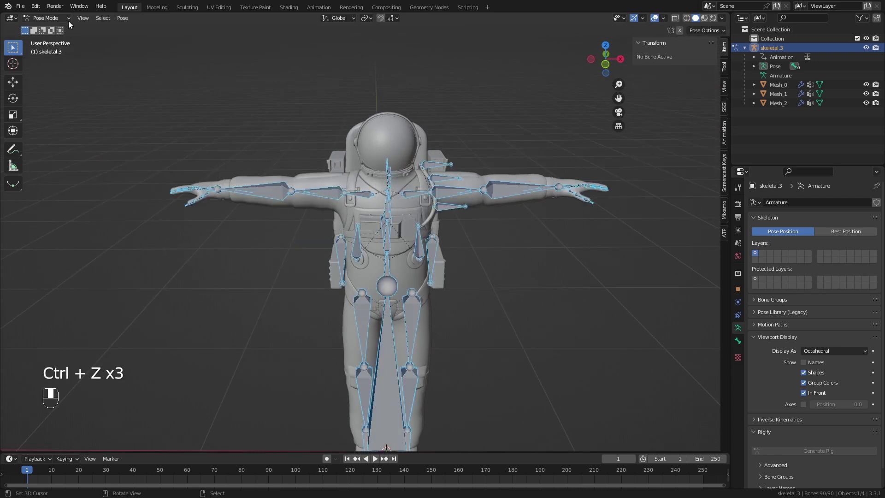
Set the transform orientation to Local and rotate the right arm's bones around their local Z axes
left_click(319, 189)
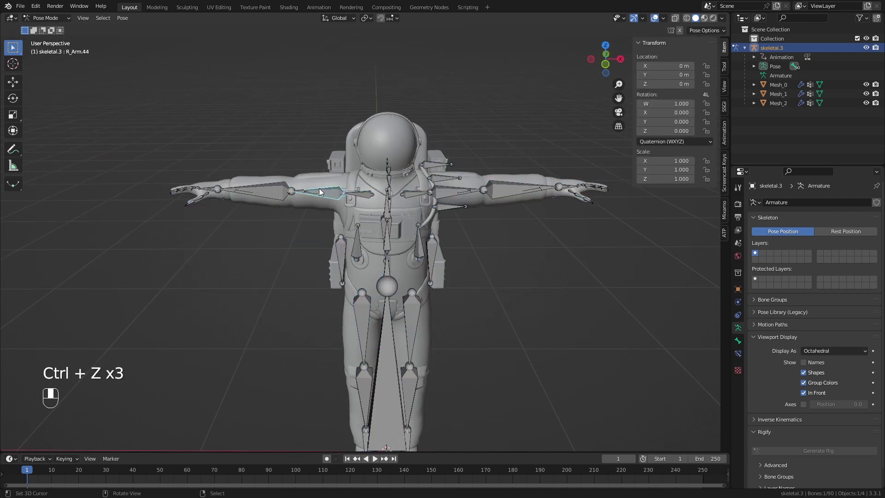
left_click(347, 19)
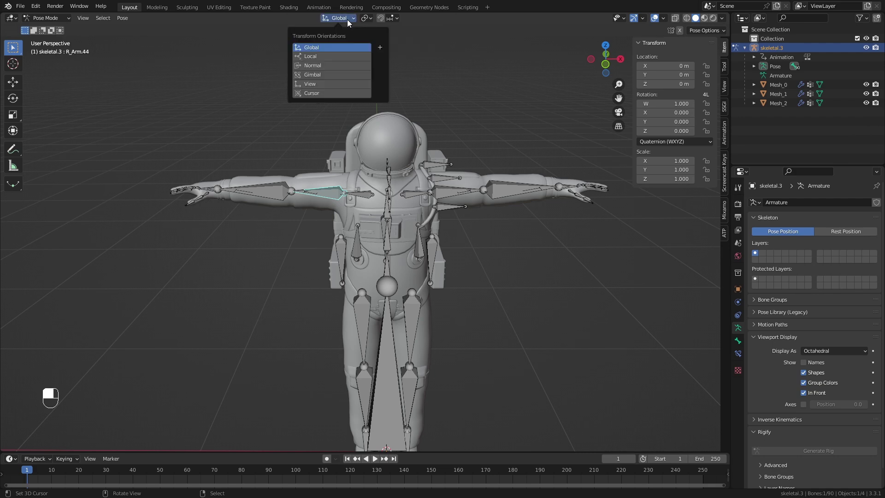
left_click(327, 56)
middle_click_drag(317, 186, 430, 236)
key("r")
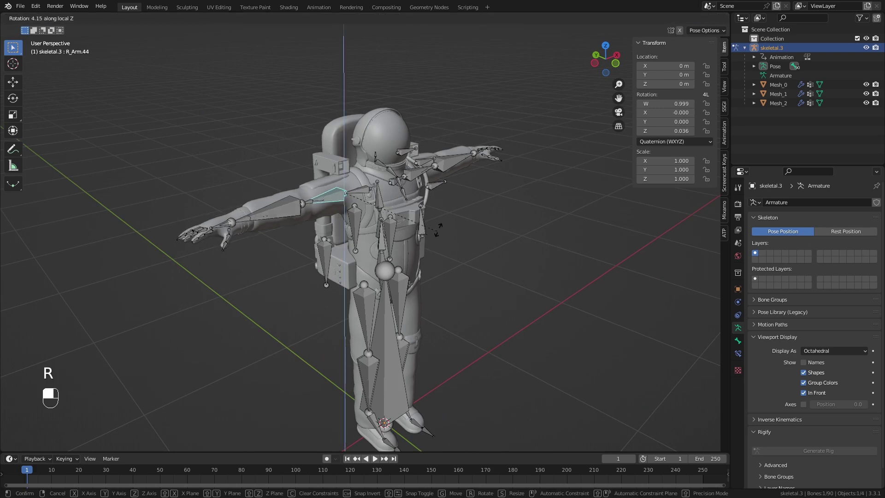
right_click(397, 209)
mouse_move(396, 209)
middle_mouse_down()
mouse_move(377, 223)
mouse_move(350, 212)
mouse_move(398, 220)
middle_mouse_up()
scroll(399, 222, "up", 2)
key("z")
key("z")
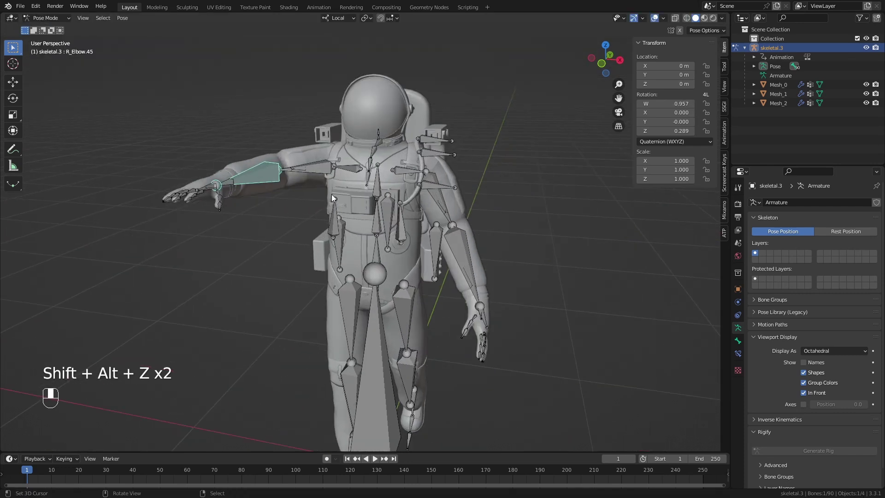
Refine the right arm's pose by rotating the upper arm around local Z and the forearm around local Y
key("r")
left_click(327, 173)
key("r")
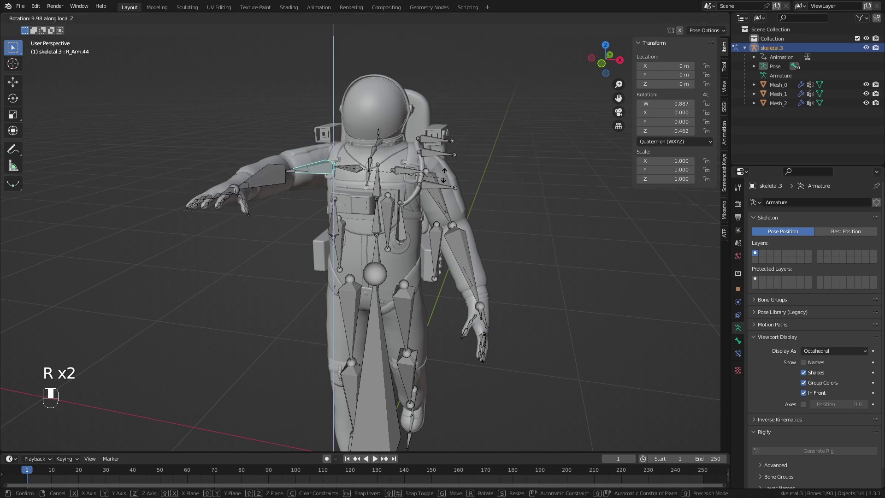
left_click(440, 162)
middle_click_drag(440, 162, 345, 192)
key("r")
key("r")
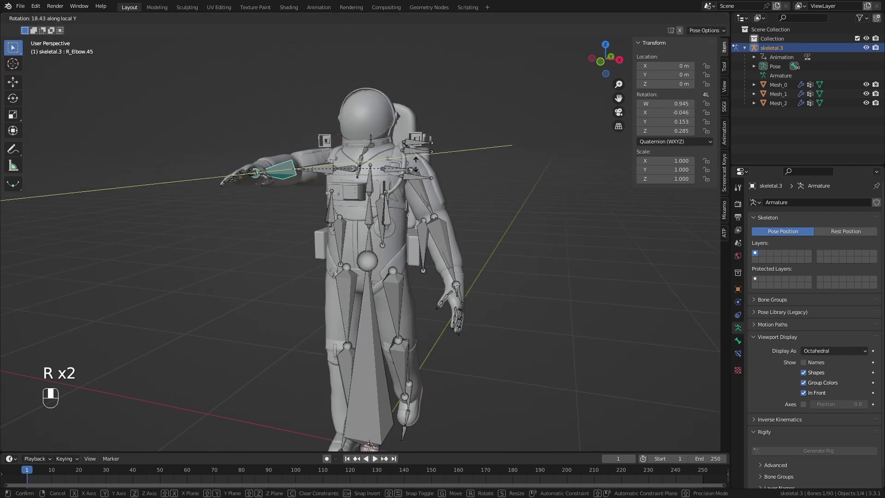
left_click(410, 148)
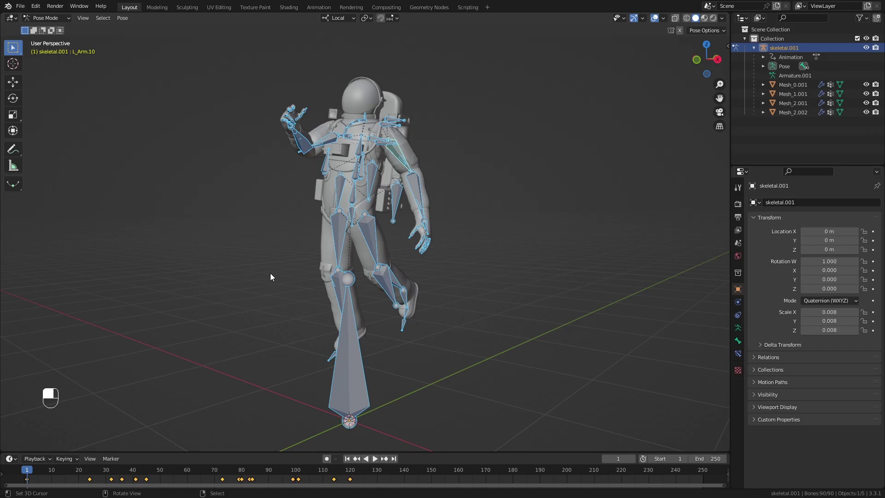
Inspect the keyframed skeletal.001 astronaut rig and its raised-arm pose from different angles and distances
middle_click_drag(349, 218, 337, 200)
scroll(338, 152, "up", 5)
middle_click_drag(339, 147, 369, 161)
scroll(369, 161, "down", 3)
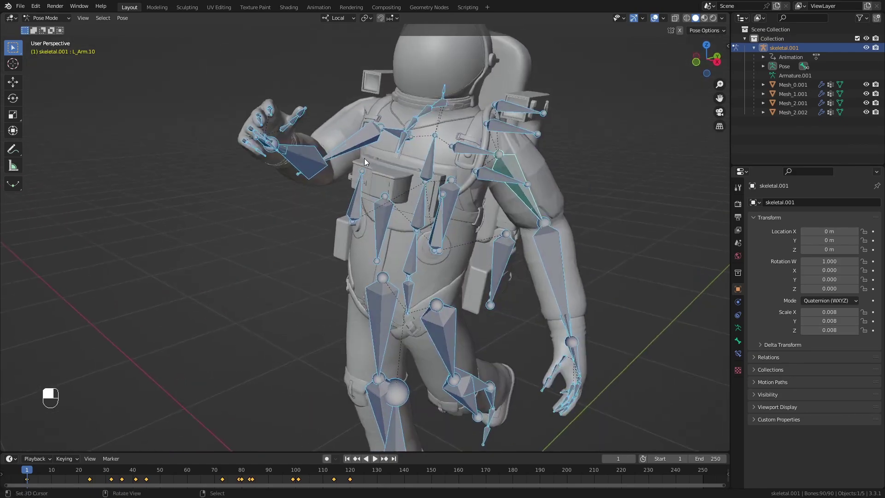
scroll(343, 149, "up", 3)
middle_click_drag(318, 135, 318, 171, "shift")
scroll(369, 198, "down", 2)
middle_click_drag(406, 217, 376, 203)
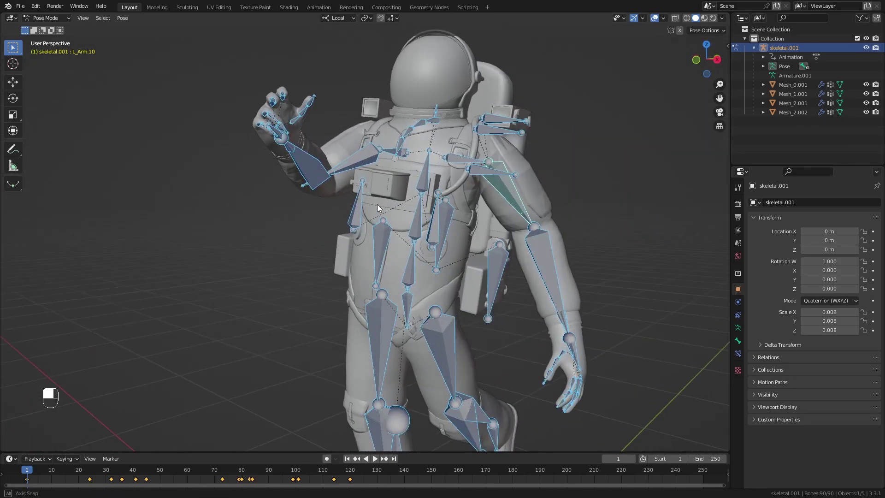
scroll(401, 205, "down", 3)
middle_click_drag(420, 232, 345, 236)
scroll(387, 231, "up", 2)
scroll(348, 239, "down", 3)
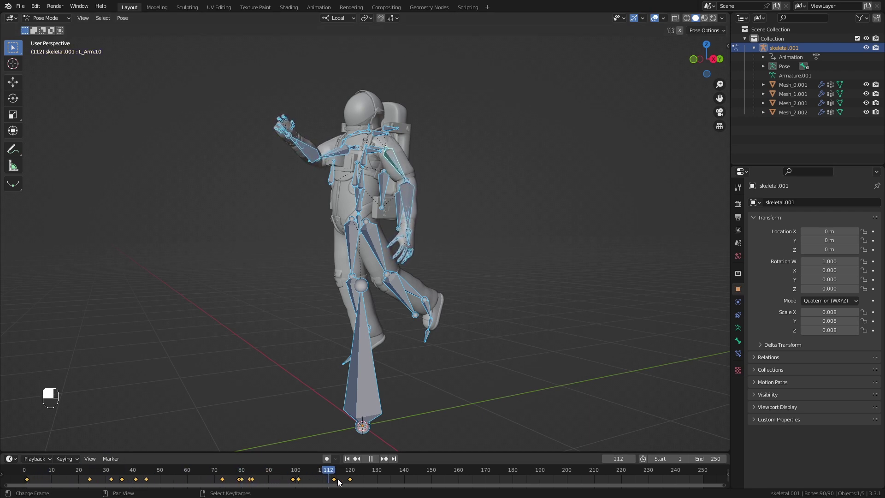
Scrub the astronaut's animation back to about frame 18 and examine the raised hand and chest up close with overlays hidden
left_click_drag(389, 481, 73, 479)
middle_click_drag(341, 129, 410, 166)
middle_click_drag(357, 175, 424, 142, "shift")
scroll(424, 141, "up", 3)
scroll(399, 158, "up", 5)
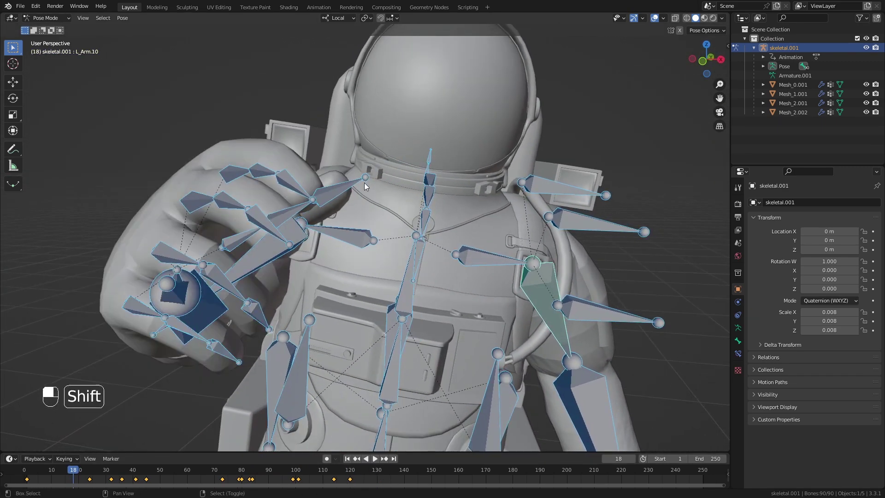
key("shift+alt+z")
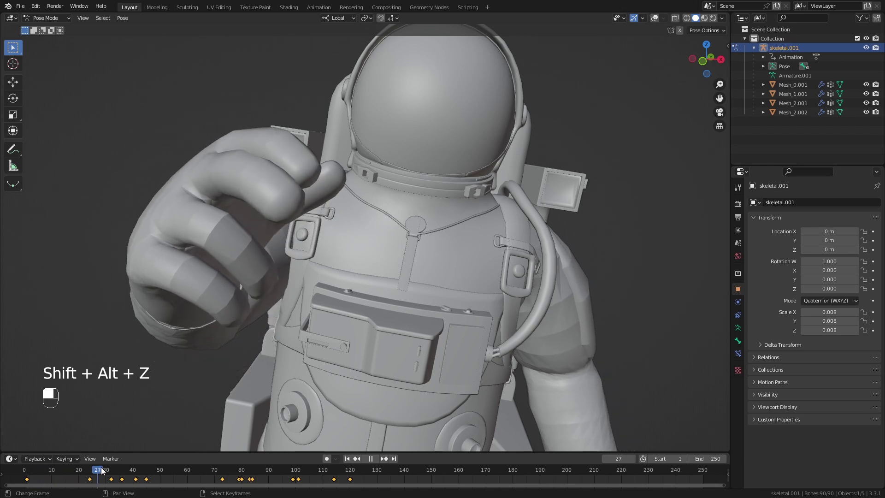
Play and scrub the astronaut's animation between about frames 0 and 107, returning to frame 0, to review the hand's motion
scroll(295, 295, "down", 4)
scroll(301, 258, "up", 3)
middle_click_drag(304, 247, 310, 247)
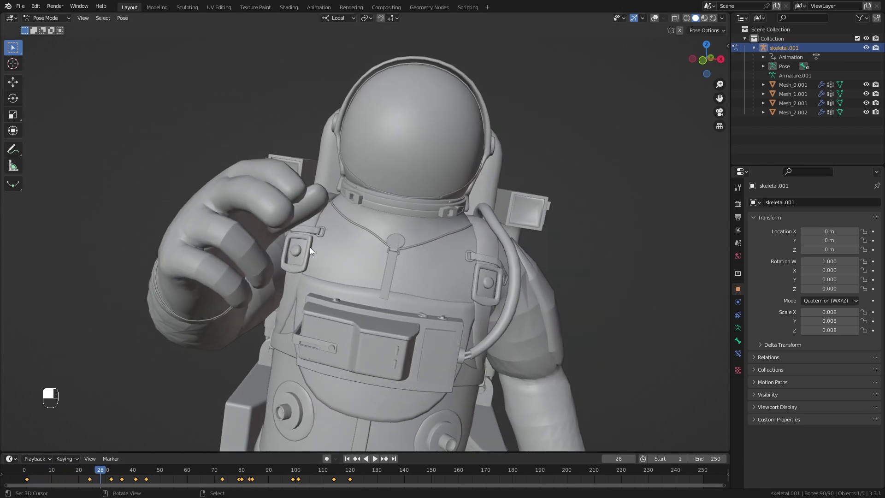
left_click(57, 474)
key("space")
left_click_drag(102, 474, 74, 480)
key("space")
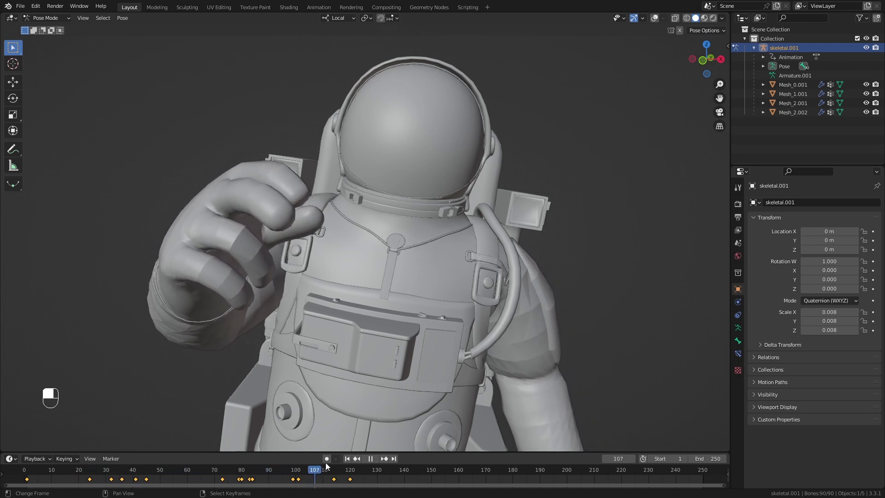
left_click(98, 469)
left_click(29, 474)
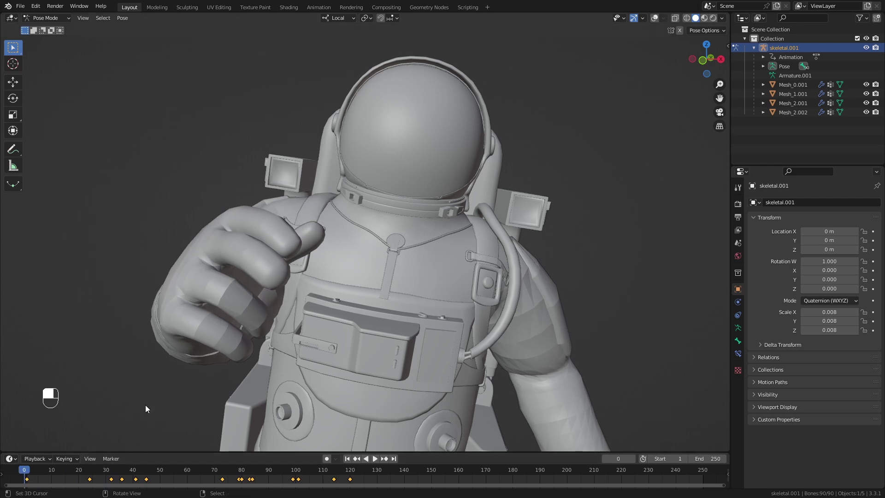
Show the overlays again and switch the astronaut's rig from Pose Mode to Object Mode
middle_click_drag(351, 278, 332, 271)
scroll(346, 257, "down", 4)
scroll(313, 333, "up", 4)
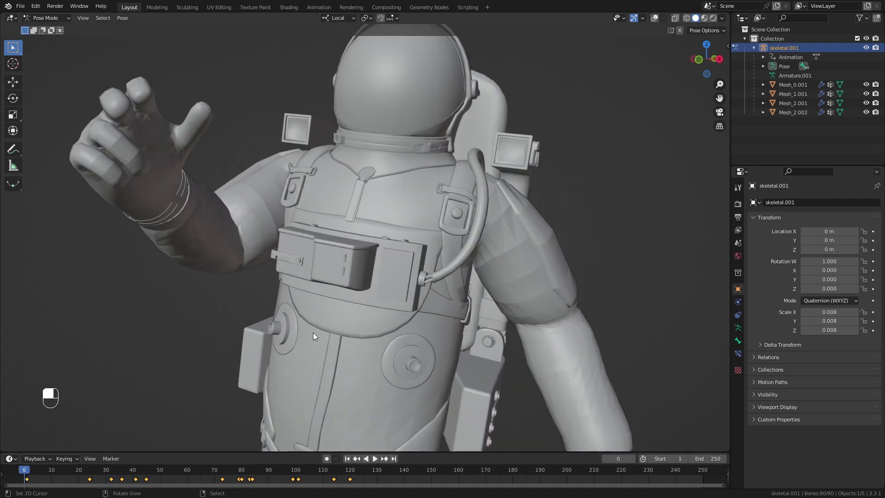
scroll(322, 284, "down", 6)
key("shift+alt+z")
middle_click_drag(315, 266, 381, 245, "shift")
left_click(50, 29)
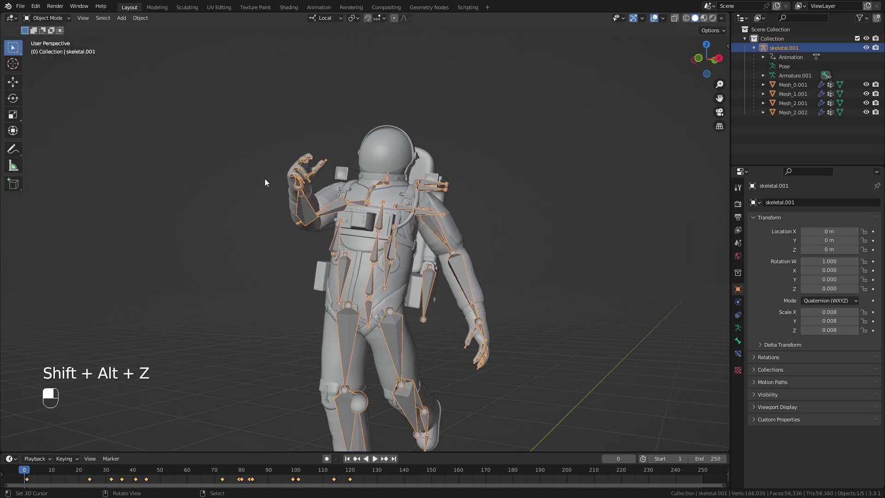
Hide the overlays and display the whole astronaut in Material Preview shading
key("shift+alt+z")
scroll(360, 283, "down", 2)
scroll(355, 277, "up", 3)
scroll(353, 272, "down", 2)
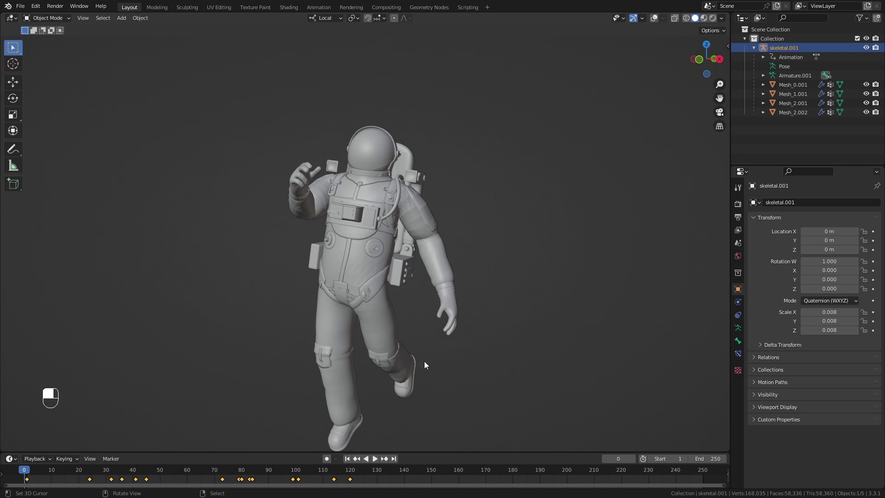
left_click(703, 18)
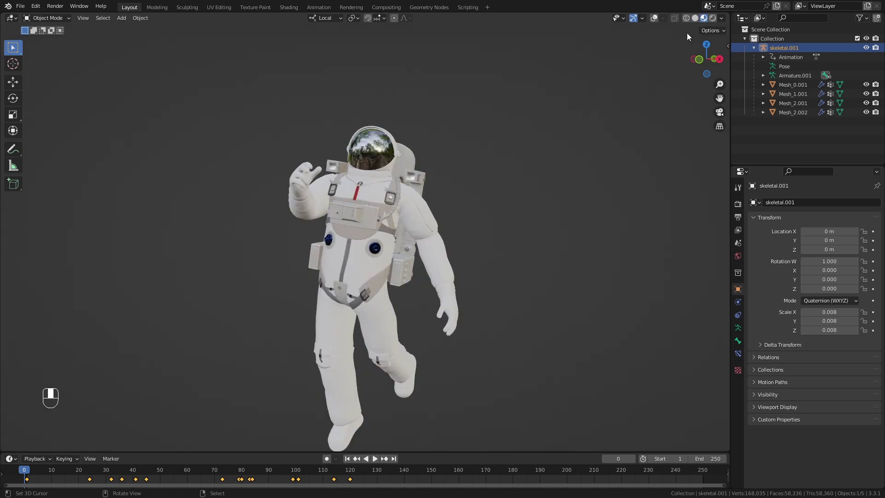
middle_click_drag(398, 247, 333, 208)
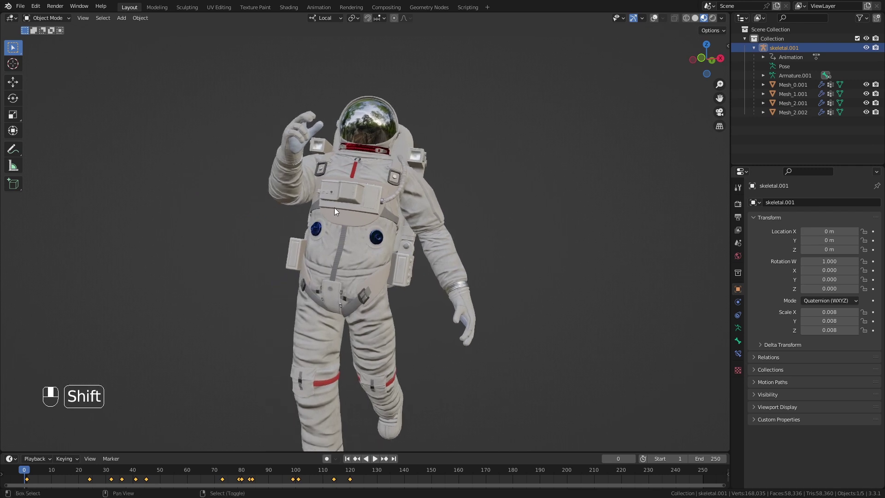
Show the overlays, select the suit mesh Mesh_2.001 and examine the Normal Map nodes of its Material_2.001 material
key("shift+alt+z")
left_click(377, 256)
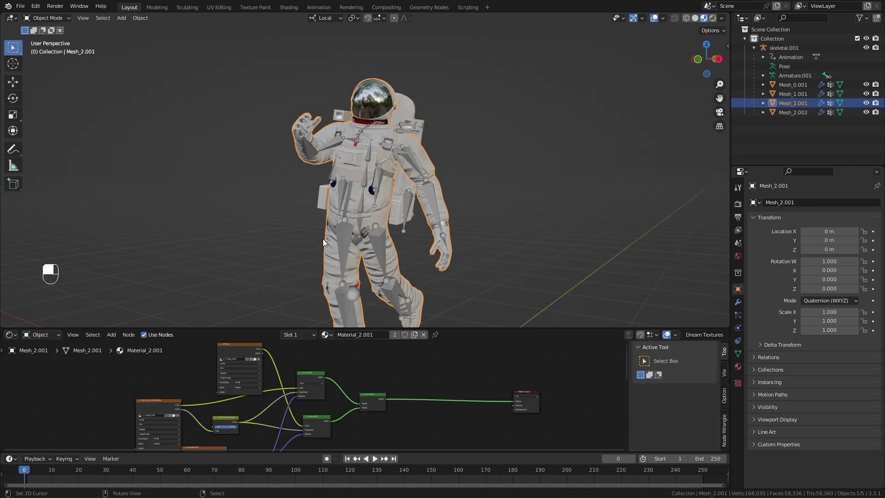
middle_click_drag(319, 229, 340, 211, "shift")
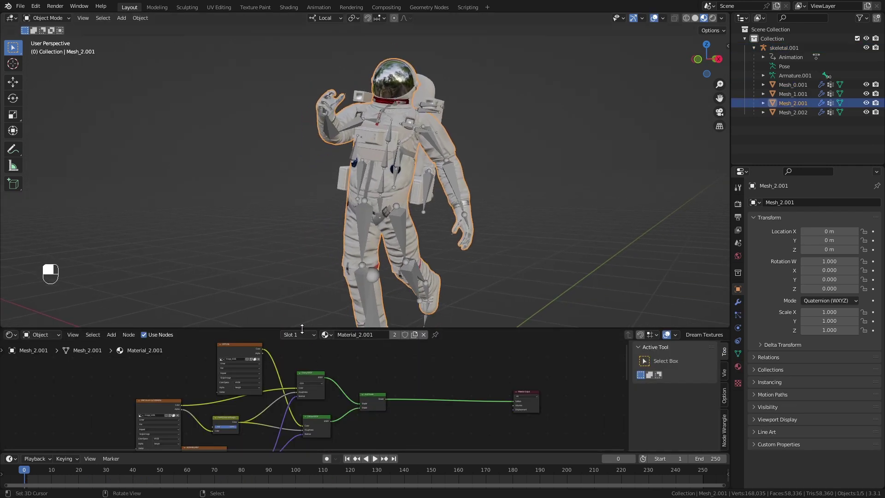
left_click_drag(304, 326, 306, 322)
scroll(221, 401, "down", 1)
middle_click_drag(244, 419, 259, 376)
scroll(270, 405, "up", 7)
scroll(254, 400, "up", 1)
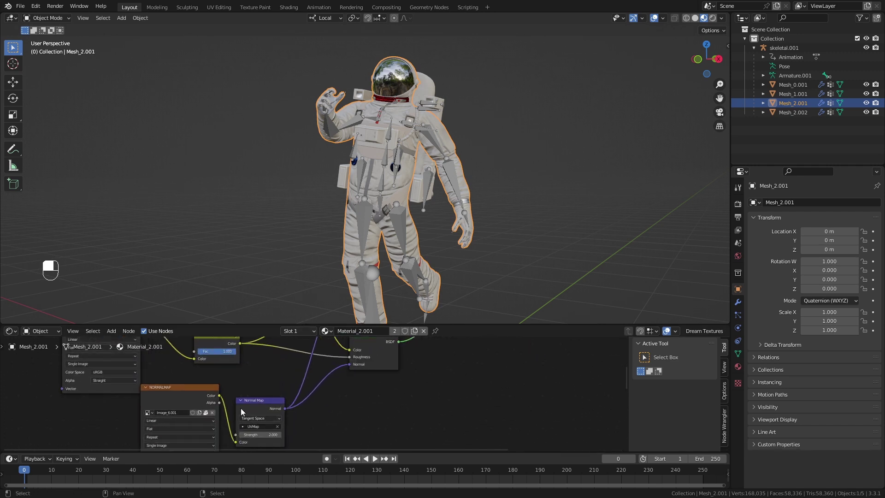
scroll(413, 182, "up", 4)
Select the helmet visor mesh, examine its helmet material's shader settings and the visor's reflections, and close the node editor
middle_click_drag(386, 159, 356, 154)
scroll(355, 153, "down", 2)
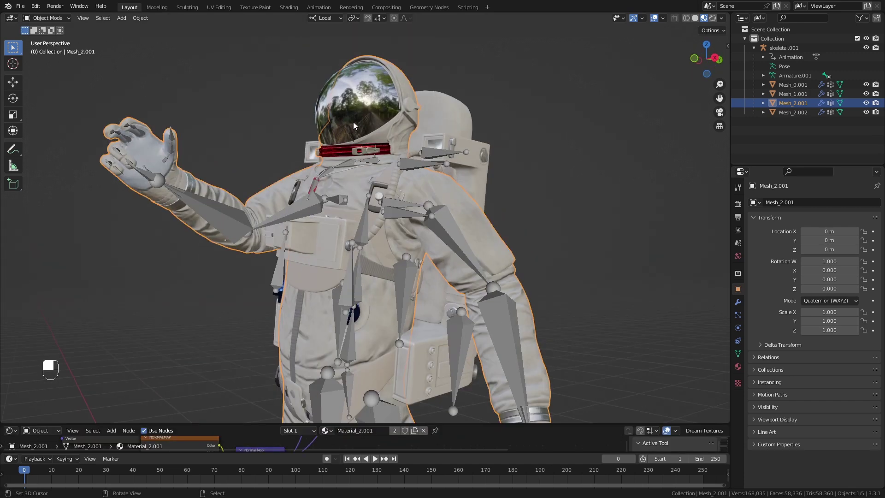
middle_click_drag(353, 122, 384, 204)
mouse_move(383, 204)
middle_mouse_down()
mouse_move(419, 255)
mouse_move(378, 203)
mouse_move(363, 210)
mouse_move(371, 209)
mouse_move(344, 186)
mouse_move(347, 211)
mouse_move(386, 217)
middle_mouse_up()
left_click(377, 199)
scroll(379, 200, "up", 4)
scroll(347, 209, "down", 1)
scroll(386, 216, "up", 1)
left_click_drag(369, 424, 366, 356)
scroll(360, 175, "up", 1)
mouse_move(360, 174)
middle_mouse_down()
mouse_move(355, 159)
mouse_move(435, 156)
mouse_move(344, 175)
mouse_move(311, 172)
mouse_move(347, 170)
mouse_move(349, 178)
mouse_move(359, 151)
mouse_move(353, 170)
mouse_move(372, 187)
middle_mouse_up()
scroll(396, 203, "down", 3)
middle_click_drag(379, 261, 361, 218)
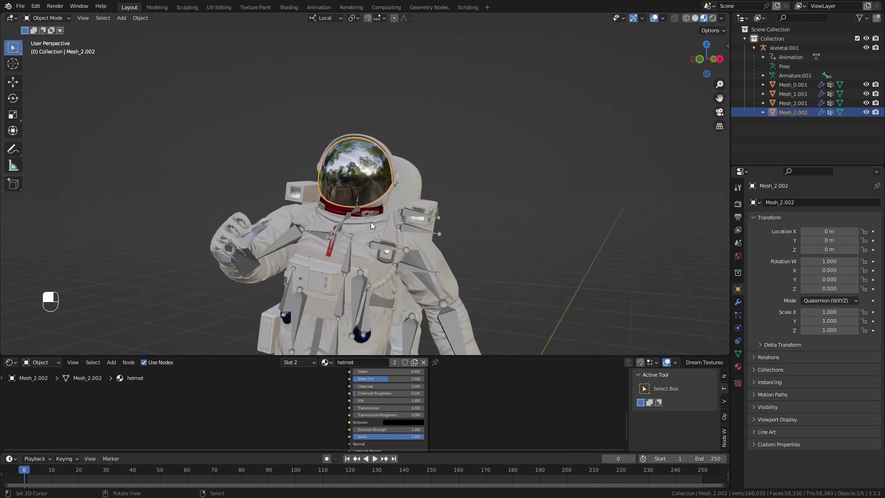
scroll(361, 221, "up", 4)
scroll(362, 266, "down", 3)
middle_click_drag(361, 267, 310, 211)
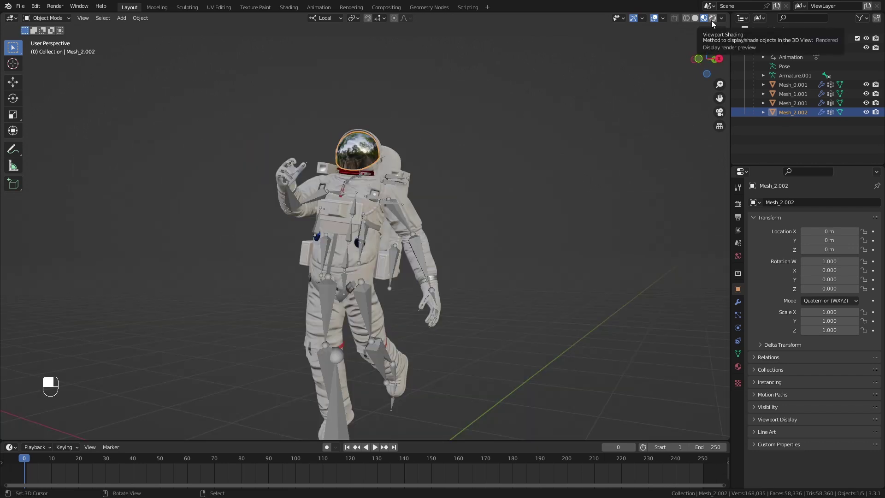
Switch to Rendered shading and set up Cycles on GPU Compute with viewport denoising, 200 viewport samples and 500 render samples
left_click(711, 21)
key("shift+alt+z")
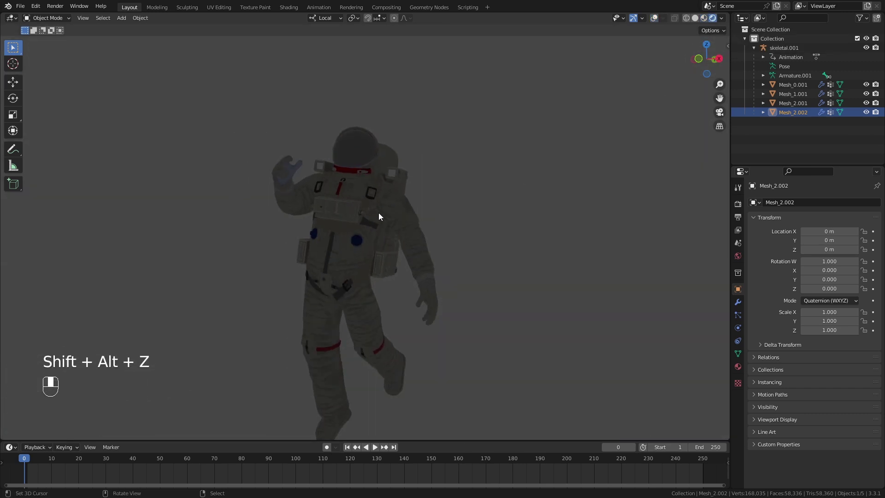
left_click(737, 203)
left_click(836, 203)
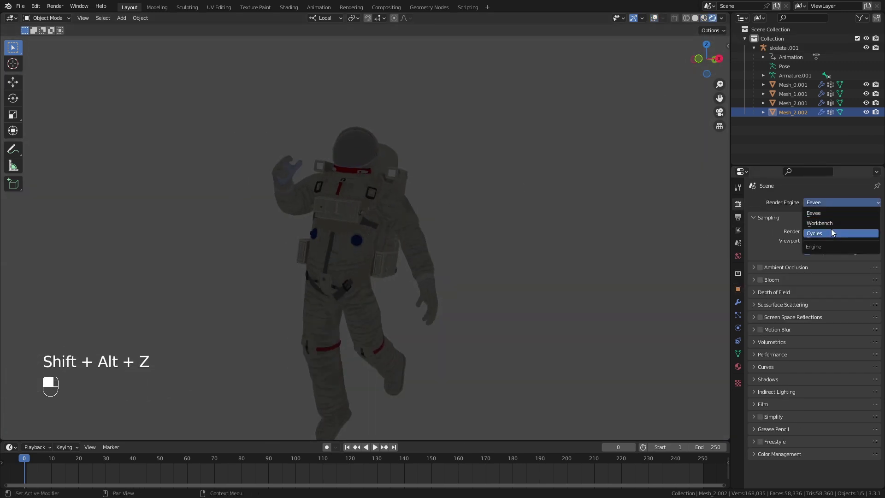
left_click(827, 230)
left_click(832, 225)
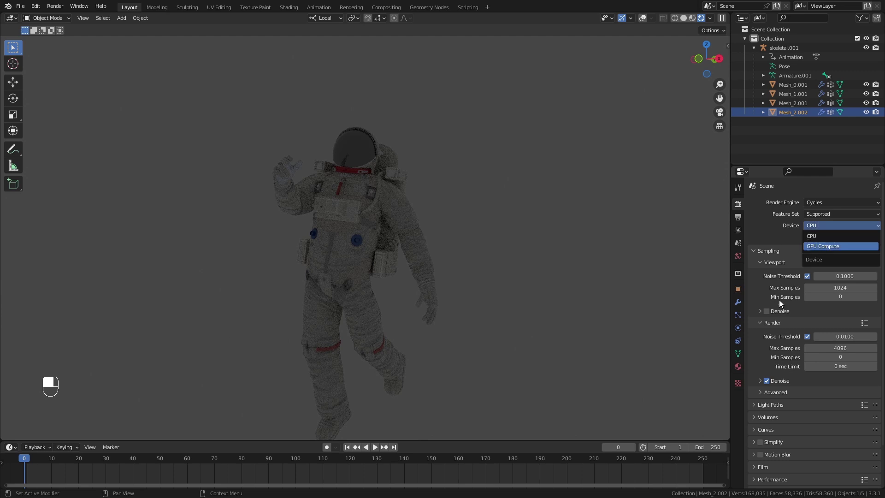
left_click(823, 245)
left_click(766, 300)
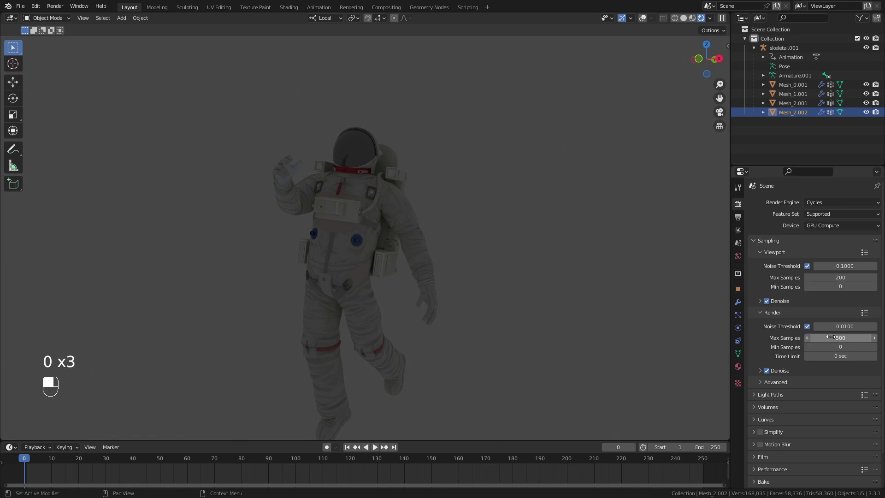
Hide the armature, add a spot light and move it high above the astronaut
scroll(388, 215, "up", 3)
scroll(363, 206, "down", 4)
key("shift+a")
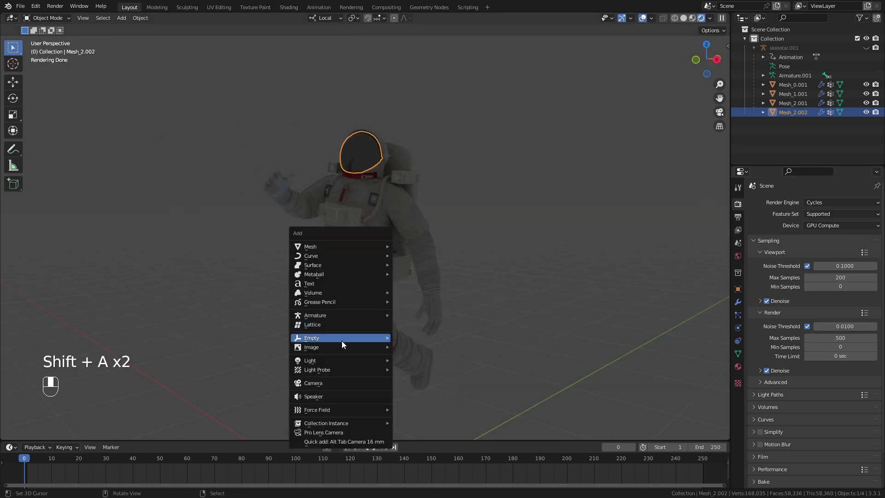
mouse_move(335, 361)
left_click(412, 380)
key("g")
left_click(436, 220)
middle_click_drag(436, 223, 406, 254)
key("g")
left_click(422, 186)
middle_click_drag(421, 188, 456, 264)
key("g")
left_click(446, 215)
key("g")
Set the World background strength to 0 and the spot light's power to 340.3 W
left_click_drag(837, 272, 811, 272)
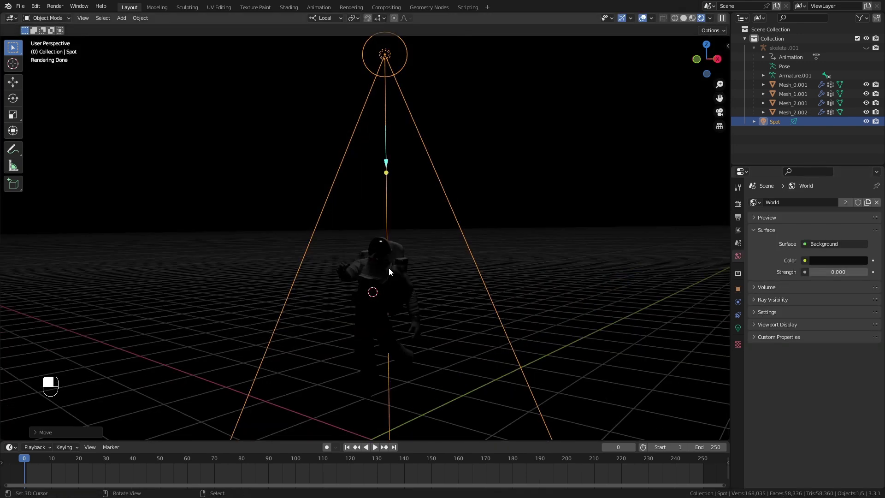
middle_click_drag(388, 267, 424, 275)
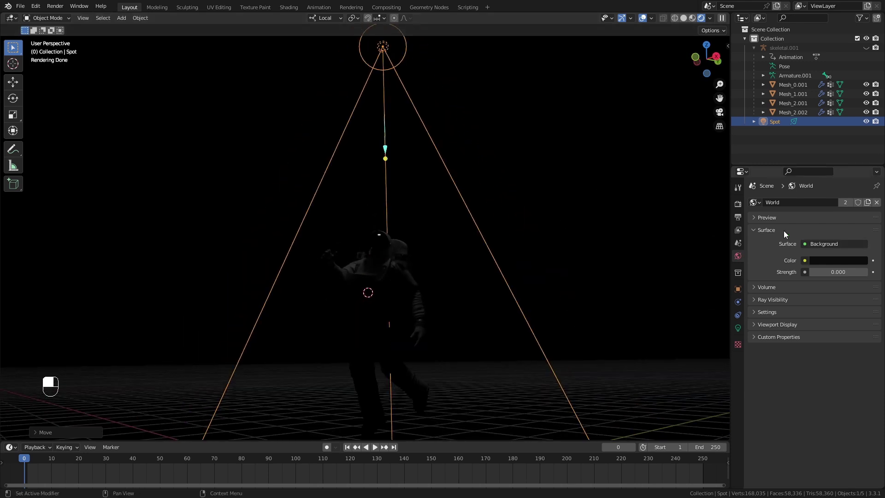
left_click(738, 328)
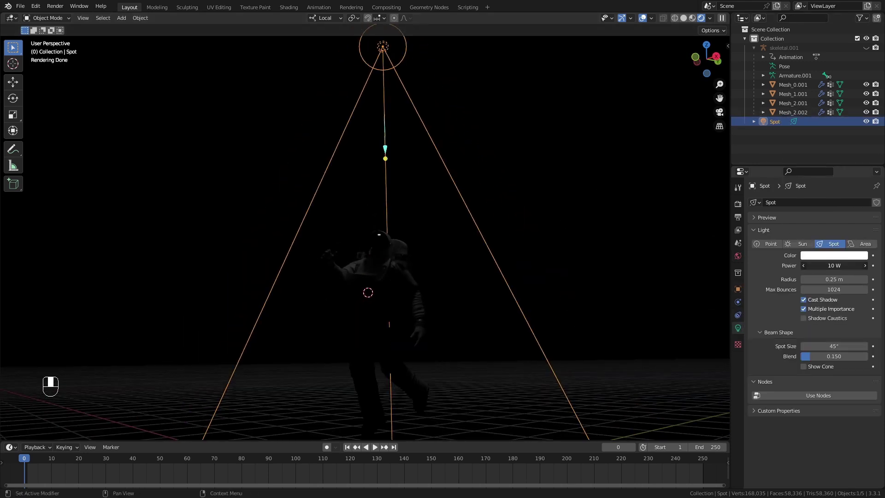
Shift the spot light above the astronaut so it lights the helmet, chest and raised arm
key("g")
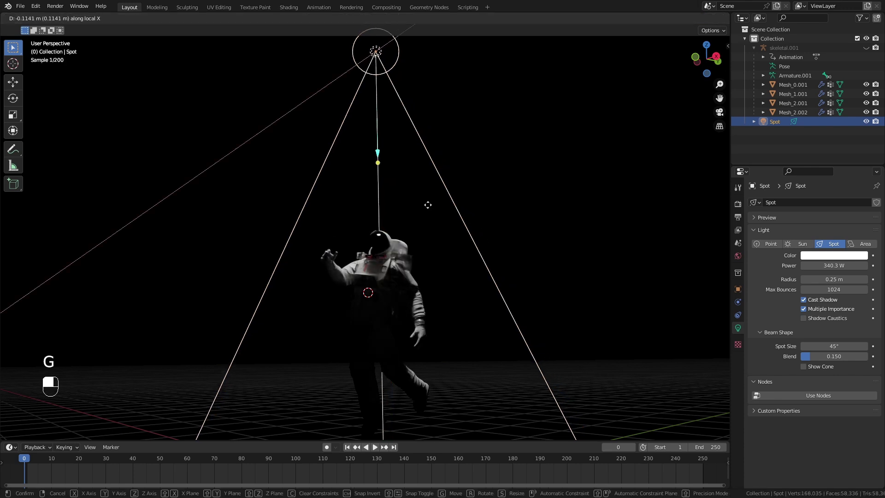
left_click(414, 208)
scroll(396, 258, "up", 5)
key("shift+alt+z")
scroll(377, 261, "down", 5)
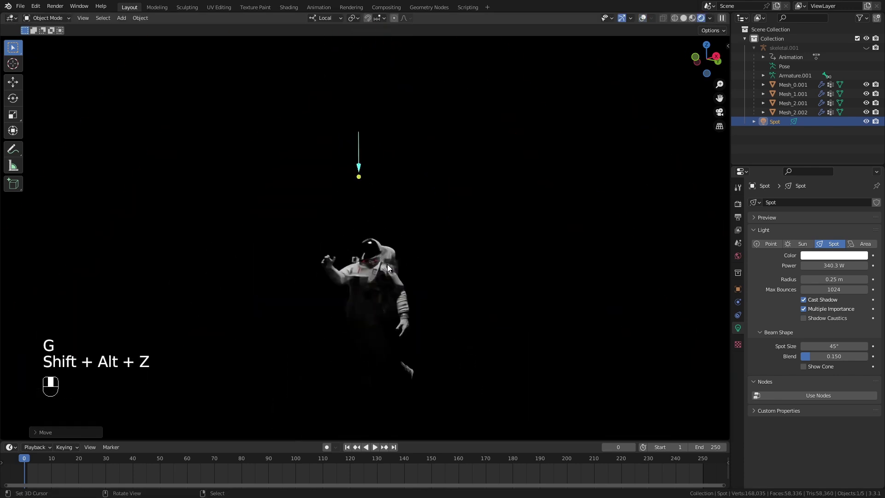
key("g")
left_click(373, 257)
scroll(371, 259, "up", 6)
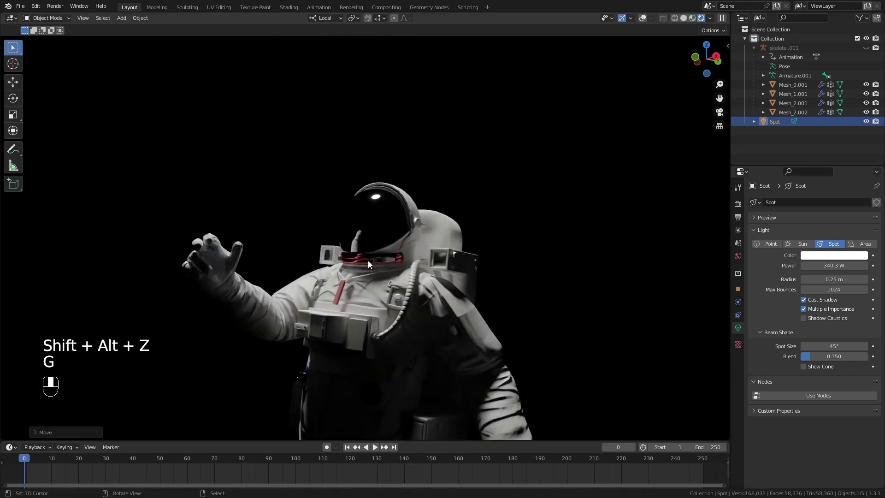
scroll(367, 262, "down", 6)
Examine the spot-lit astronaut up close and from farther away, with overlays shown and hidden
key("shift+alt+z")
scroll(354, 284, "up", 5)
middle_click_drag(354, 285, 380, 291)
scroll(346, 258, "up", 5)
scroll(345, 258, "down", 8)
key("shift+alt+z")
key("shift+alt+z")
key("shift+alt+z")
Add a camera facing the astronaut's front and look through it
key("shift+a")
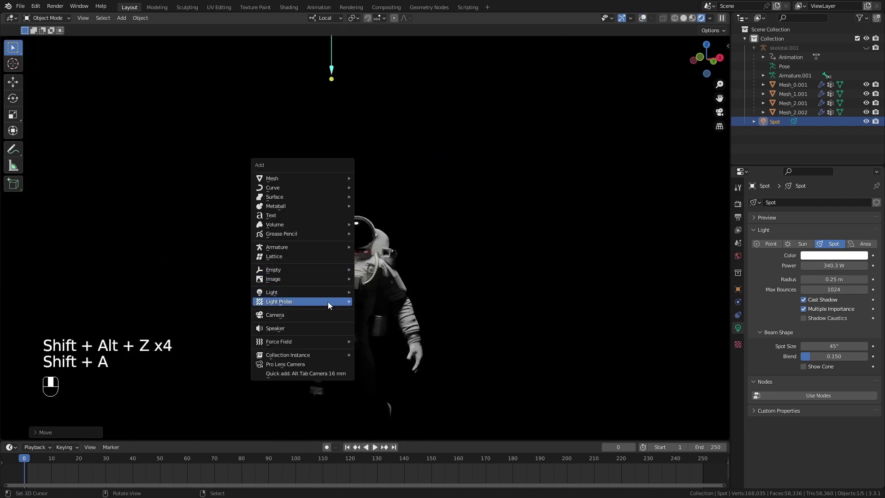
left_click(316, 314)
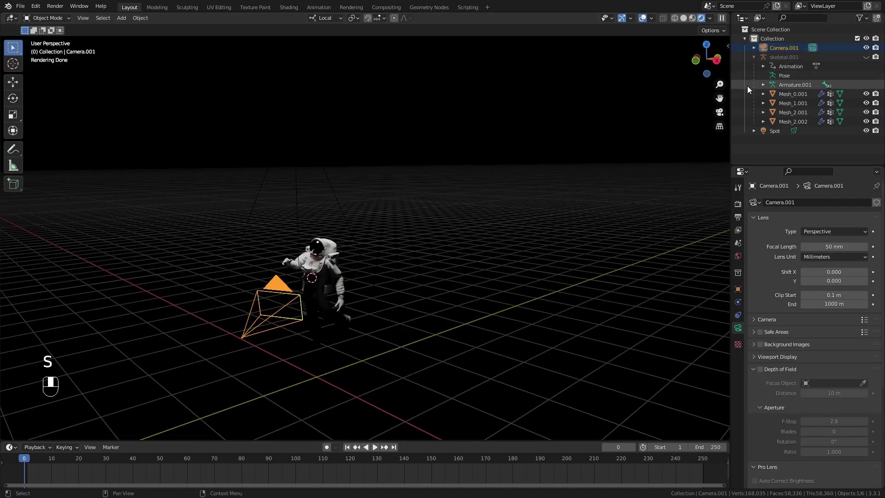
left_click(715, 113)
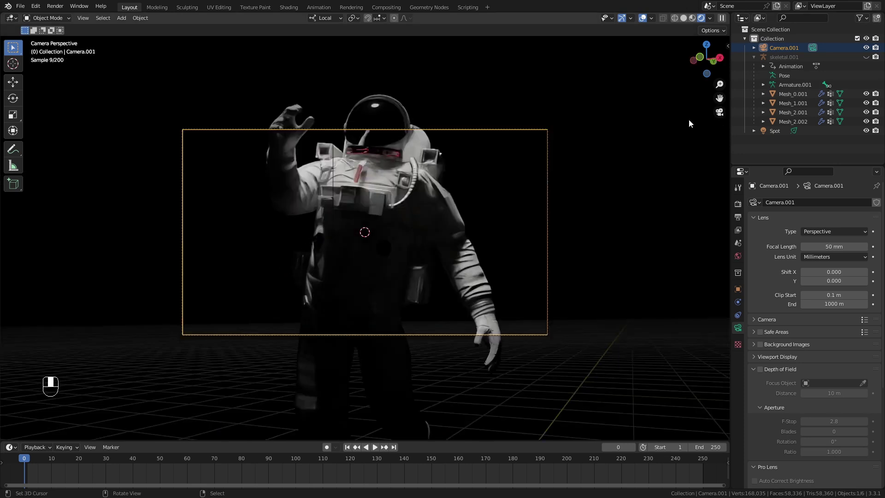
Enable Render Region in the output format settings and return to the camera view
left_click(737, 217)
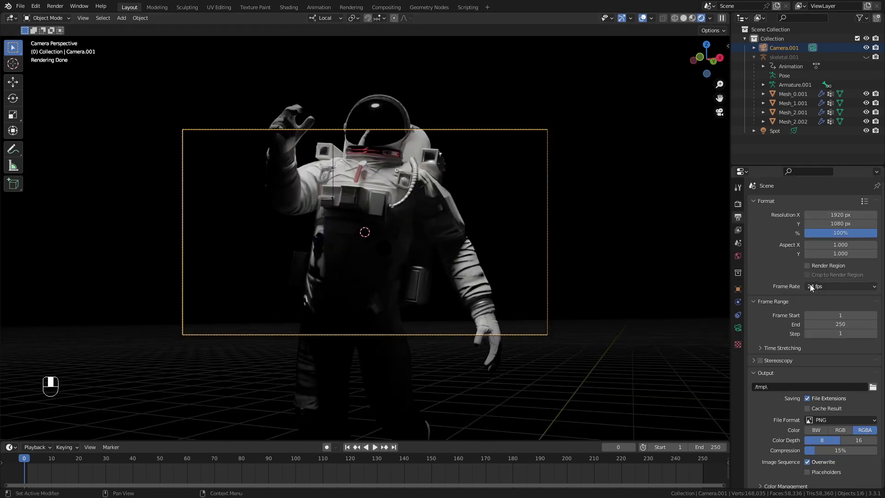
left_click(807, 266)
left_click(737, 204)
middle_click_drag(392, 198, 420, 208)
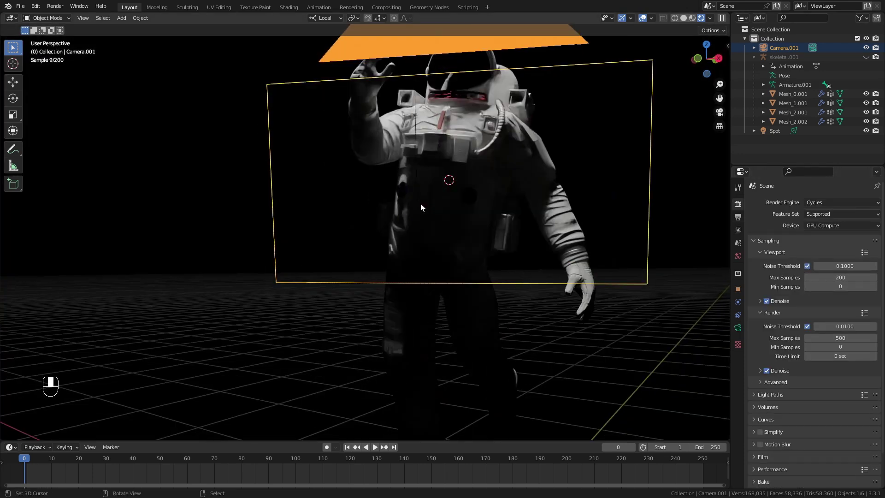
left_click(718, 112)
Move the camera with walk navigation to frame the astronaut's helmet, chest and raised hand
key("shift+f")
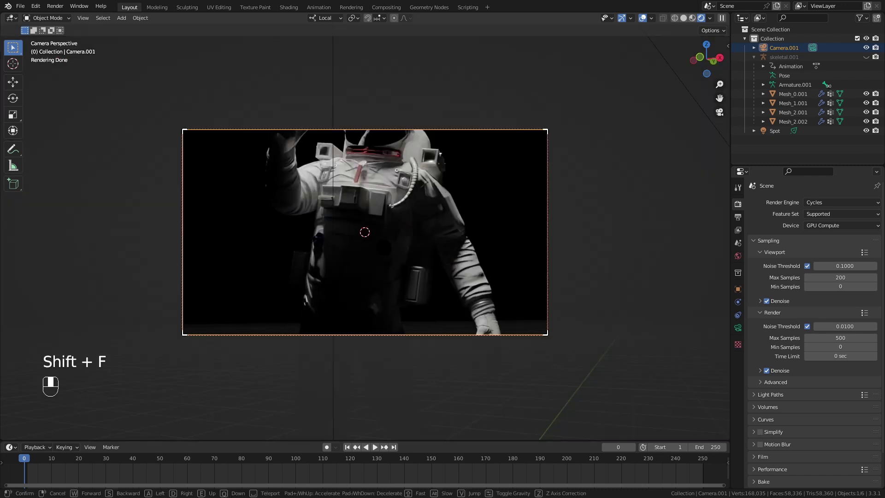
key("e")
key("w")
key("w")
key("s")
key("w")
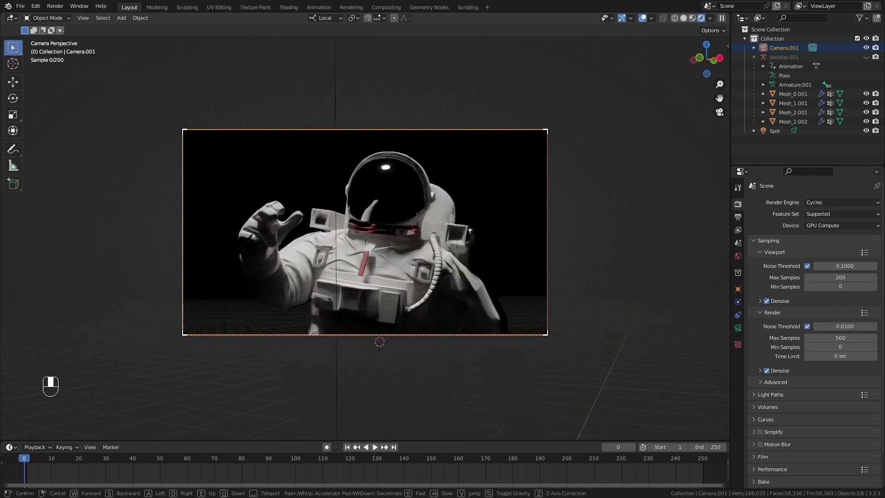
key("s")
key("w")
key("s")
key("w")
key("s")
key("w")
left_click(365, 232)
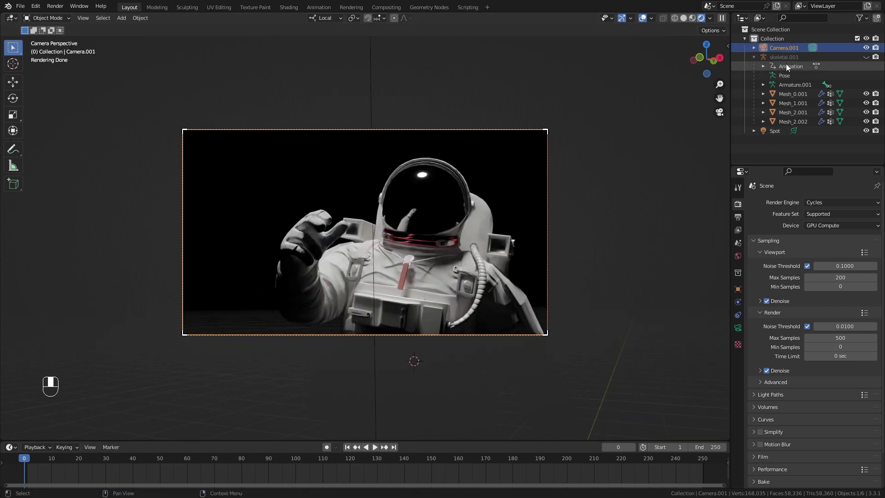
Set the camera's focal length to 30 mm and reframe the astronaut with walk navigation
left_click(737, 327)
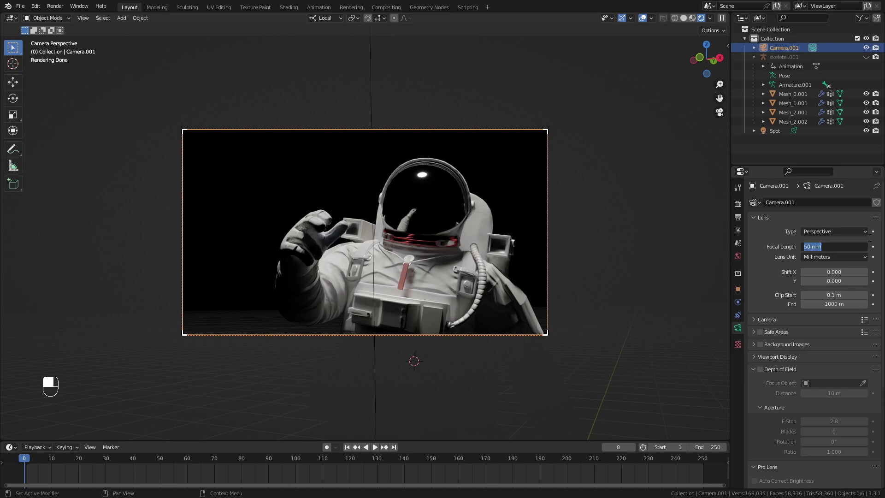
type("30")
key("Return")
key("w")
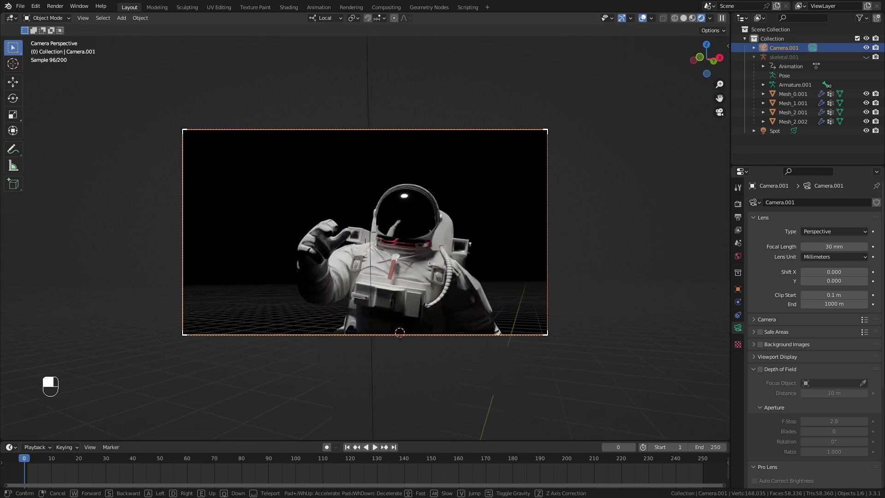
scroll(416, 266, "down", 4)
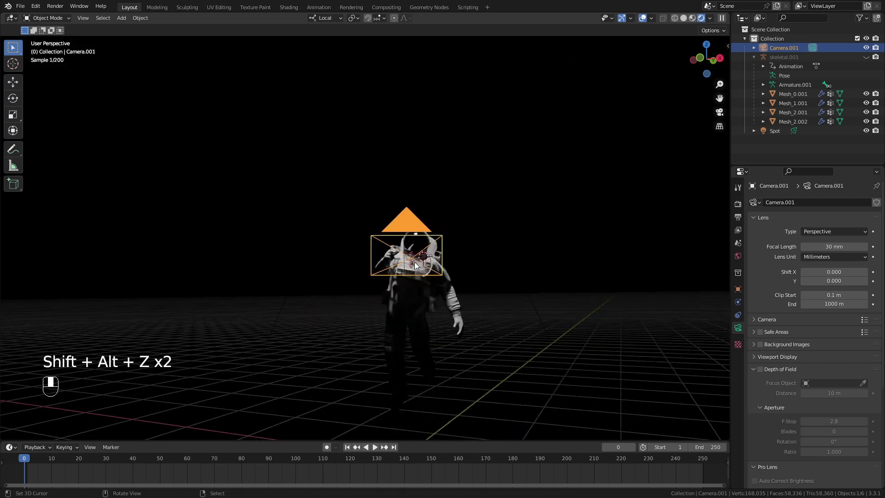
Add a purple 486.8 W spot light beside the astronaut and shift it about 0.26 m along its local X axis
middle_click_drag(414, 262, 358, 270)
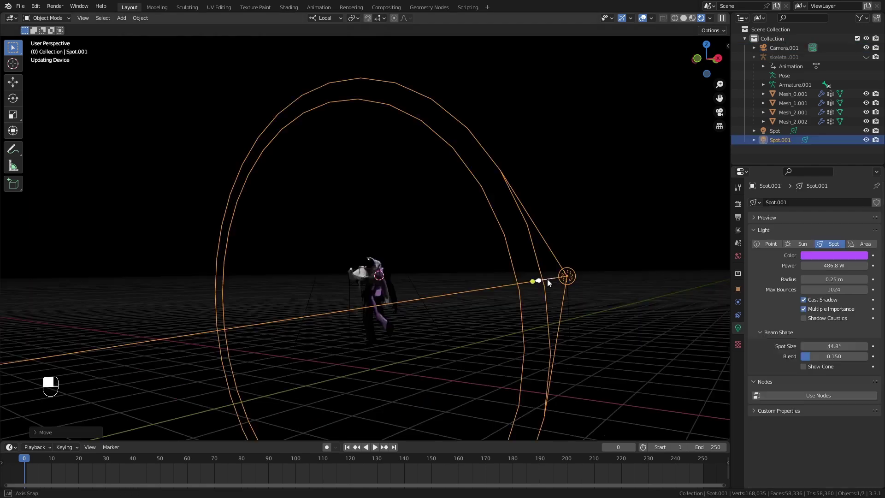
middle_click_drag(529, 338, 578, 257, "shift")
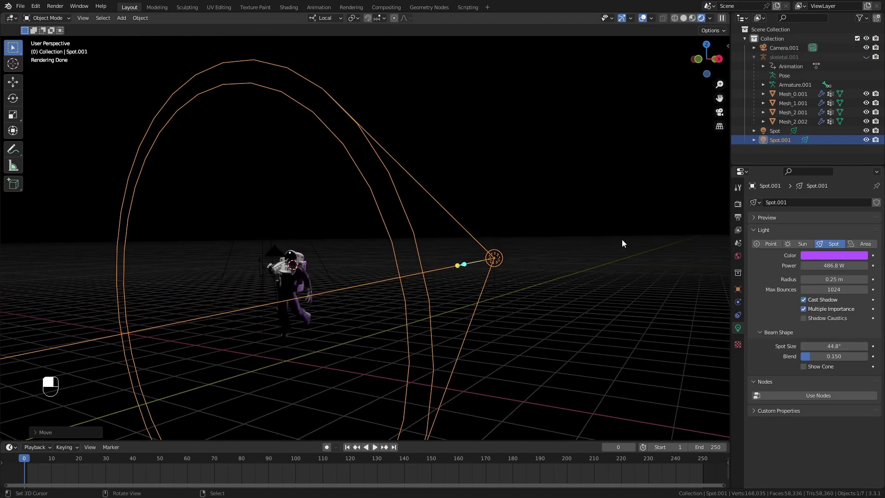
key("g")
key("y")
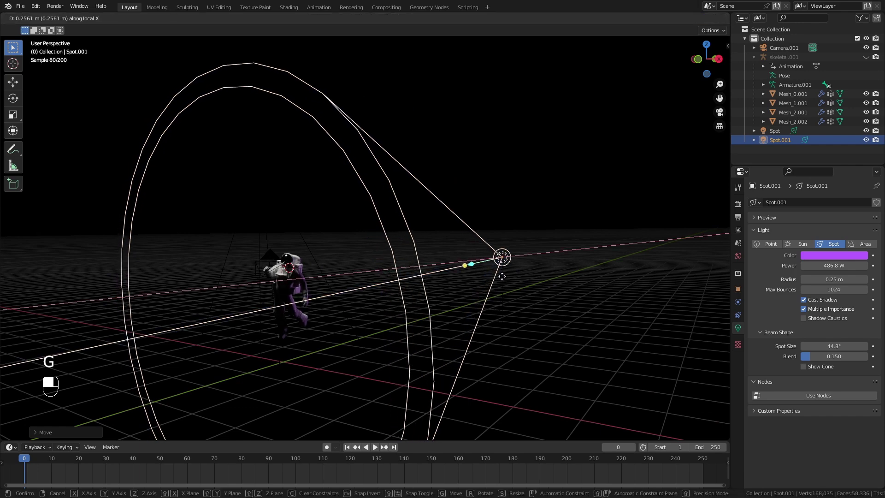
left_click(500, 277)
Add a 709.1 W spot light on the astronaut's opposite side, tint it cyan and look through the camera
middle_click_drag(501, 276, 402, 276)
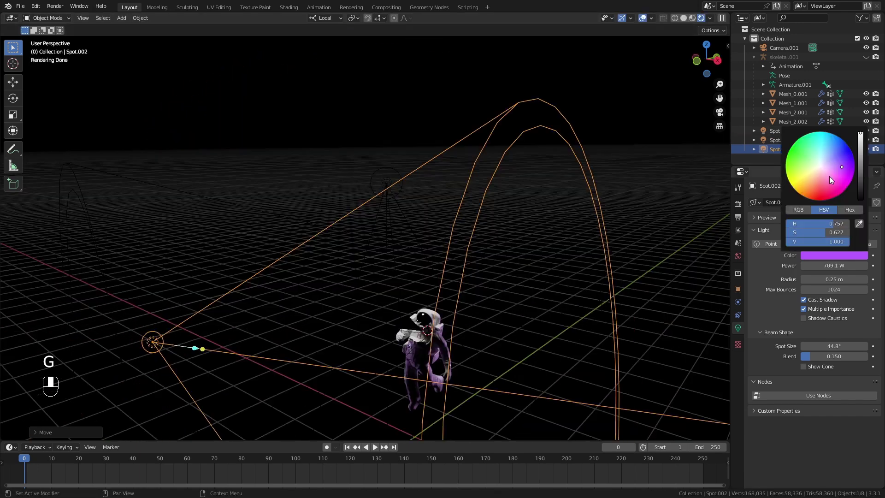
left_click_drag(828, 176, 815, 143)
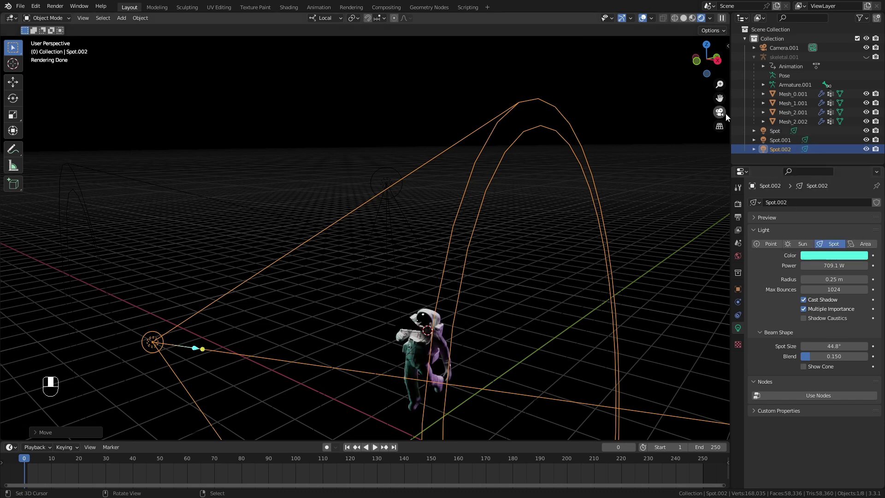
key("KP_0")
Examine the white, purple and cyan lighting on the astronaut up close and from farther away with overlays hidden
middle_click_drag(330, 279, 431, 297)
scroll(272, 283, "down", 5)
scroll(286, 281, "up", 3)
scroll(333, 285, "down", 6)
scroll(264, 311, "up", 5)
key("shift+alt+z")
scroll(312, 308, "down", 4)
middle_click_drag(432, 297, 410, 299)
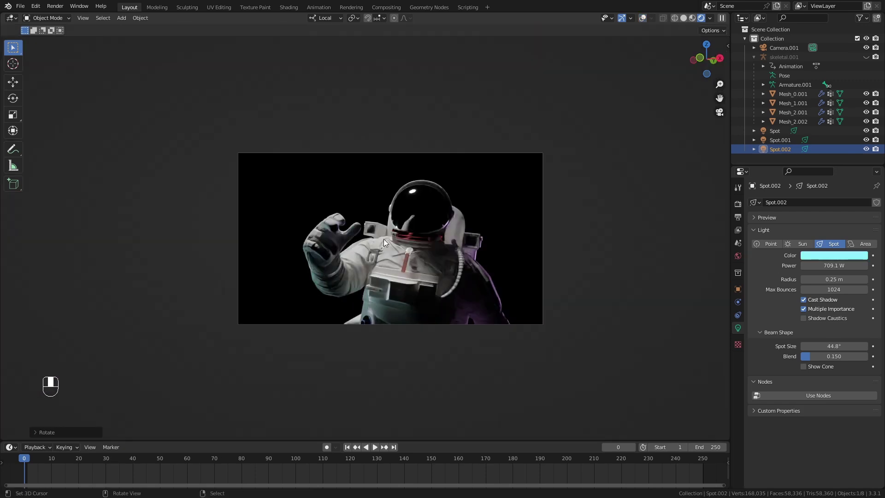
scroll(392, 236, "up", 3)
scroll(475, 266, "up", 3)
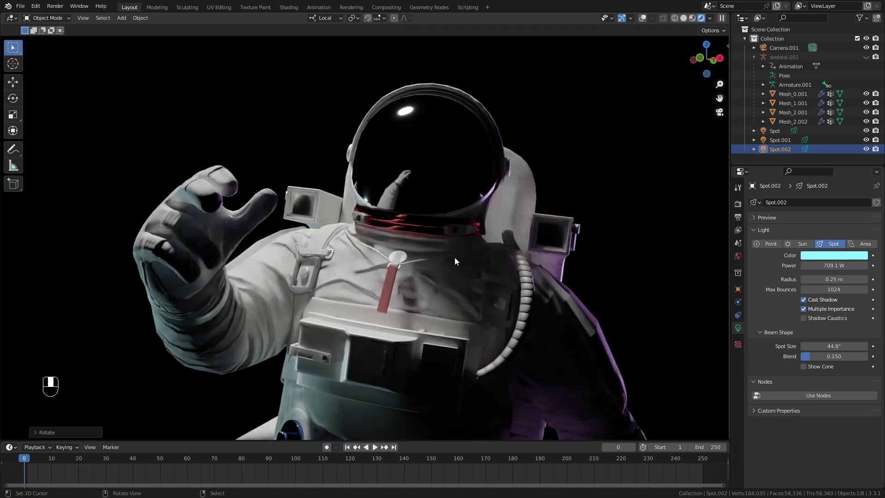
scroll(455, 258, "down", 5)
Show the overlays and select the astronaut's Mesh_2.001 suit mesh
key("shift+alt+z")
left_click(457, 257)
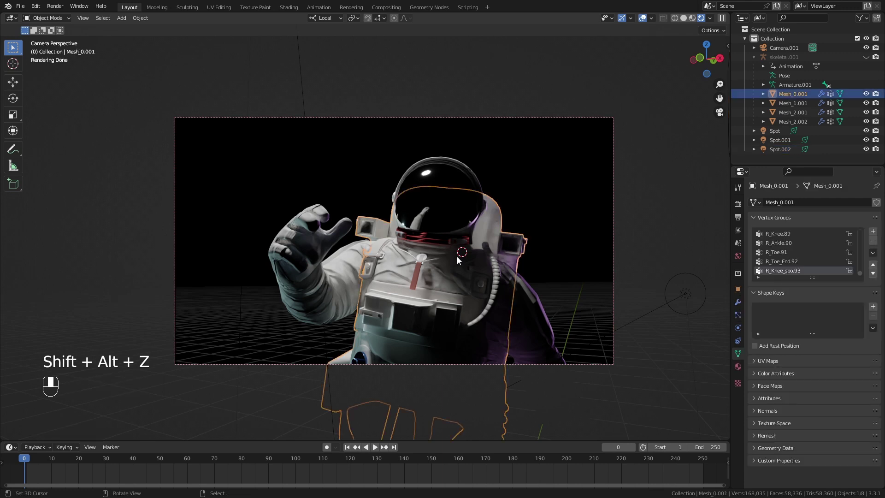
left_click(458, 260)
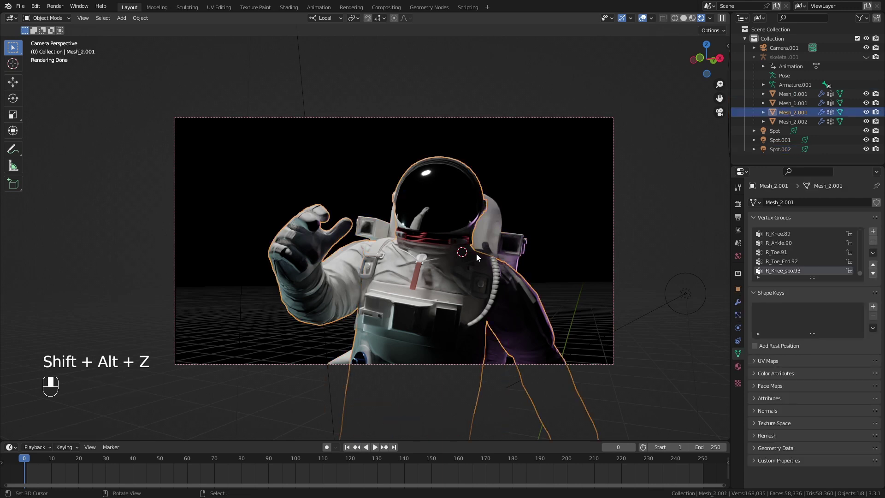
key("KP_Decimal")
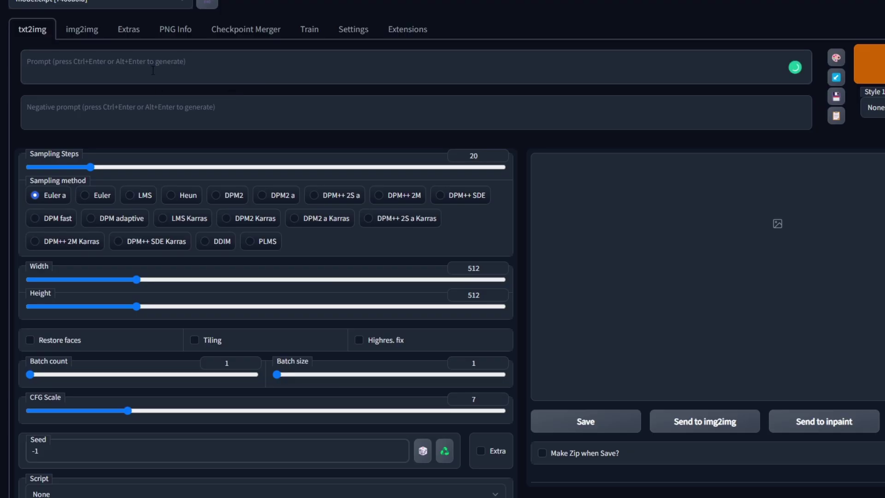
In Stable Diffusion, generate an image from "space nebula stars background blue" with 30 sampling steps and a CFG scale of 4
type("space nebula stars b")
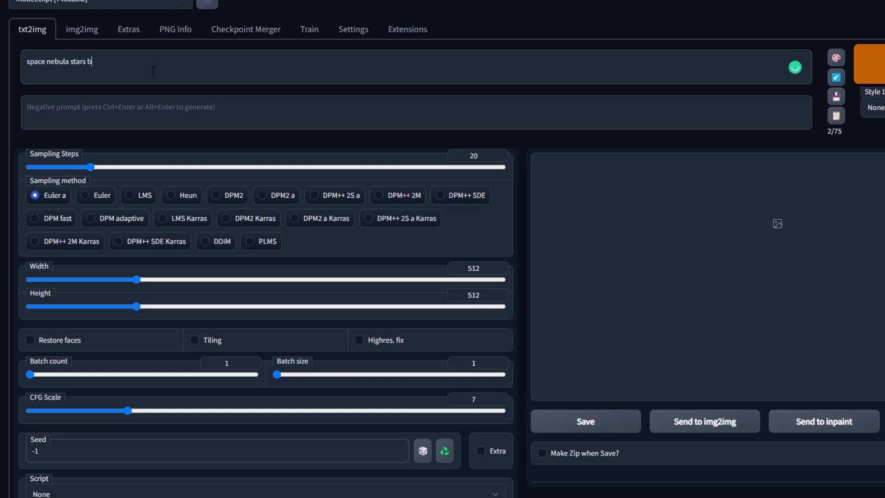
type("ound blue")
left_click_drag(91, 167, 115, 167)
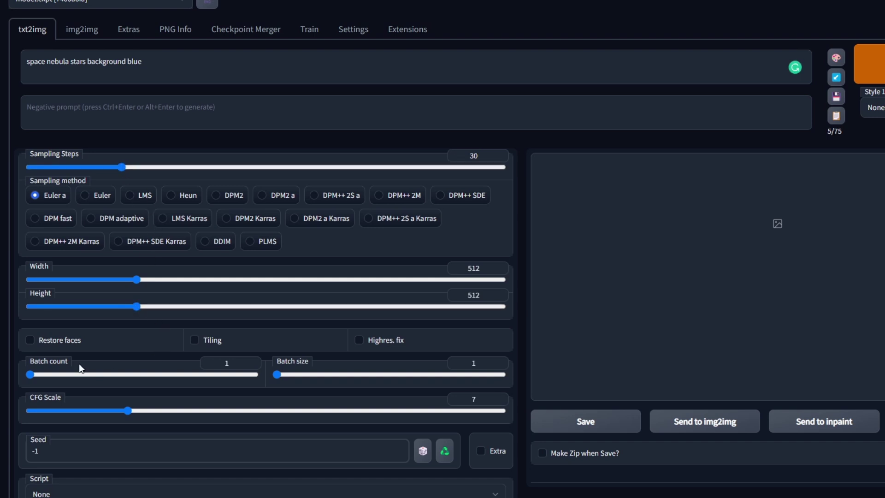
left_click_drag(127, 410, 79, 410)
key("ctrl+Return")
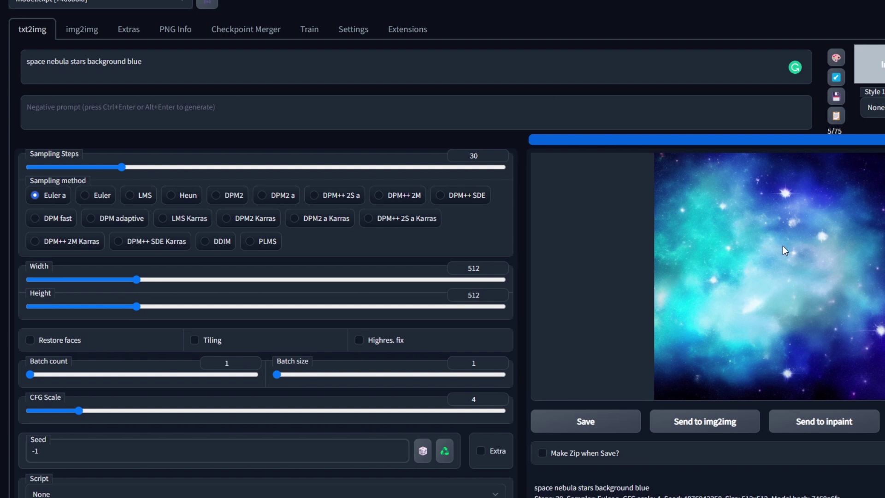
View the generated nebula image, close its preview and generate another image with the same prompt
left_click(619, 232)
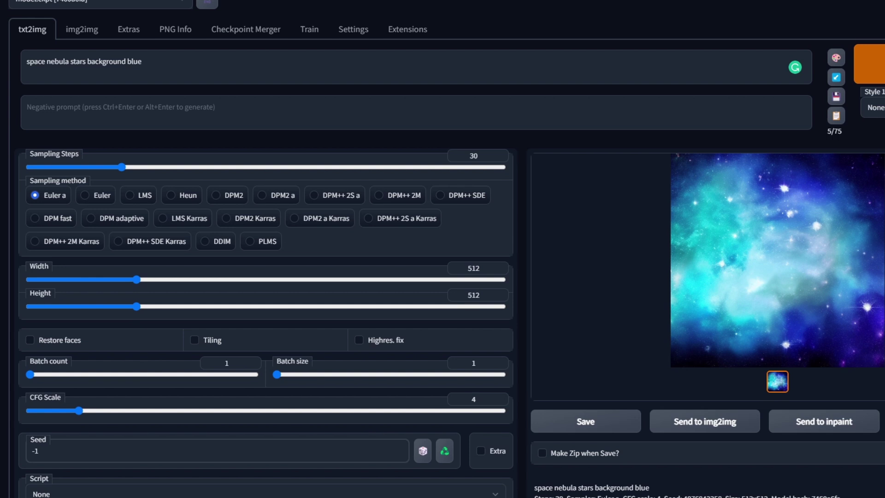
left_click(884, 162)
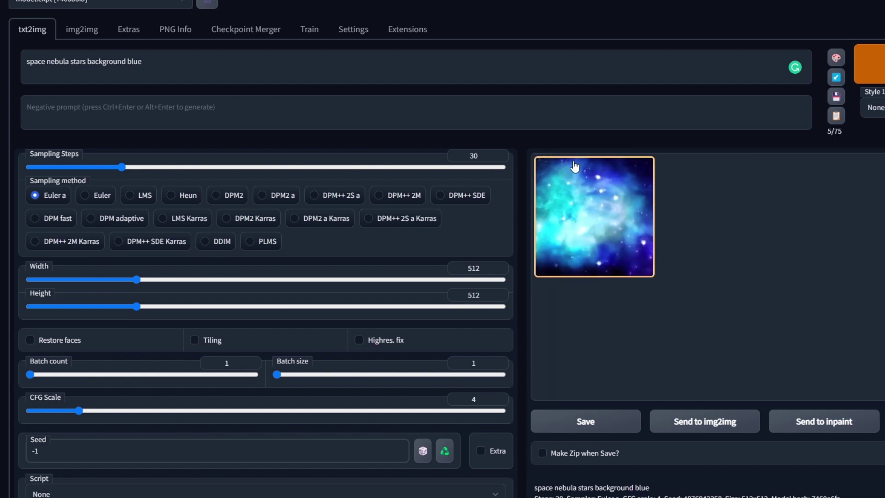
left_click(868, 65)
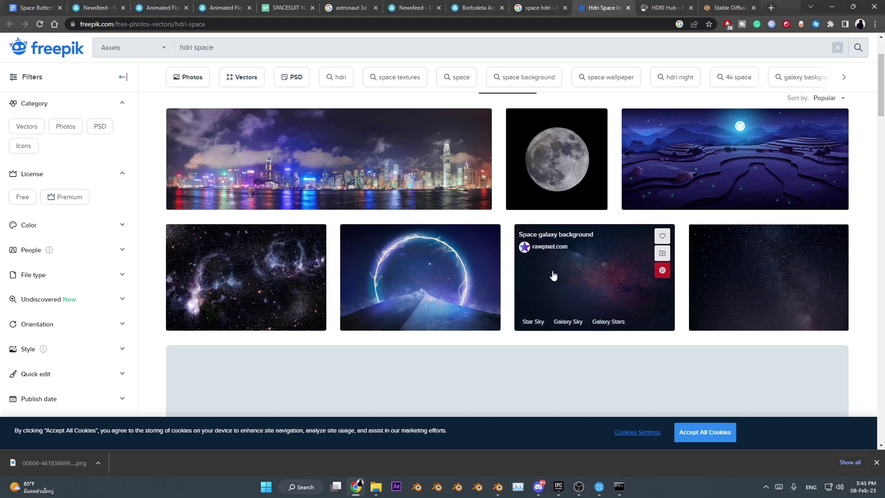
Browse Freepik's "hdri space" results for space background images
scroll(627, 152, "down", 4)
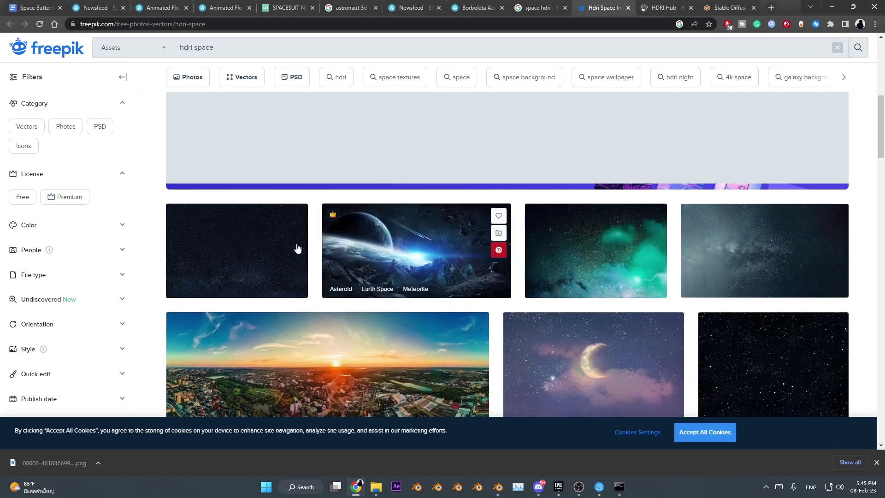
scroll(330, 246, "down", 4)
scroll(403, 217, "up", 6)
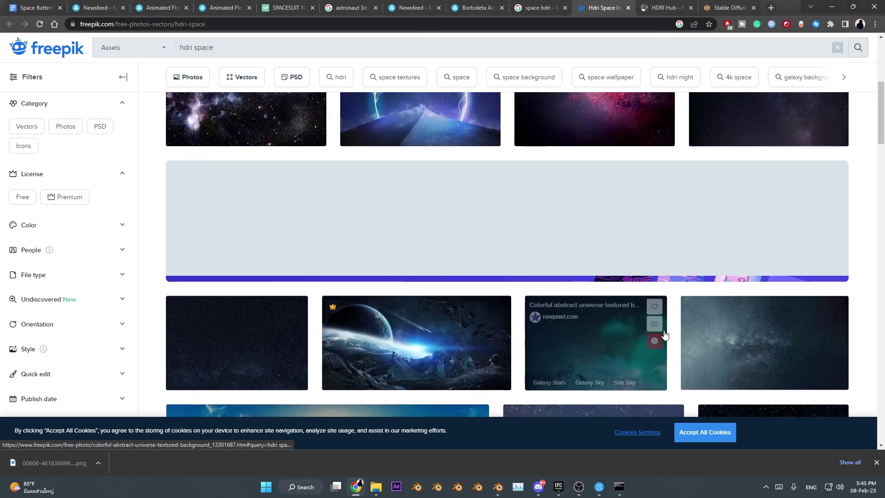
scroll(640, 54, "up", 5)
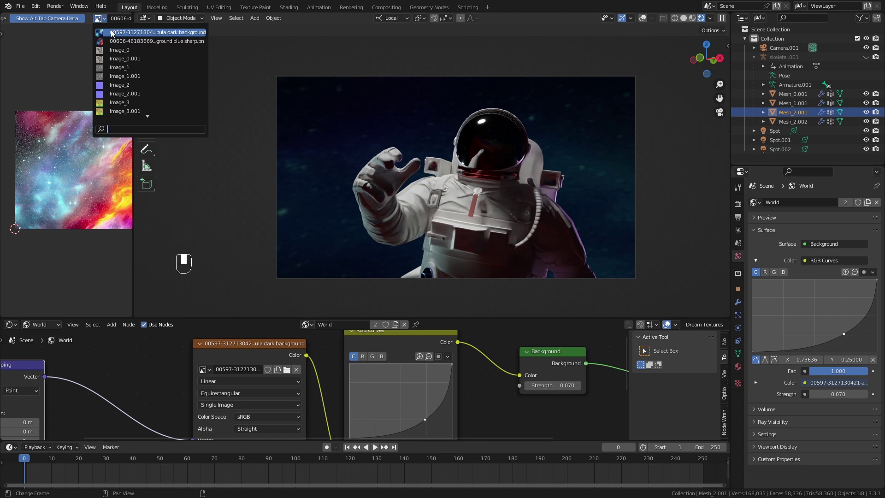
In Blender, display the 00597 dark nebula background image in the image editor and widen that editor
left_click(134, 32)
scroll(64, 139, "down", 5)
middle_click_drag(63, 143, 67, 200)
scroll(66, 199, "up", 7)
scroll(66, 200, "down", 1)
left_click_drag(133, 192, 196, 193)
Examine the nebula image's detail at close and full size in the image editor
scroll(117, 223, "up", 4)
scroll(86, 228, "down", 4)
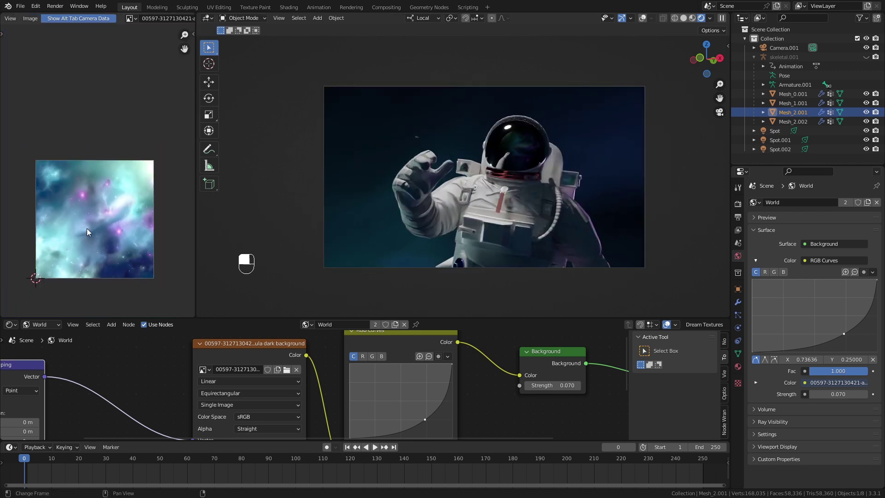
scroll(95, 212, "up", 3)
scroll(106, 210, "down", 3)
scroll(106, 211, "up", 3)
scroll(86, 228, "down", 3)
scroll(99, 220, "up", 3)
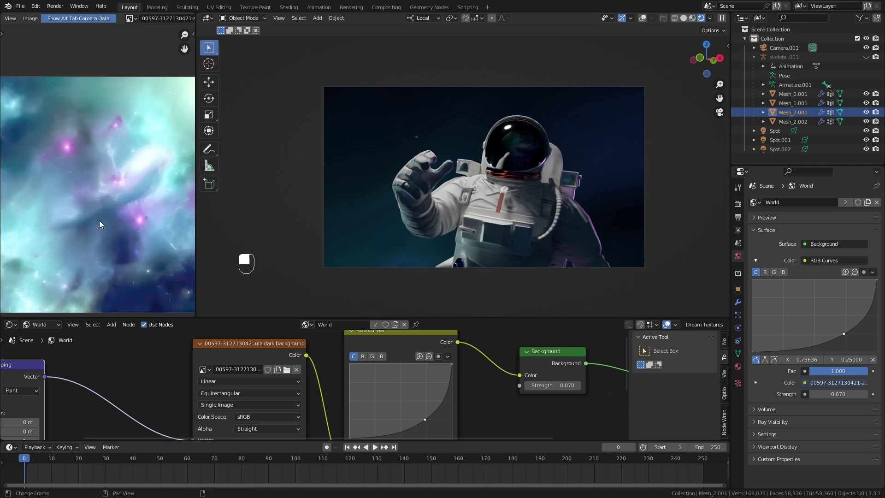
scroll(99, 221, "down", 2)
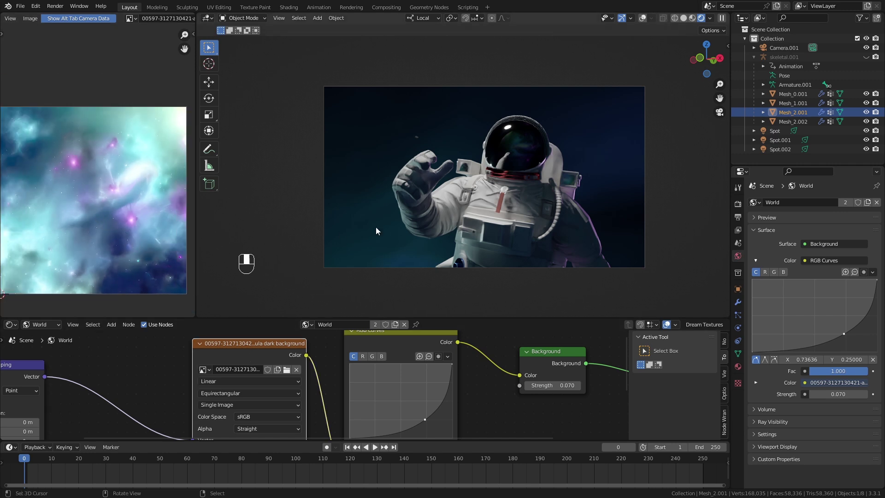
Inspect the astronaut and visor reflections under the nebula world background, from the camera and from other angles
middle_click_drag(471, 239, 727, 185)
left_click(719, 112)
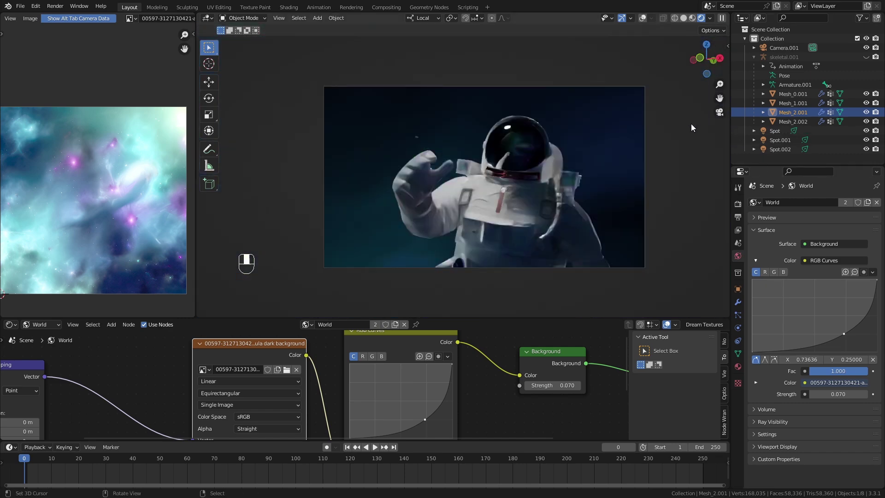
scroll(491, 205, "up", 2)
middle_click_drag(506, 189, 475, 191, "shift")
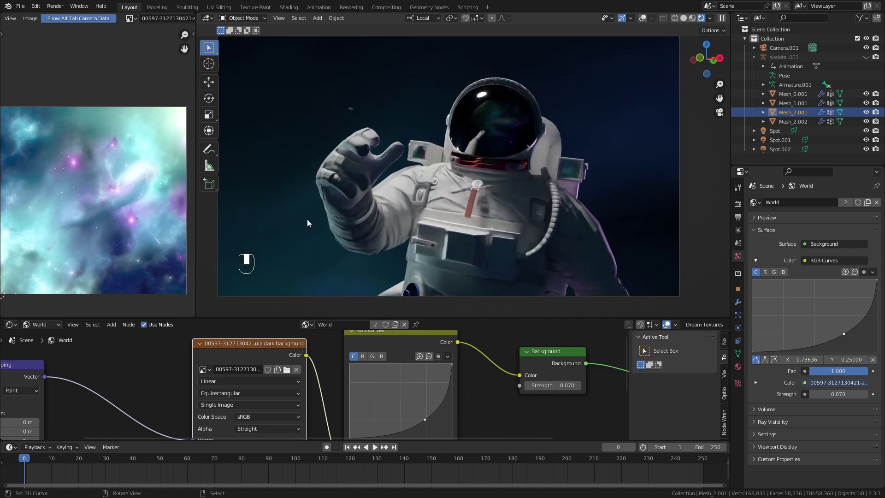
middle_click_drag(420, 183, 423, 189, "shift")
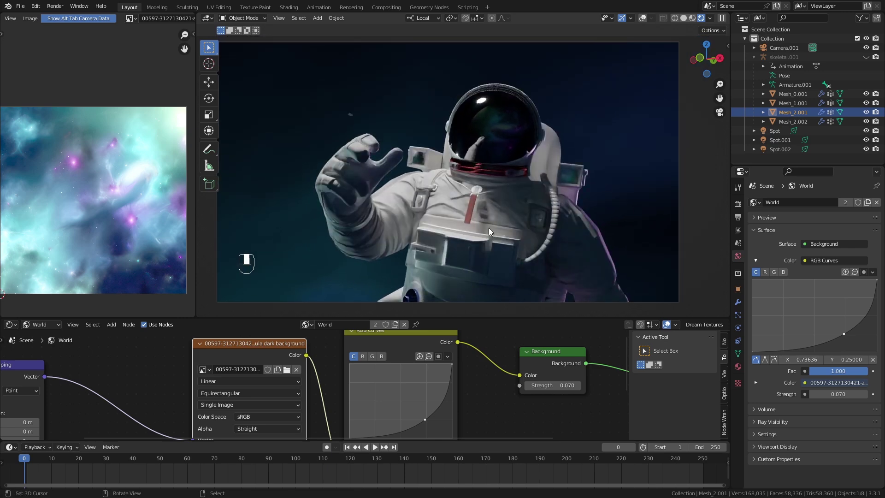
scroll(502, 120, "up", 9)
scroll(482, 122, "down", 9)
middle_click_drag(480, 123, 571, 91)
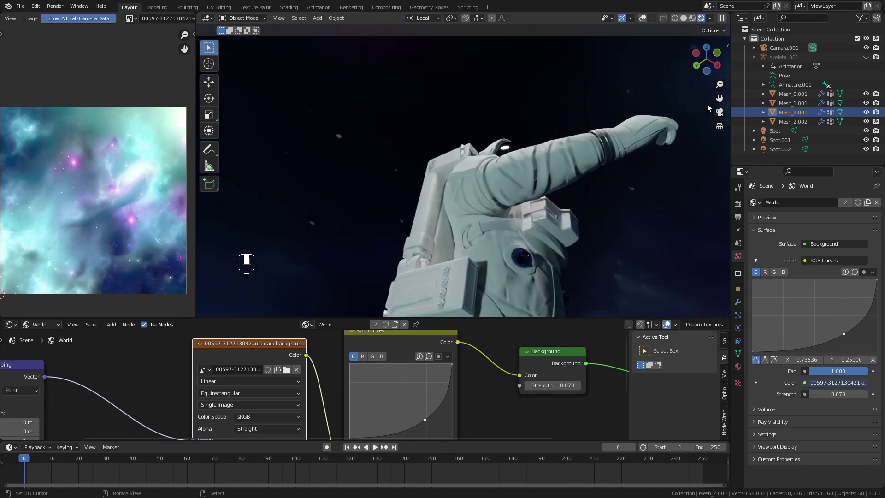
left_click(718, 112)
key("ctrl+space")
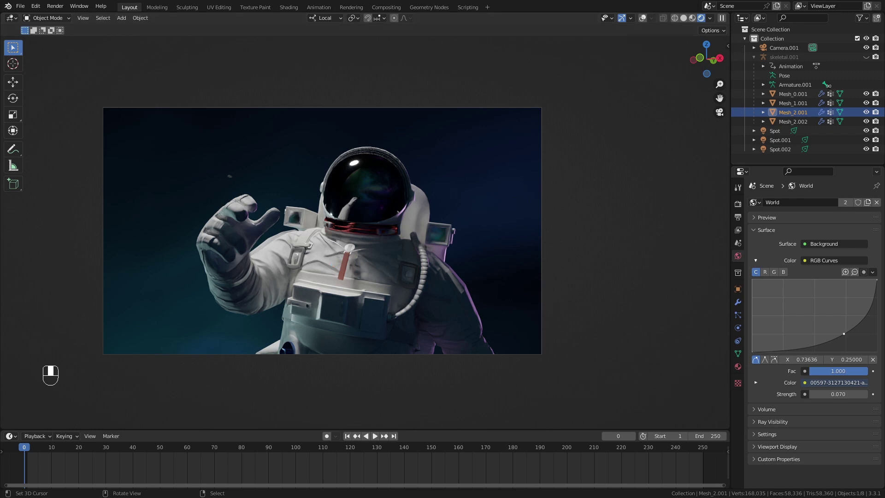
Browse Sketchfab's "butterfly" search results for a suitable butterfly model
left_click(442, 2)
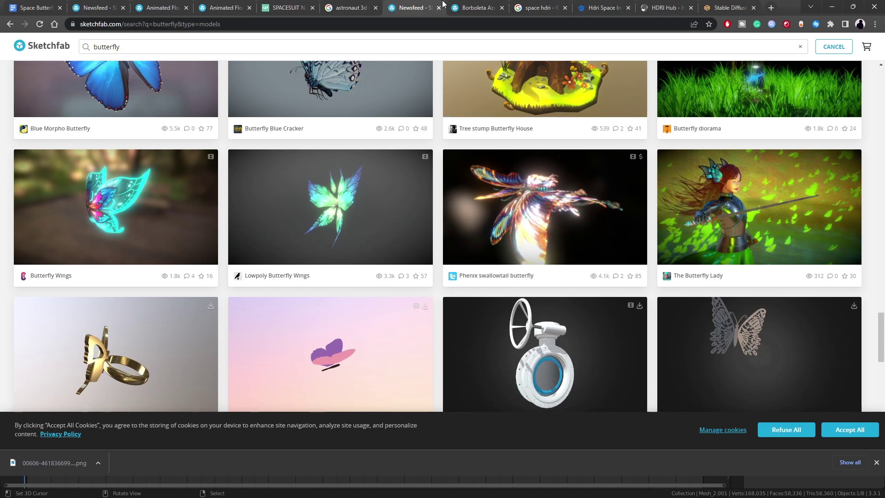
scroll(378, 165, "up", 11)
scroll(321, 267, "up", 15)
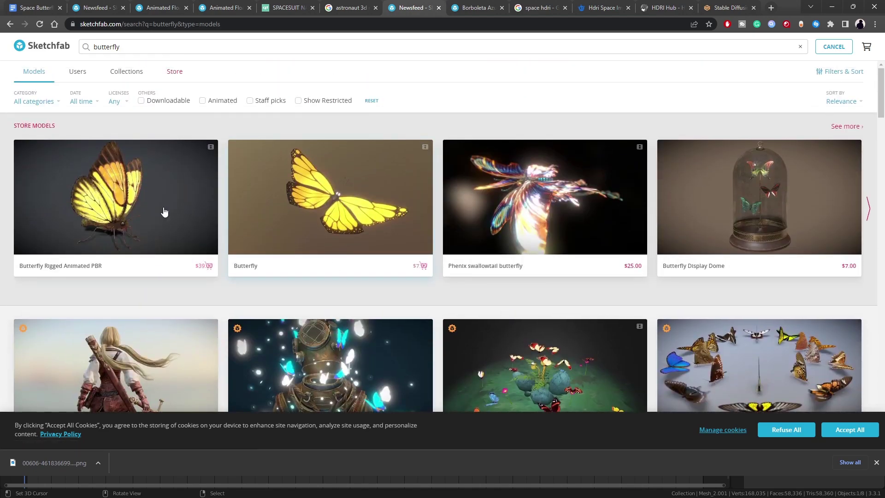
scroll(181, 217, "down", 1)
scroll(472, 191, "down", 4)
scroll(472, 191, "up", 3)
scroll(449, 185, "down", 5)
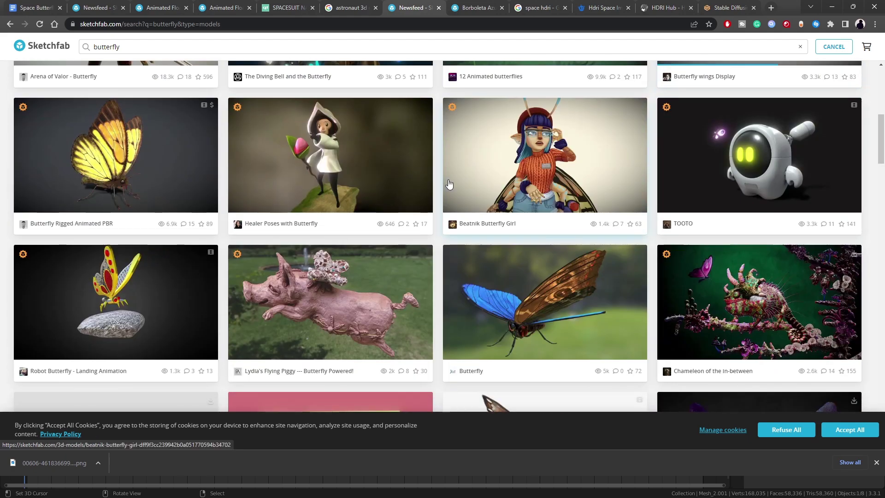
scroll(465, 185, "down", 7)
scroll(316, 263, "down", 8)
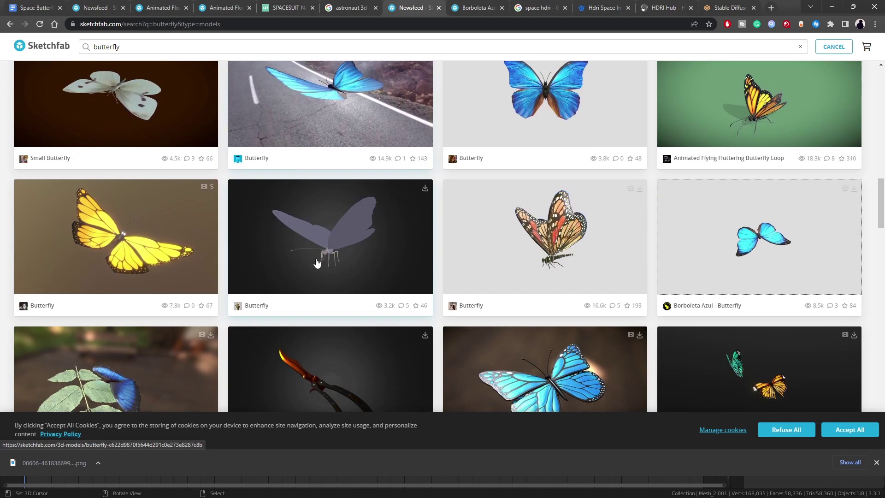
scroll(343, 234, "down", 5)
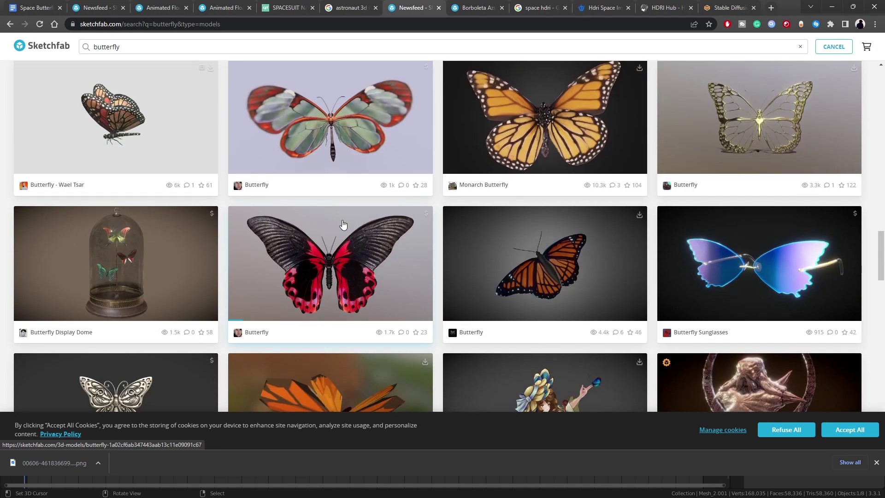
Check the Borboleta Azul model page on Sketchfab, switch to Blender and examine the imported butterfly with its texture in material preview
key("ctrl+Tab")
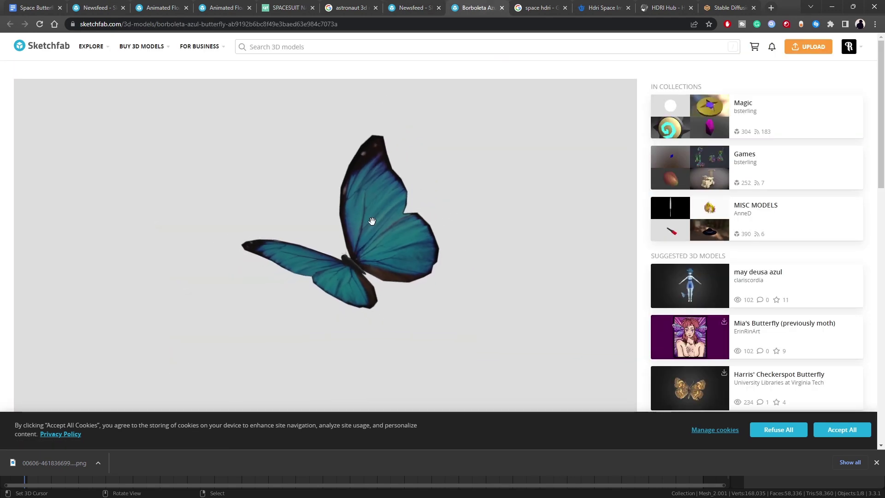
key("alt+Tab")
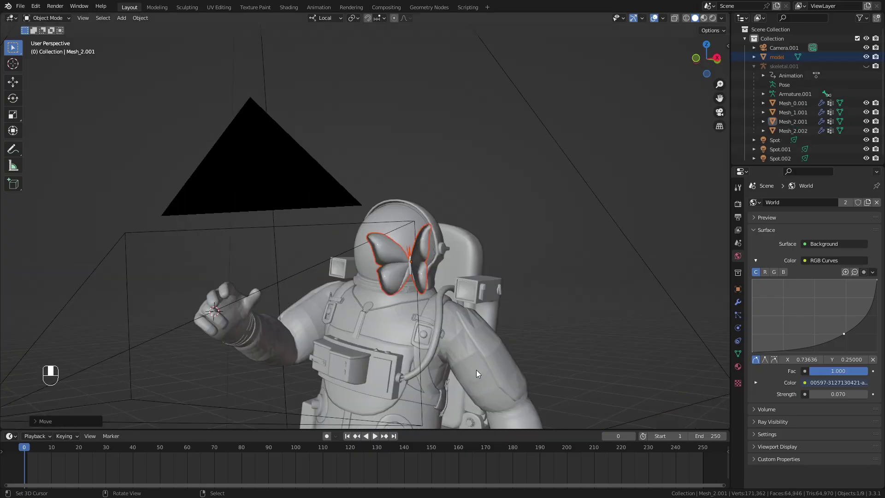
middle_click_drag(477, 369, 435, 237)
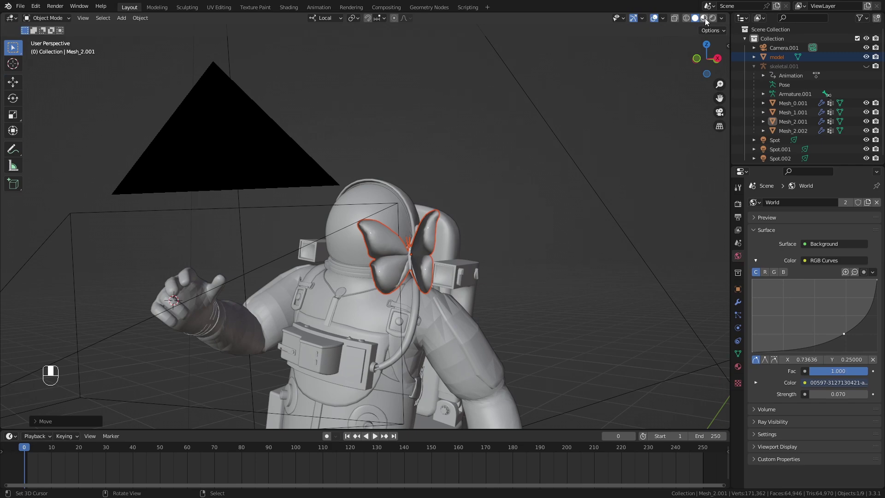
left_click(705, 19)
scroll(413, 261, "up", 4)
scroll(410, 258, "down", 4)
mouse_move(345, 245)
middle_mouse_down()
mouse_move(368, 243)
mouse_move(334, 244)
middle_mouse_up()
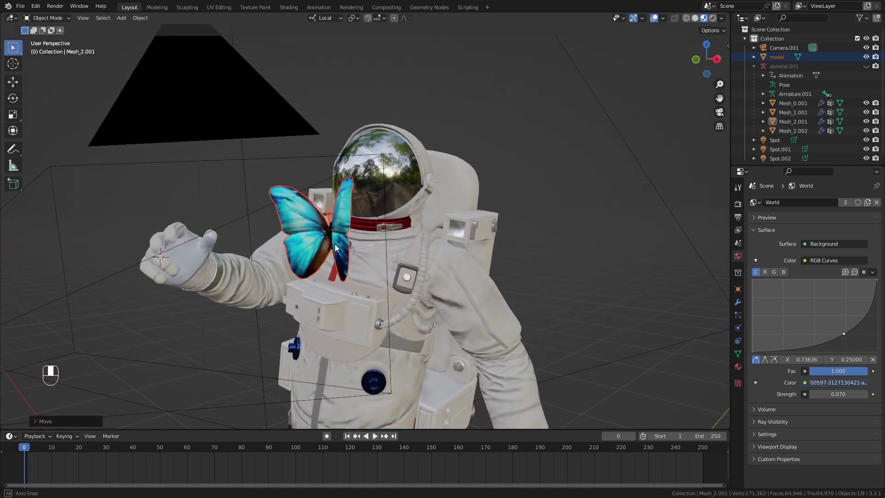
mouse_move(335, 248)
middle_mouse_down()
mouse_move(374, 242)
mouse_move(346, 243)
middle_mouse_up()
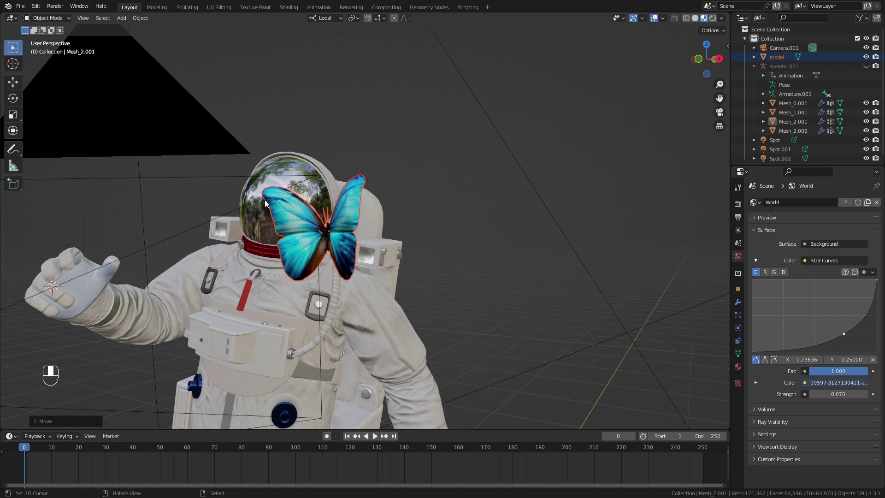
Insert a Hue Saturation Value node between the image texture and the Principled BSDF in the butterfly's material
key("ctrl+z")
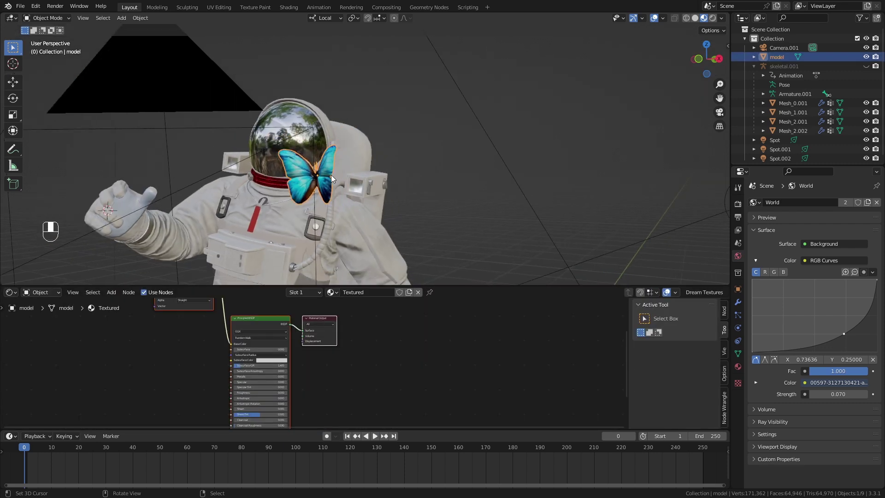
left_click(187, 303)
key("g")
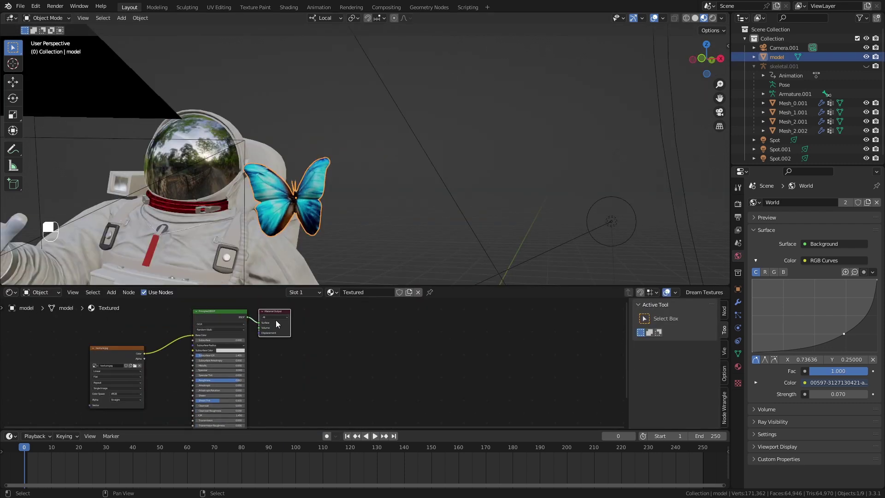
key("g")
left_click(370, 329)
key("shift+a")
left_click(268, 334)
type("'")
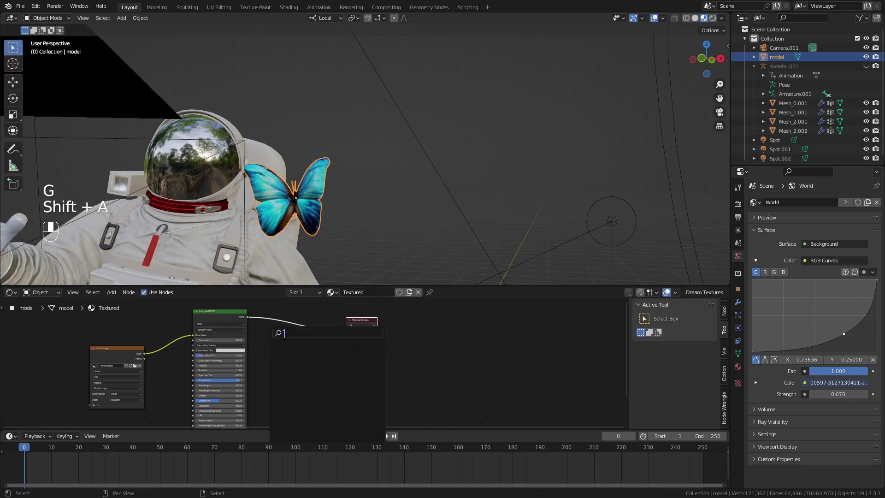
left_click(182, 347)
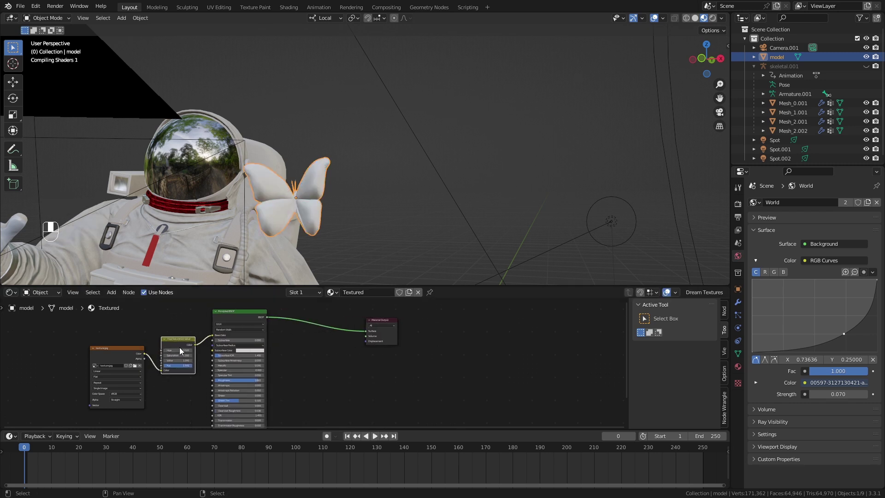
Set the butterfly texture's hue to 0.980 in the Hue Saturation Value node and preview it in rendered shading
scroll(183, 345, "up", 3)
scroll(200, 345, "up", 1)
left_click_drag(177, 356, 196, 358)
middle_click_drag(234, 198, 303, 203)
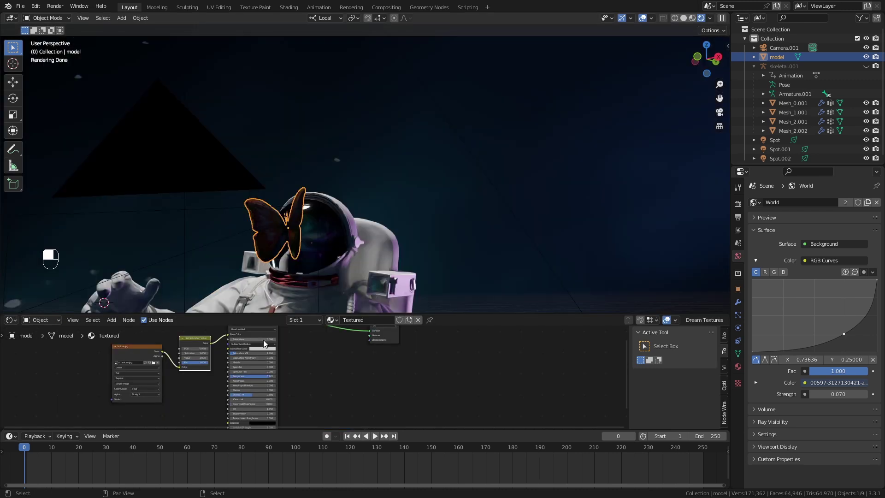
Add an orange-yellow Emission shader to the butterfly's material and combine it with the Principled BSDF through a Mix Shader
key("shift+a")
left_click(294, 350)
type("emi")
left_click(295, 357)
left_click(295, 363)
scroll(299, 365, "up", 5)
middle_click_drag(320, 367, 299, 403)
left_click(302, 407)
left_click_drag(313, 357, 304, 361)
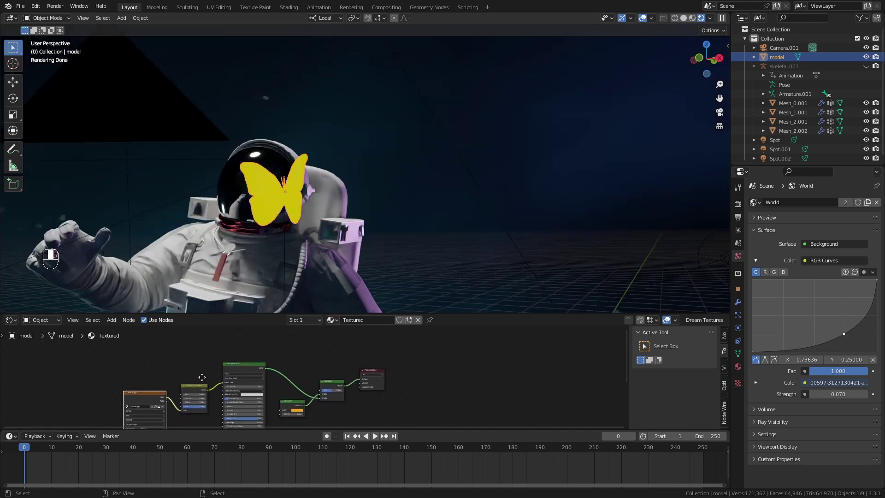
Drive the Mix Shader's factor with a duplicate of the butterfly image texture, passed through an RGB Curves node with a lowered curve
key("shift+d")
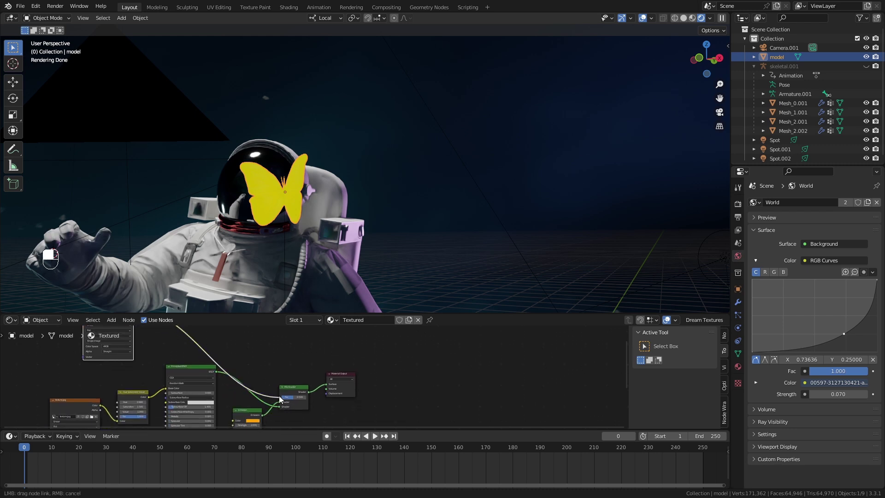
left_click(279, 396)
key("shift+a")
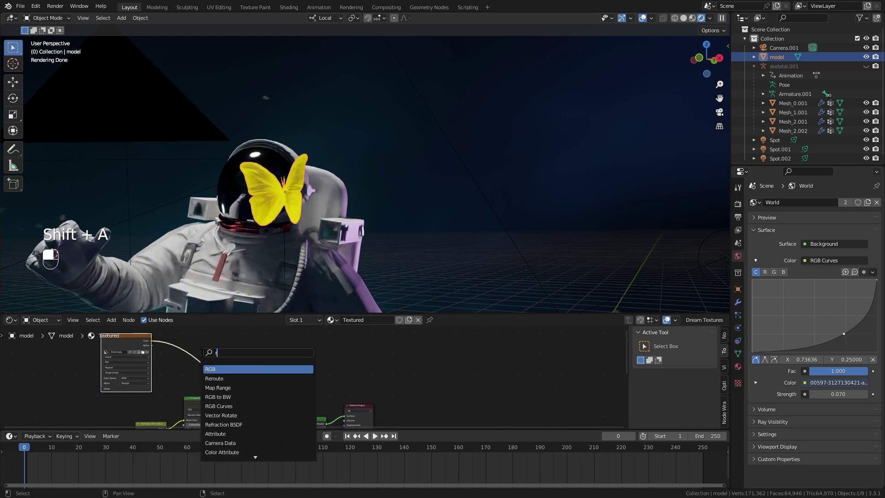
type("rgb")
left_click(218, 387)
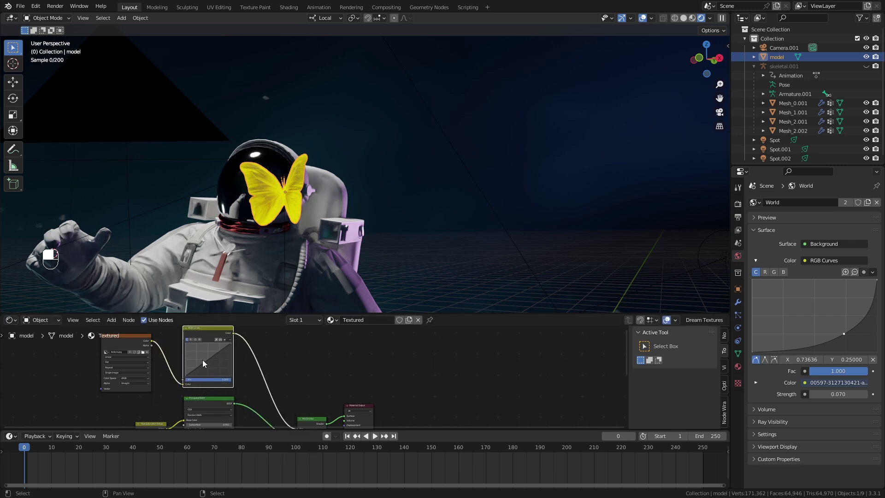
left_click(195, 367)
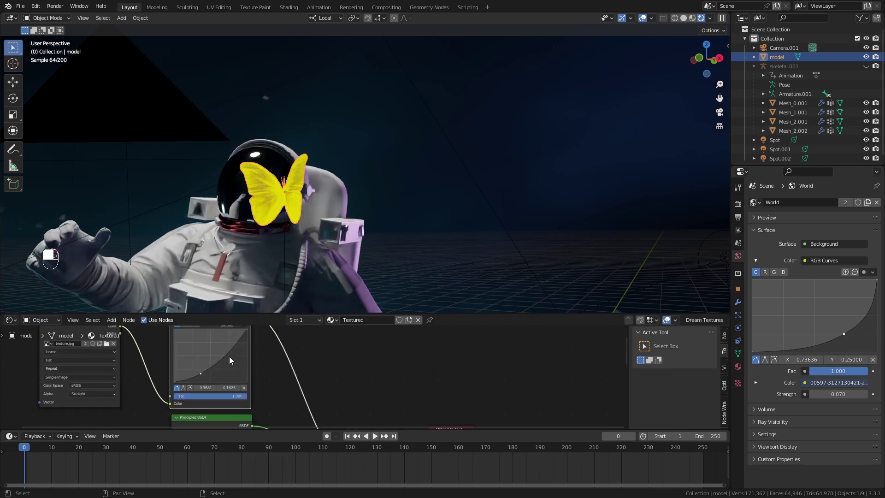
Change the butterfly's Emission color to a deeper orange with strength 3
middle_click_drag(348, 421, 328, 342)
left_click_drag(331, 395, 333, 401)
scroll(282, 199, "up", 1)
scroll(283, 198, "up", 2)
middle_click_drag(283, 198, 322, 178)
key("shift+alt+z")
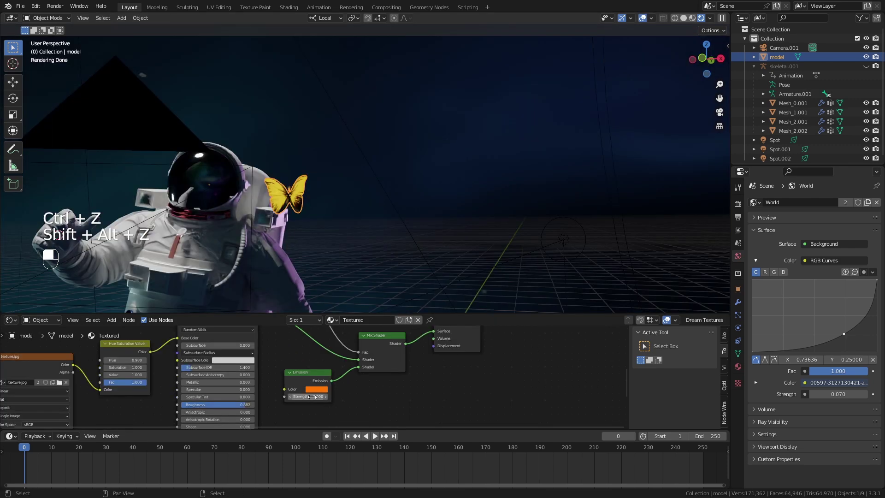
Snap the butterfly to the 3D cursor at the astronaut's chest and move it slightly off the suit
middle_click_drag(245, 260, 178, 228)
left_click(193, 237)
key("shift+s")
left_click(115, 163)
scroll(205, 245, "up", 3)
key("g")
key("x")
left_click(259, 366)
Change the butterfly's Emission color to a fully saturated red-orange
left_click(315, 390)
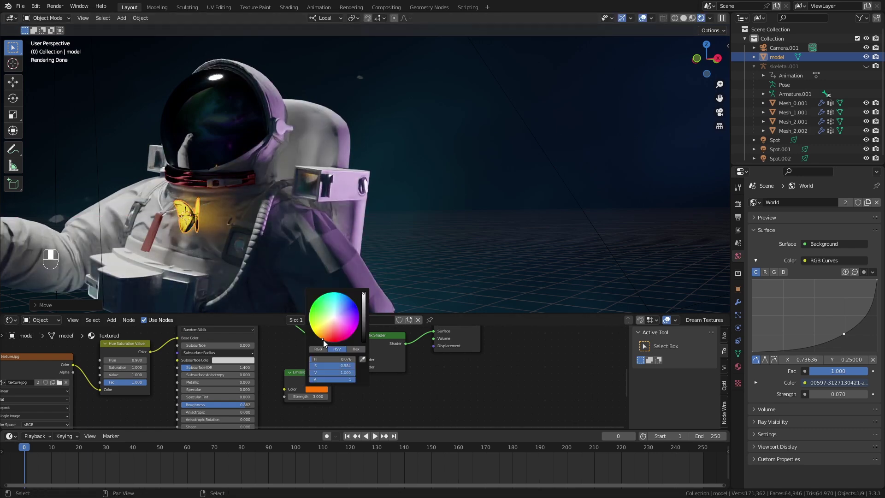
left_click_drag(322, 339, 326, 340)
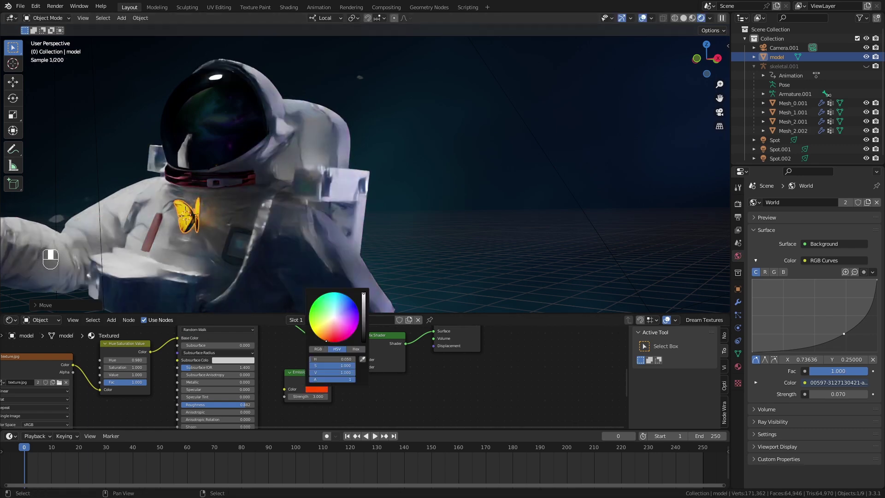
key("shift+alt+z")
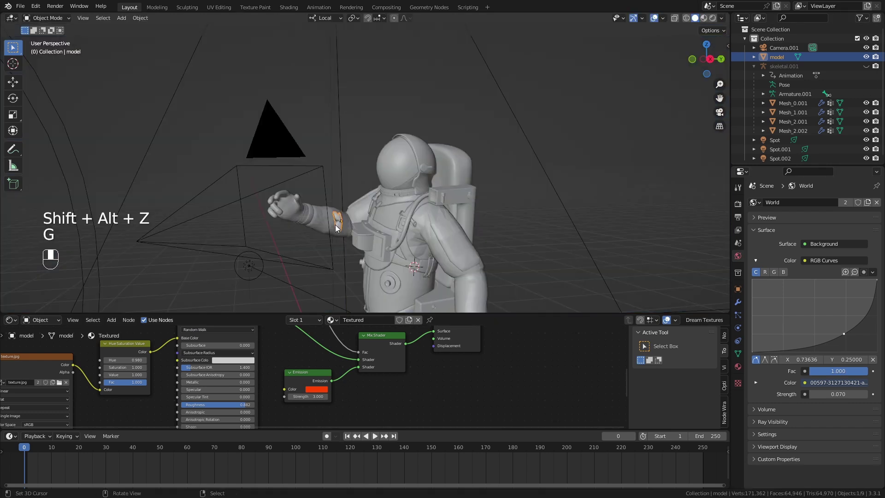
Move the butterfly away from the astronaut into the open space in front, using solid shading
mouse_move(323, 216)
middle_mouse_down("shift")
mouse_move(353, 229)
mouse_move(412, 226)
middle_mouse_up("shift")
key("g")
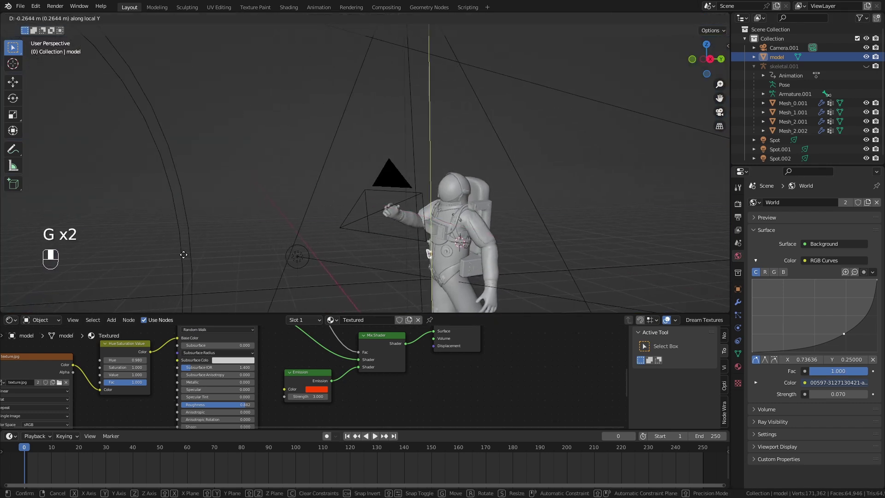
left_click(109, 254)
middle_click_drag(121, 252, 202, 248, "shift")
Rotate the whole butterfly mesh by -90 degrees about its local X axis in Edit Mode
scroll(206, 235, "up", 8)
middle_click_drag(207, 196, 286, 207)
key("Tab")
key("r")
key("x")
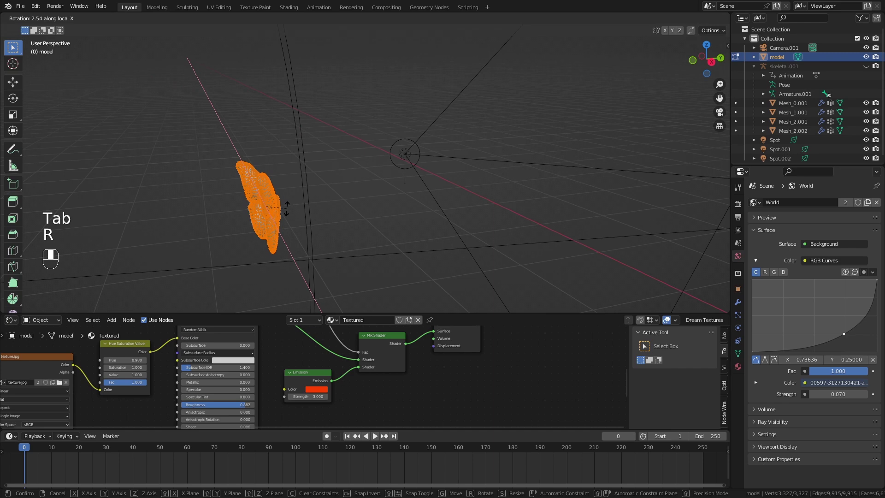
type("90-")
left_click(286, 208)
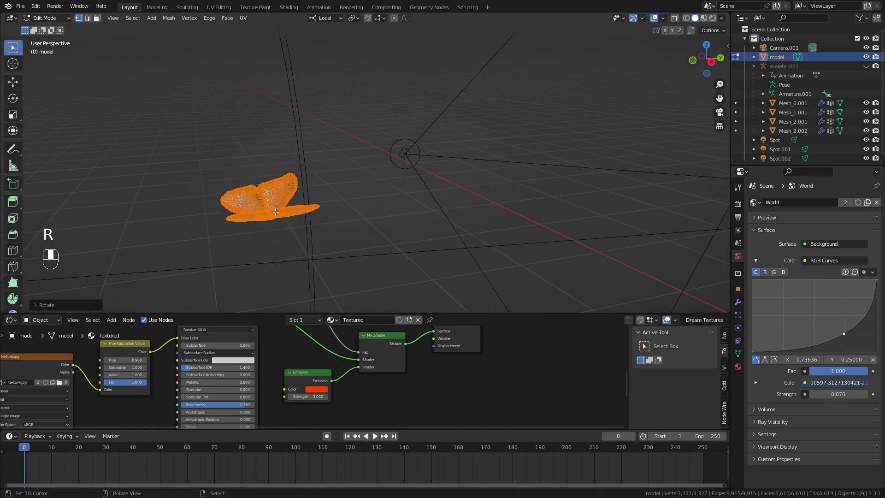
key("Tab")
Apply the butterfly's transforms and set its origin, checking the pivot with a trial rotation
scroll(262, 206, "up", 5)
middle_click_drag(262, 206, 260, 251)
key("ctrl+a")
left_click(283, 199)
key("ctrl+a")
left_click(256, 185)
key("ctrl+a")
left_click(256, 165)
key("r")
right_click(292, 209)
scroll(264, 212, "up", 4)
mouse_move(313, 216)
middle_mouse_down()
mouse_move(326, 198)
mouse_move(322, 212)
mouse_move(311, 208)
mouse_move(335, 213)
mouse_move(330, 248)
mouse_move(334, 223)
mouse_move(317, 231)
middle_mouse_up()
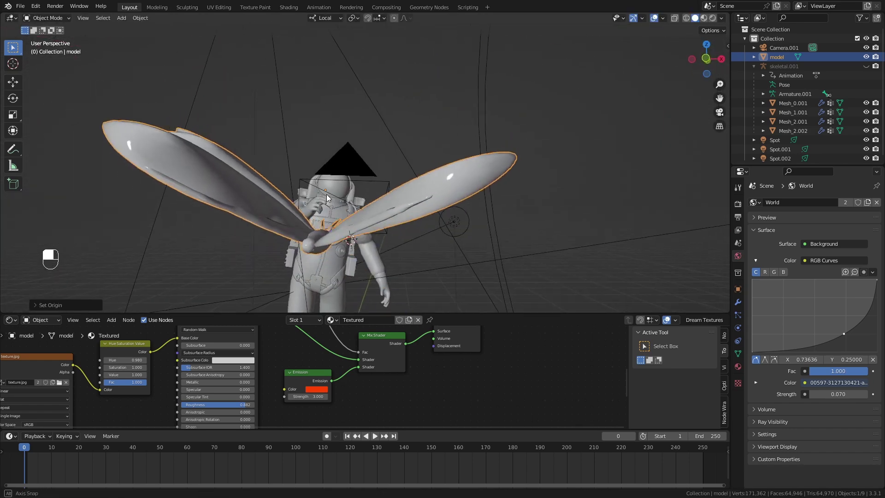
Select the butterfly's body as linked faces in Edit Mode and snap the 3D cursor to it
scroll(330, 248, "up", 3)
scroll(333, 223, "down", 3)
key("Tab")
scroll(316, 233, "up", 4)
key("3")
left_click(318, 234)
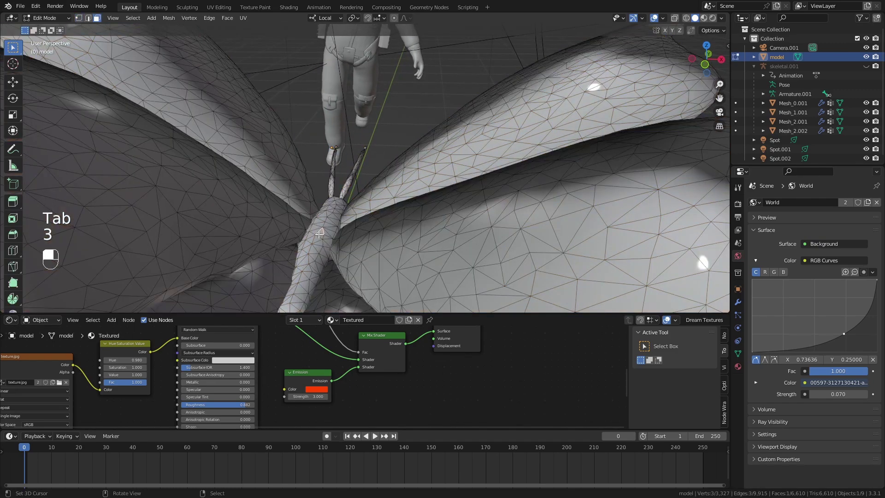
scroll(321, 228, "down", 3)
middle_click_drag(321, 229, 315, 208)
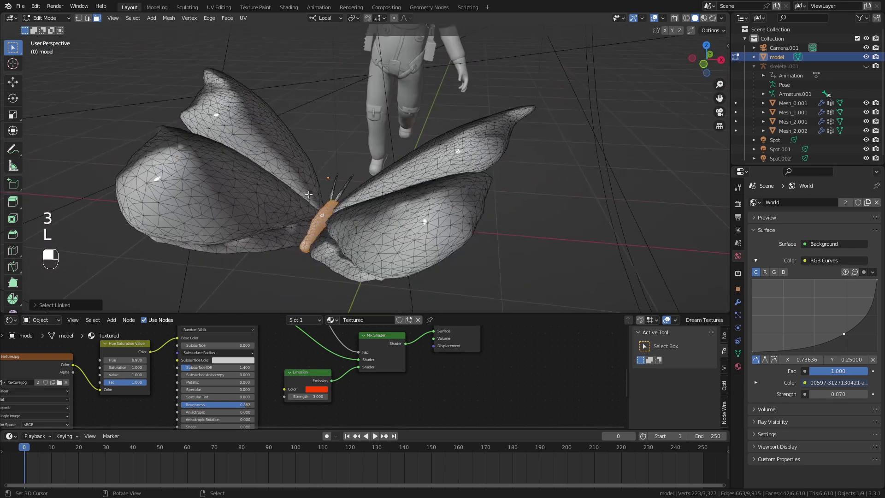
key("shift+s")
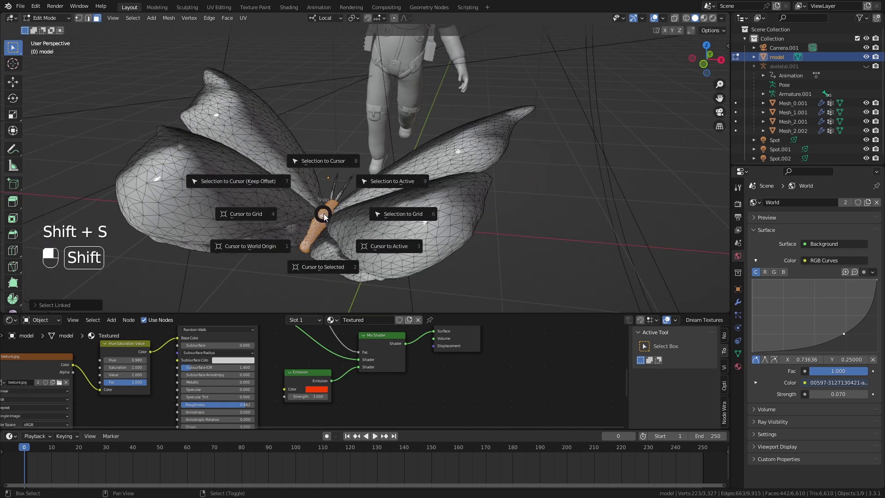
left_click(316, 272)
middle_click_drag(316, 274, 174, 76)
scroll(175, 77, "up", 3)
key("Tab")
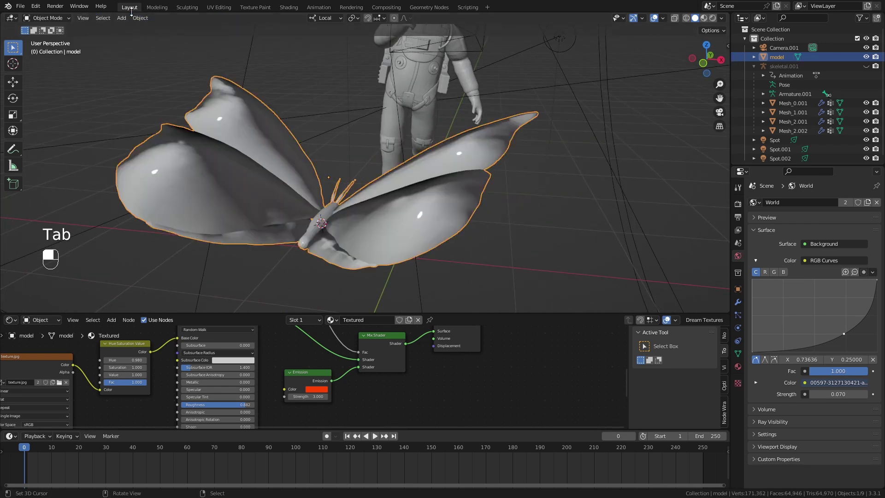
Set the butterfly's origin to the 3D cursor on its body and check the pivot with a trial rotation
left_click(140, 17)
mouse_move(155, 38)
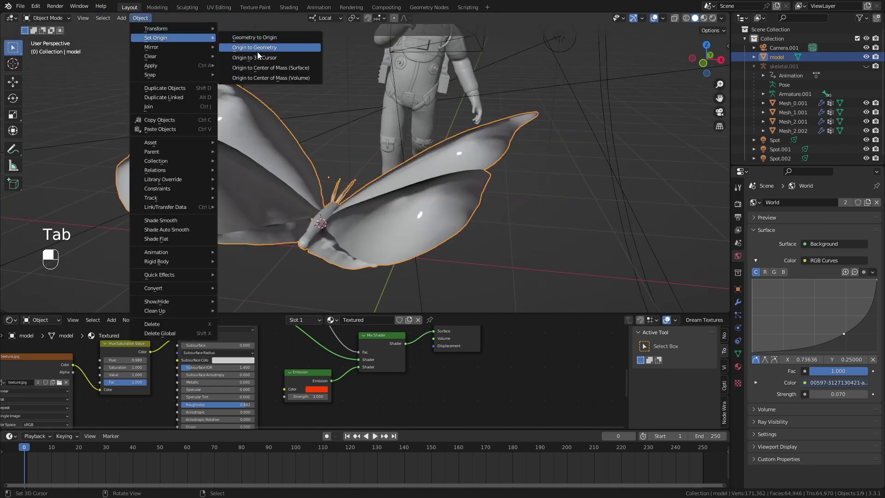
left_click(254, 47)
middle_click_drag(312, 108, 342, 192)
key("r")
right_click(362, 202)
Close the shader editor, giving its space to the 3D viewport, and frame the butterfly in front of the astronaut
scroll(350, 194, "down", 10)
scroll(343, 193, "up", 2)
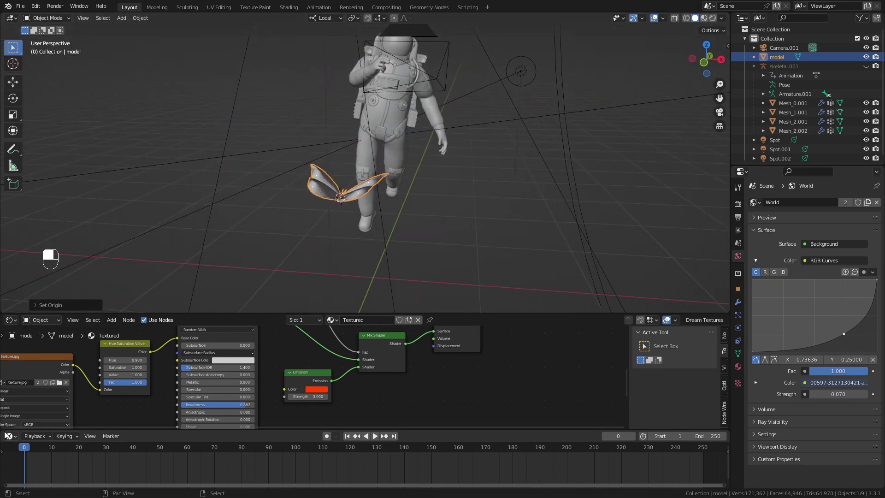
left_click_drag(4, 423, 23, 392)
left_click_drag(82, 312, 82, 434)
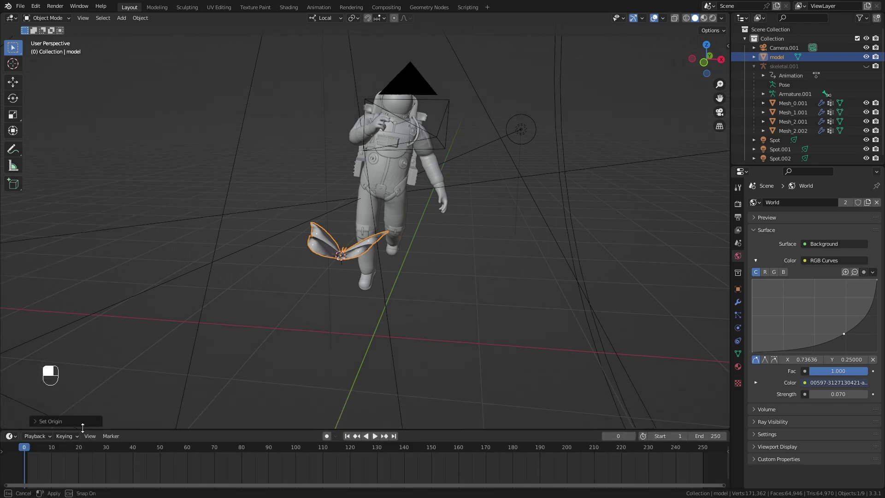
scroll(345, 248, "up", 5)
scroll(371, 250, "down", 5)
middle_click_drag(375, 256, 388, 266)
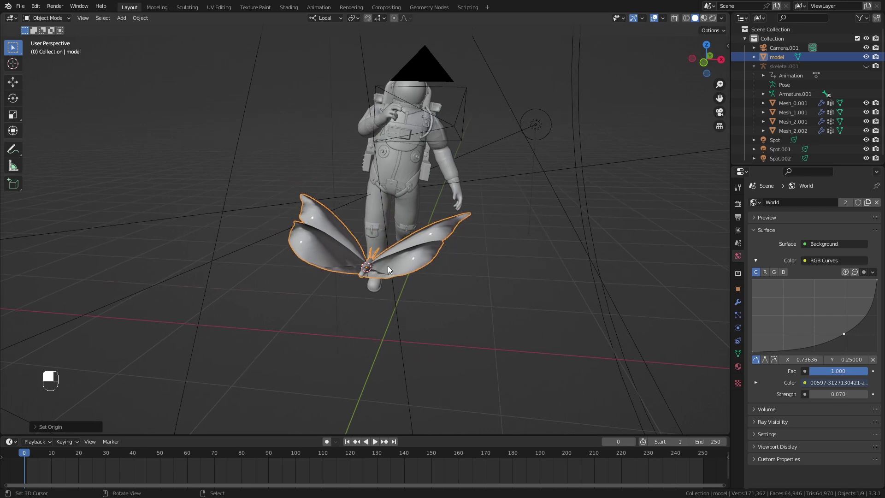
middle_click_drag(388, 266, 369, 265)
Add a Basis shape key to the butterfly mesh with the timeline at frame 1
left_click(738, 353)
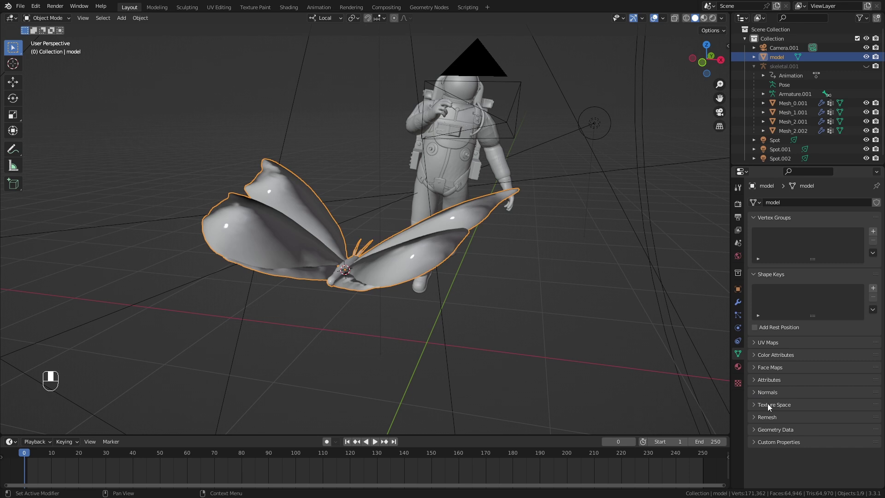
left_click(765, 274)
left_click(762, 275)
middle_click_drag(457, 259, 416, 259)
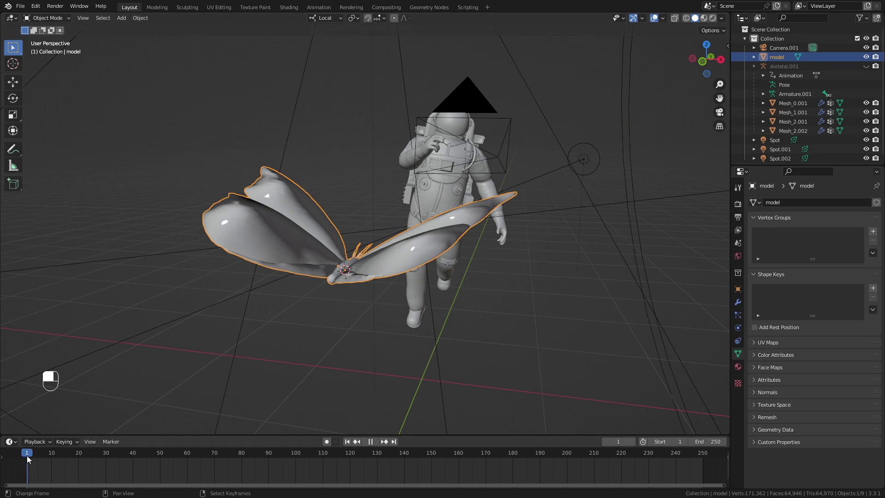
left_click(873, 287)
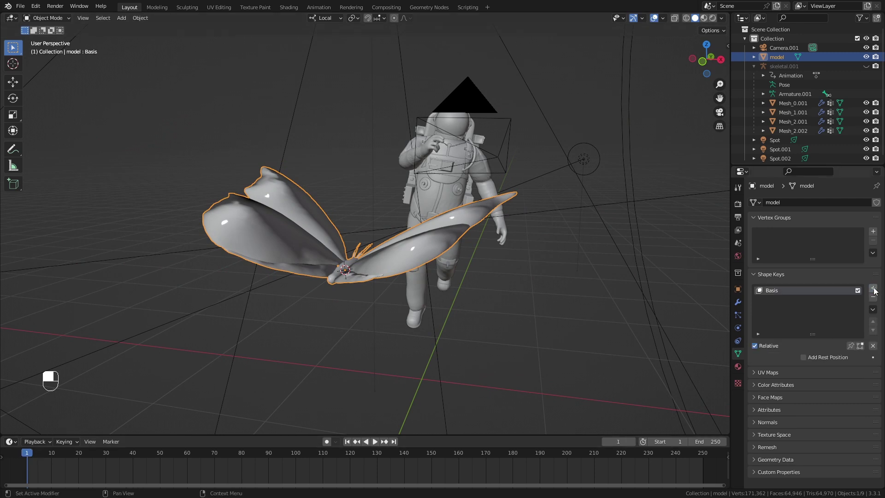
Select one of the butterfly's wings as linked faces in Edit Mode and set the transform pivot point to 3D Cursor
middle_click_drag(440, 256, 353, 295)
key("Tab")
key("3")
key("l")
key("l")
middle_click_drag(387, 234, 359, 19)
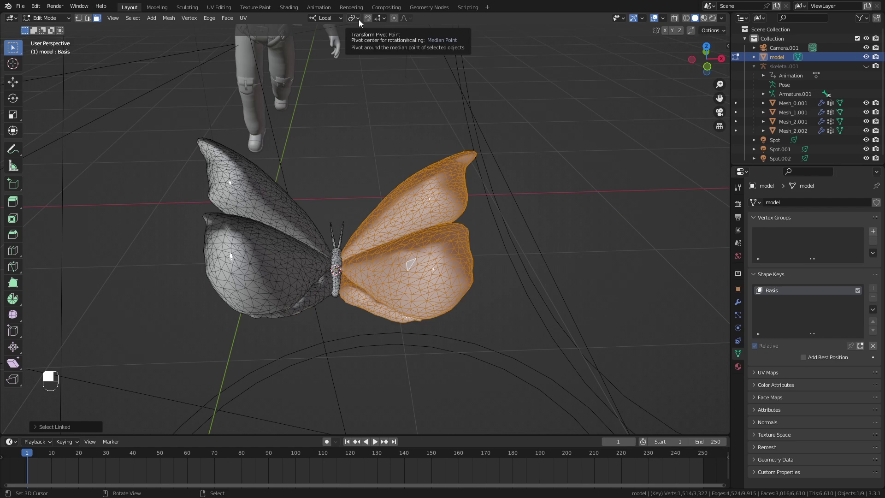
left_click(358, 18)
left_click(372, 39)
Rotate both wings downward about the body along local Y, working in the front view on the Basis shape key
middle_click_drag(447, 216, 506, 177)
key("r")
right_click(486, 219)
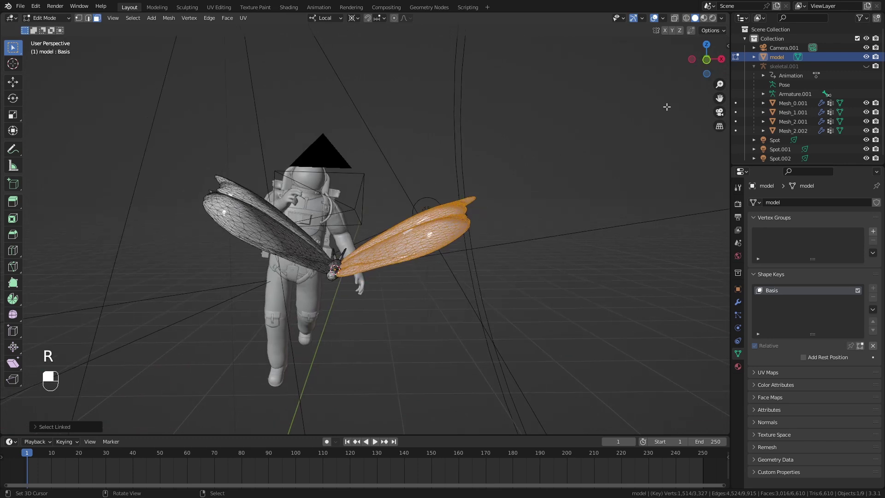
left_click(706, 60)
key("r")
key("r")
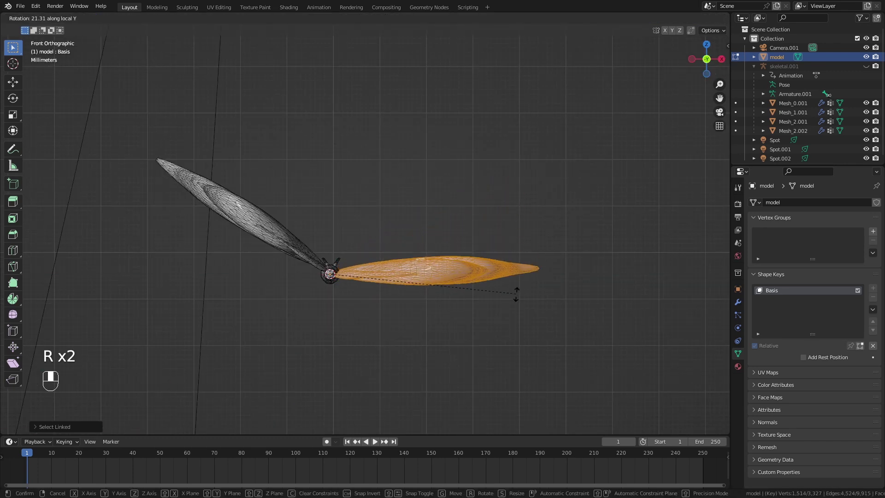
left_click(493, 250)
middle_click_drag(493, 250, 603, 281)
key("Tab")
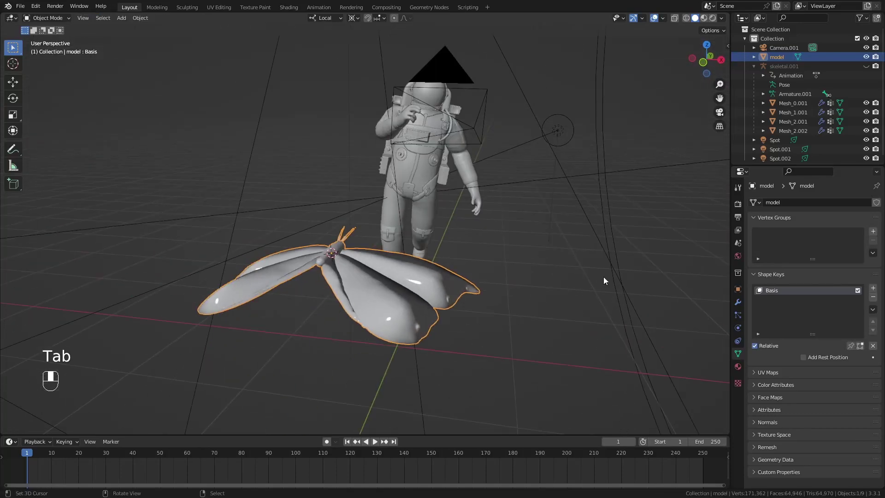
Add a second shape key to the butterfly and rotate its right-hand wing upward around the body in the front view
left_click(873, 288)
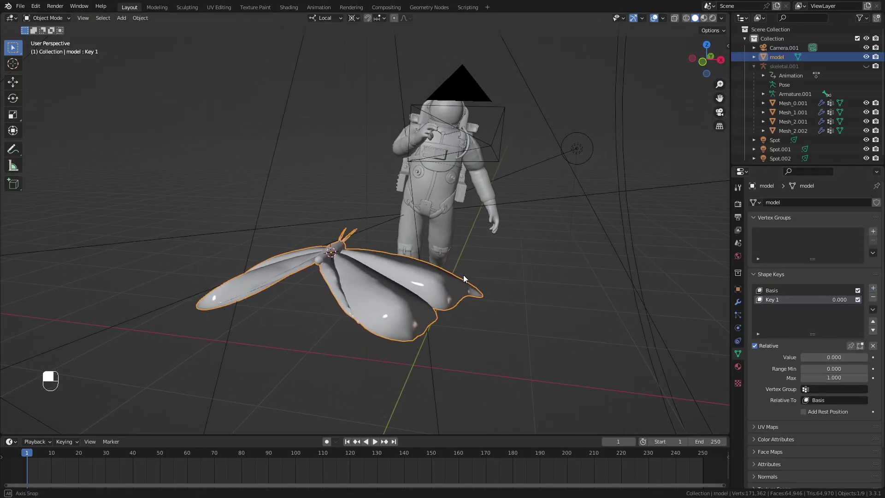
key("Tab")
middle_click_drag(447, 270, 388, 276)
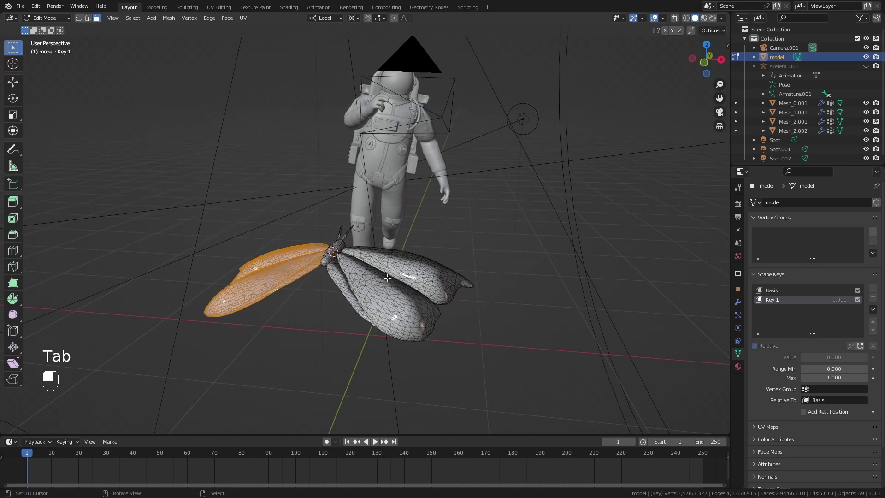
key("KP_1")
key("r")
key("r")
left_click(411, 206)
left_click(338, 246)
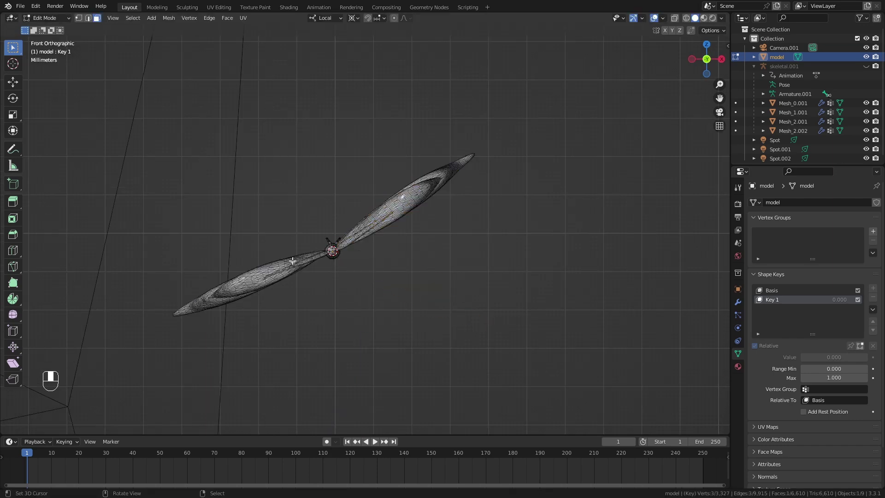
Select the remaining lowered wing as linked faces and rotate it upward to mirror the raised one, finishing in Object Mode
middle_click_drag(337, 246, 290, 286)
key("l")
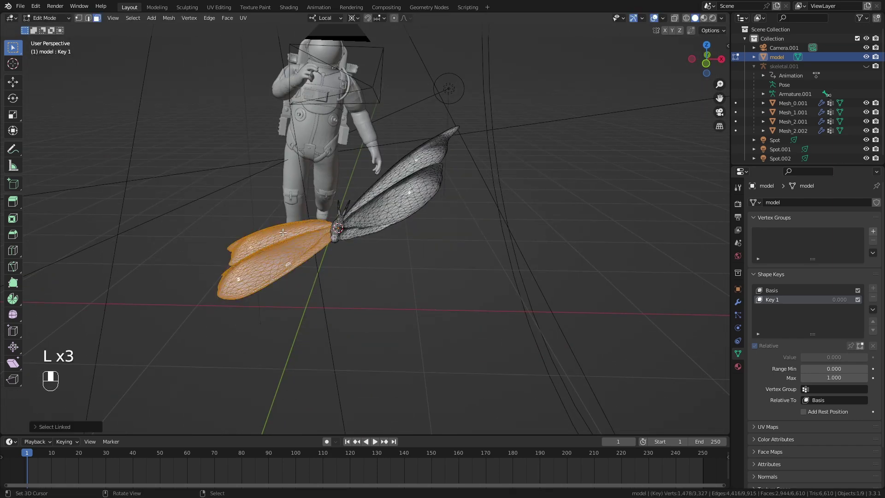
left_click(706, 64)
key("r")
left_click(394, 183)
middle_click_drag(394, 183, 387, 243)
key("Tab")
Set the Key 1 shape key value to 1.000, check the raised-wing pose, and keyframe the value at frame 1
left_click_drag(804, 358, 867, 357)
middle_click_drag(533, 300, 461, 244)
left_click_drag(822, 361, 867, 357)
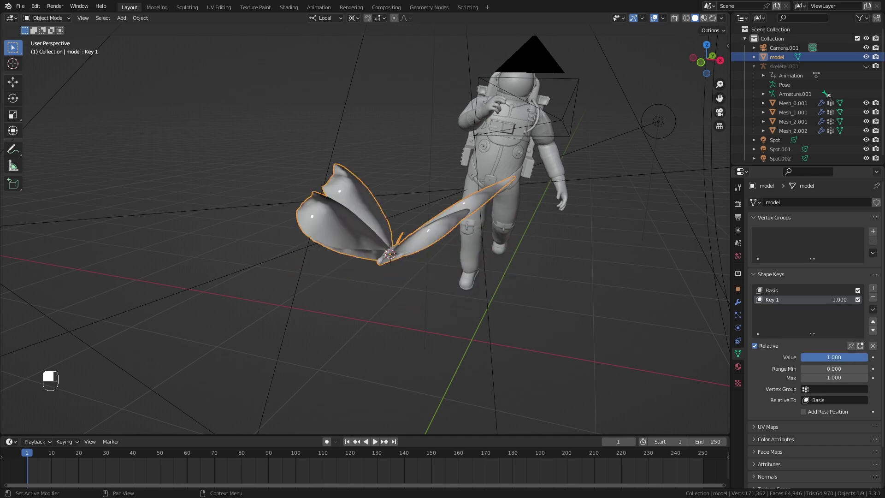
middle_click_drag(510, 265, 488, 255)
scroll(383, 231, "up", 2)
scroll(383, 232, "down", 1)
middle_click_drag(383, 231, 430, 277)
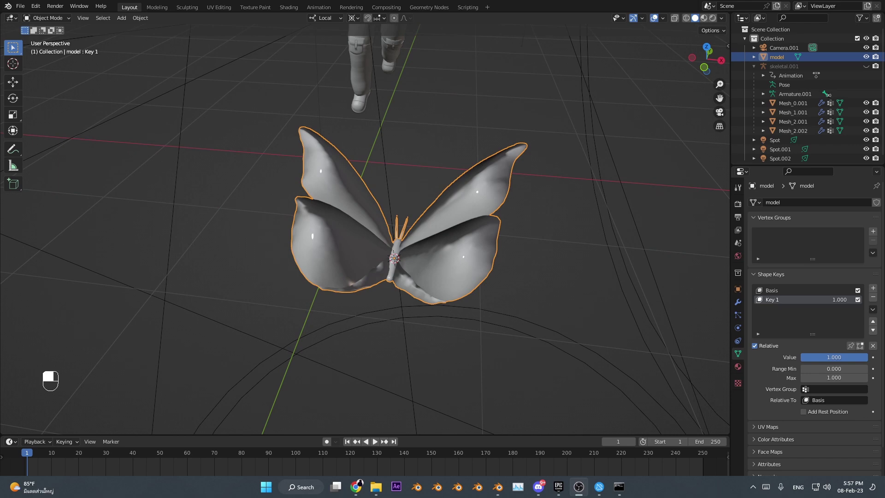
middle_click_drag(338, 318, 520, 275)
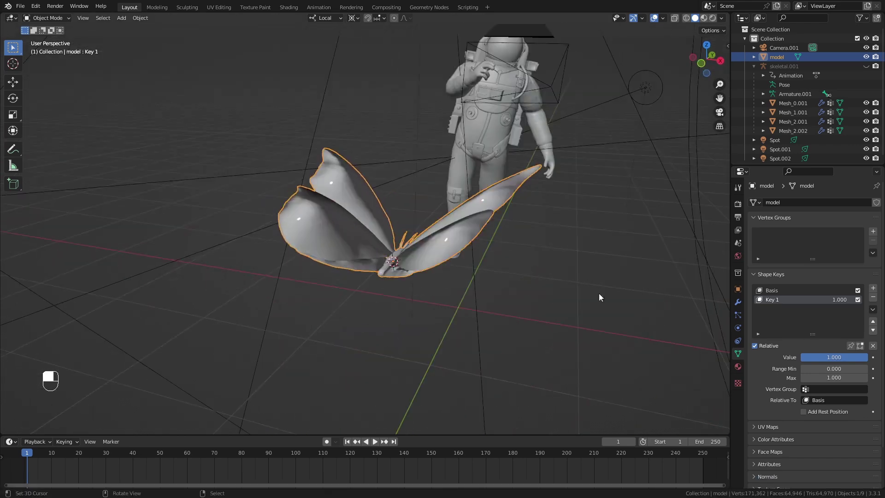
mouse_move(850, 359)
left_mouse_down()
mouse_move(821, 358)
mouse_move(860, 358)
mouse_move(820, 358)
mouse_move(868, 357)
mouse_move(807, 357)
mouse_move(867, 358)
left_mouse_up()
key("i")
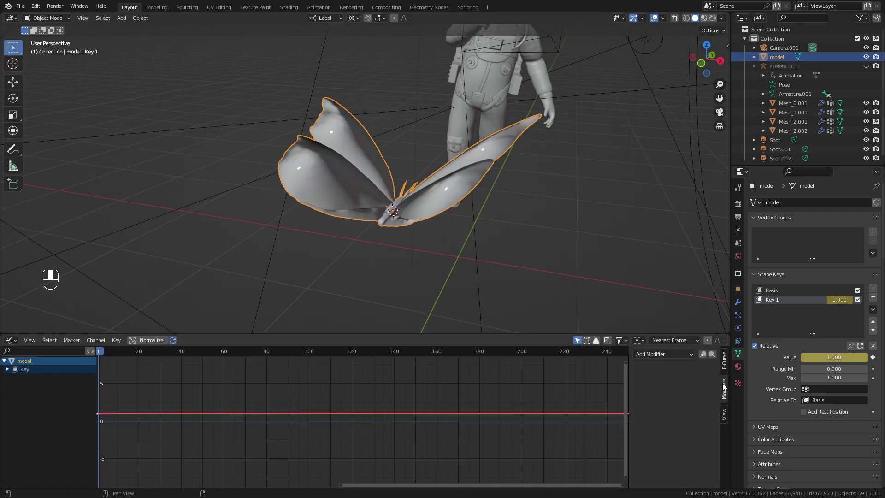
Try a Noise modifier on the Key 1 value curve in the Graph Editor and play the animation
left_click(663, 354)
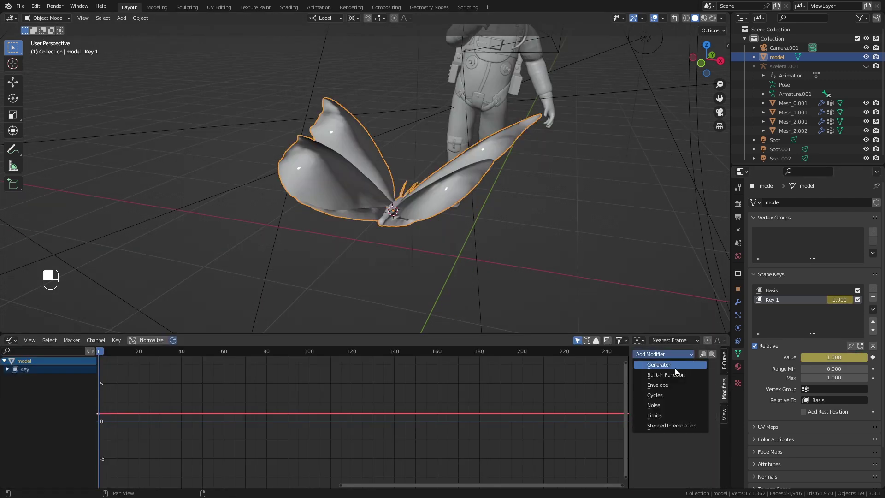
left_click(662, 407)
middle_click_drag(395, 410, 503, 410)
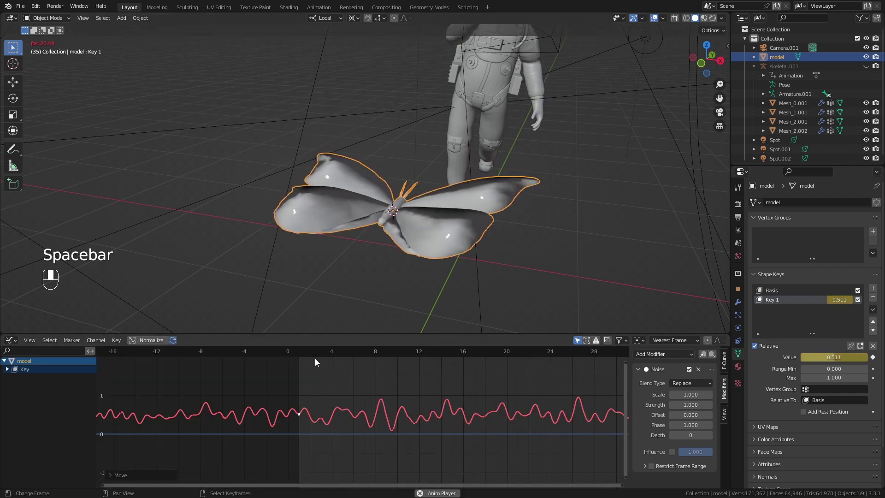
key("space")
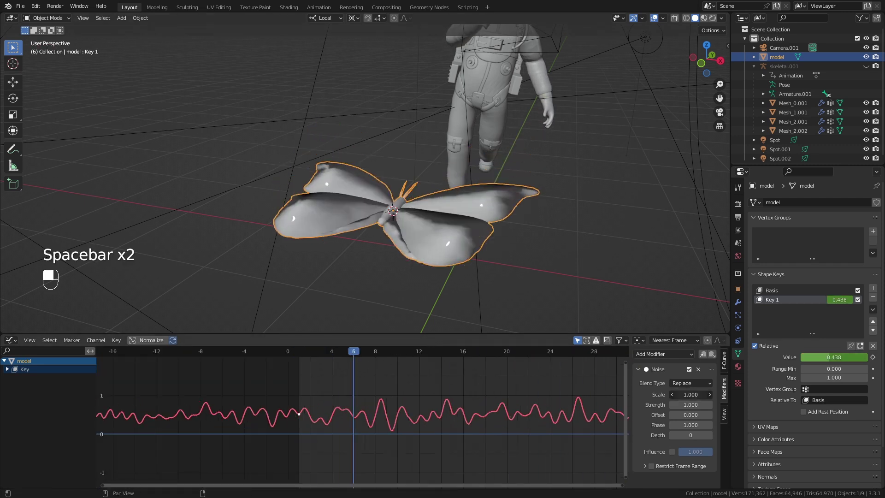
Try a Noise scale of 4.500, preview the wing motion, and remove the Noise modifier
left_click_drag(690, 394, 710, 394)
key("space")
middle_click_drag(422, 288, 400, 251)
scroll(434, 243, "up", 3)
key("space")
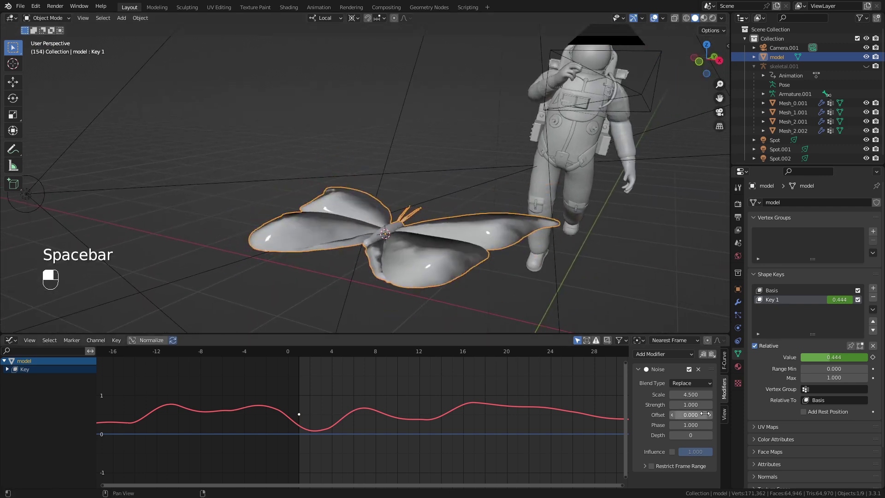
left_click(698, 369)
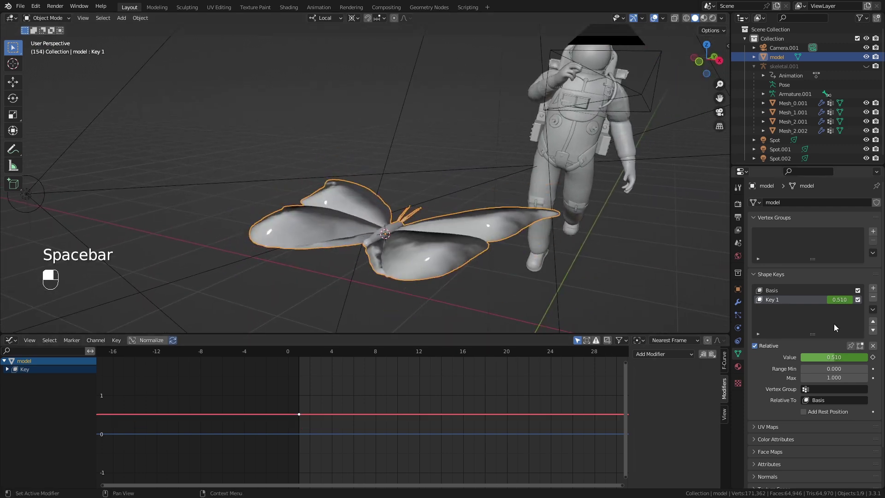
Change the Graph Editor area back to a timeline and reduce its height to enlarge the 3D viewport
left_click(12, 341)
left_click(125, 376)
left_click_drag(167, 333, 174, 406)
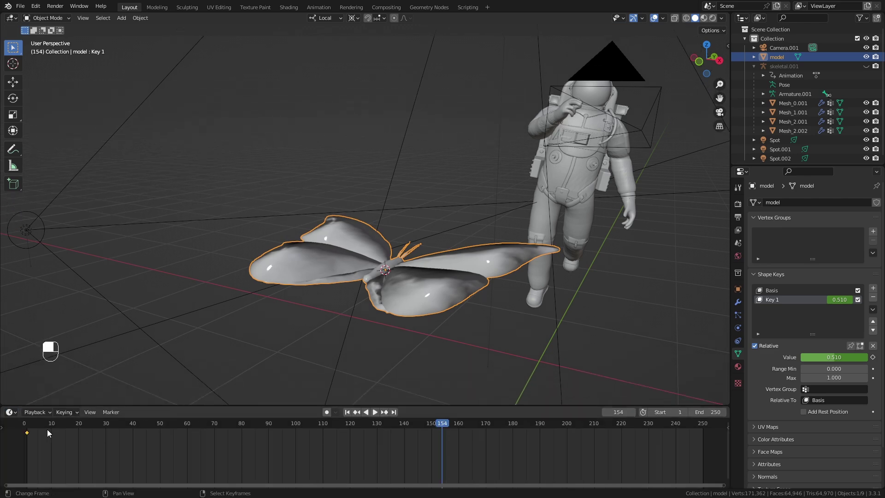
Enable auto keying and keyframe the Key 1 value at 0.915 on frame 1 and 0.111 on frame 9
mouse_move(401, 299)
middle_mouse_down()
mouse_move(386, 316)
mouse_move(409, 301)
middle_mouse_up()
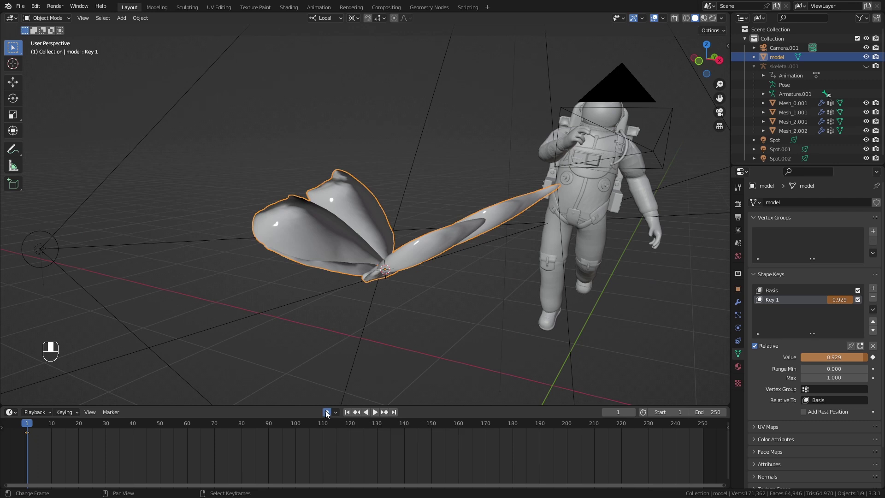
key("space")
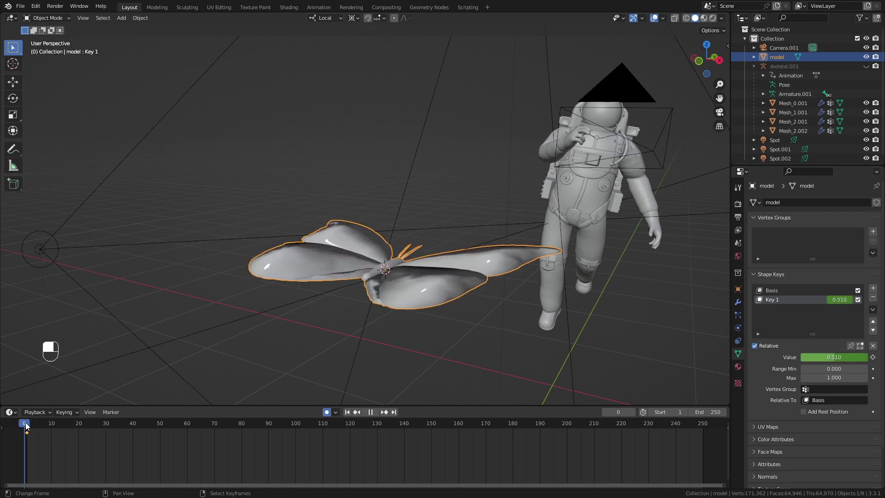
left_click_drag(820, 357, 848, 358)
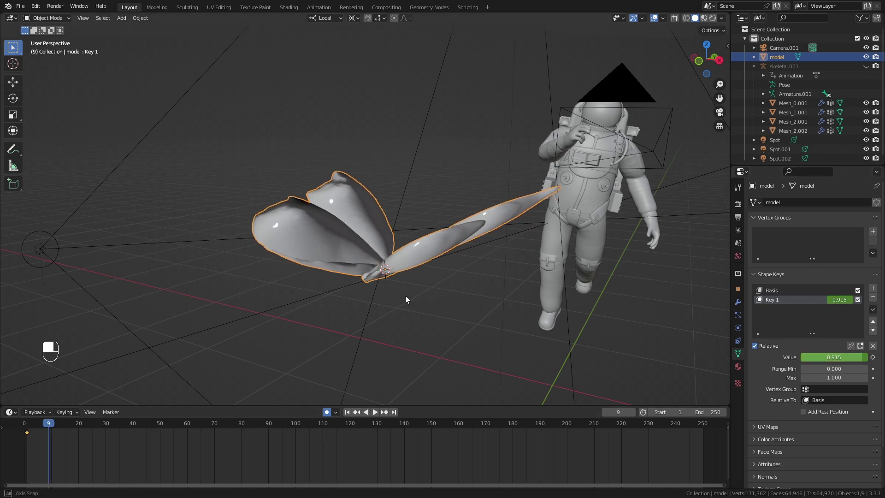
middle_click_drag(404, 298, 281, 369)
middle_click_drag(337, 306, 335, 306)
mouse_move(812, 359)
left_mouse_down()
mouse_move(750, 359)
mouse_move(811, 357)
left_mouse_up()
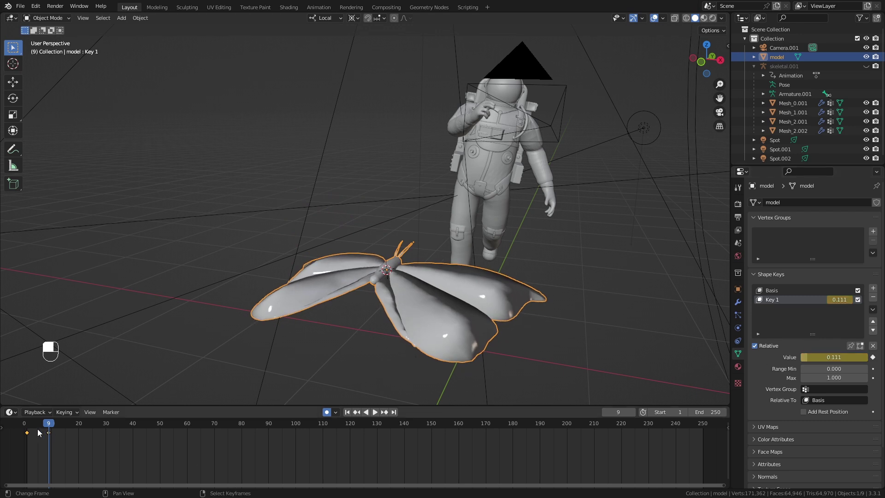
Keyframe alternating high and low Key 1 values through frame 99, including 0.901 at frame 16 and 0.111 at frame 23
key("space")
key("space")
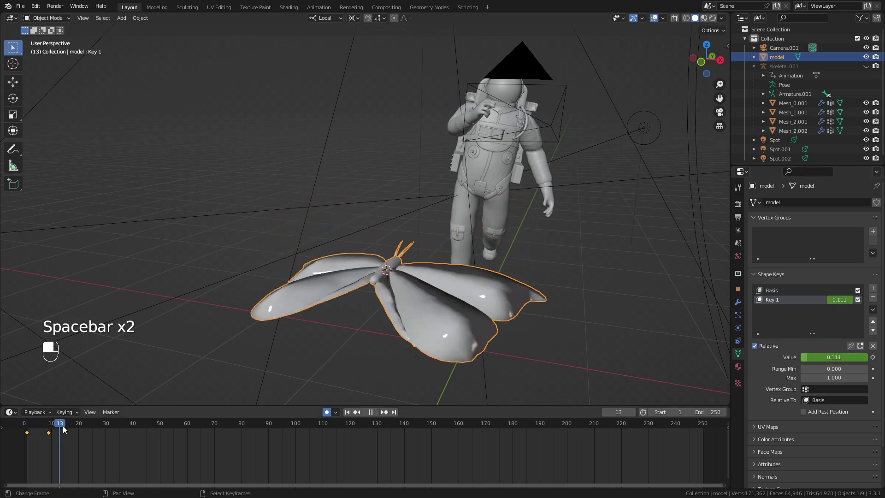
left_click_drag(825, 357, 878, 357)
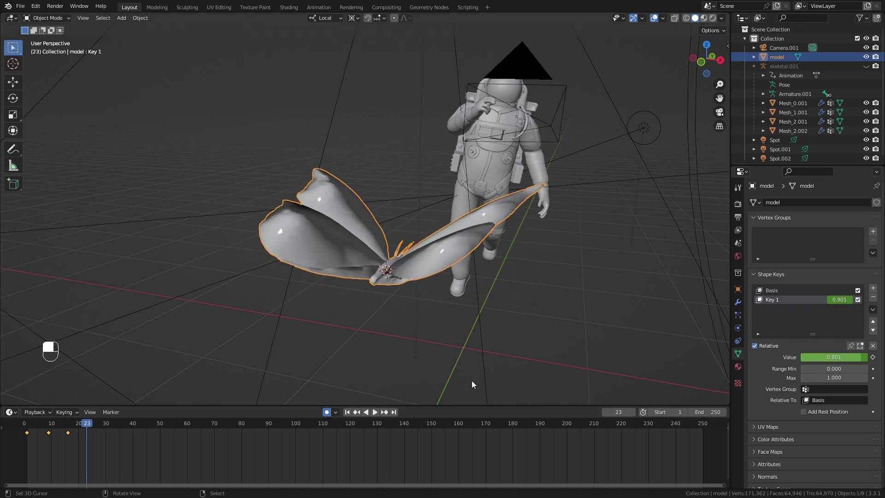
left_click_drag(818, 357, 766, 357)
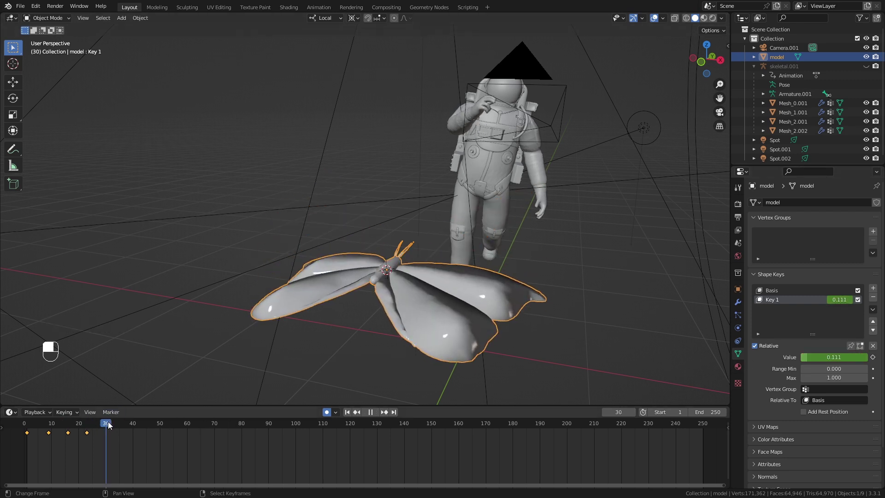
left_click_drag(830, 358, 866, 358)
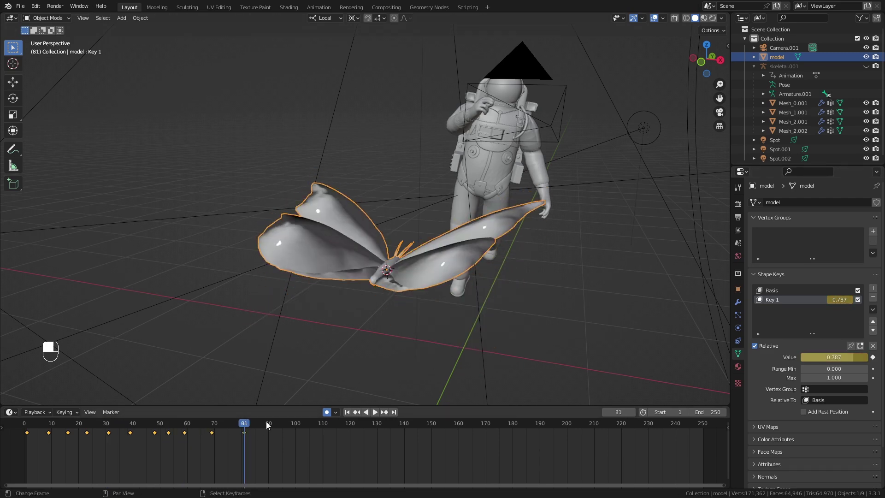
left_click(27, 427)
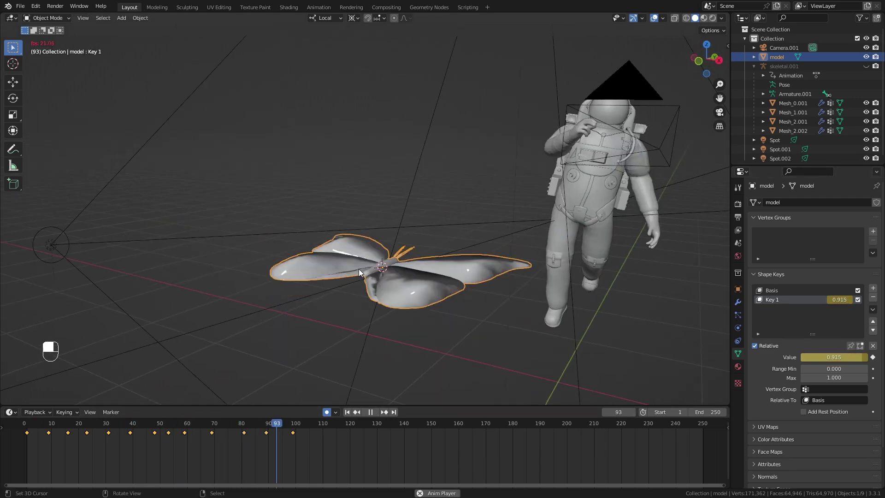
Copy the wing-flap keyframes and paste them after the originals, starting at frame 106
key("ctrl+c")
key("ctrl+v")
key("g")
Play and scrub through the animation to examine the butterfly's wing flapping from several angles
key("space")
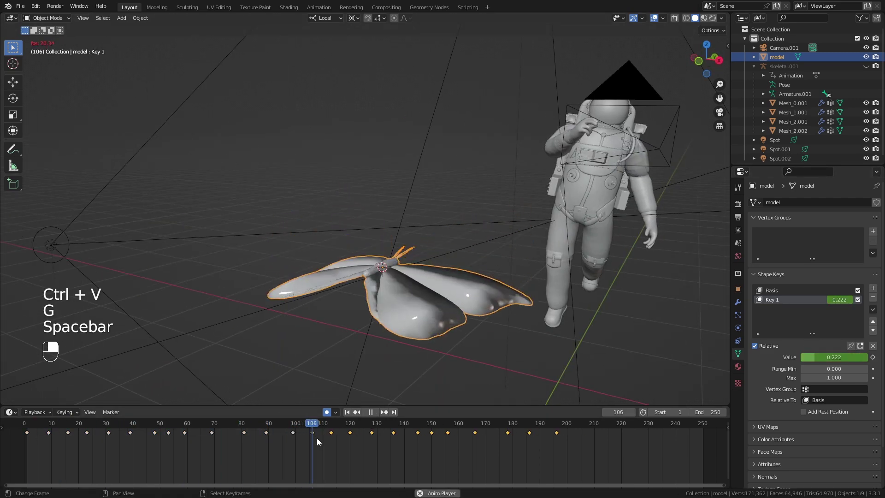
middle_click_drag(348, 320, 377, 303)
key("space")
key("space")
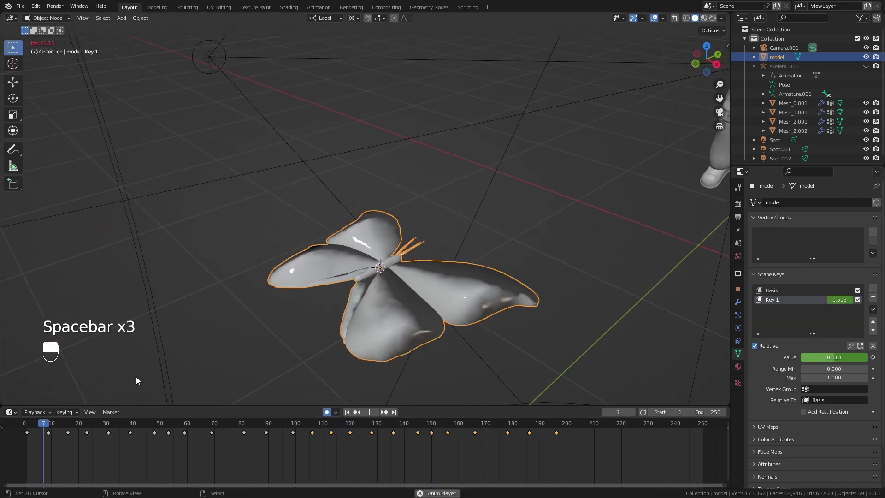
key("space")
middle_click_drag(136, 377, 446, 161)
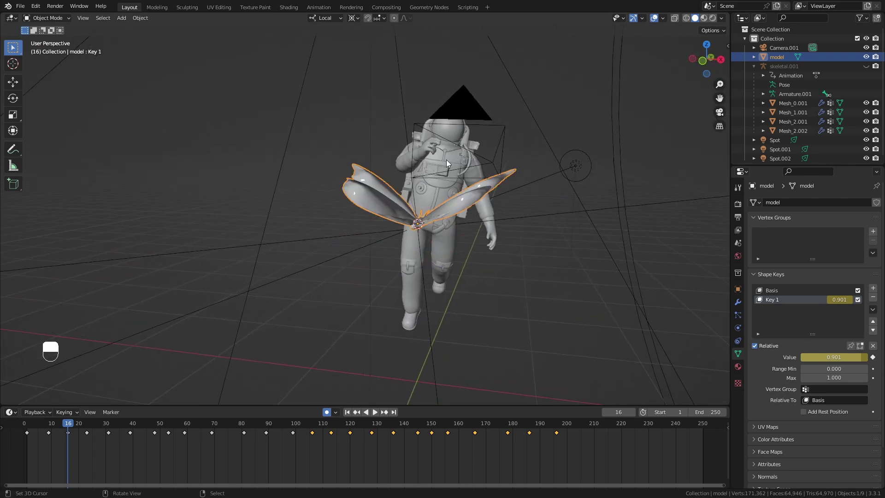
middle_click_drag(436, 216, 408, 267)
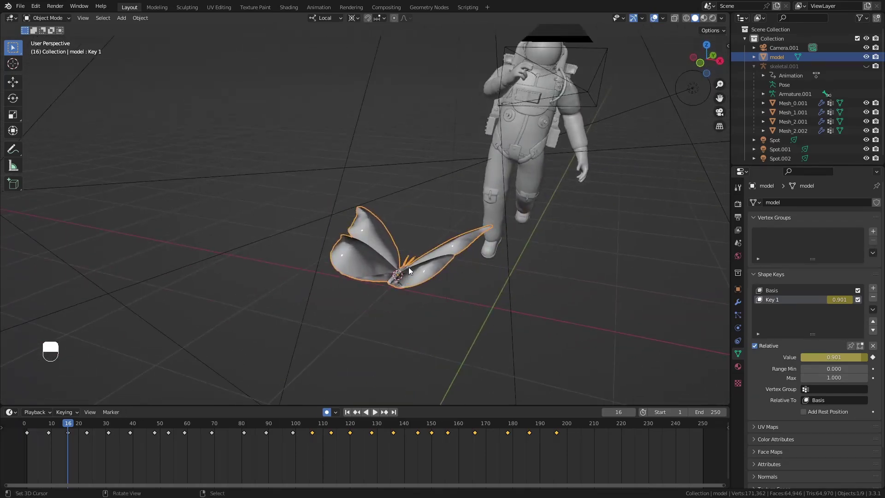
scroll(408, 267, "up", 4)
key("space")
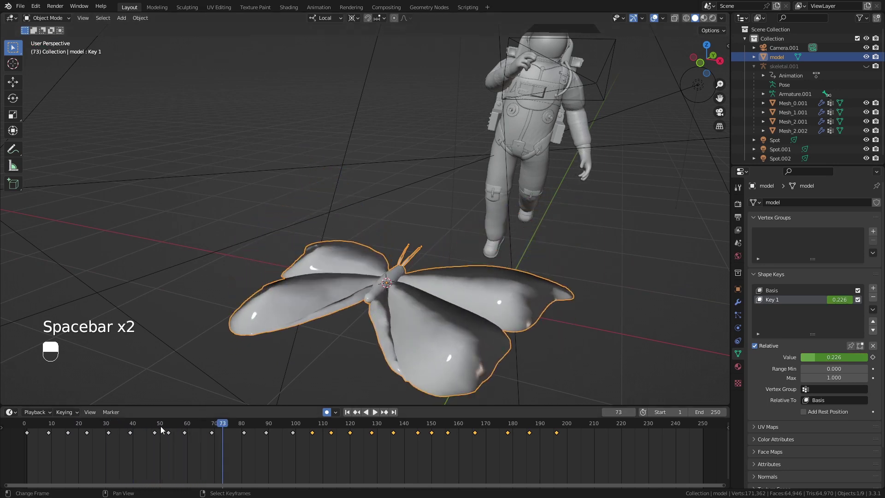
left_click_drag(30, 425, 68, 436)
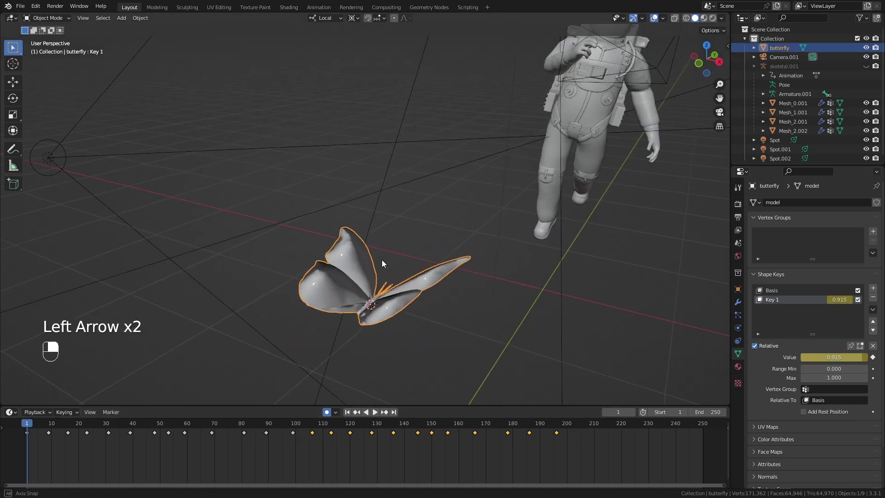
Duplicate the animated butterfly and place the copy in front of the original
middle_click_drag(384, 219, 392, 239)
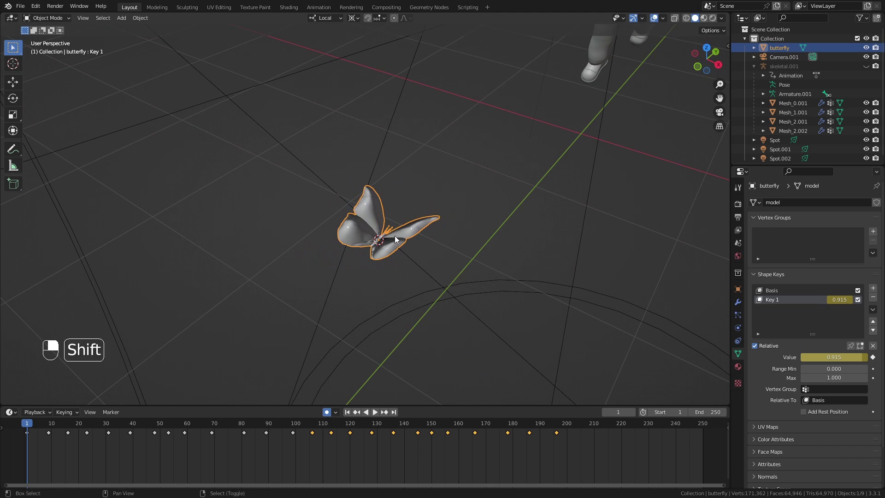
key("shift+d")
left_click(319, 301)
middle_click_drag(319, 300, 276, 335)
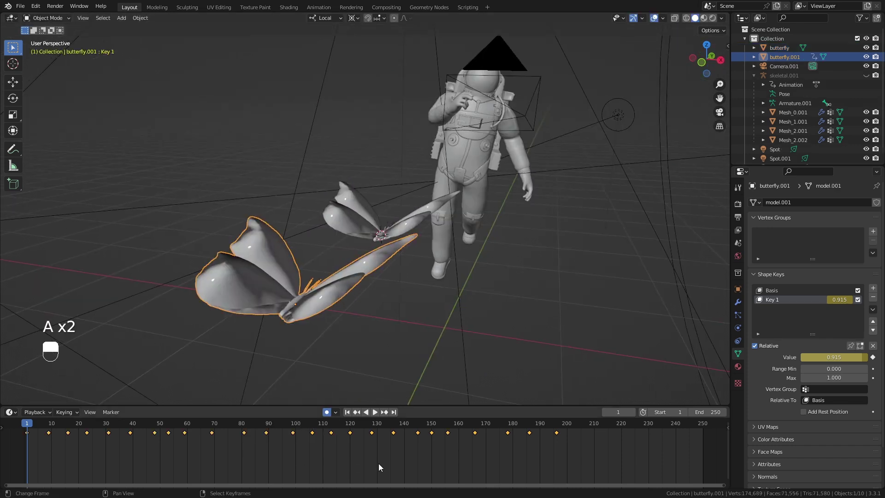
Shift the duplicated butterfly's wing-flap keyframes about 11 frames earlier and play the animation to compare both butterflies
key("g")
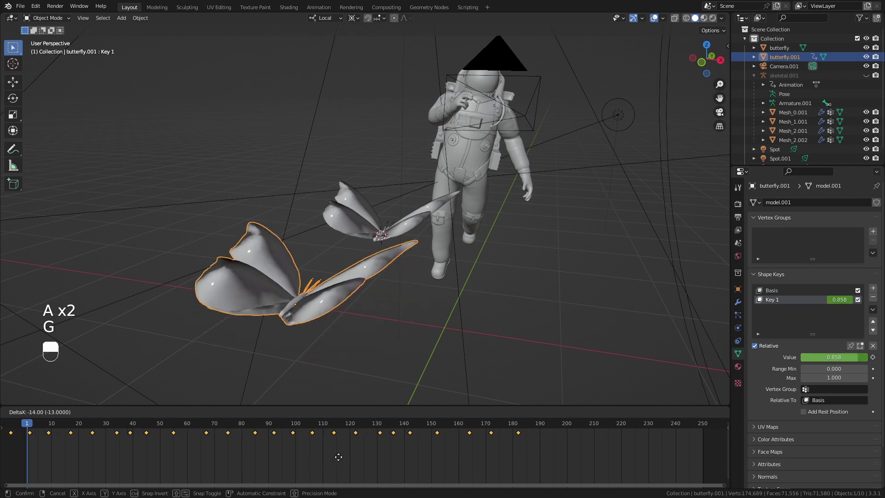
left_click(349, 459)
key("space")
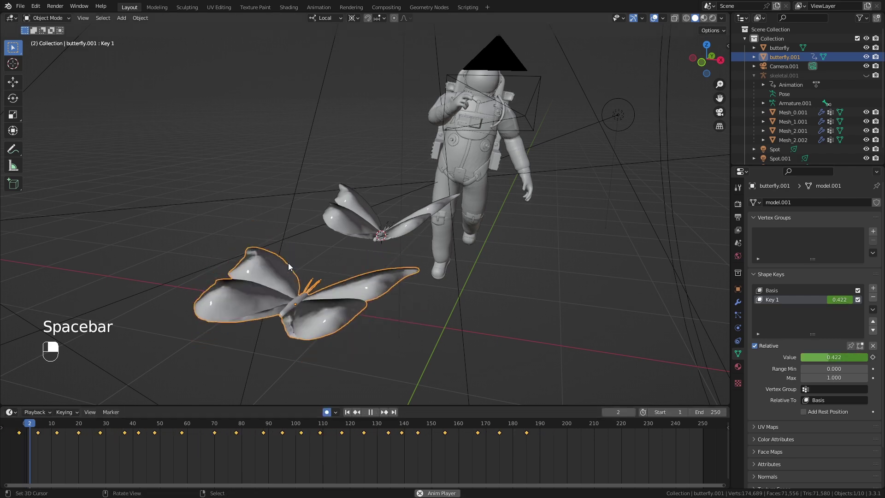
middle_click_drag(330, 284, 240, 287)
scroll(293, 295, "down", 1)
middle_click_drag(295, 294, 265, 272)
Duplicate two more butterflies beside the first pair and play the animation with overlays hidden to check all four
key("shift+d")
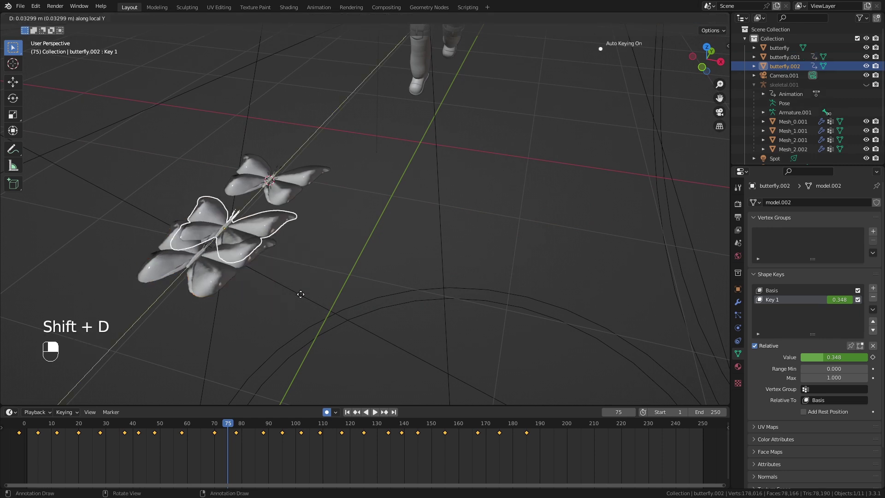
left_click(289, 405)
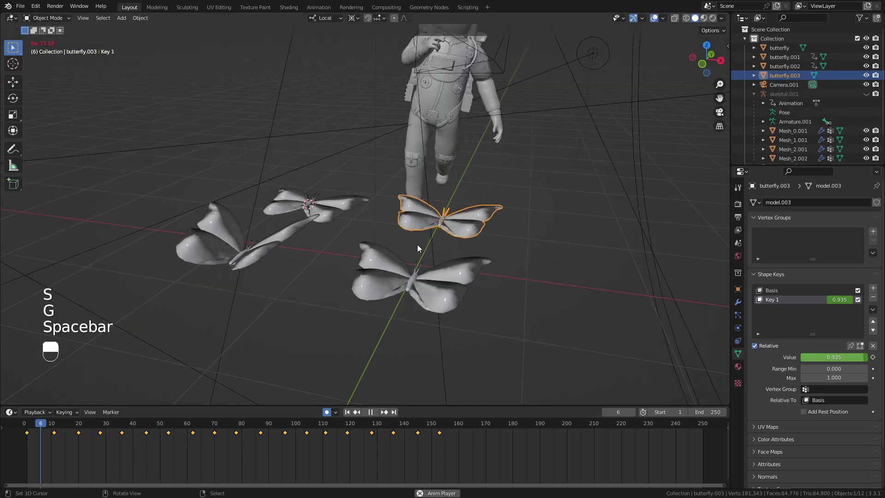
key("shift+alt+z")
middle_click_drag(415, 249, 417, 276)
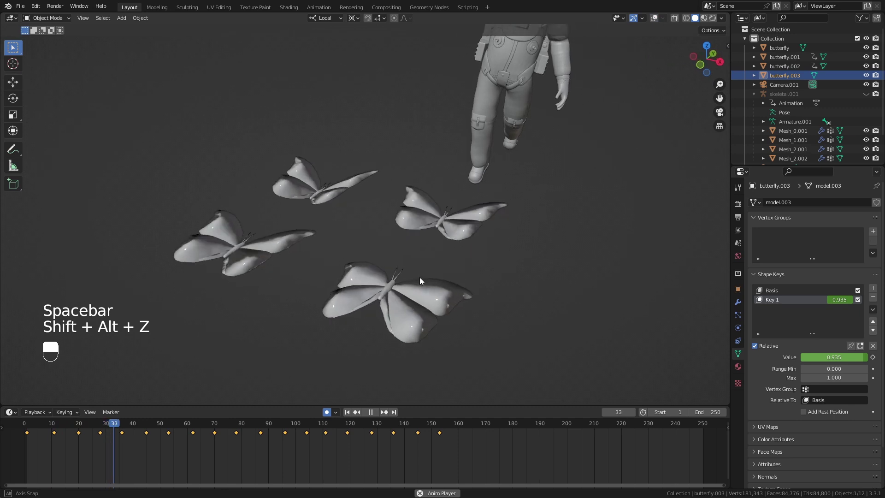
key("shift+alt+z")
key("space")
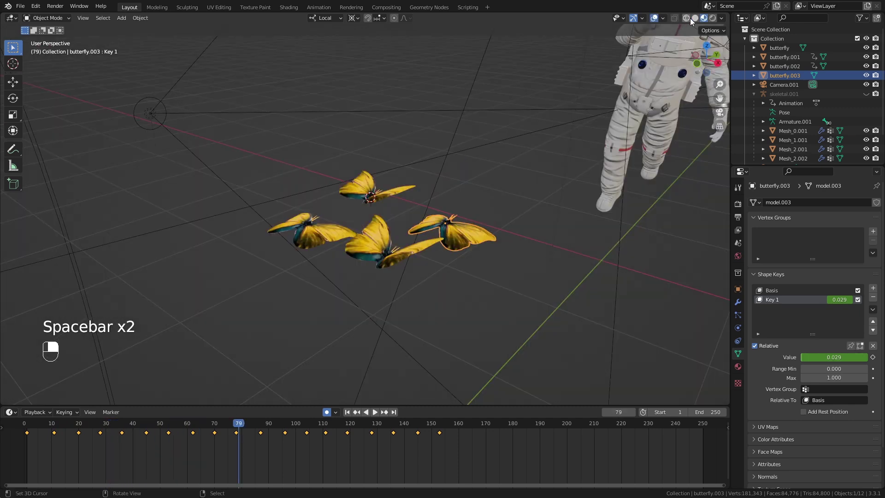
Add a cube around the astronaut in solid shading and scale it down to about 0.65
left_click(695, 18)
middle_click_drag(487, 154, 382, 216, "shift")
scroll(383, 217, "down", 4)
middle_click_drag(433, 199, 412, 214, "shift")
scroll(494, 162, "up", 3)
left_click(494, 161)
middle_click_drag(531, 123, 342, 257)
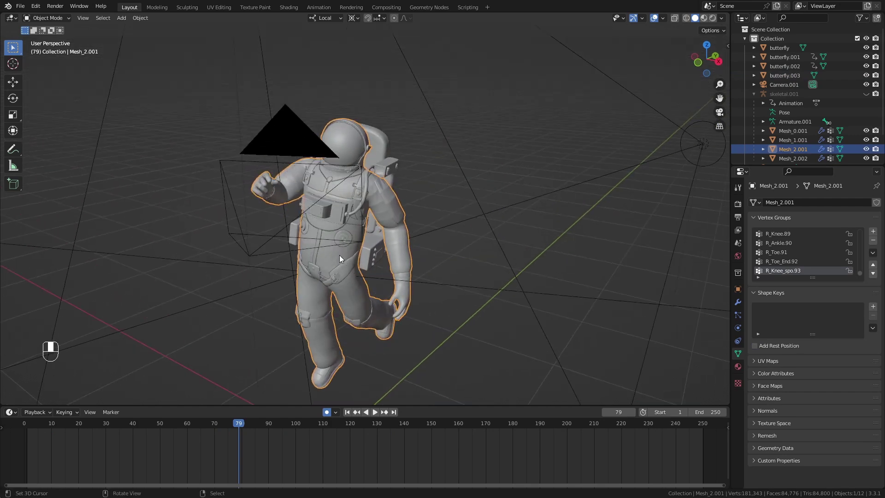
middle_click_drag(392, 272, 363, 279, "shift")
scroll(406, 258, "up", 2)
middle_click_drag(364, 278, 367, 268, "shift")
scroll(375, 265, "down", 2)
key("shift+a")
mouse_move(374, 236)
left_click(433, 244)
key("s")
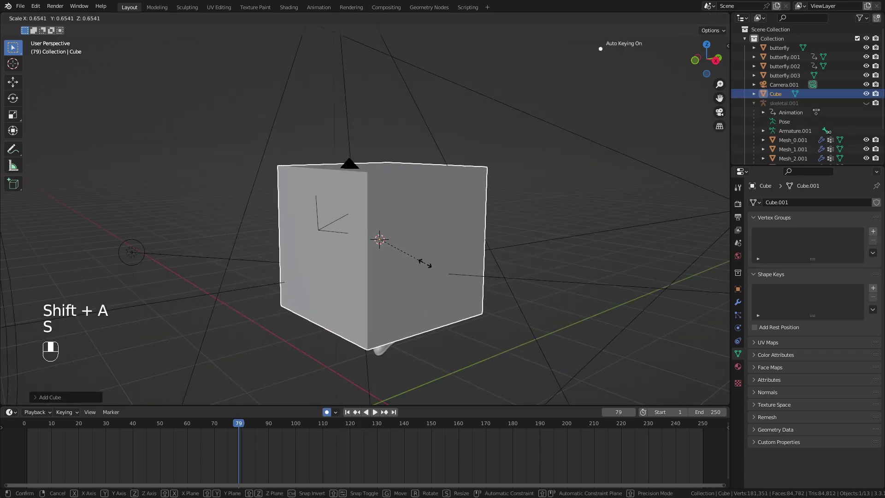
left_click(423, 266)
Move and rescale the cube, including along its local Z axis, to fit it around the astronaut
middle_click_drag(407, 248, 534, 258)
key("s")
left_click(503, 258)
key("s")
left_click(471, 257)
key("g")
middle_click(411, 272)
left_click(418, 275)
key("g")
middle_click(514, 266)
key("s")
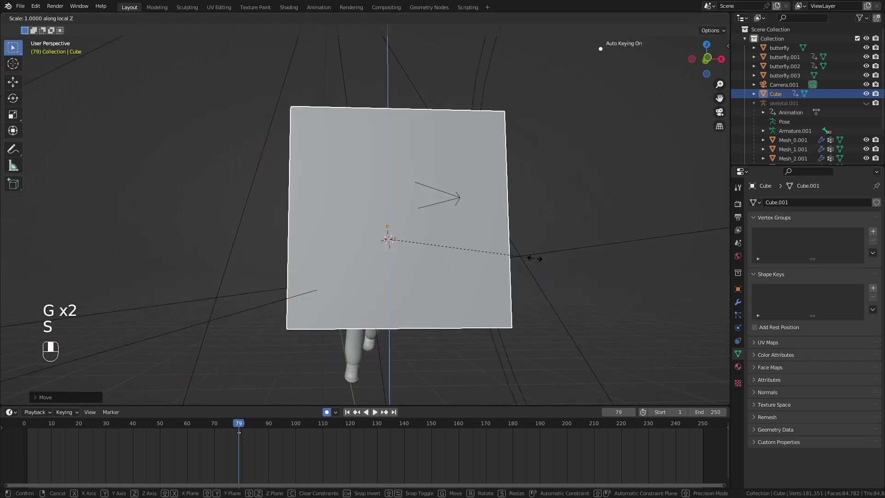
left_click(555, 252)
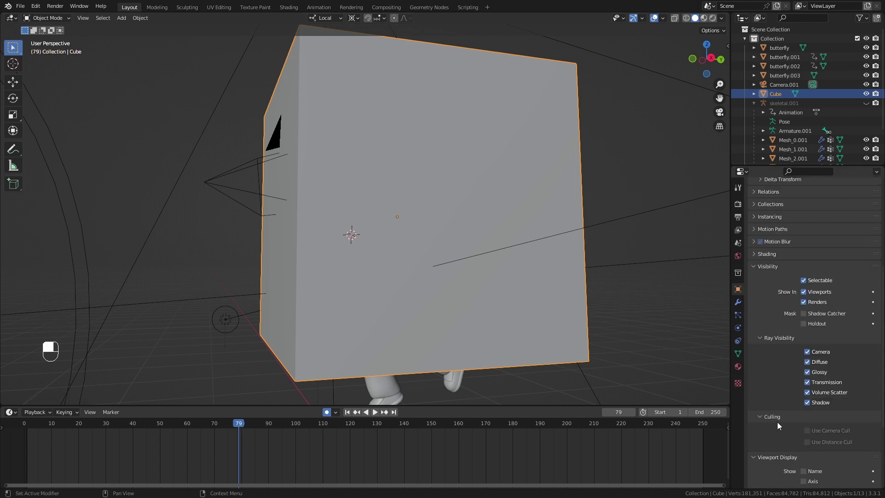
Set the cube's viewport display to Wire and adjust its size around the astronaut
scroll(778, 423, "down", 6)
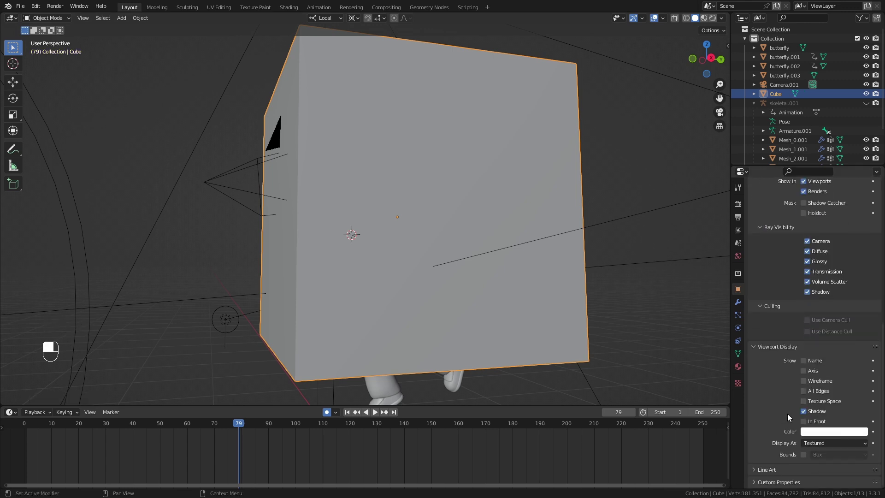
left_click(814, 443)
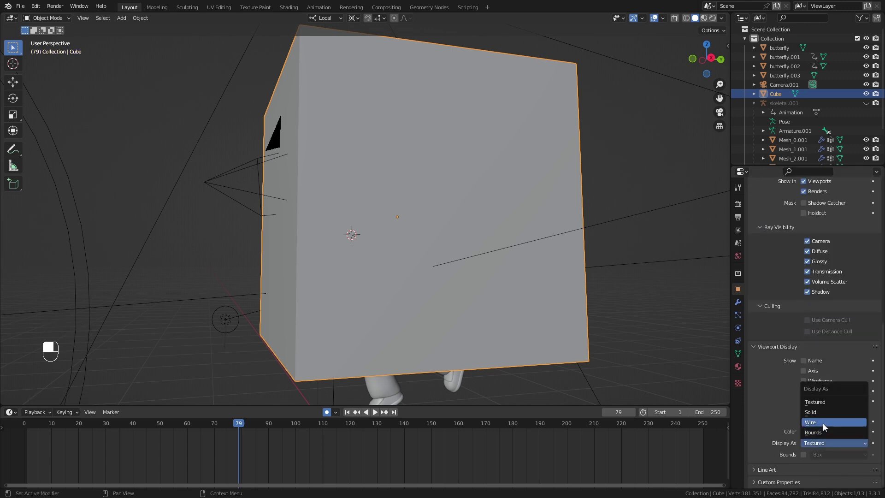
left_click(823, 423)
mouse_move(645, 360)
middle_mouse_down()
mouse_move(474, 326)
mouse_move(618, 333)
mouse_move(551, 309)
middle_mouse_up()
key("s")
left_click(606, 300)
Switch to the rendered preview and delete the cube's keyframe at frame 79
left_click(713, 21)
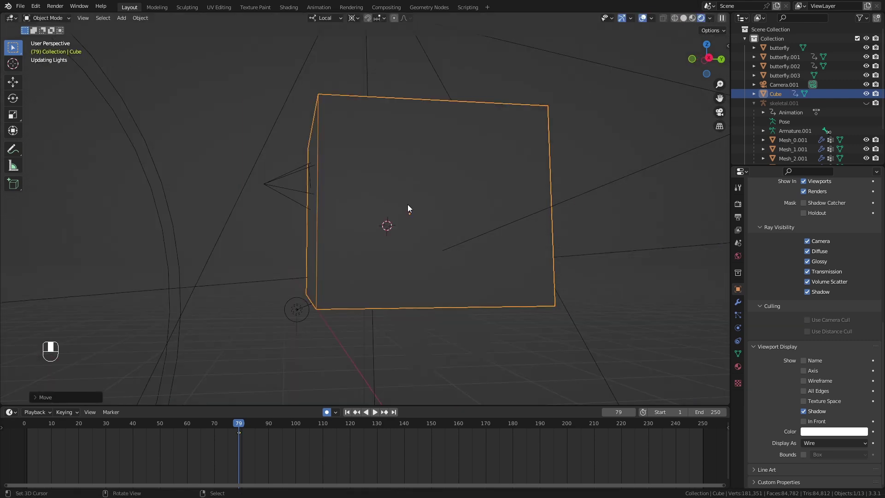
middle_click_drag(407, 203, 440, 214)
key("Delete")
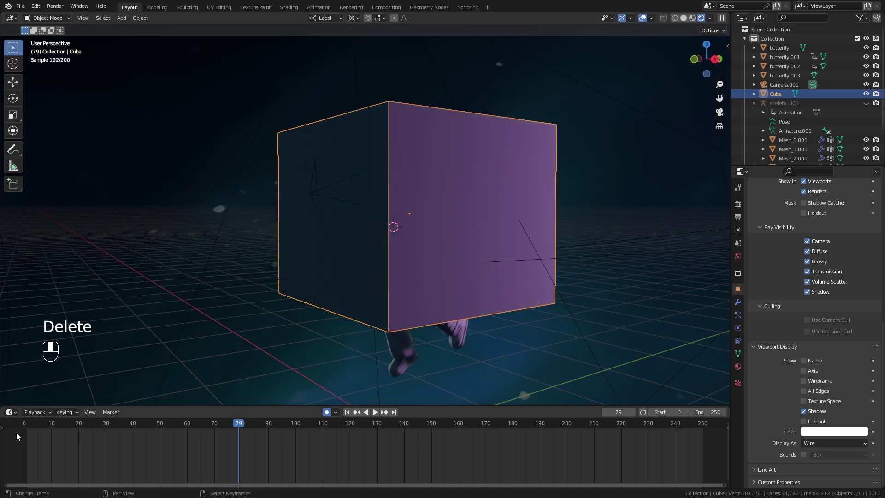
Give the cube a new material named transparent and connect a Transparent BSDF to its surface output
left_click_drag(2, 405, 5, 317)
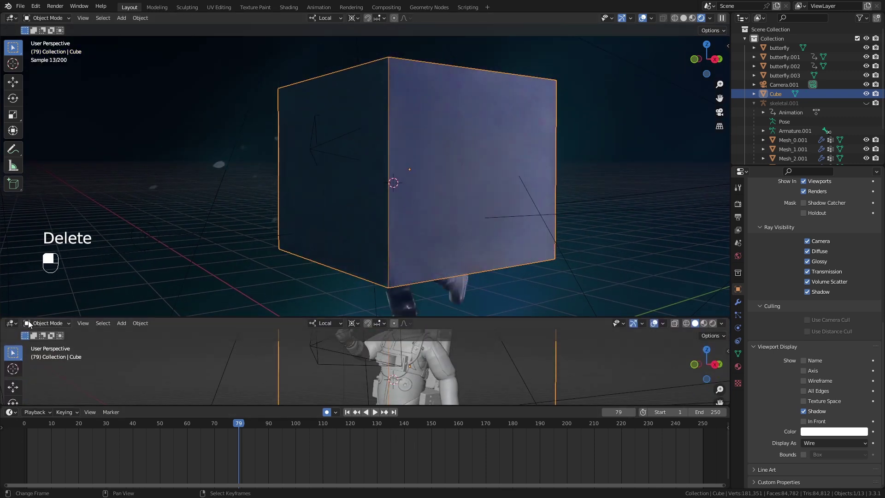
left_click(378, 325)
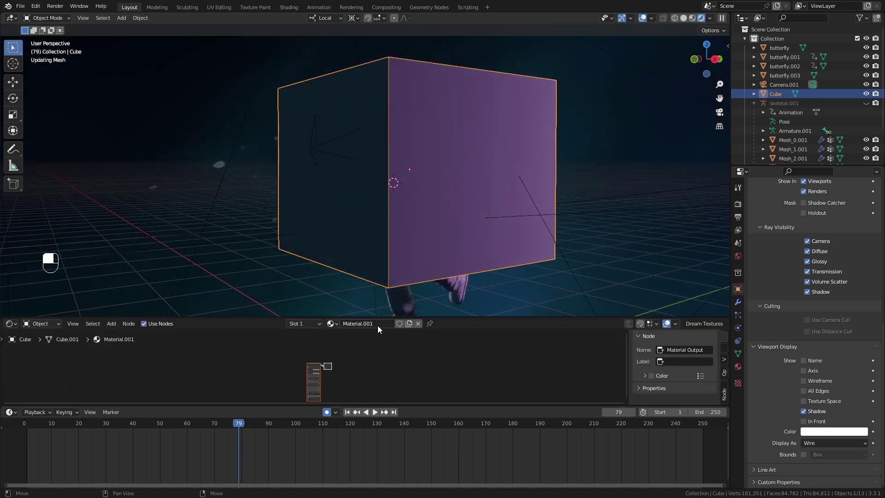
double_click(375, 325)
type("transparent")
key("Return")
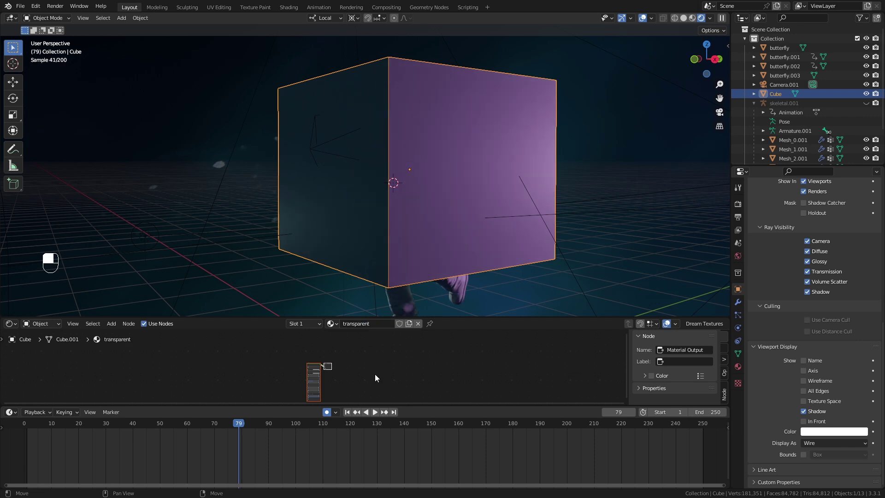
scroll(313, 352, "up", 3)
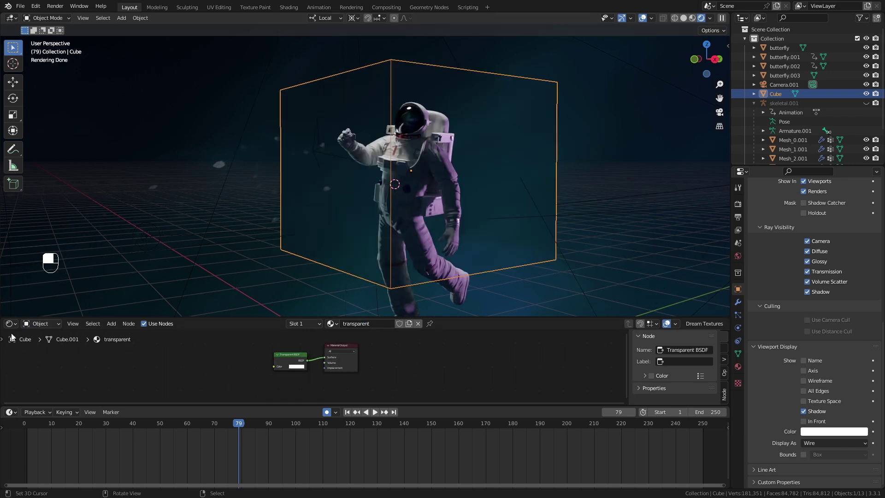
Close the shader editor area and shrink the timeline to enlarge the 3D view
left_click_drag(3, 405, 63, 363)
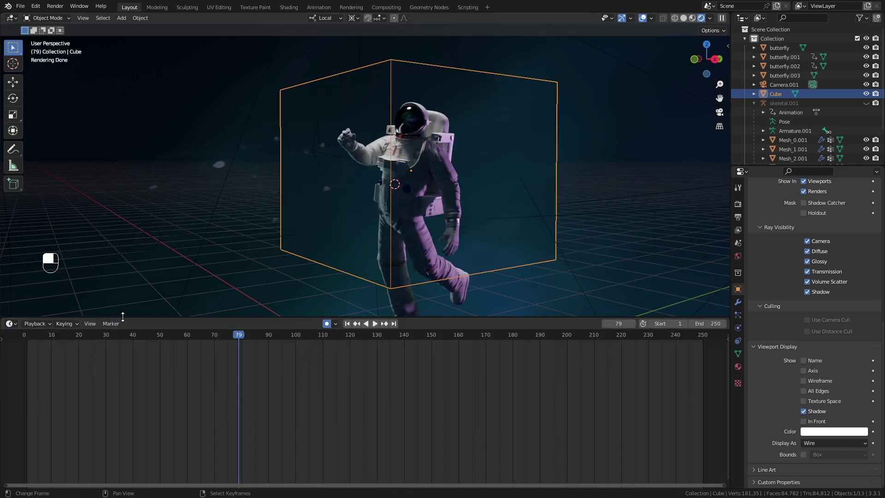
left_click_drag(123, 316, 122, 433)
scroll(390, 258, "up", 4)
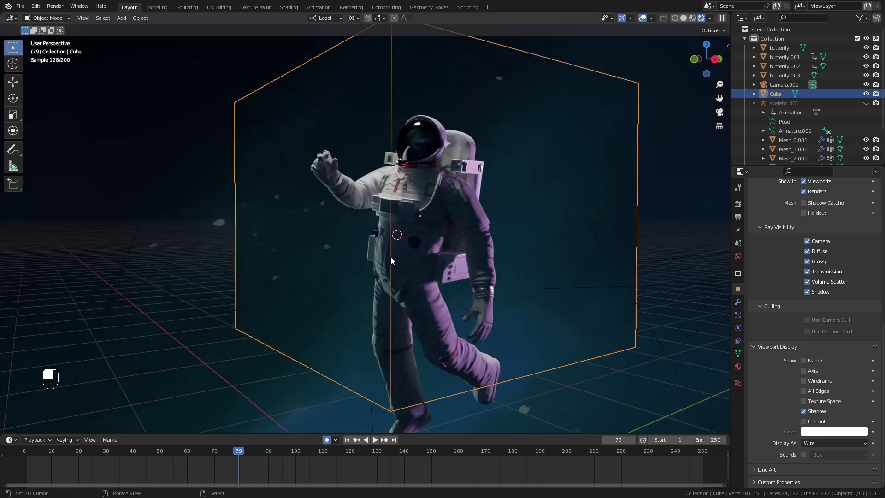
scroll(386, 254, "down", 3)
scroll(399, 247, "up", 2)
Return to solid shading and add an emitter particle system to the cube
left_click(403, 249)
middle_click_drag(402, 248, 419, 248)
left_click(411, 282)
left_click(438, 298)
left_click(733, 309)
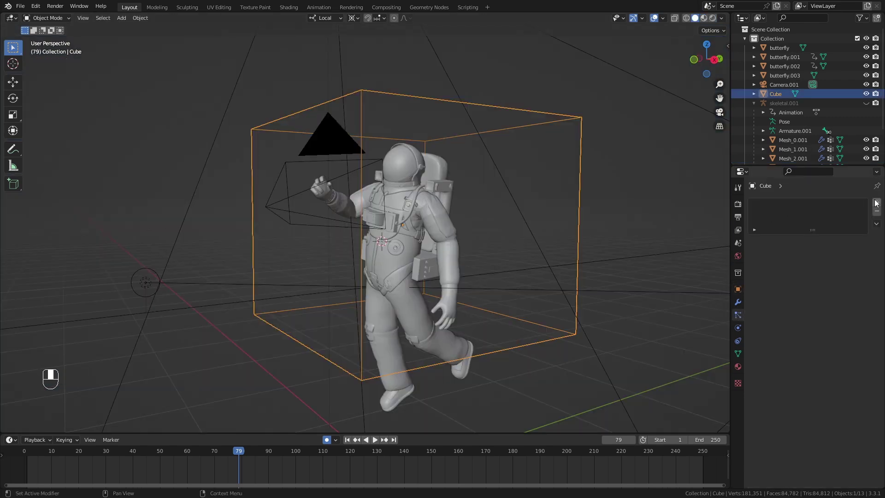
left_click(876, 203)
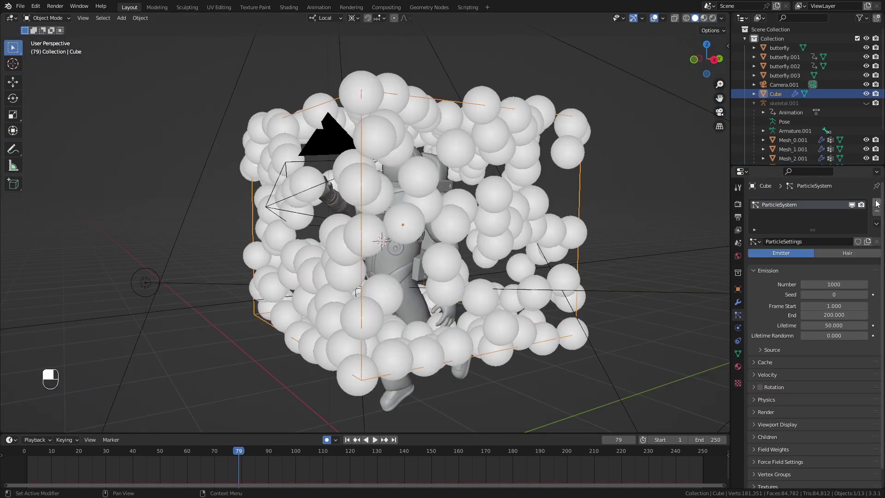
Play the animation from the first frame to examine how the cube emits its particles
scroll(441, 237, "up", 2)
scroll(429, 237, "down", 3)
middle_click_drag(403, 235, 386, 244)
left_click_drag(105, 475, 27, 462)
key("space")
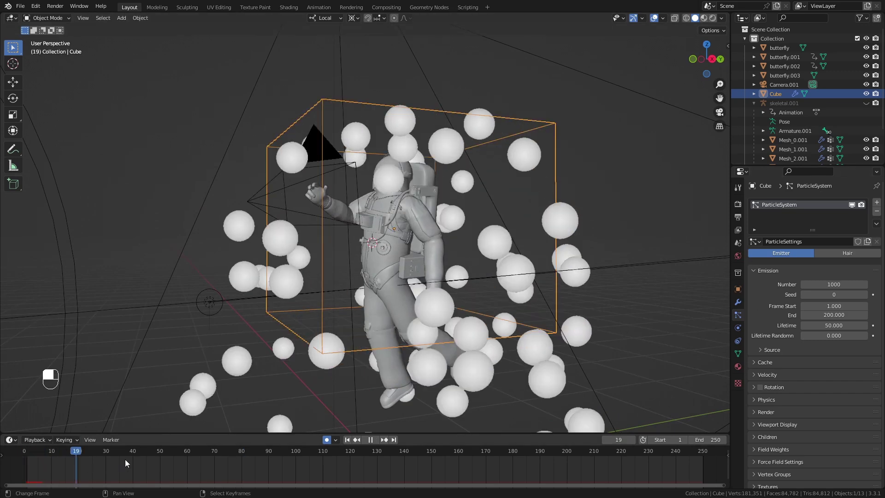
Set the particle emission End to 1 and Lifetime to 900, and replay from the start
key("space")
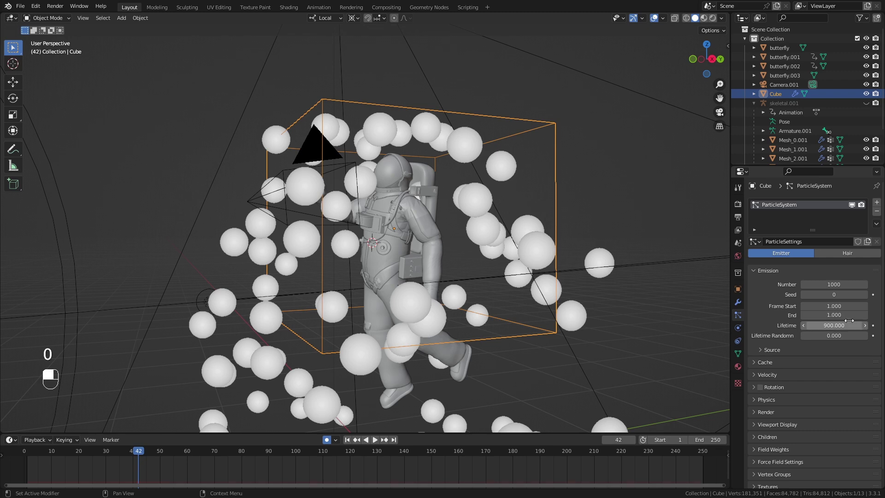
left_click_drag(38, 456, 24, 451)
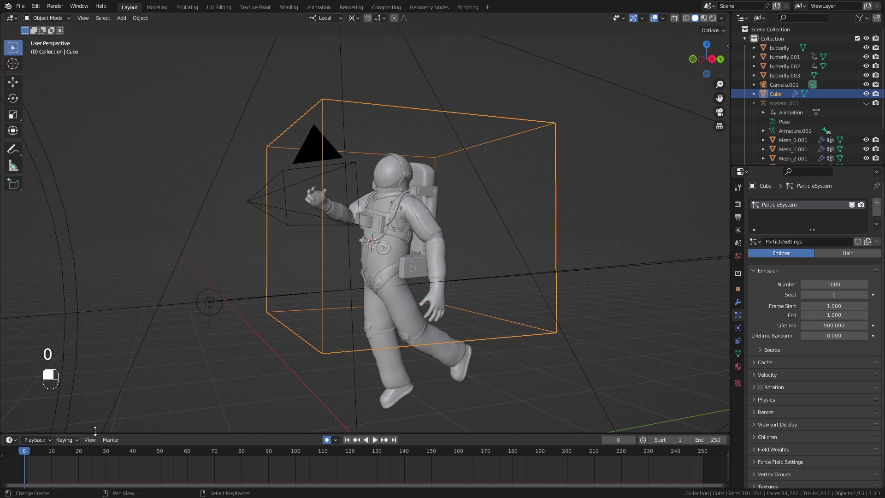
key("space")
key("space")
left_click(33, 461)
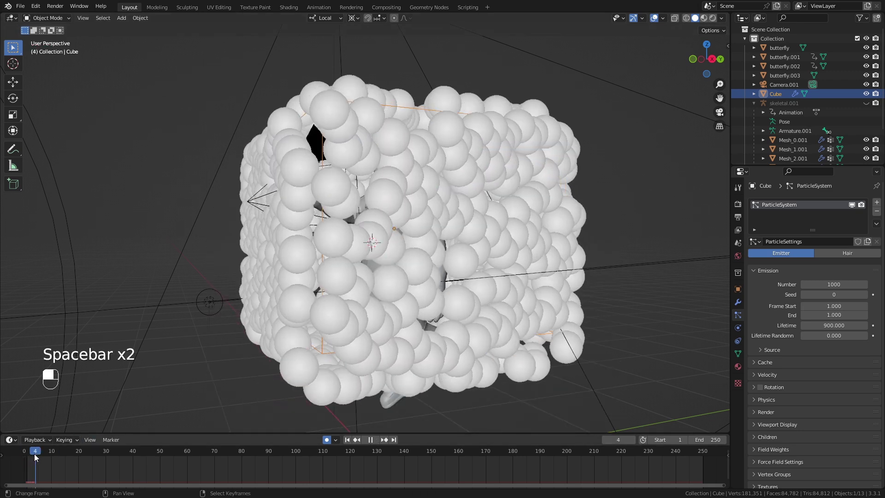
Make the particles emit from the cube's Volume and replay the emission from the start
left_click(766, 350)
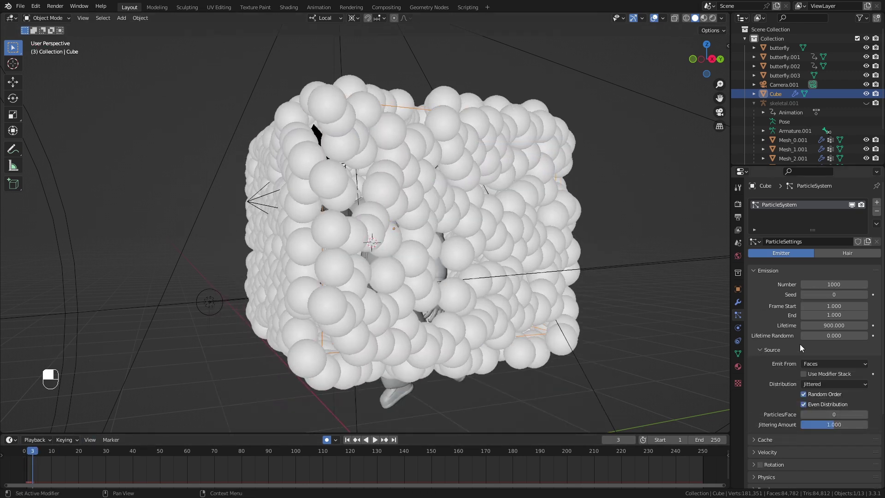
left_click(816, 365)
left_click(820, 395)
left_click(26, 461)
key("space")
key("space")
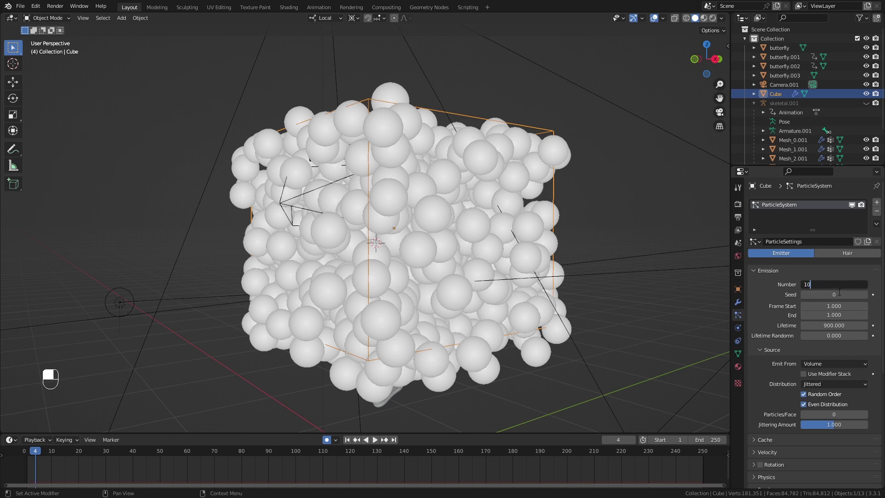
Set the particle number to 100 and play the emission before returning to frame 1
type("0")
key("Return")
key("space")
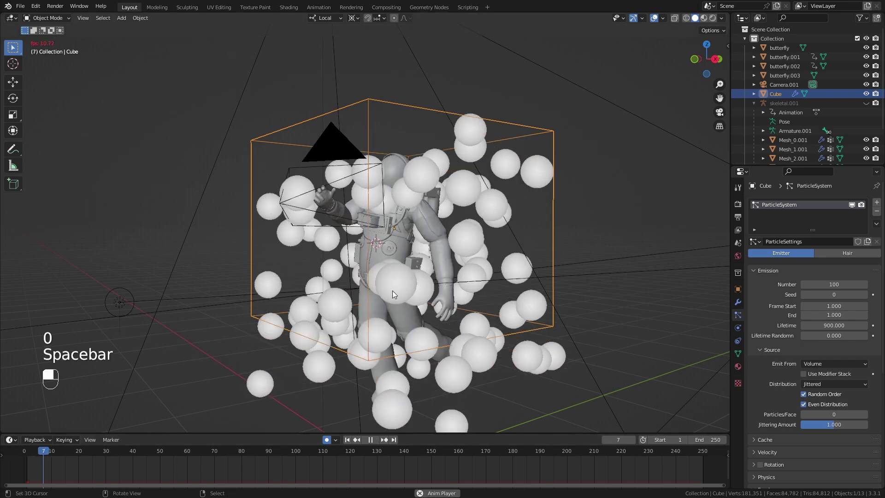
key("space")
left_click_drag(41, 465, 27, 465)
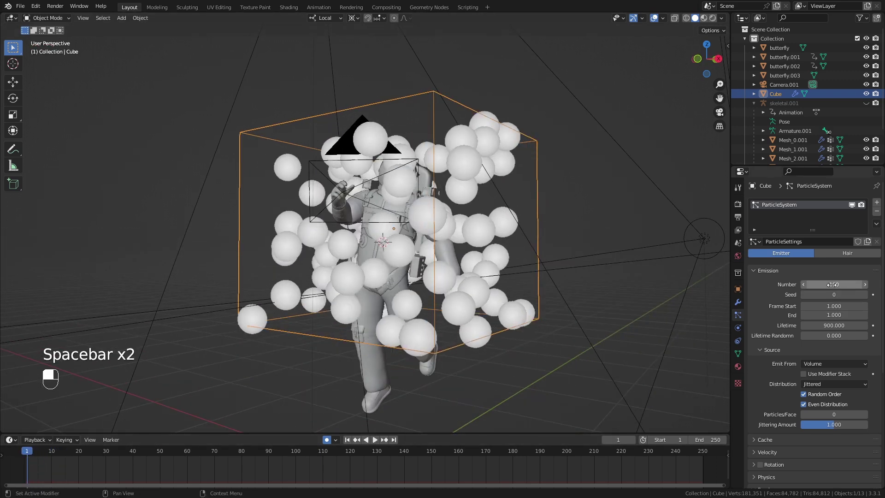
Set the particle number to 90 and replay the emission several times, ending at frame 1
type("90")
key("Return")
scroll(368, 261, "up", 3)
key("space")
key("space")
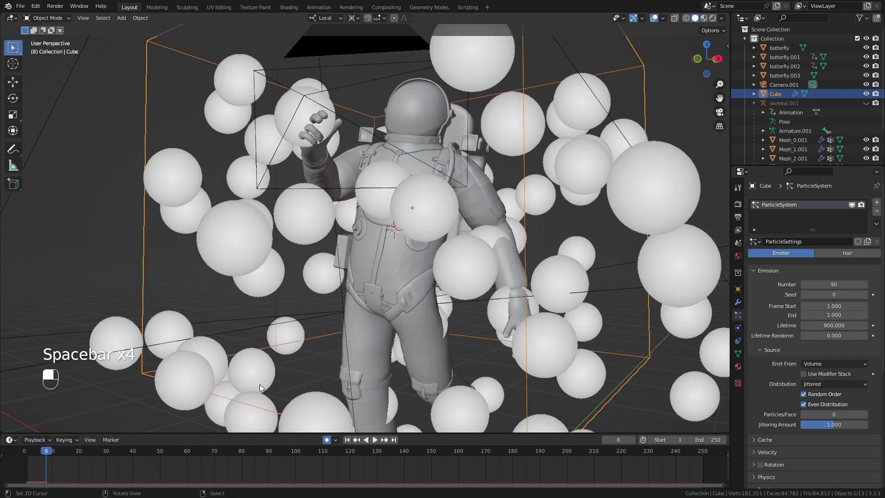
left_click_drag(39, 458, 31, 456)
key("space")
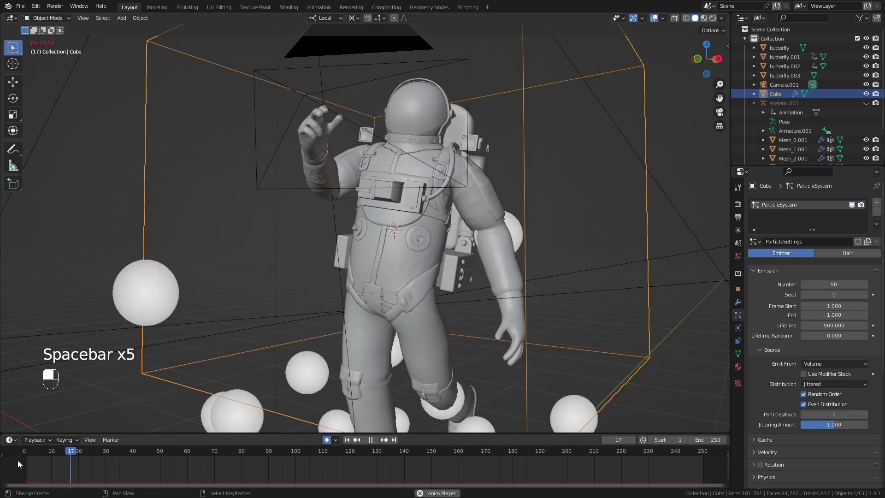
left_click(20, 460)
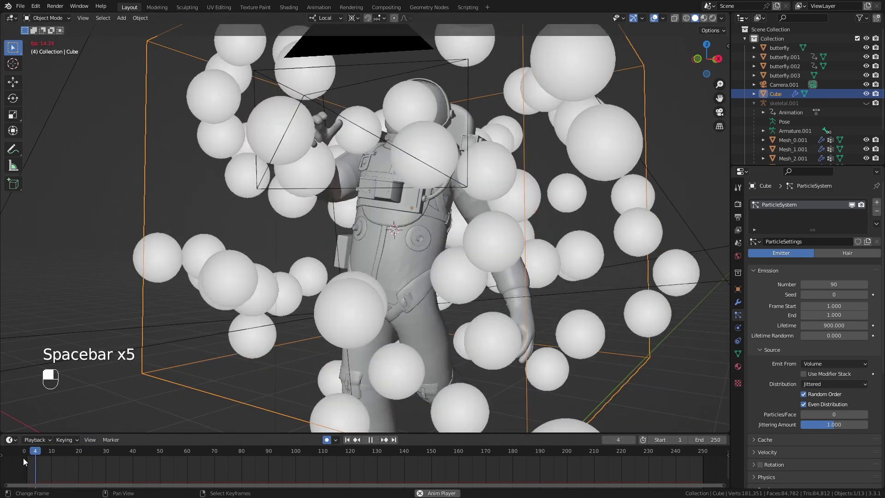
scroll(278, 313, "down", 3)
key("space")
mouse_move(32, 460)
left_mouse_down()
mouse_move(42, 463)
mouse_move(26, 453)
left_mouse_up()
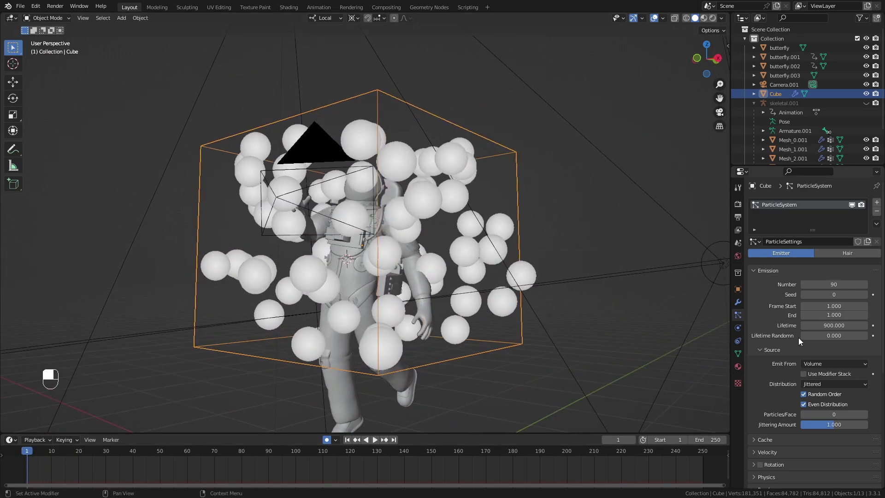
Open the particle system's Field Weights settings
scroll(818, 390, "down", 5)
scroll(817, 391, "down", 5)
left_click(751, 433)
scroll(792, 353, "down", 8)
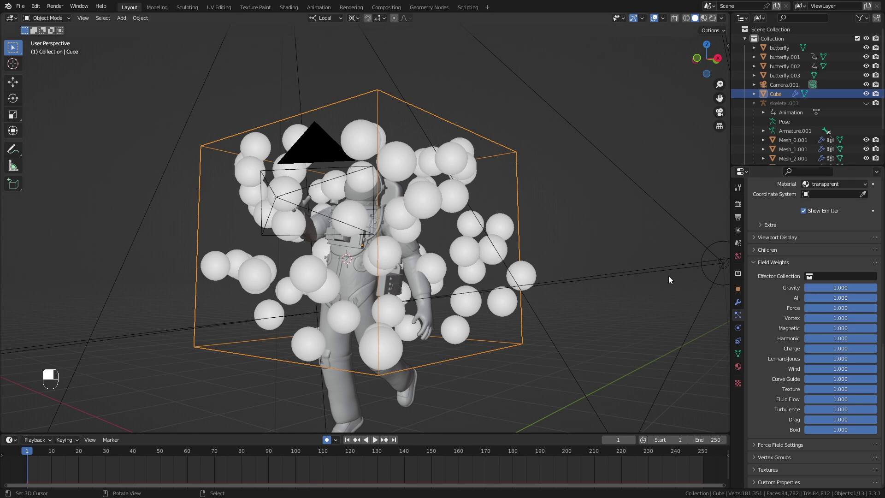
middle_click_drag(461, 288, 422, 299)
scroll(422, 299, "down", 2)
key("shift+a")
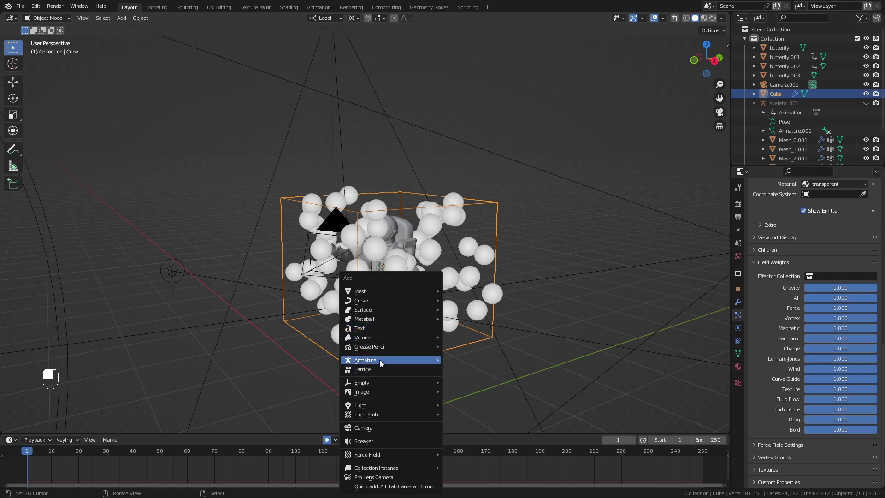
mouse_move(404, 452)
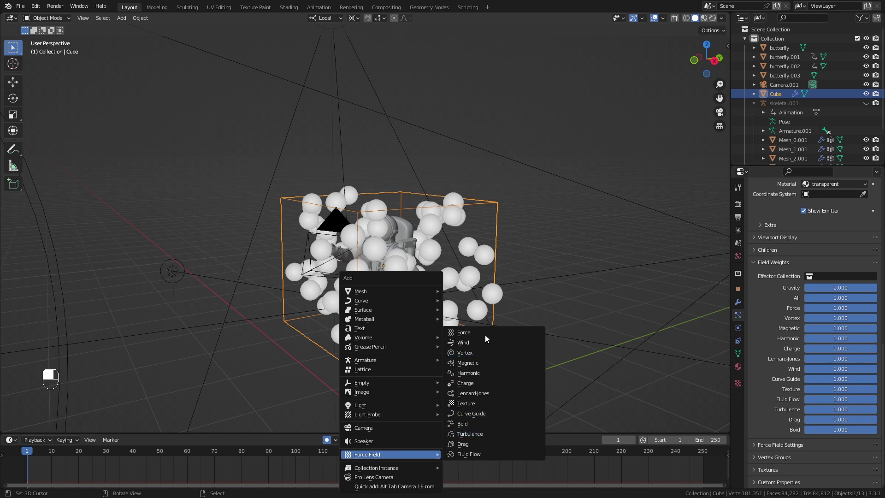
left_click(470, 412)
middle_click_drag(513, 225, 391, 276)
scroll(391, 280, "up", 3)
scroll(391, 276, "down", 1)
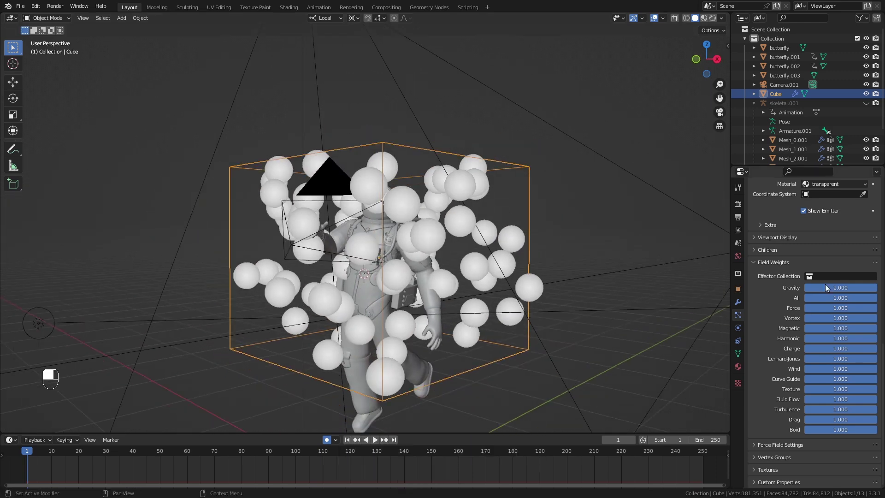
Set the cube particle system's gravity field weight to 0, preview the animation and return to frame 1
left_click_drag(834, 288, 758, 291)
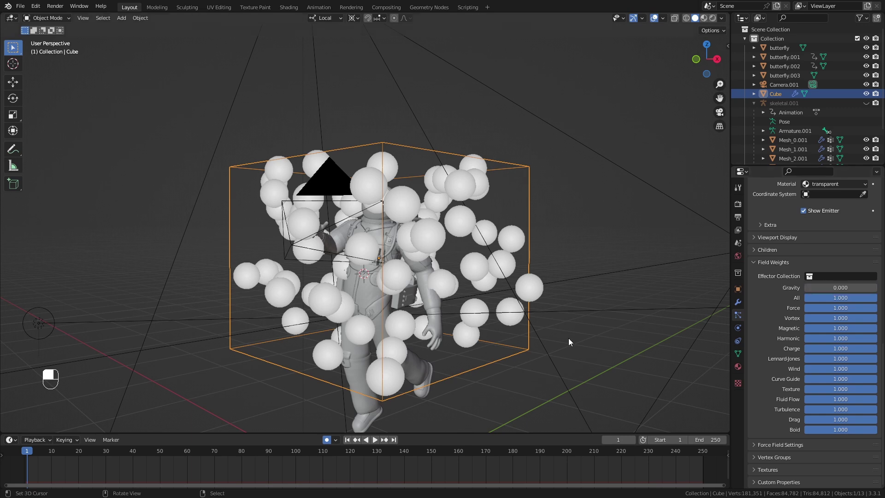
key("space")
middle_click_drag(406, 257, 374, 267)
key("space")
left_click_drag(36, 455, 41, 453)
left_click(13, 454)
left_click_drag(21, 457, 27, 458)
Set the particles' normal emission velocity to 0.001 m/s and play the animation to check their movement
scroll(820, 309, "up", 6)
scroll(820, 309, "up", 7)
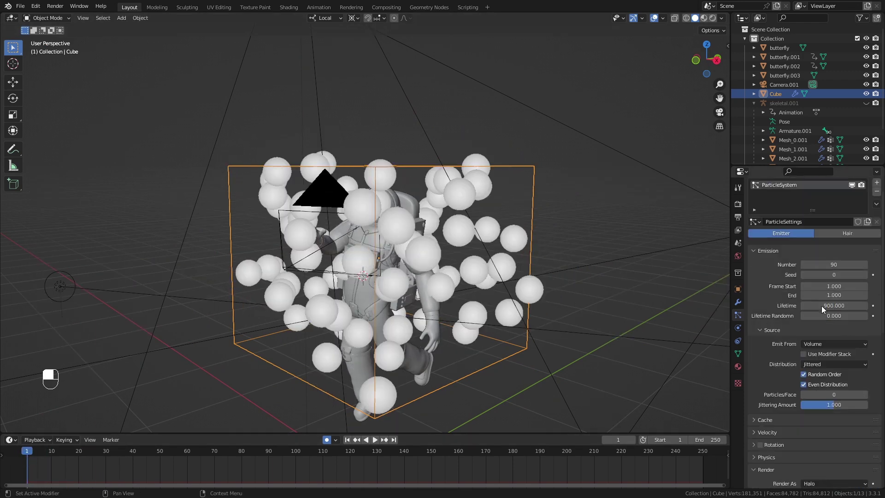
left_click(776, 378)
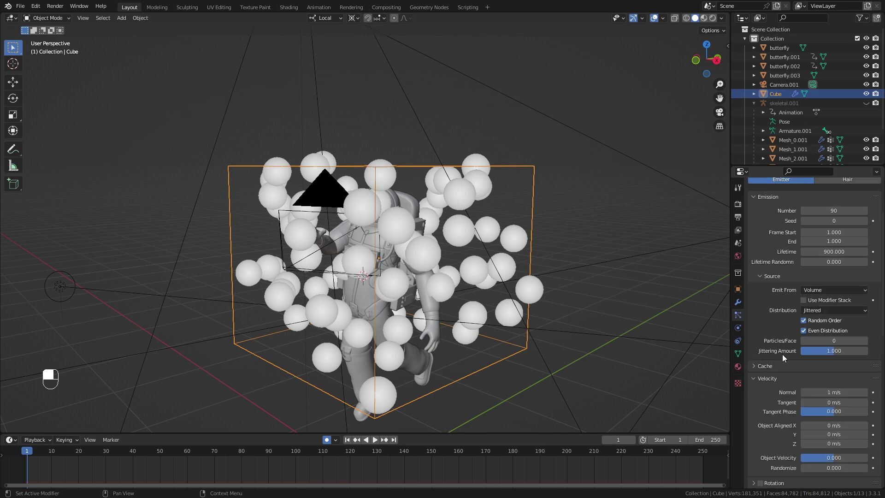
scroll(784, 345, "down", 4)
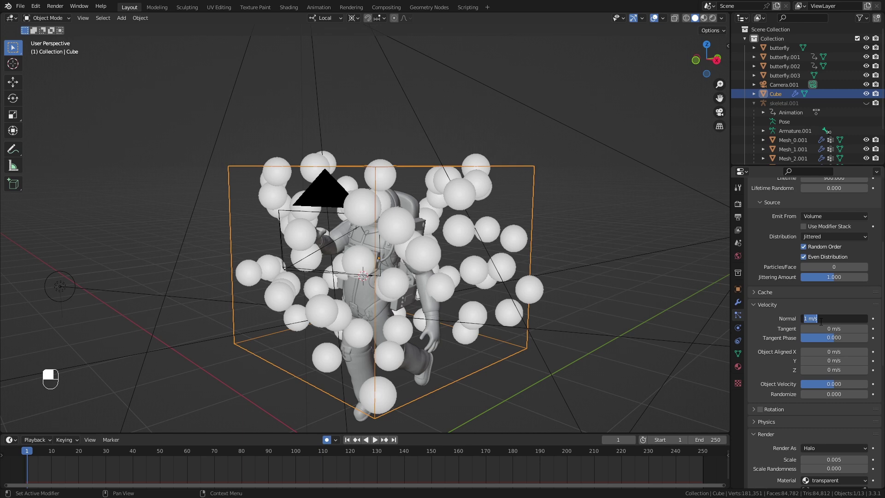
type("1")
key("Return")
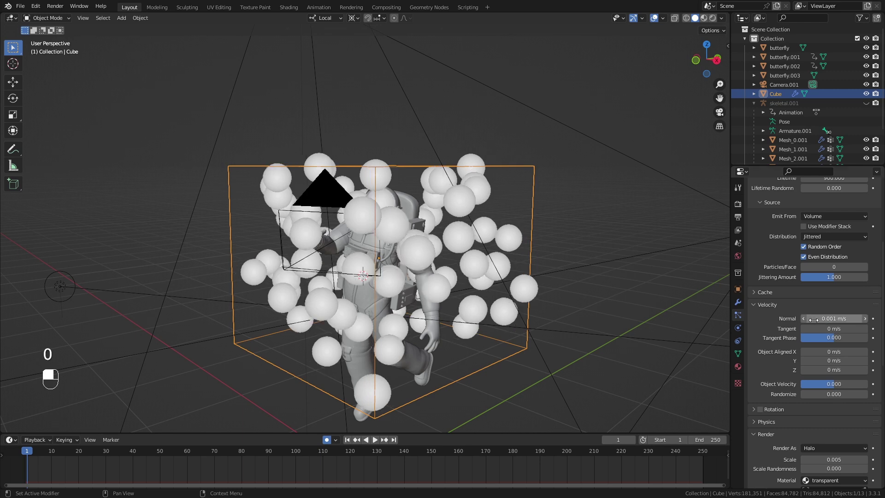
scroll(385, 287, "up", 2)
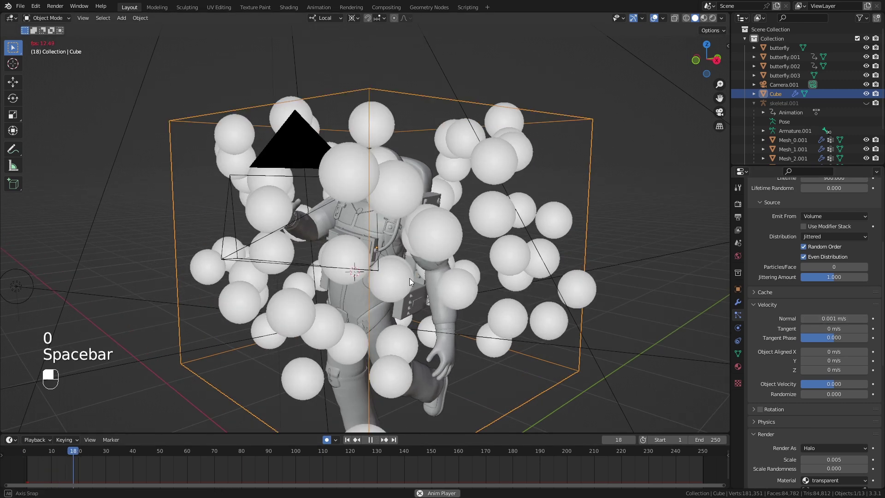
middle_click_drag(401, 280, 414, 276)
key("space")
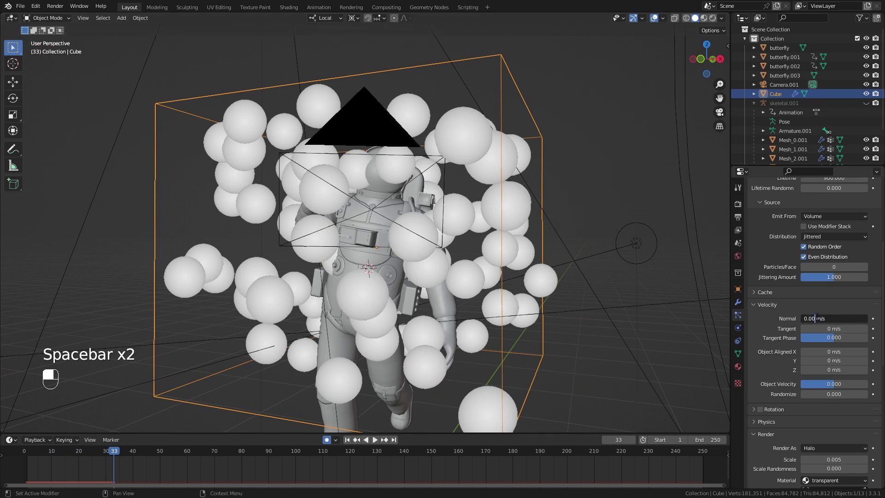
Set the particles' normal velocity to 0.005 m/s, play the animation from the start and return to frame 1
key("shift+Left")
key("space")
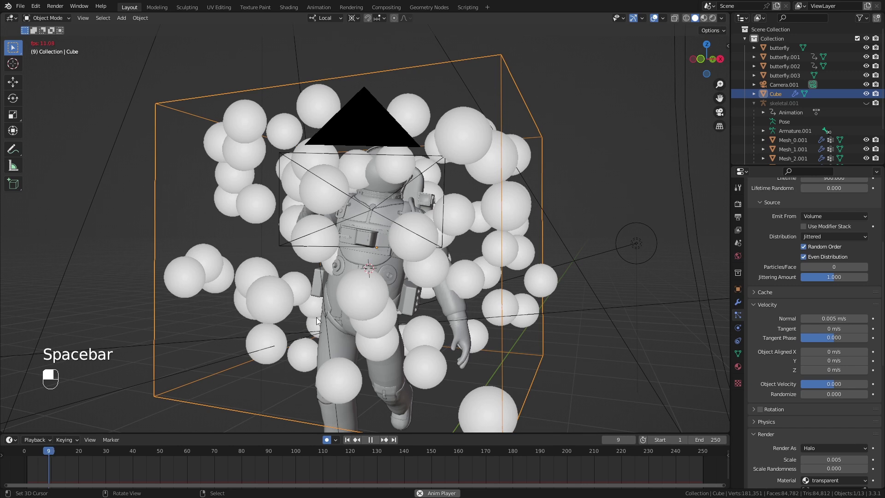
middle_click_drag(303, 320, 408, 315)
scroll(405, 306, "up", 3)
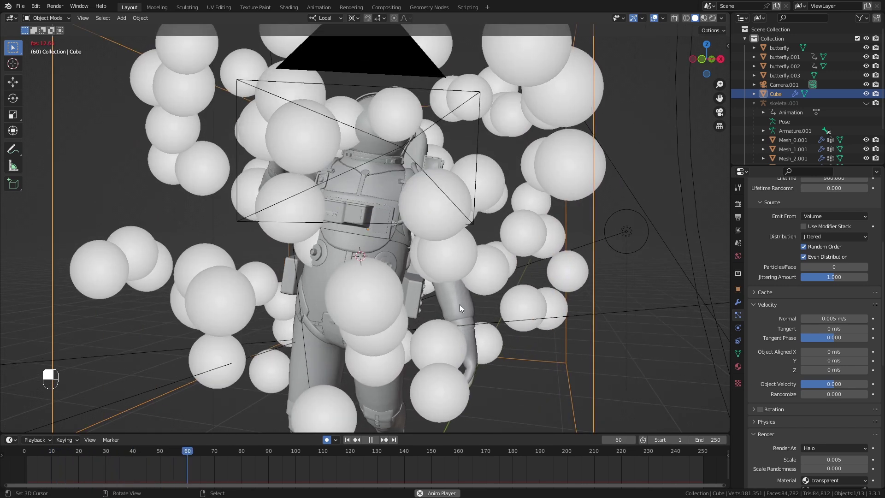
scroll(452, 286, "down", 3)
scroll(455, 268, "down", 3)
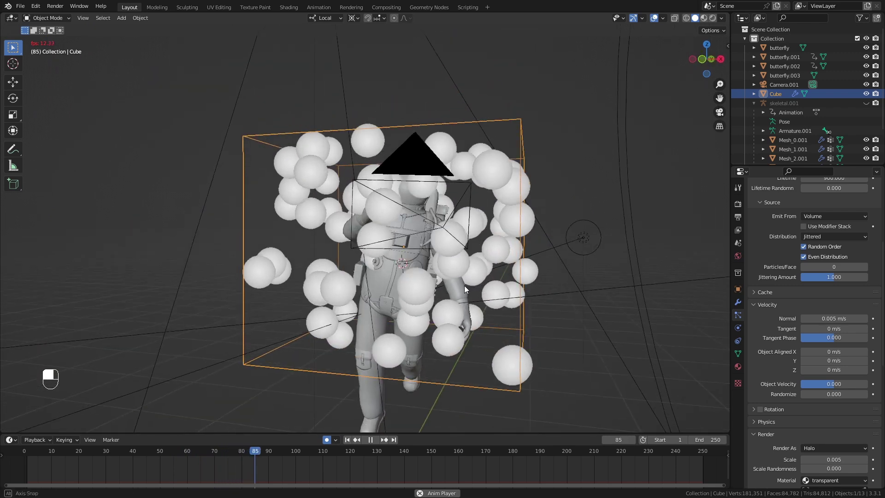
middle_click_drag(430, 272, 431, 272)
key("space")
scroll(424, 273, "down", 3)
left_click(27, 463)
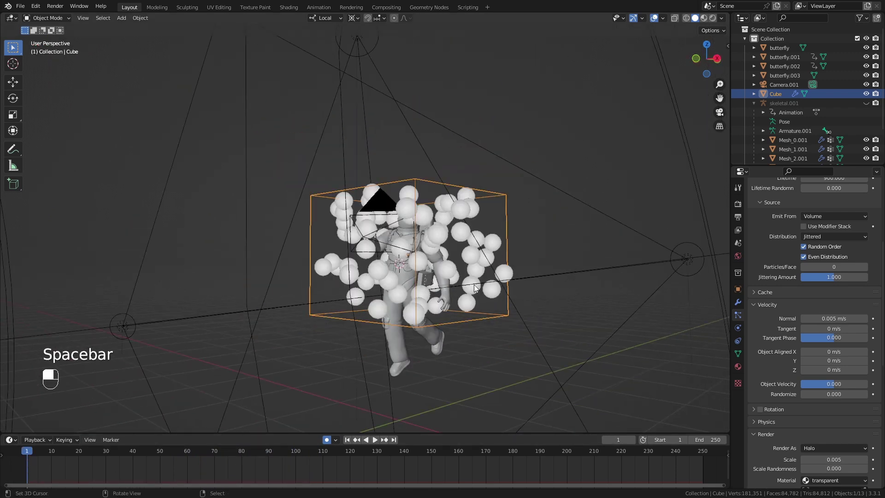
Switch the cube's particle rendering from Halo to Collection
scroll(321, 222, "up", 5)
scroll(769, 330, "down", 3)
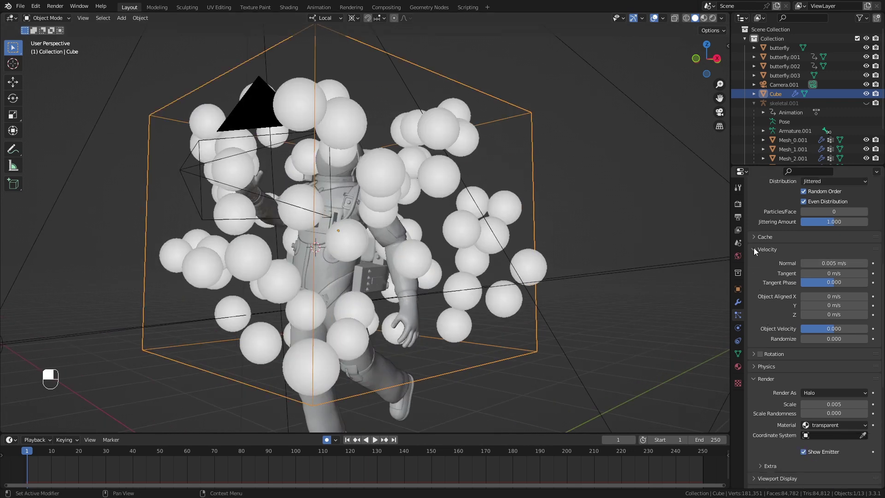
left_click(754, 249)
scroll(762, 263, "down", 6)
left_click(762, 300)
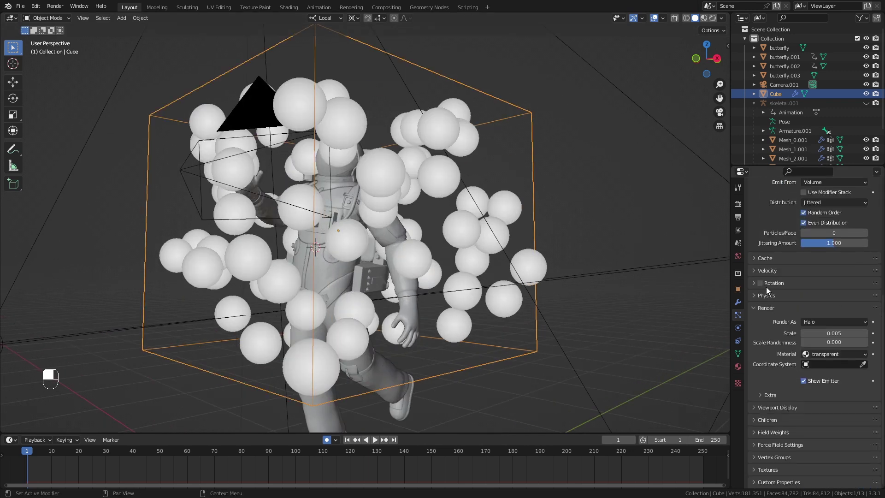
left_click(820, 322)
left_click(825, 323)
left_click(825, 323)
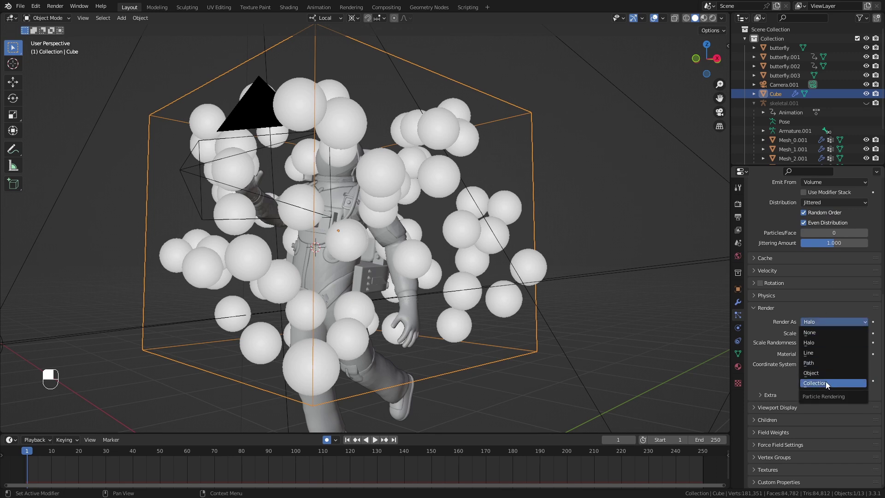
left_click(821, 381)
Select all four butterfly objects and move them into a new collection named butterfly collection
scroll(399, 260, "down", 6)
scroll(322, 272, "up", 3)
scroll(318, 278, "up", 5)
right_click_drag(309, 249, 311, 251)
middle_click_drag(312, 251, 317, 264)
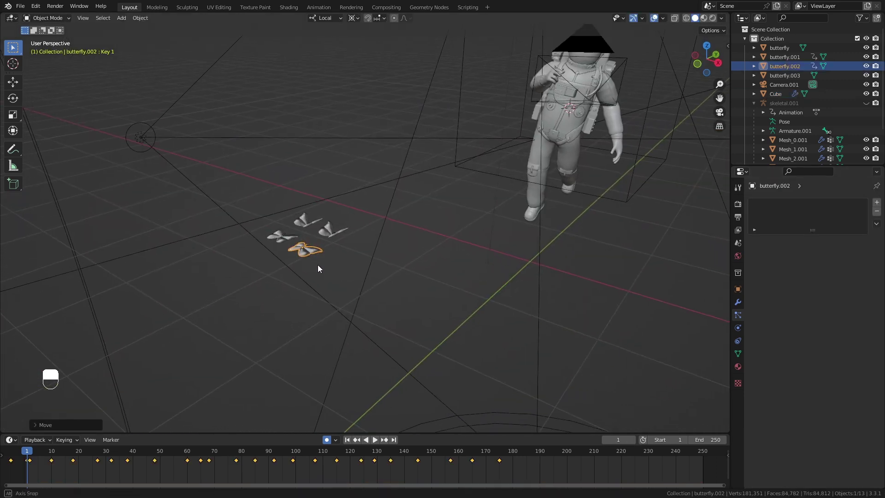
key("ctrl+z")
scroll(328, 256, "up", 2)
left_click(268, 223, "shift")
left_click(359, 216, "shift")
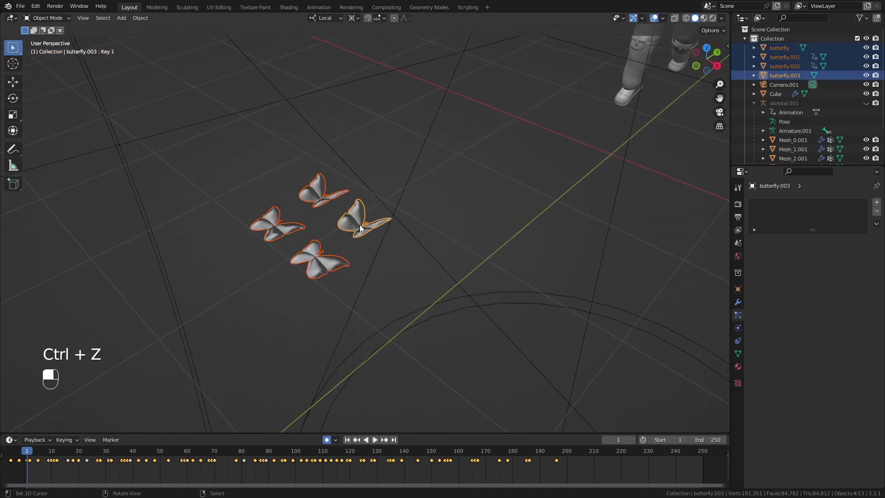
left_click(317, 188, "shift")
key("m")
left_click(360, 225)
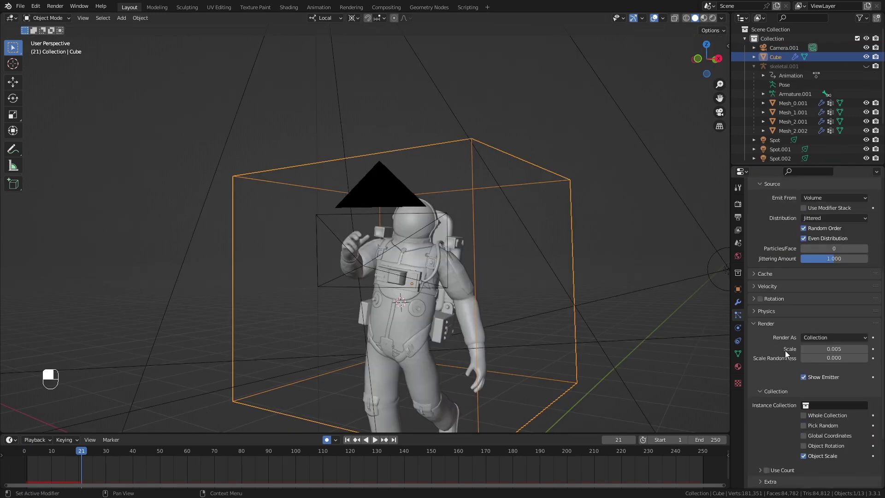
Assign butterfly collection as the instance collection of the cube's particle system
scroll(784, 351, "down", 3)
scroll(809, 342, "up", 2)
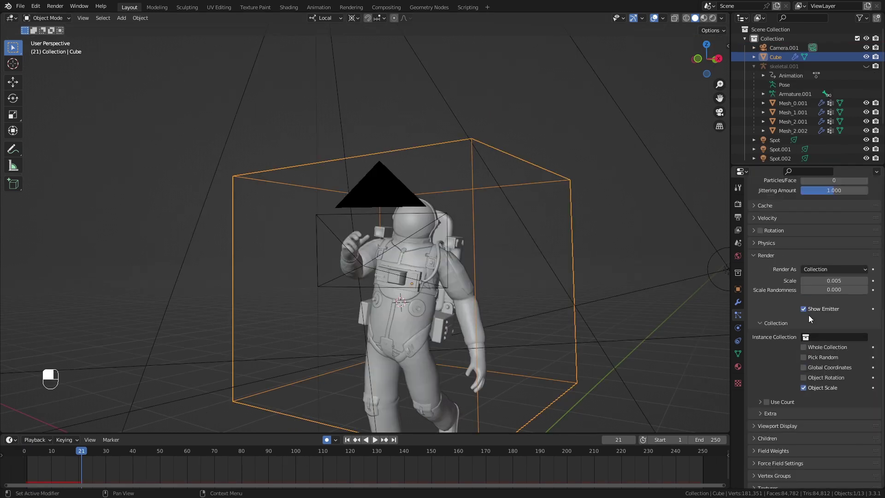
scroll(809, 342, "down", 1)
left_click(825, 336)
left_click(813, 351)
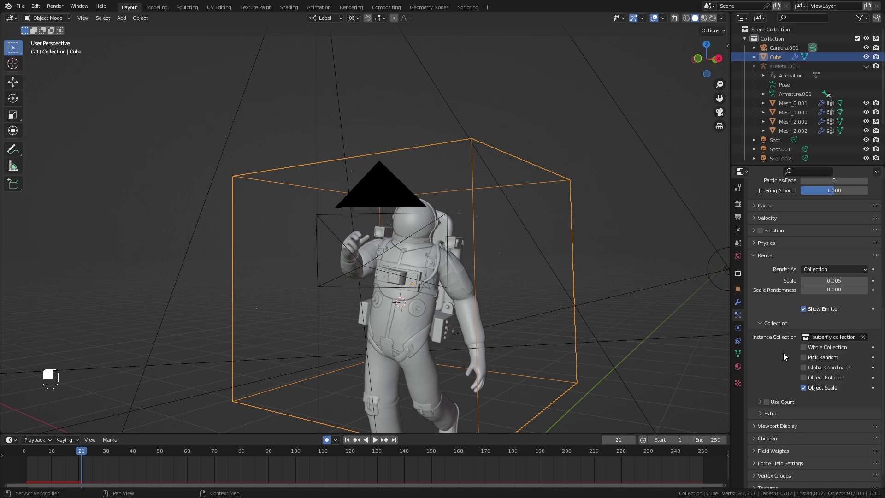
Adjust the butterfly particles' render scale to 0.825, comparing their size with the astronaut
left_click_drag(833, 281, 866, 281)
middle_click_drag(405, 265, 418, 299)
scroll(392, 267, "up", 4)
middle_click_drag(391, 266, 413, 292)
left_click_drag(829, 280, 813, 280)
middle_click_drag(543, 317, 576, 330)
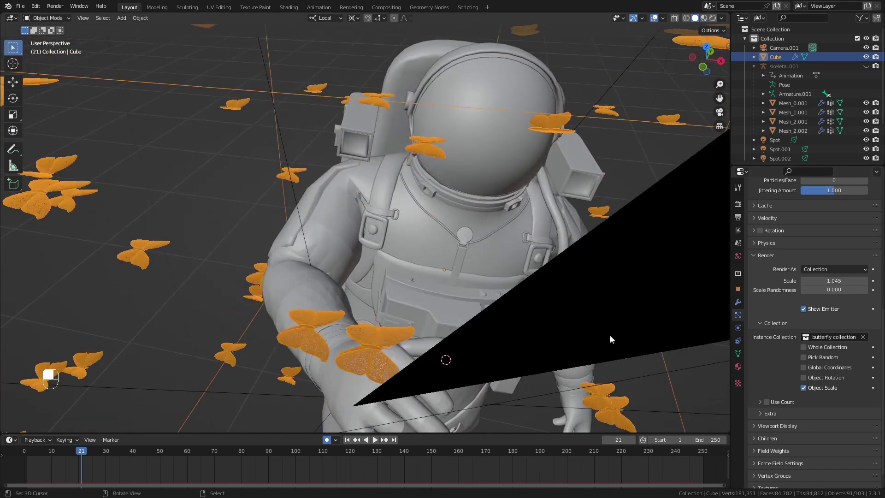
left_click_drag(829, 280, 812, 280)
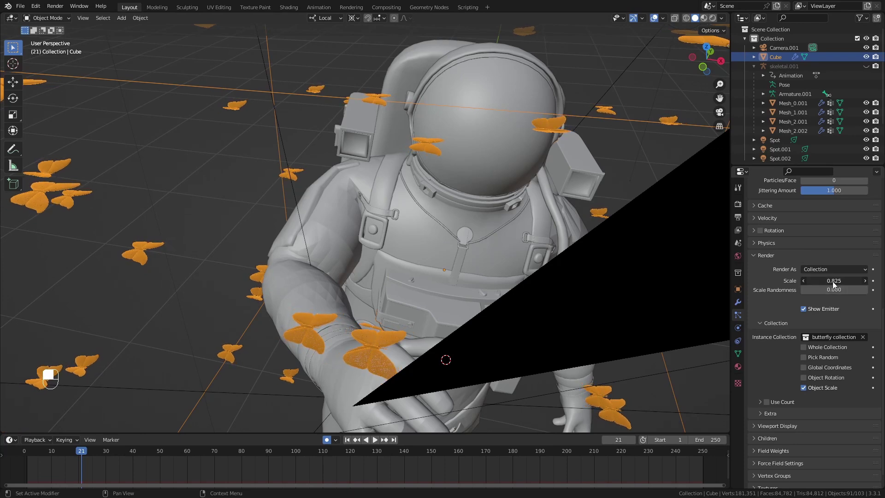
Set the butterfly particles' scale randomness to 0.541 and check the size variation around the astronaut
middle_click_drag(585, 341, 559, 307)
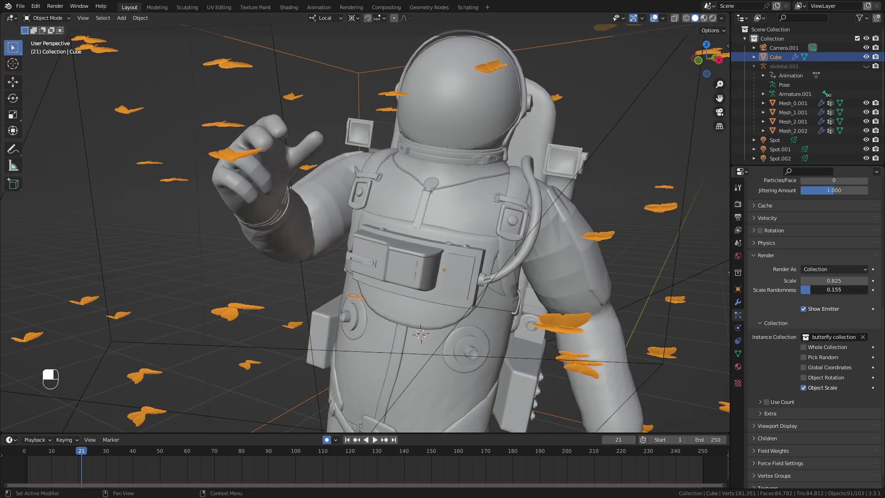
mouse_move(825, 289)
left_mouse_down()
mouse_move(866, 289)
mouse_move(823, 289)
mouse_move(835, 290)
left_mouse_up()
scroll(427, 297, "down", 4)
middle_click_drag(426, 297, 412, 283)
key("shift+alt+z")
key("shift+alt+z")
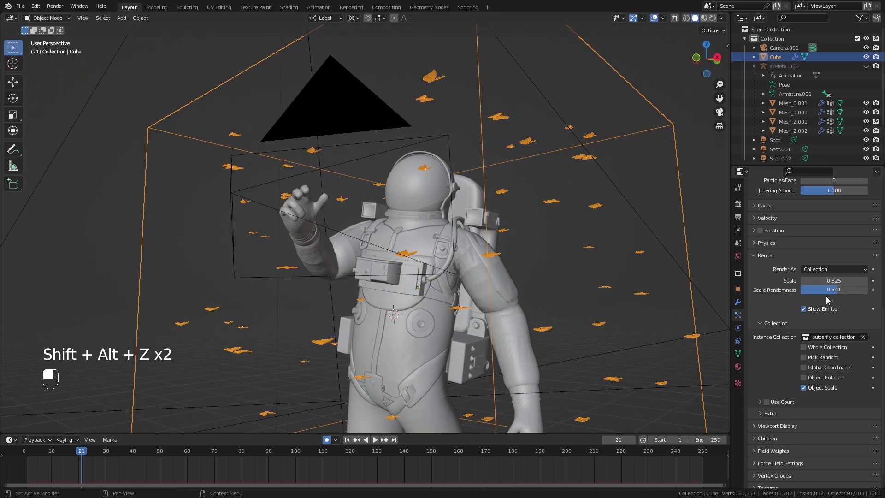
Set the butterfly particles' render scale to 0.955 and play the animation from frame 1
left_click_drag(834, 281, 835, 280)
scroll(397, 243, "down", 1)
middle_click_drag(394, 242, 424, 280)
left_click_drag(45, 461, 29, 459)
key("space")
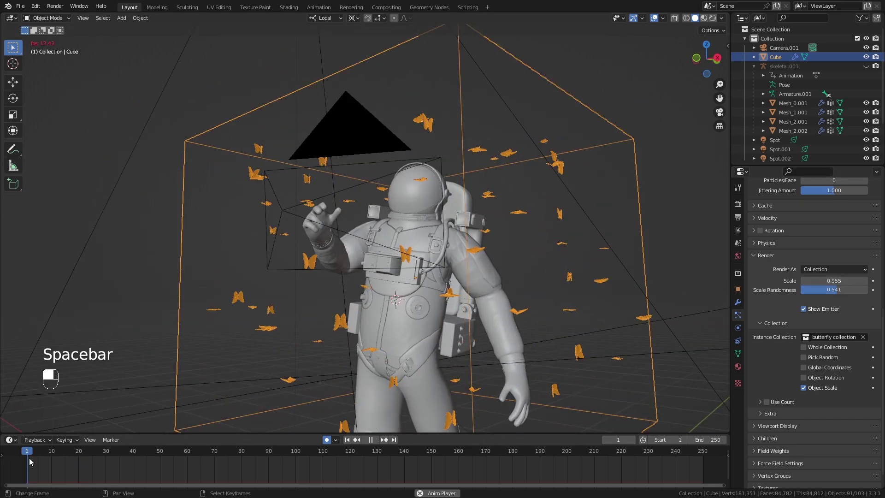
scroll(387, 342, "up", 1)
middle_click_drag(385, 342, 435, 338)
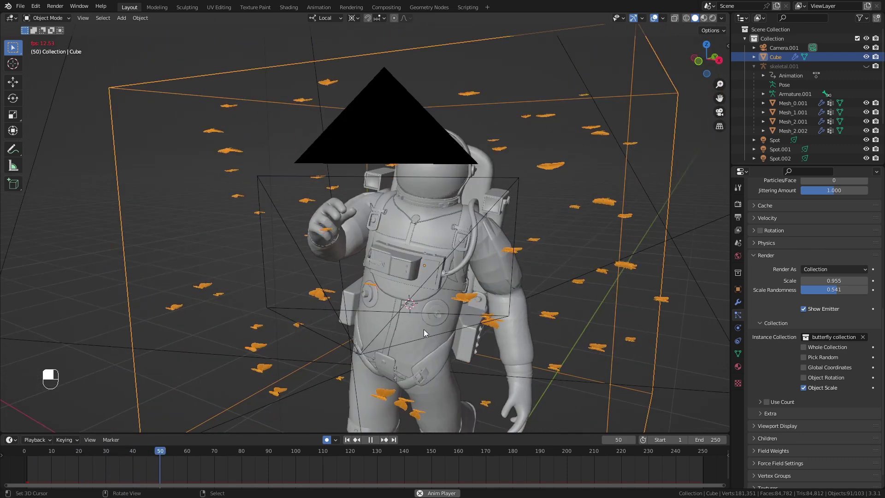
key("space")
Enable particle rotation near the start of the timeline and set its orientation axis to Global X
left_click(29, 458)
scroll(811, 277, "up", 4)
left_click(760, 304)
left_click(754, 304)
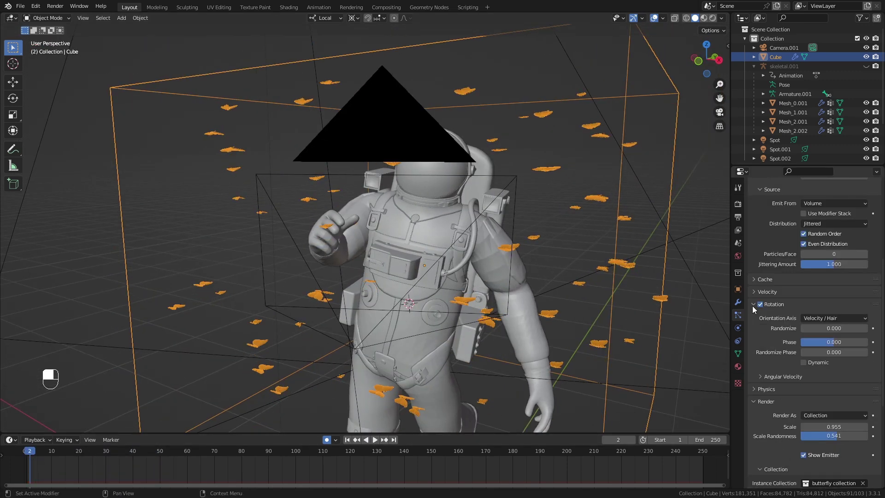
left_click(814, 318)
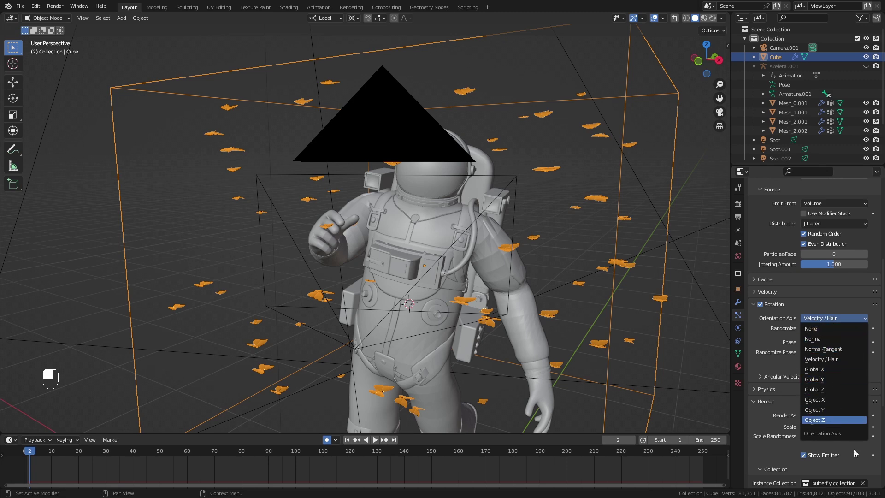
left_click(835, 369)
Set the particle rotation's Randomize to 0.081 and Phase to -0.054, and preview the animation from frame 1
key("shift+Left")
middle_click_drag(471, 318, 480, 316)
left_click_drag(824, 343, 823, 330)
key("space")
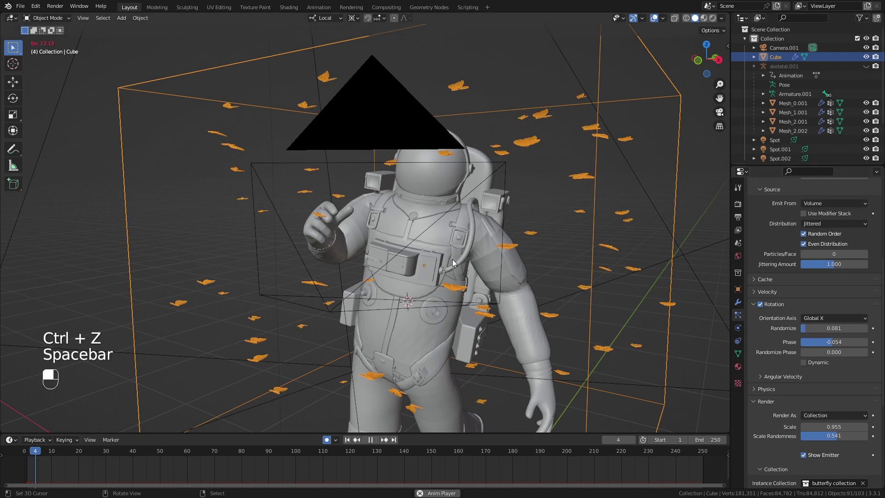
mouse_move(449, 272)
middle_mouse_down()
mouse_move(491, 267)
mouse_move(444, 286)
middle_mouse_up()
key("space")
key("space")
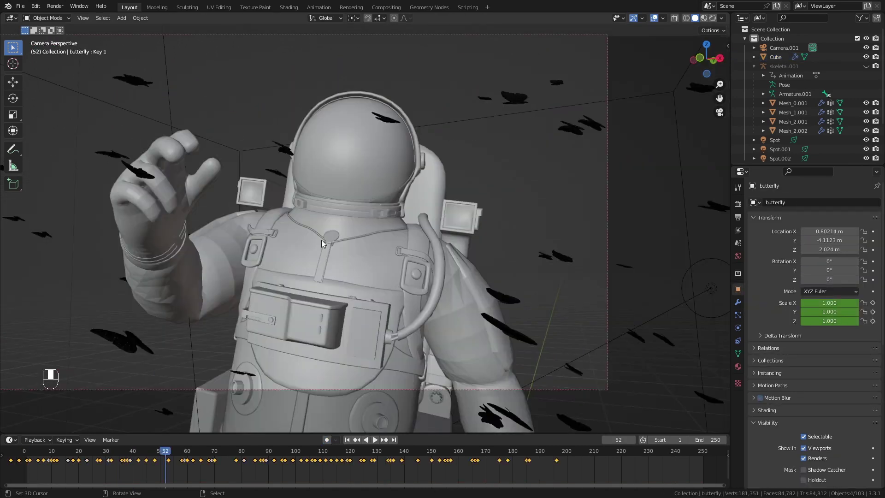
middle_click_drag(322, 240, 333, 219)
key("Tab")
scroll(335, 245, "down", 5)
scroll(334, 226, "up", 4)
key("shift+alt+z")
key("shift+alt+z")
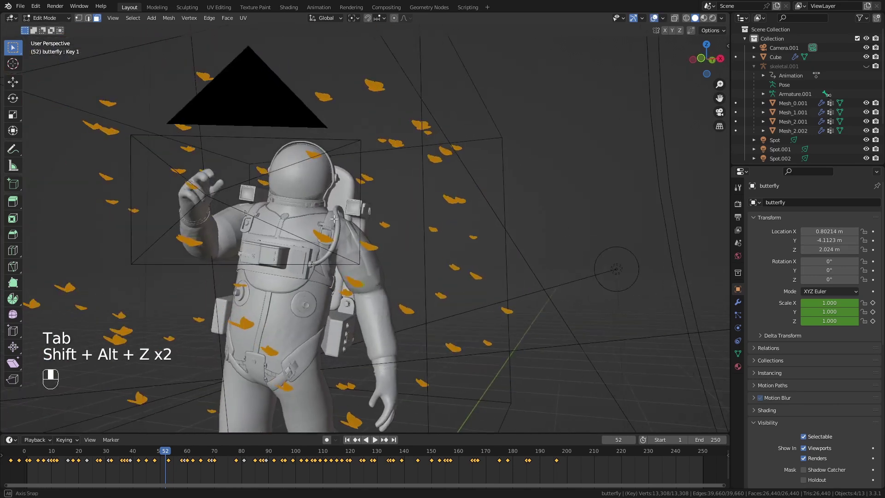
left_click(30, 20)
left_click(40, 29)
middle_click_drag(263, 206, 205, 177, "shift")
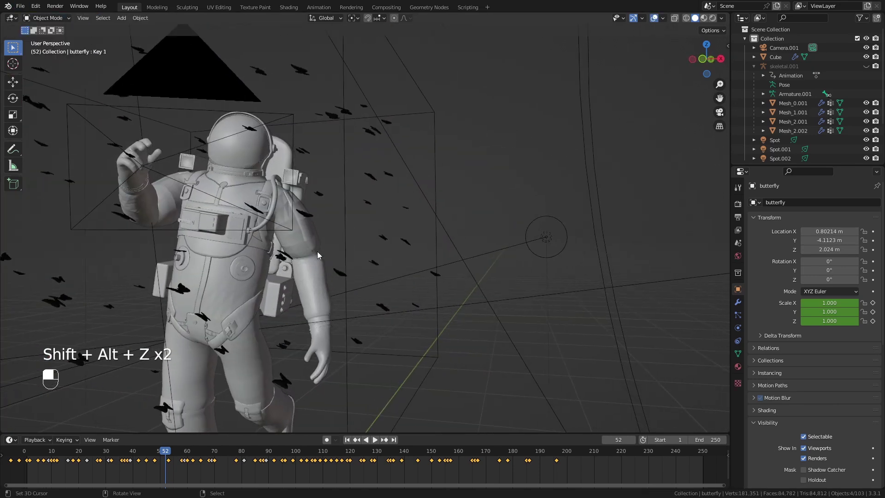
Select the emitter cube and play the animation to review the butterflies around the astronaut
left_click(333, 266)
middle_click_drag(333, 266, 411, 289, "shift")
key("space")
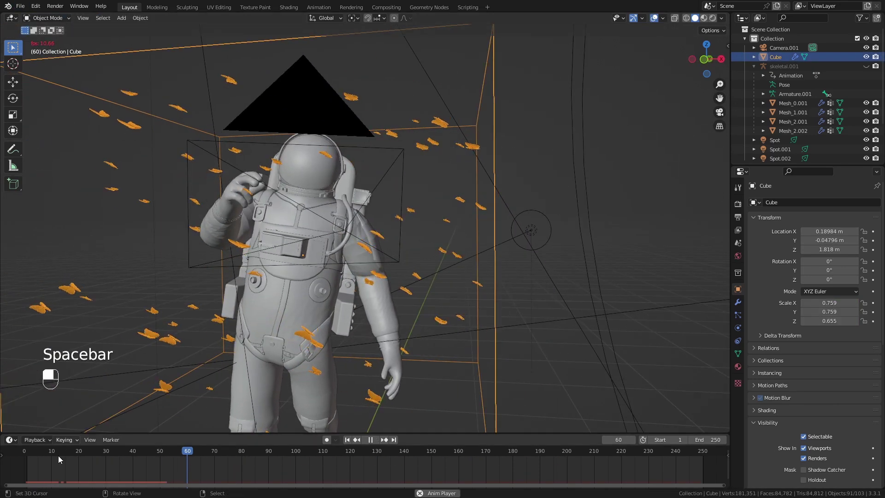
Return to frame 1 and set the emitter cube's particle rotation to Randomize 0.182, Phase -0.068 and Randomize Phase 0.122
left_click(43, 457)
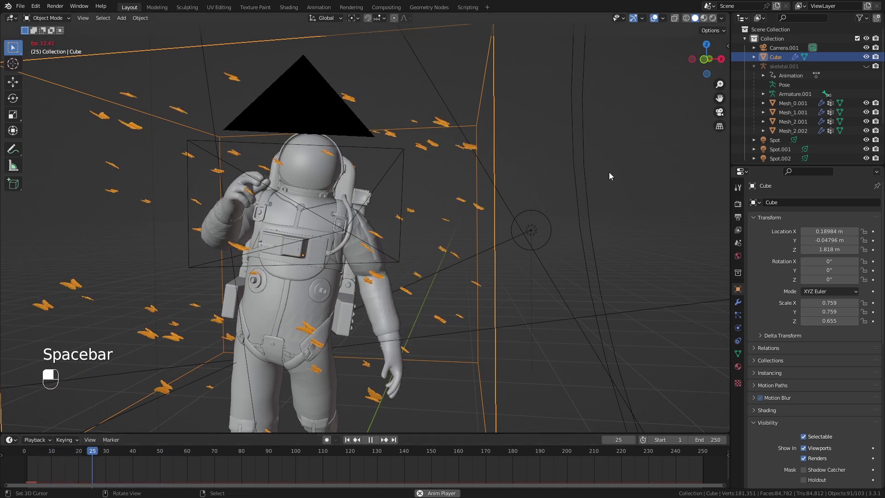
key("space")
left_click(737, 315)
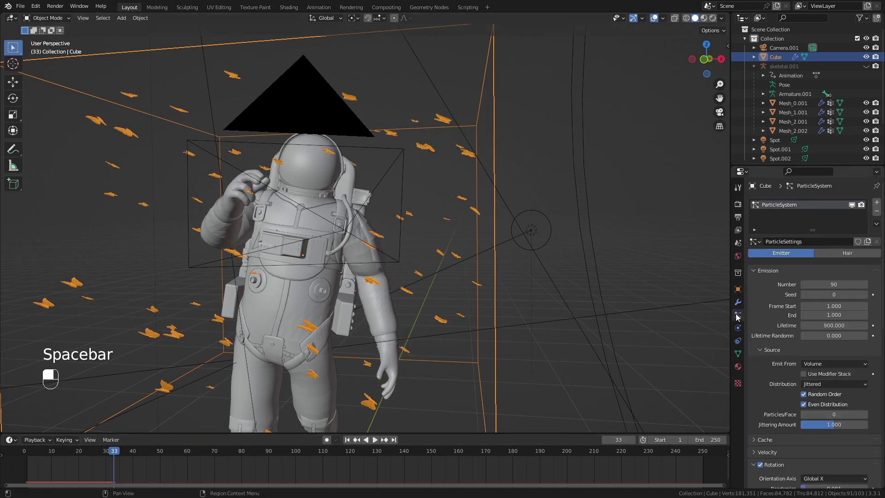
left_click(27, 461)
scroll(767, 352, "down", 3)
scroll(767, 352, "down", 4)
left_click_drag(820, 360, 836, 372)
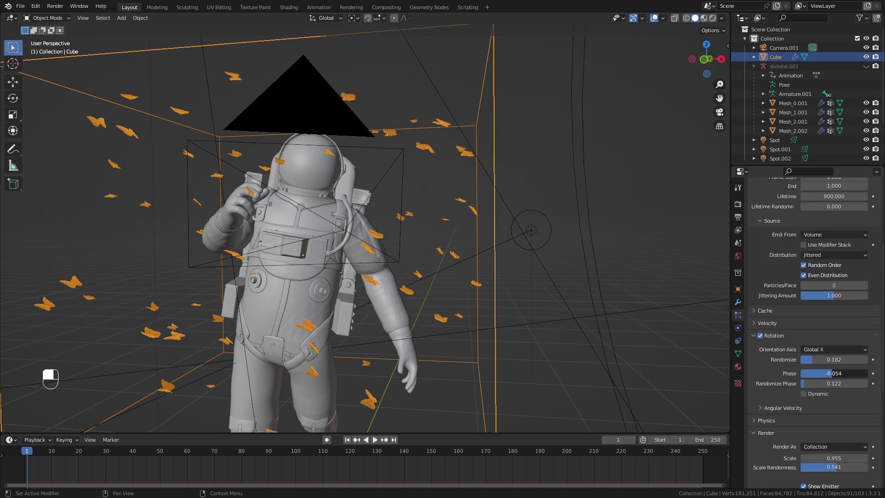
Play the animation to review the butterflies' rotation and briefly preview the scene in rendered shading
key("space")
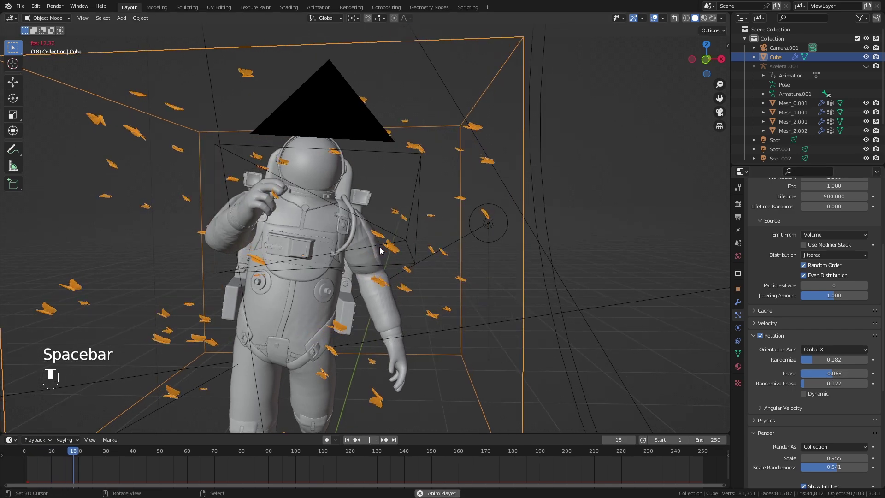
middle_click_drag(349, 239, 329, 238)
left_click(711, 18)
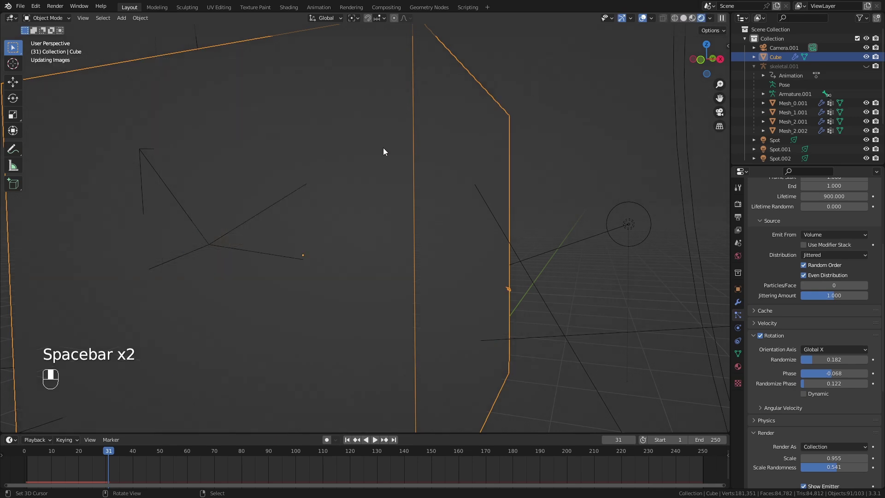
middle_click_drag(241, 283, 263, 285)
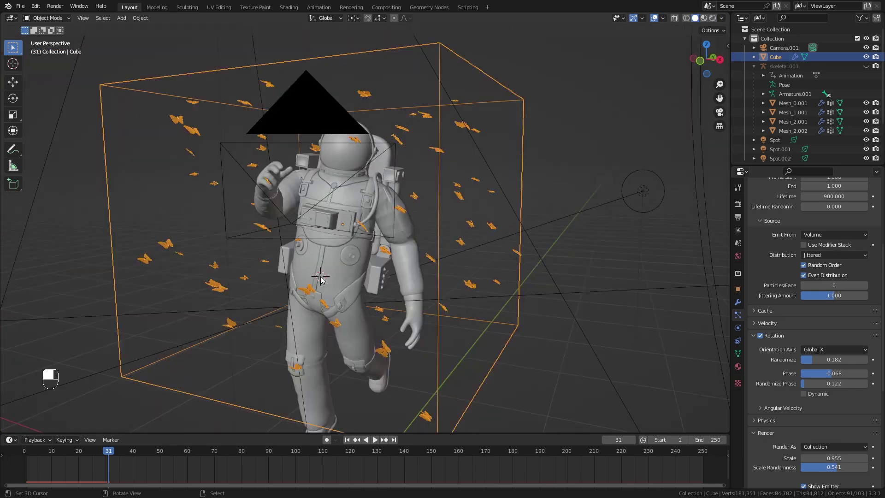
Add a Turbulence force field to the scene
key("shift+a")
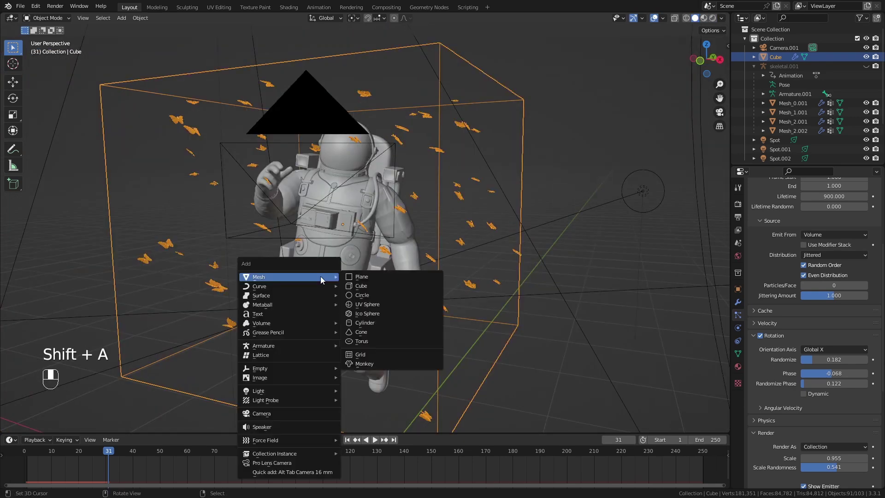
mouse_move(310, 439)
left_click(364, 417)
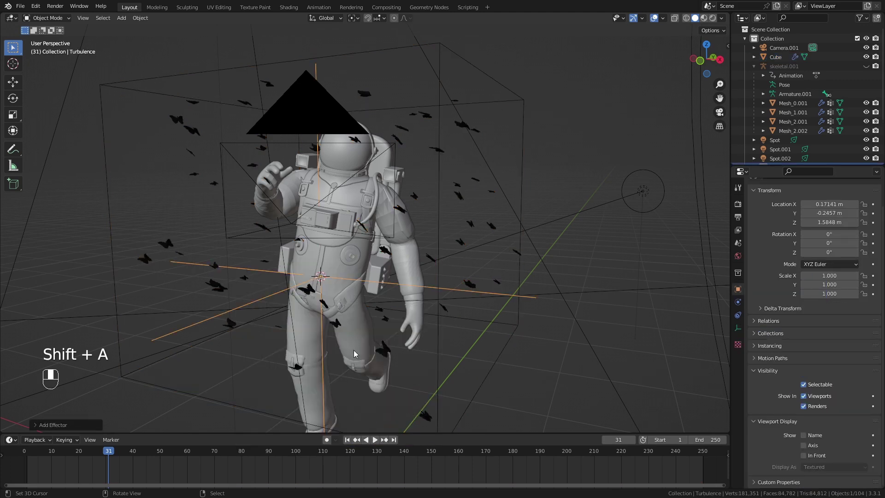
Scale the turbulence field down to about 0.169 and place it beside the astronaut's hip
scroll(244, 332, "down", 2)
key("g")
key("s")
key("g")
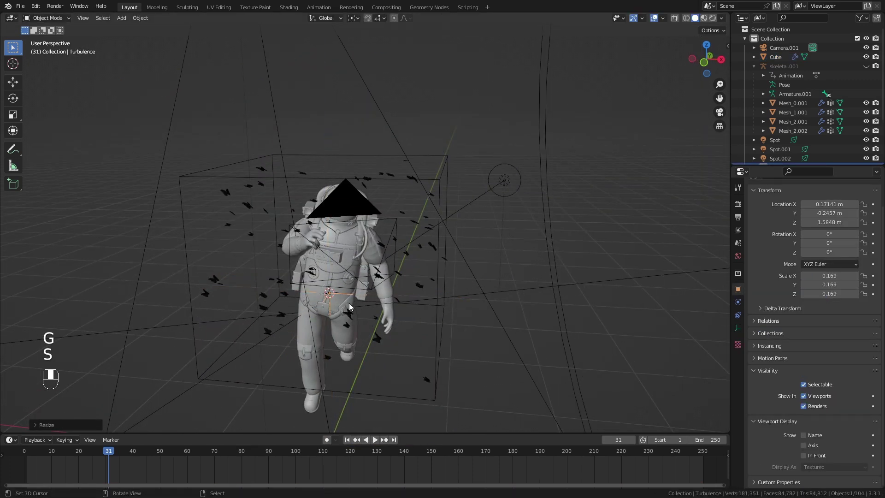
left_click(306, 315)
middle_click_drag(306, 315, 281, 297)
scroll(295, 304, "up", 3)
Show the turbulence field's physics settings and play the animation to examine how the field moves the butterflies
left_click(738, 302)
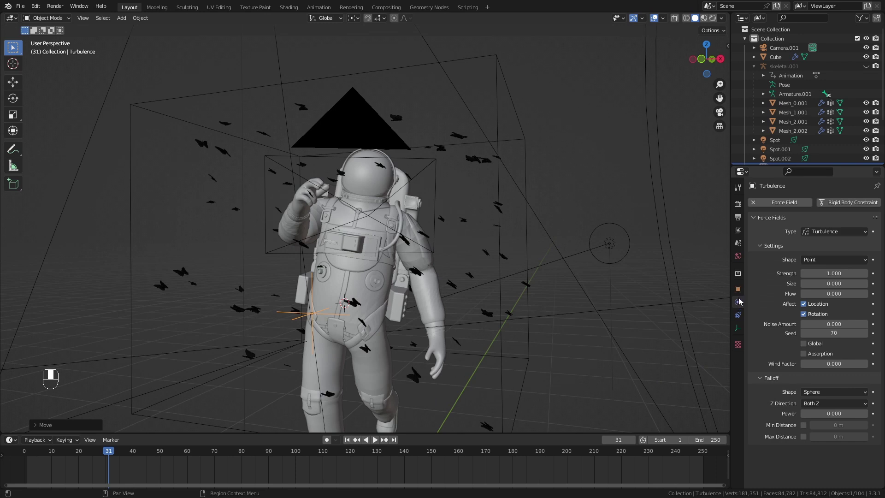
middle_click_drag(442, 281, 424, 310)
left_click(38, 459)
key("space")
middle_click_drag(286, 295, 314, 290)
scroll(300, 294, "down", 2)
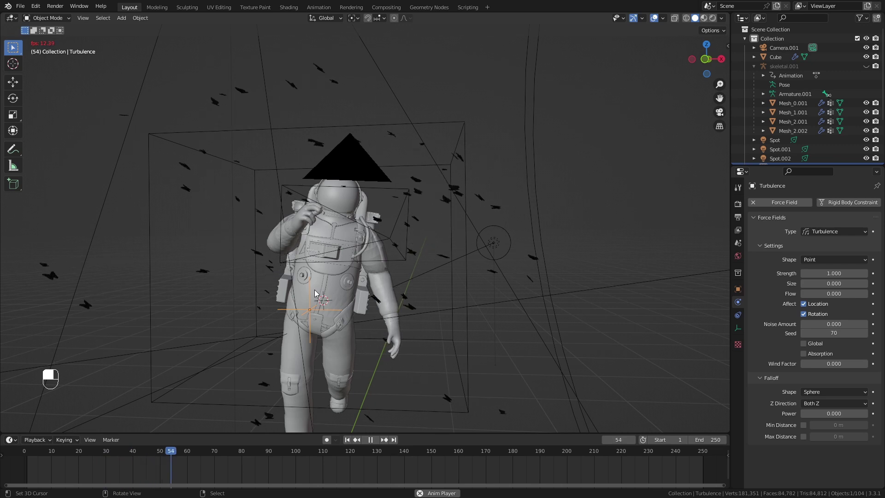
scroll(312, 293, "down", 3)
scroll(310, 287, "up", 2)
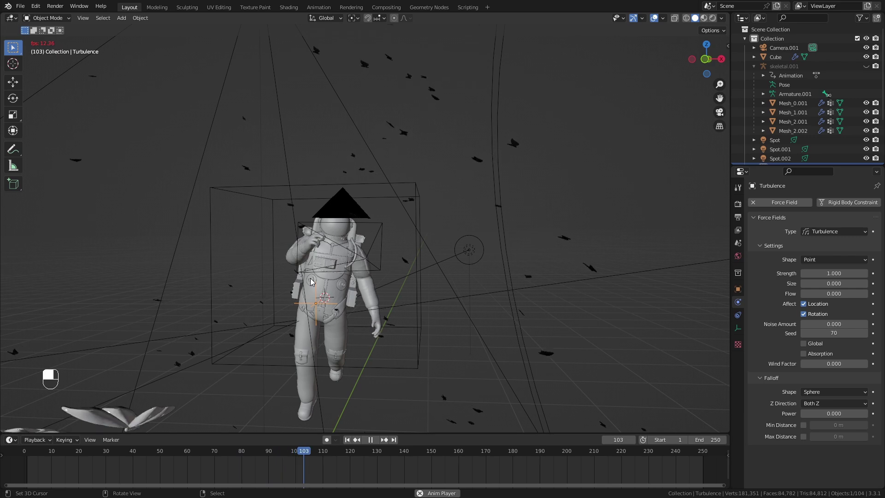
scroll(311, 281, "down", 3)
scroll(309, 275, "down", 1)
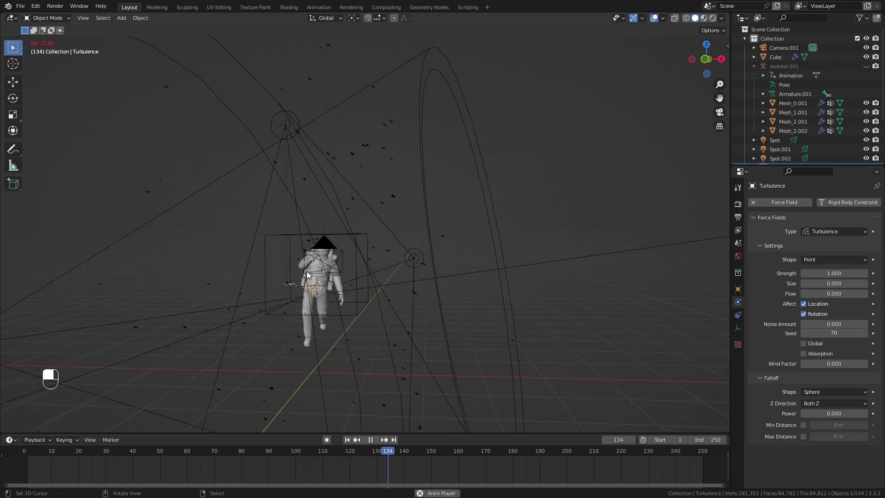
scroll(273, 326, "up", 9)
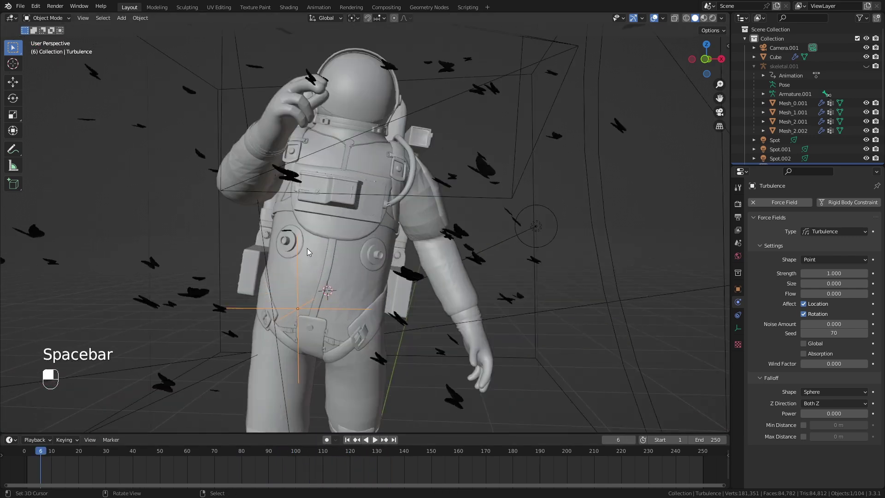
Return to frame 1 and set the turbulence field's Strength to 2, Size to 7.62 and Flow to 10
left_click_drag(43, 455, 26, 452)
scroll(328, 332, "down", 2)
middle_click_drag(327, 332, 356, 315)
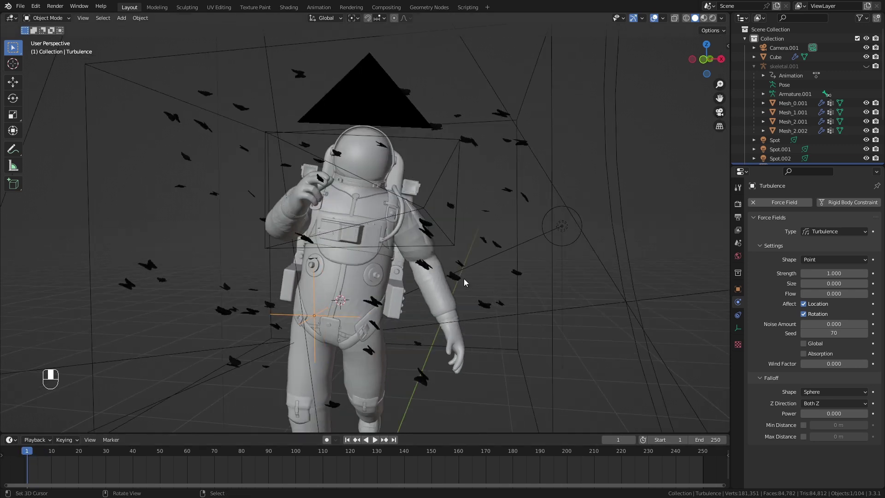
middle_click_drag(243, 323, 361, 318)
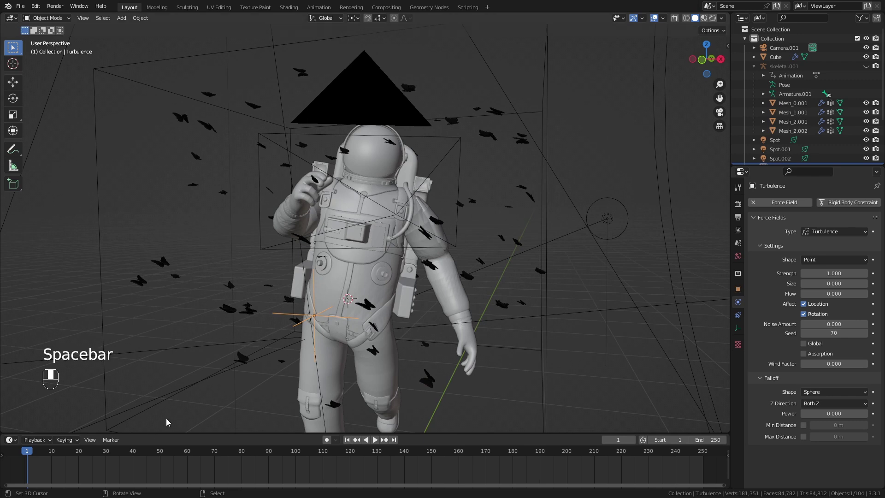
left_click_drag(55, 451, 27, 462)
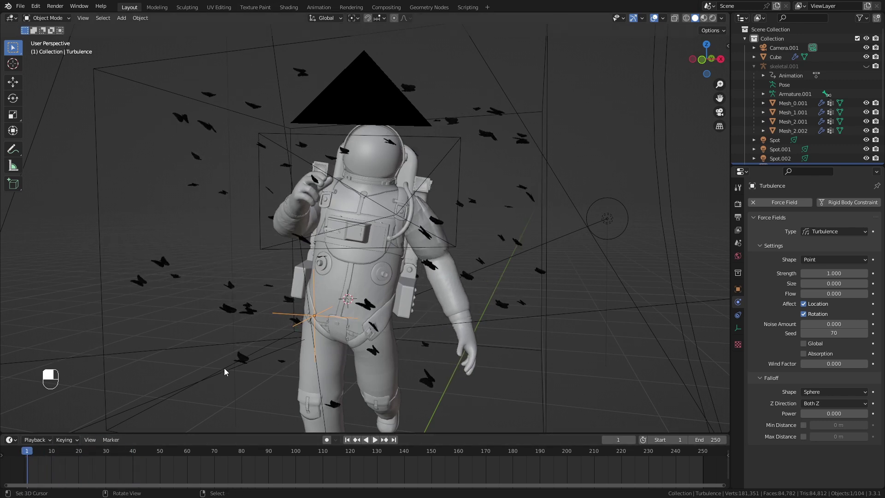
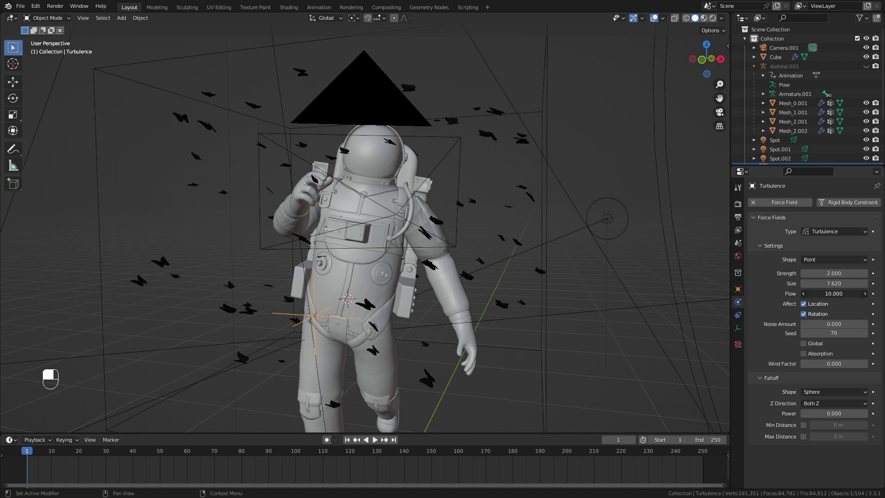
Play the animation and set the turbulence field's Flow to 3.5
scroll(328, 272, "down", 3)
key("space")
key("shift+alt+z")
key("shift+alt+z")
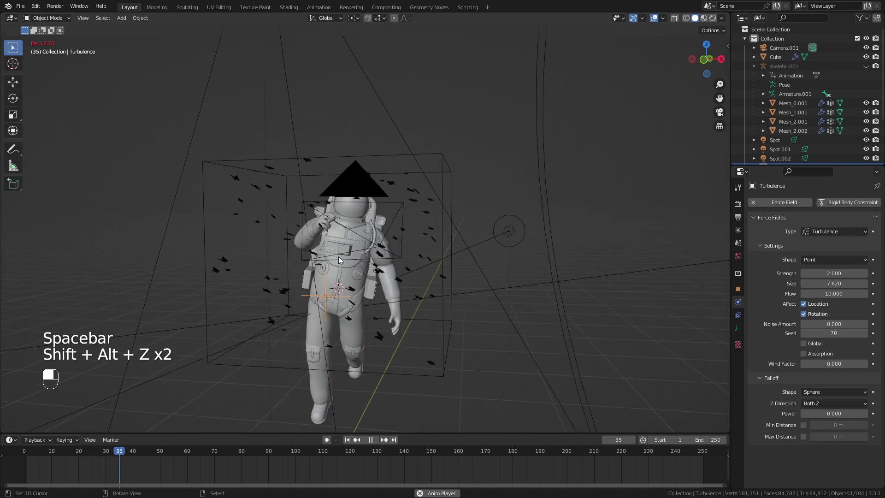
scroll(346, 268, "up", 2)
scroll(317, 262, "up", 2)
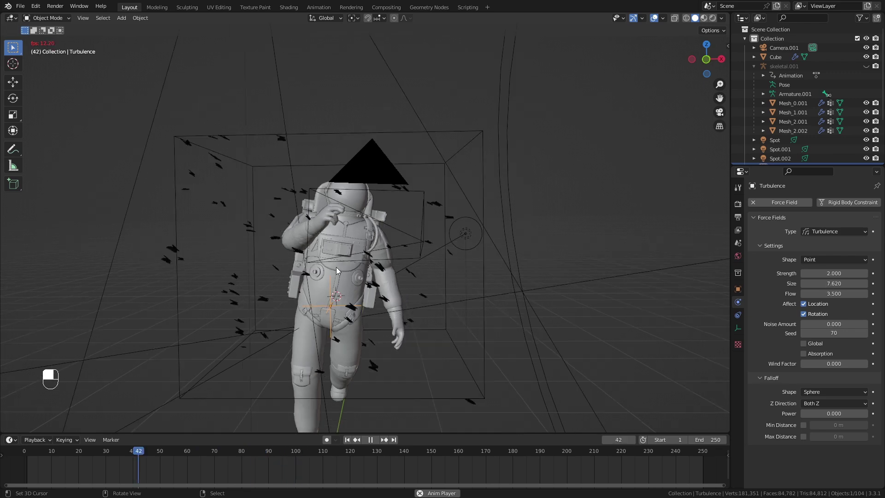
Set the turbulence field's Flow to 2.8 and preview the animation through the camera
key("space")
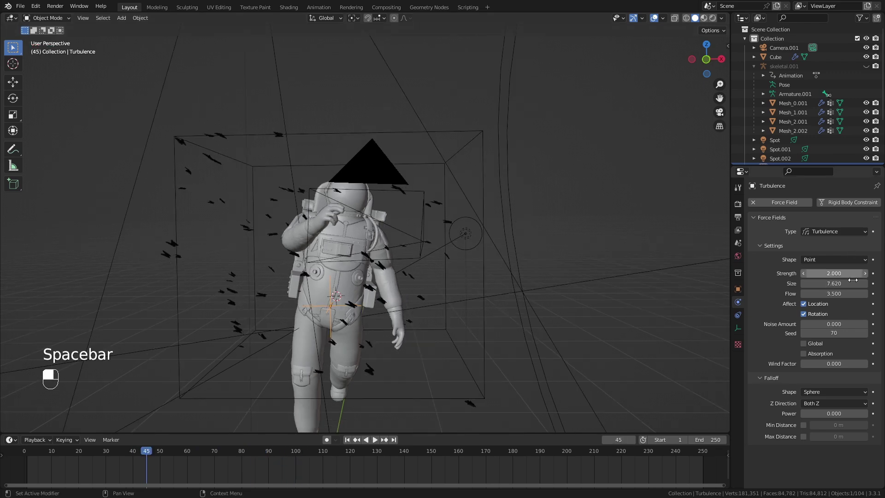
left_click_drag(53, 461, 51, 453)
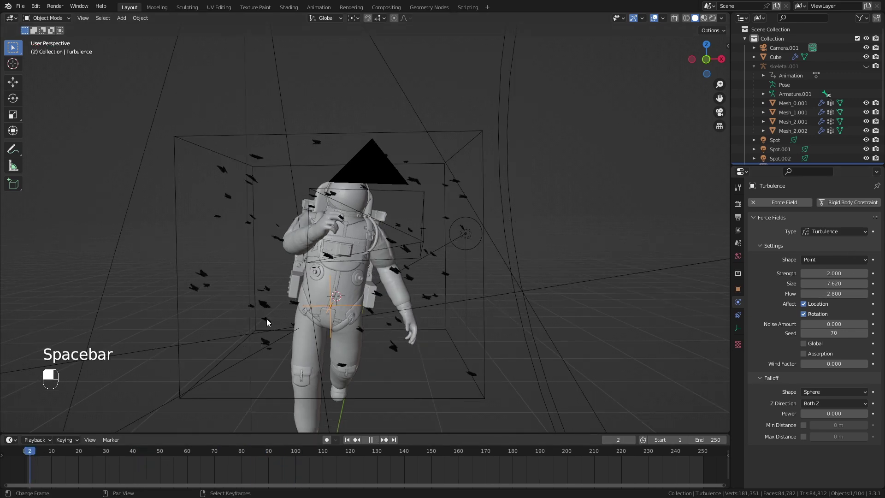
left_click(718, 112)
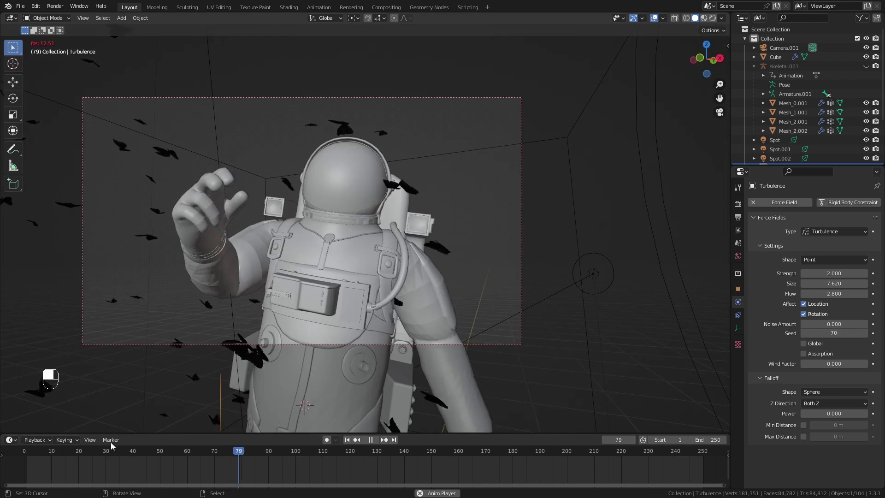
key("space")
Select the emitter cube around the astronaut and reduce its height along the Z axis
middle_click_drag(220, 355, 292, 302)
scroll(238, 354, "down", 7)
left_click(267, 381)
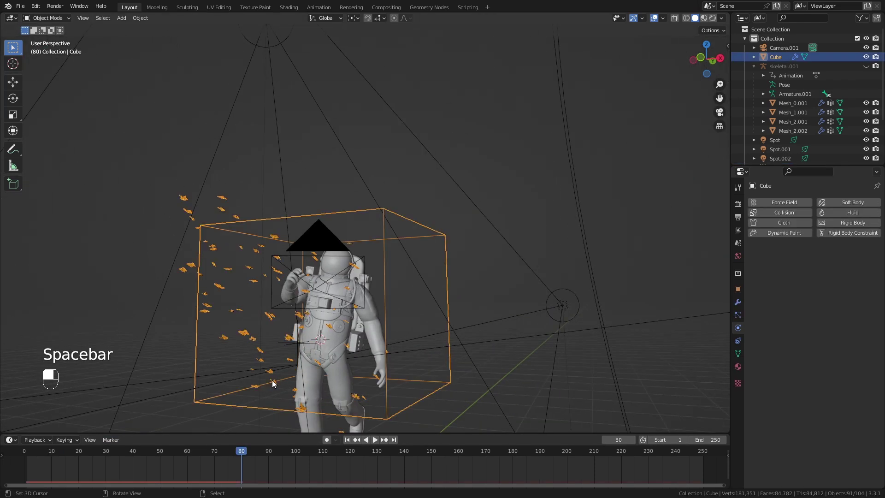
middle_click_drag(268, 381, 288, 385)
key("s")
key("z")
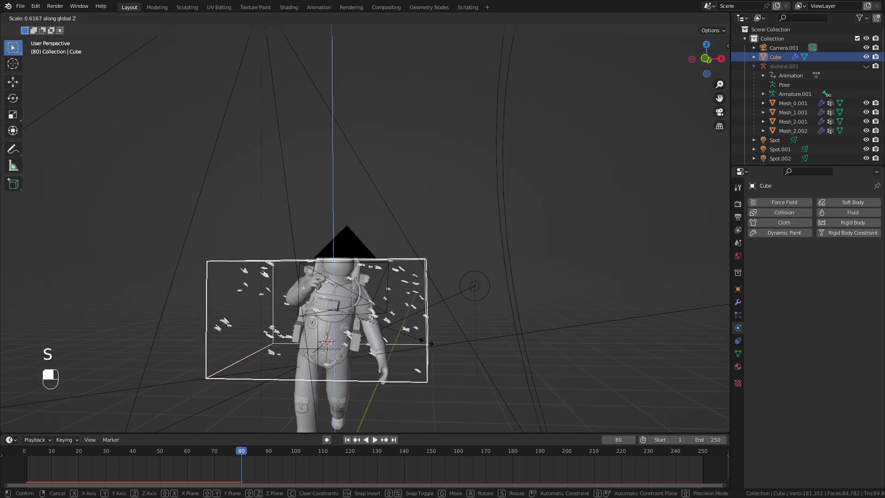
left_click(409, 335)
Raise the emitter cube along Z around the astronaut's head and torso, and readjust its Z scale
key("g")
key("z")
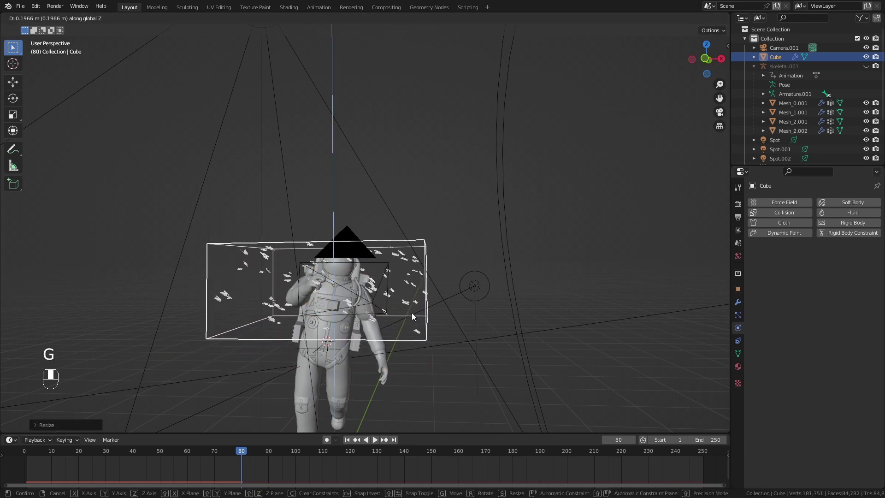
left_click(479, 299)
middle_click_drag(479, 299, 394, 310)
key("s")
key("z")
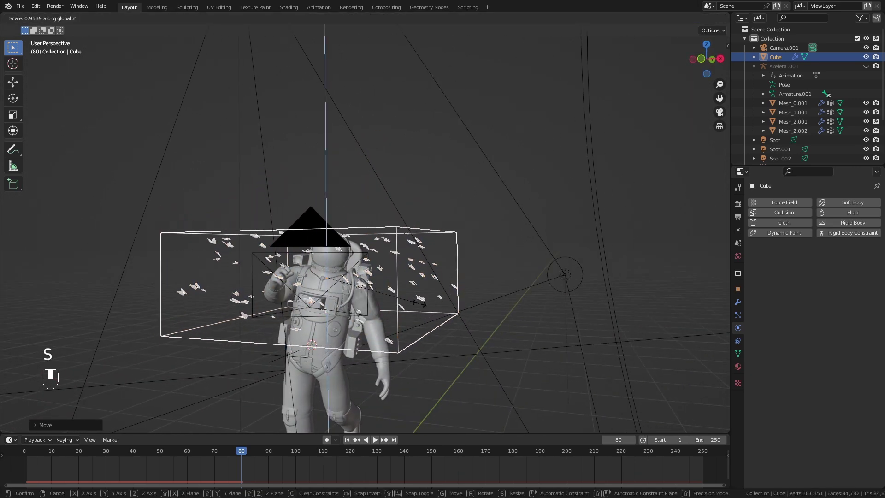
left_click(427, 303)
In camera view, set the turbulence field's Strength to 3, Size to 7.66 and Flow to 5.3, and the timeline's end frame to 90
left_click(719, 112)
scroll(261, 397, "up", 4)
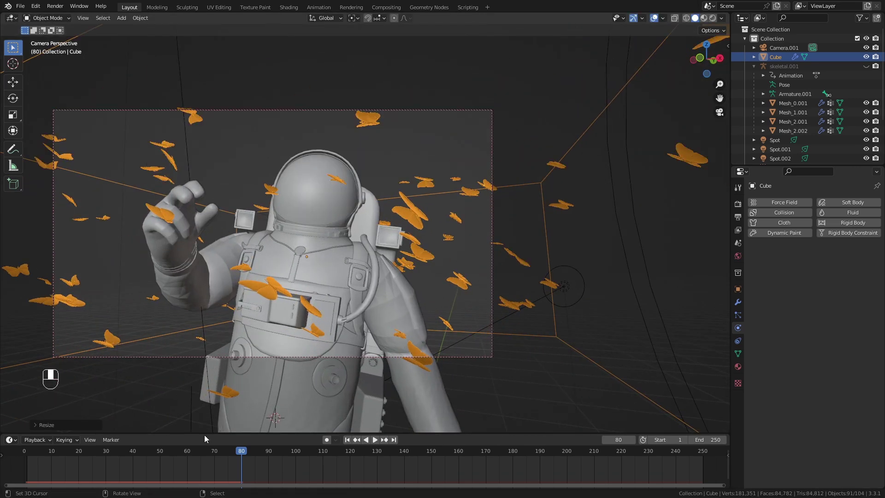
left_click(36, 455)
key("space")
key("shift+alt+z")
key("shift+alt+z")
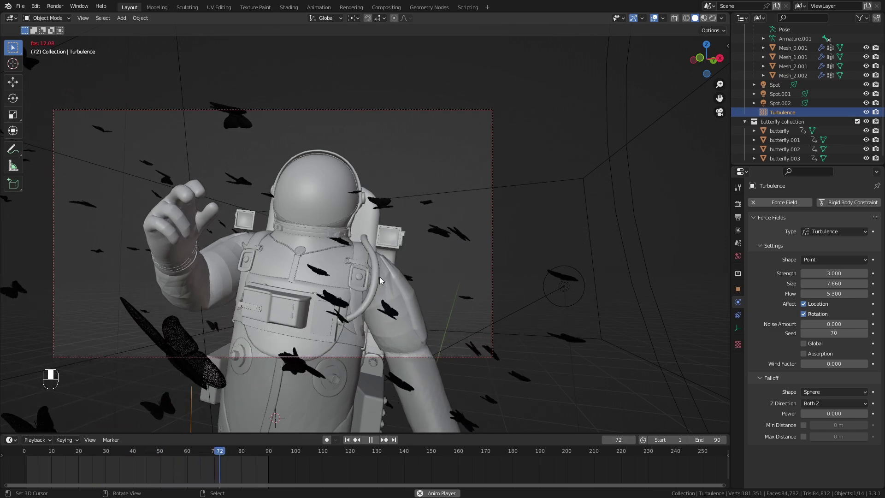
key("space")
Edit the emitter cube's mesh and raise its top face along Z well above the astronaut's helmet
middle_click_drag(347, 285, 343, 284)
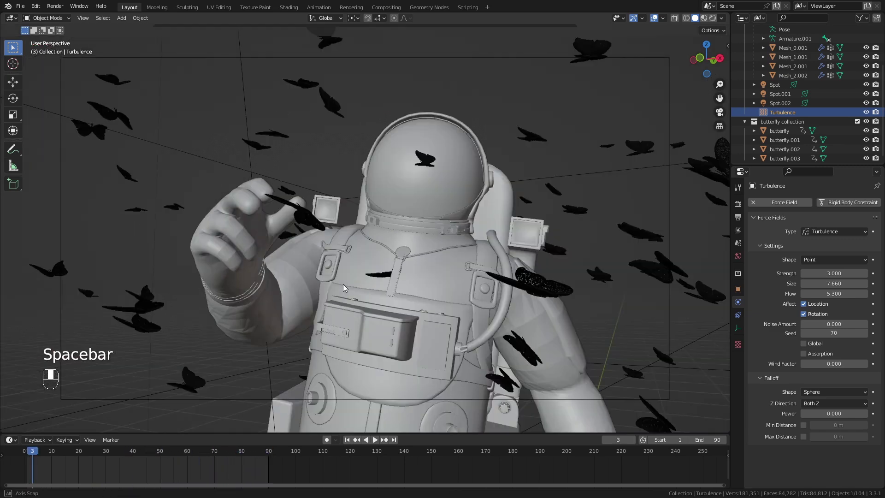
scroll(353, 286, "down", 8)
key("shift+alt+z")
key("shift+alt+z")
scroll(380, 291, "up", 3)
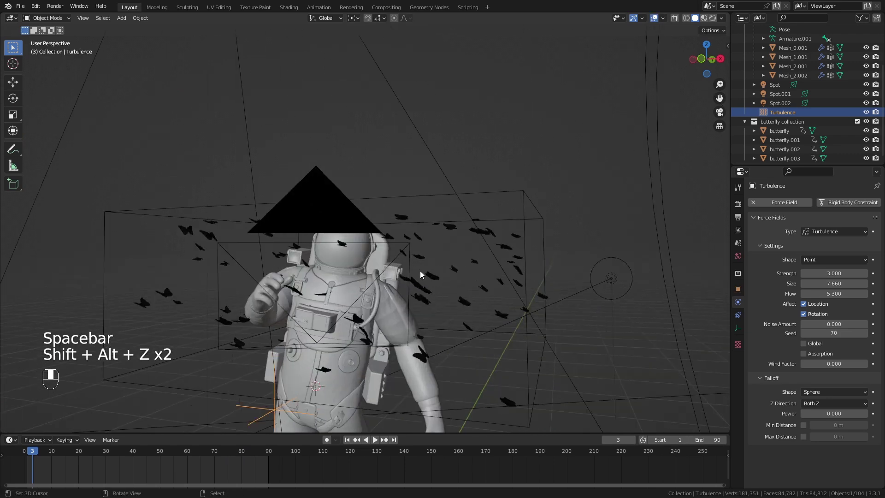
left_click(428, 261)
key("Tab")
key("3")
left_click(461, 252)
key("g")
key("z")
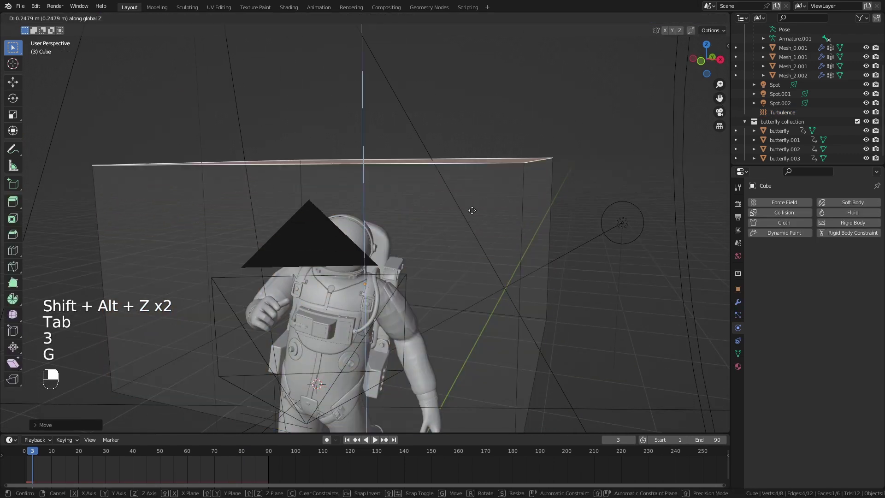
left_click(492, 187)
Move the emitter cube's side face outward along a single axis and return to Object Mode
mouse_move(406, 267)
middle_mouse_down()
mouse_move(434, 251)
mouse_move(410, 263)
middle_mouse_up()
right_click(550, 296)
middle_click_drag(551, 296, 539, 288)
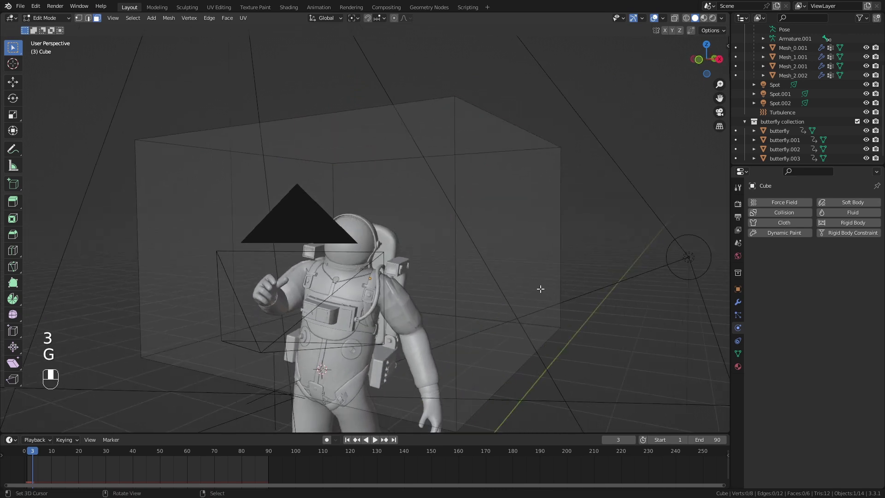
right_click(542, 287)
key("g")
middle_click(560, 290)
left_click(586, 299)
key("Tab")
middle_click_drag(397, 269, 442, 268)
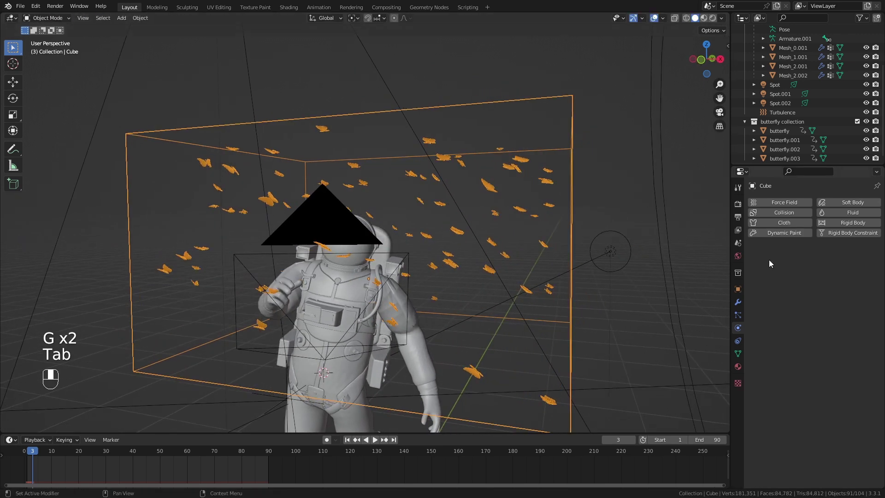
Set the emitter cube's particle Number to 120 and play the animation in camera view
left_click(737, 315)
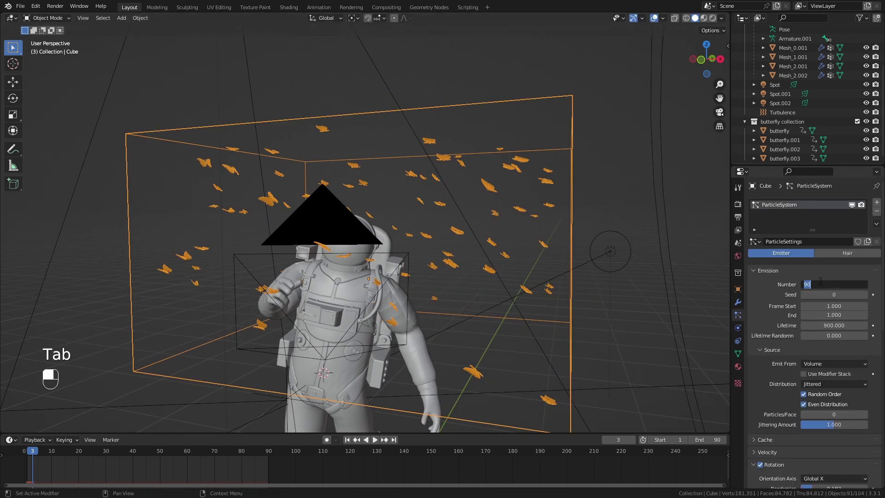
key("KP_0")
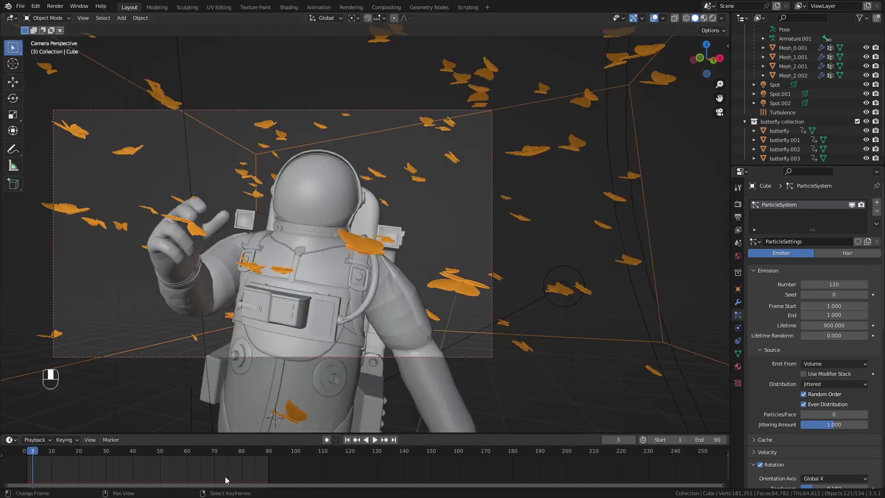
key("space")
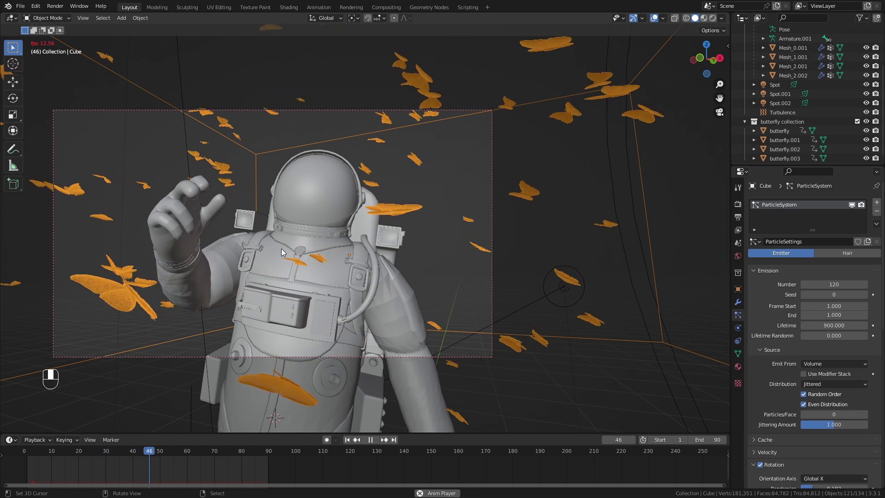
key("space")
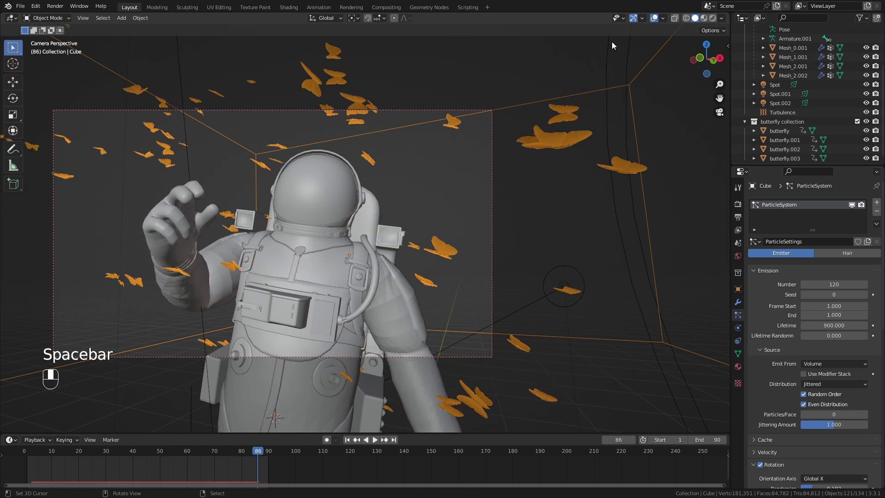
Preview the butterfly animation in Rendered shading through the camera, and in Solid shading from around the emitter cube
left_click(712, 17)
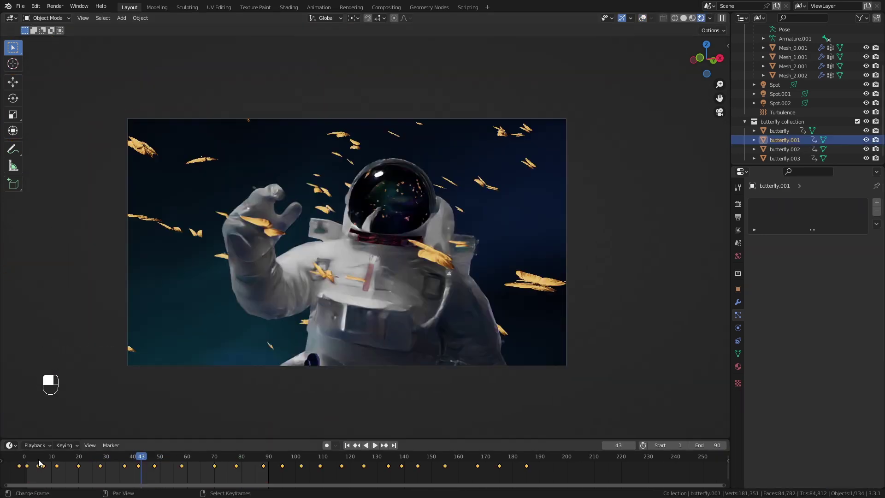
key("space")
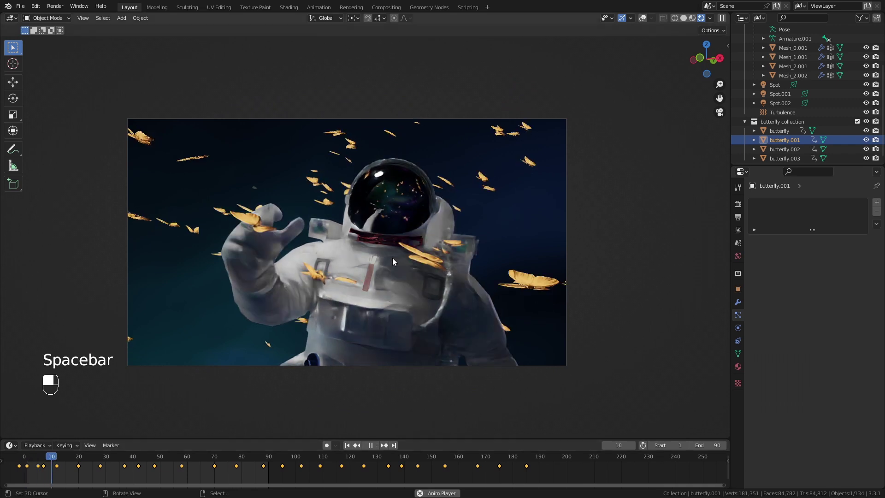
scroll(496, 248, "up", 1)
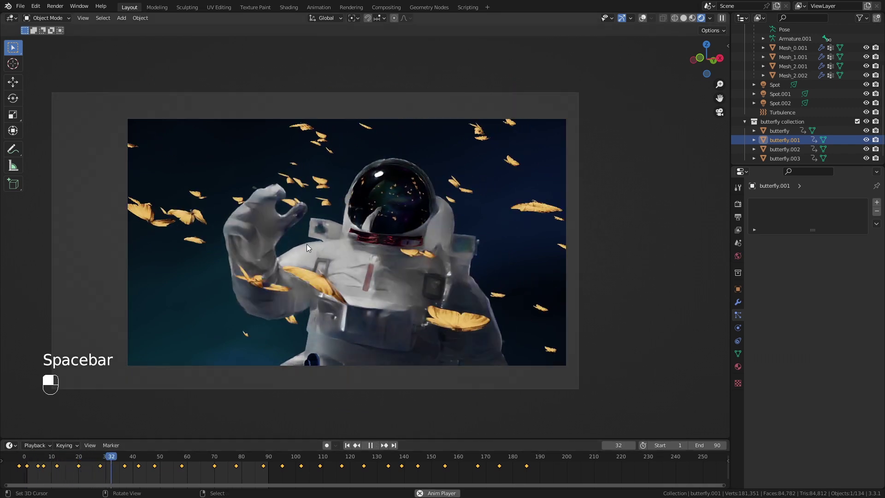
key("space")
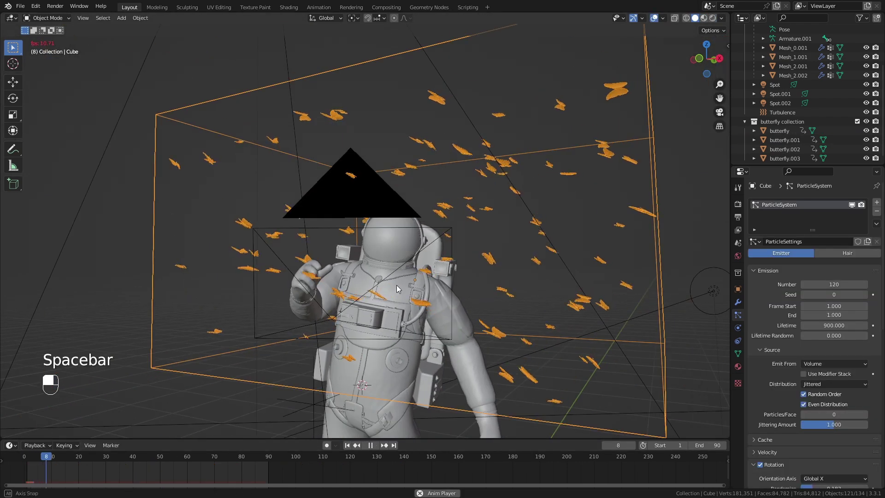
middle_click_drag(397, 285, 399, 285)
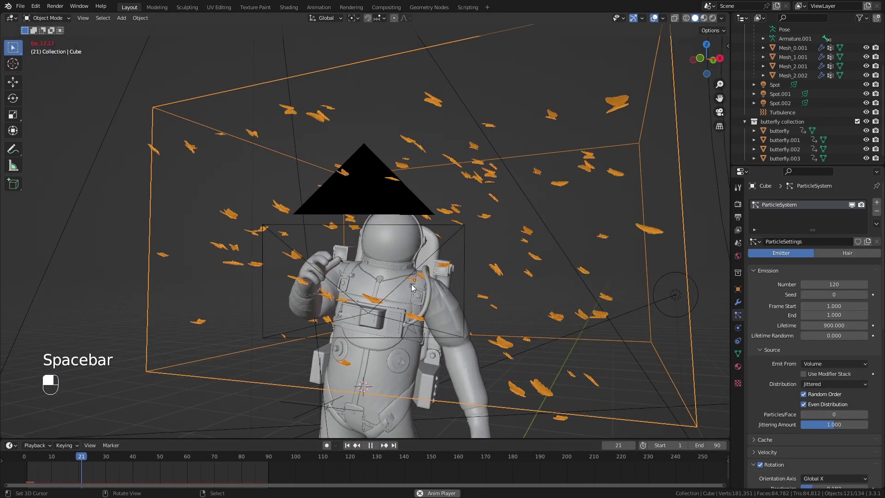
key("space")
key("space")
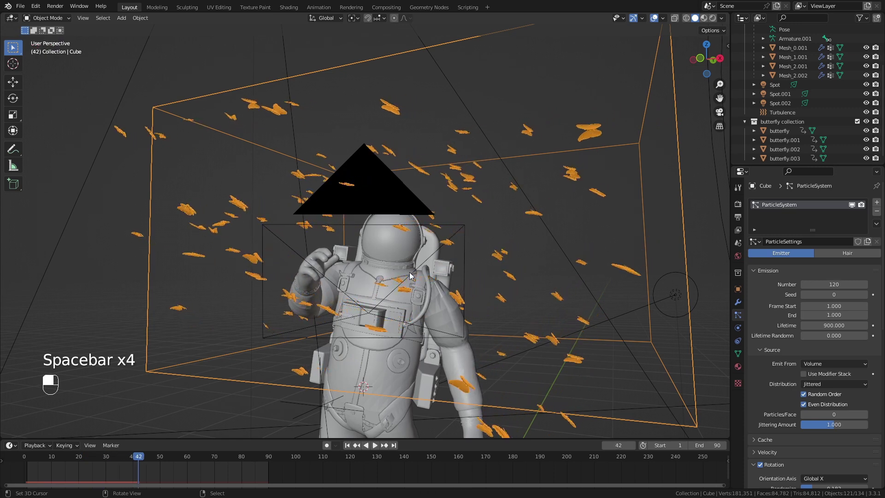
middle_click_drag(411, 275, 418, 275)
key("space")
Add a Wind force field, scale it to 0.311 and place it low by the astronaut's legs
key("shift+a")
left_click(463, 283)
scroll(433, 299, "down", 4)
key("g")
key("z")
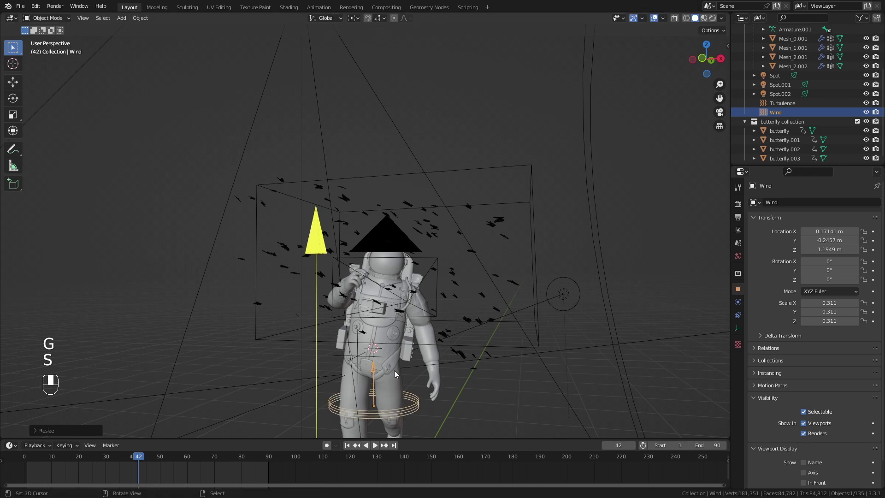
Set the wind field's Strength to 0.2, raise the cube's particle Number to 150, and check the motion in camera view
left_click(737, 301)
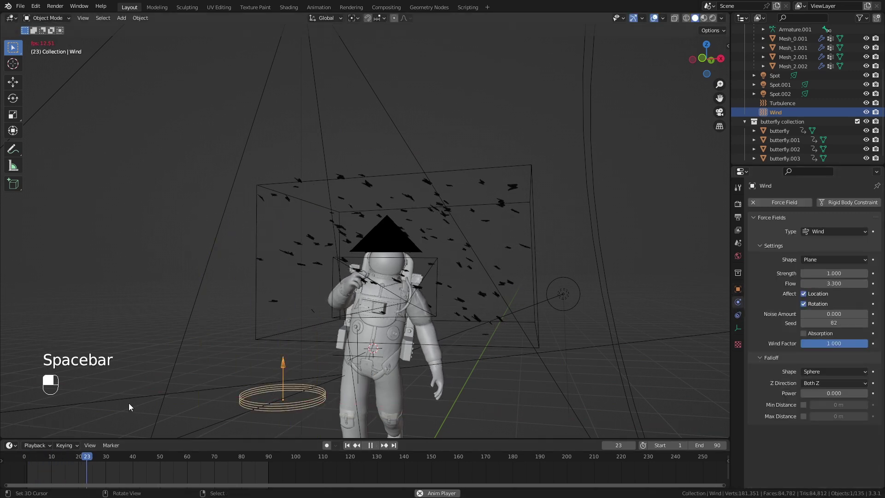
key("KP_0")
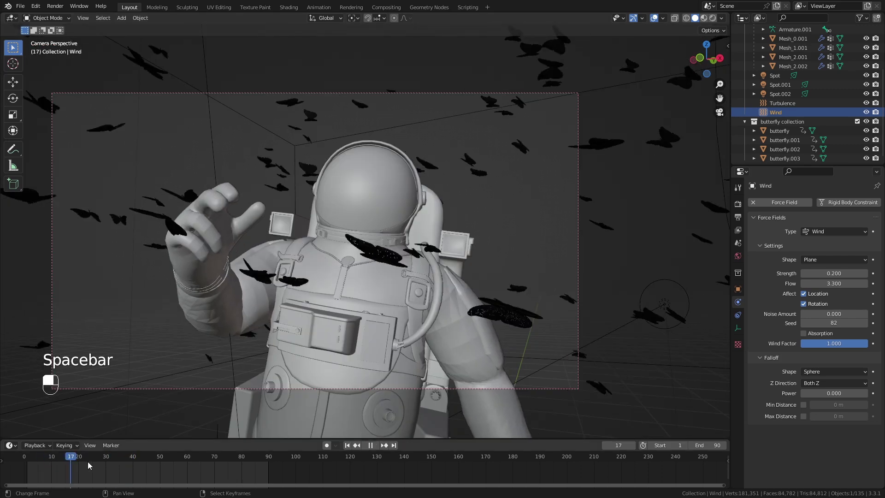
left_click_drag(51, 461, 289, 449)
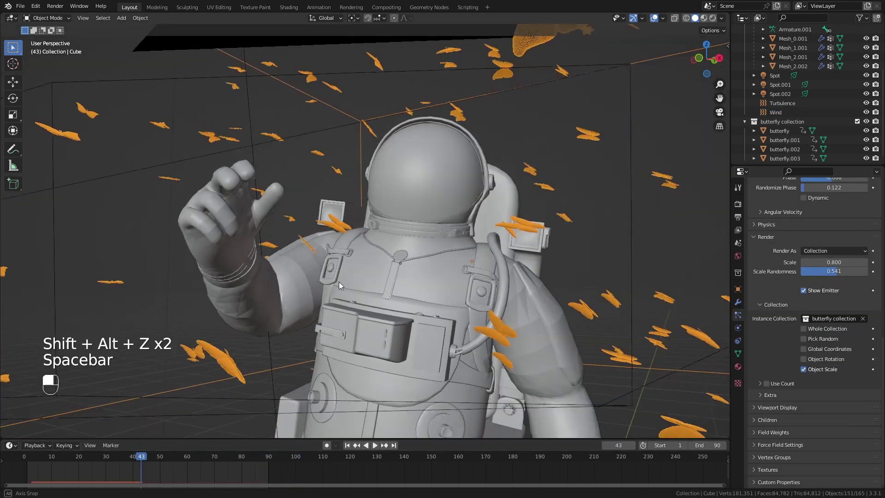
Play and scrub the animation, examining closely where butterflies pass through the astronaut's chest and shoulder
key("space")
key("space")
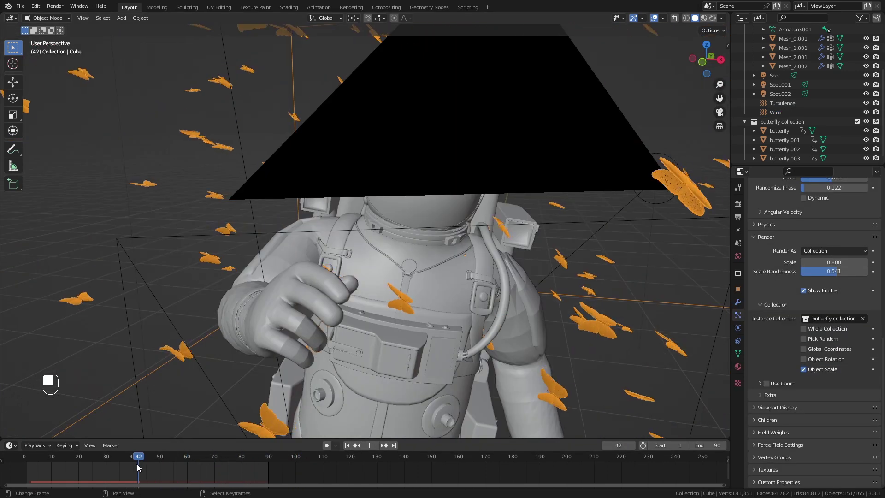
left_click_drag(137, 463, 146, 461)
middle_click_drag(276, 309, 361, 346)
scroll(361, 346, "up", 3)
left_click_drag(216, 461, 253, 462)
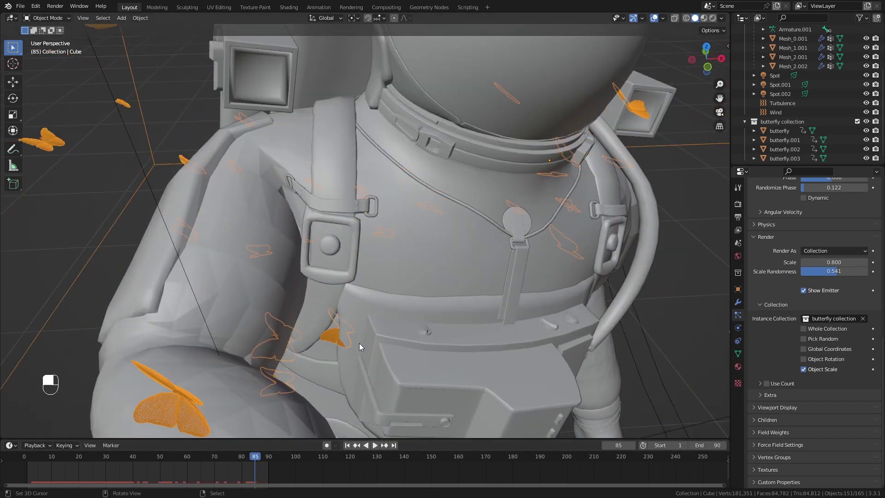
scroll(313, 349, "up", 4)
scroll(308, 340, "down", 8)
middle_click_drag(327, 346, 332, 268)
scroll(293, 305, "up", 4)
right_click(278, 302)
scroll(283, 302, "down", 5)
right_click(323, 295)
scroll(301, 286, "up", 4)
Select the astronaut's body mesh, Mesh_2.001, and add Collision physics to it
left_click(300, 286)
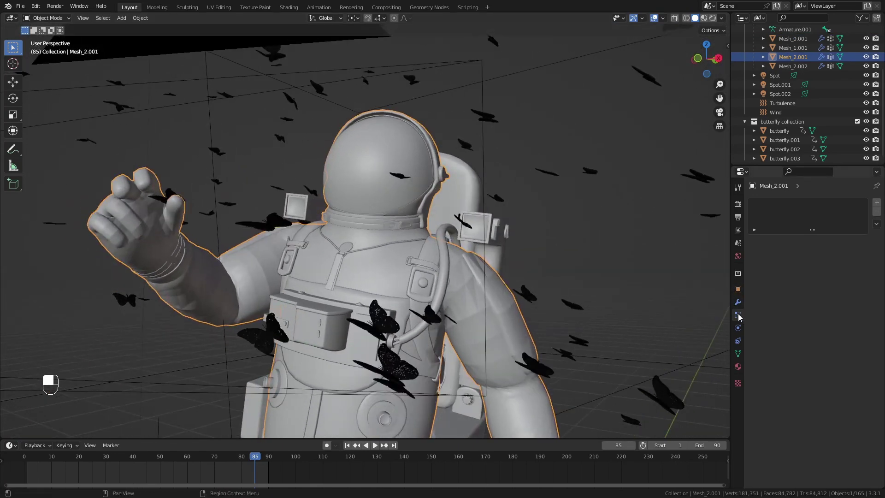
left_click(797, 212)
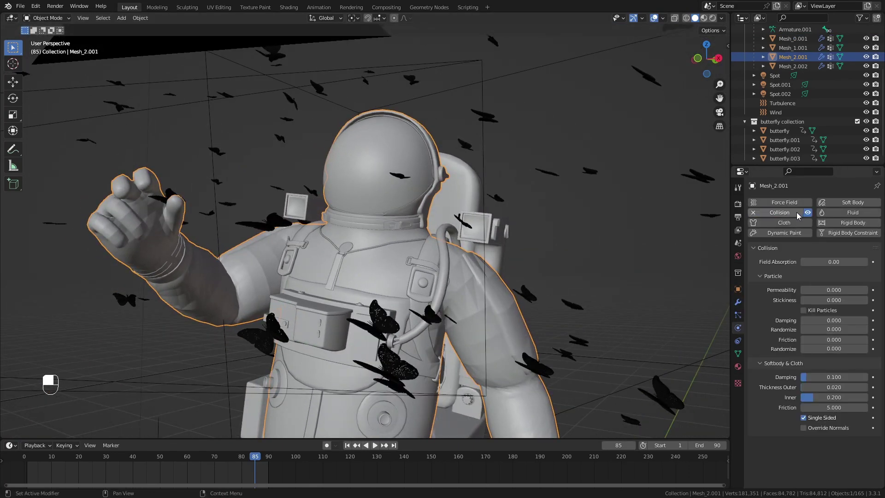
middle_click_drag(609, 270, 443, 288)
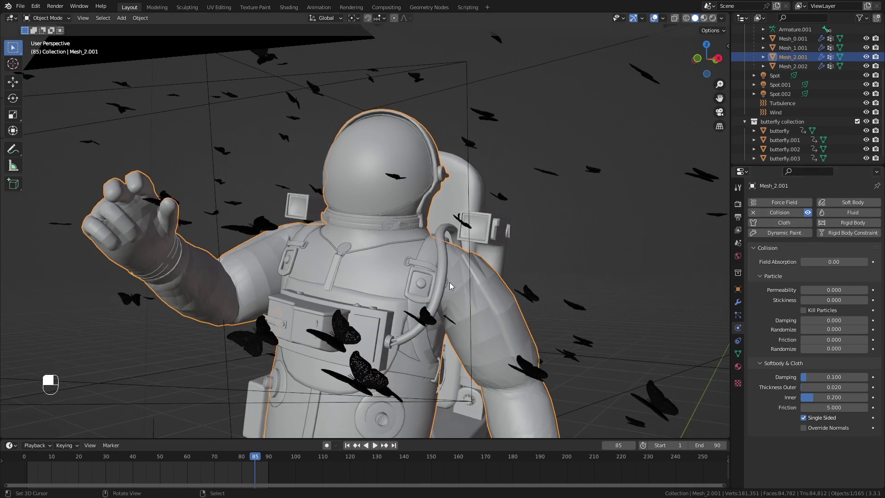
Select parts on the astronaut's chest and inspect how the butterflies move around the body
middle_click_drag(450, 282, 311, 261)
left_click(311, 261)
left_click(292, 294)
left_click(313, 305)
left_click(327, 305)
left_click(282, 297)
middle_click_drag(283, 297, 314, 276)
scroll(314, 274, "up", 3)
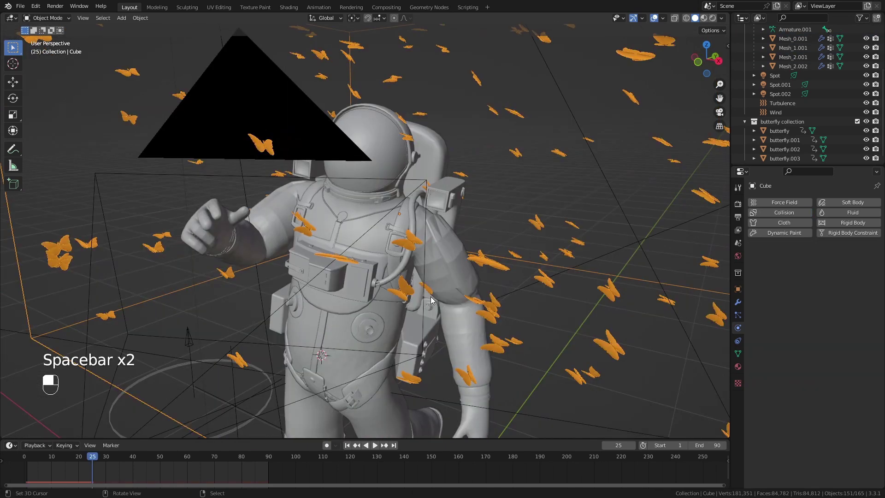
middle_click_drag(431, 300, 484, 291)
Open the cube's particle settings and play and scrub the butterfly animation in camera view
left_click(737, 315)
middle_click_drag(571, 239, 420, 258)
left_click(719, 112)
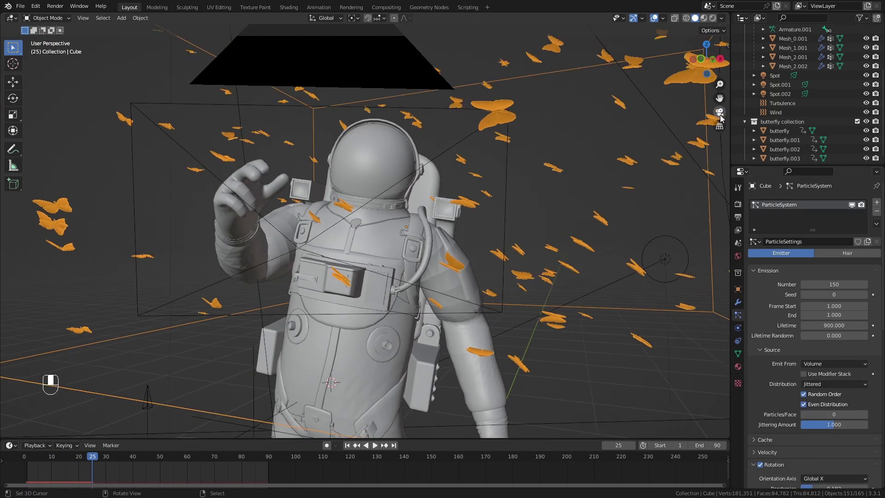
key("space")
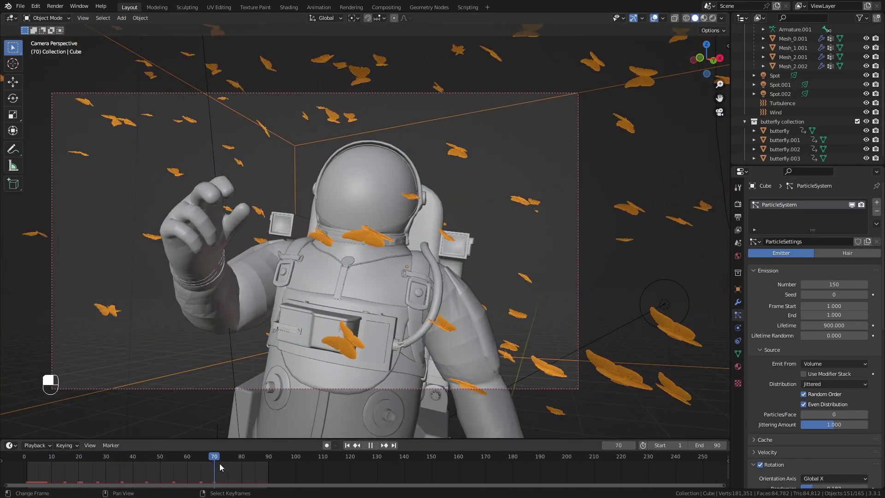
key("space")
left_click_drag(192, 462, 174, 462)
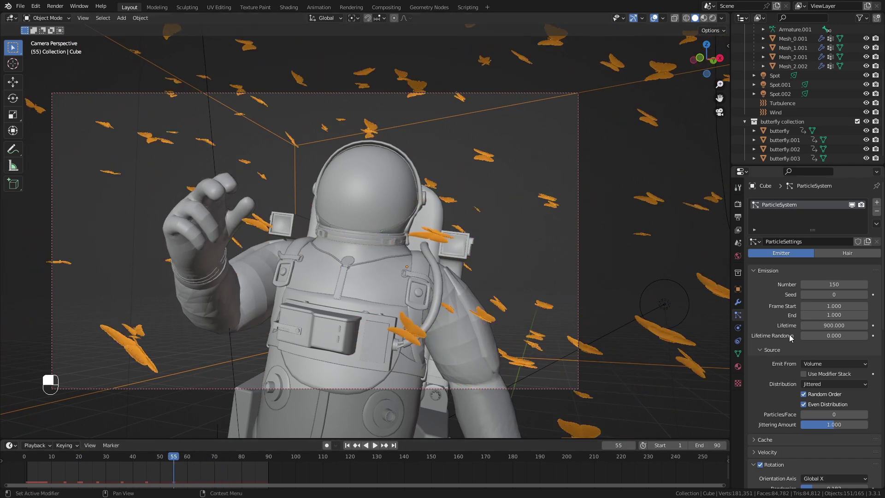
Try a particle Seed of 10, settle on 13, and replay the animation in camera view to compare the butterfly layouts
scroll(790, 340, "down", 4)
scroll(791, 341, "up", 2)
left_click_drag(833, 258, 848, 257)
key("space")
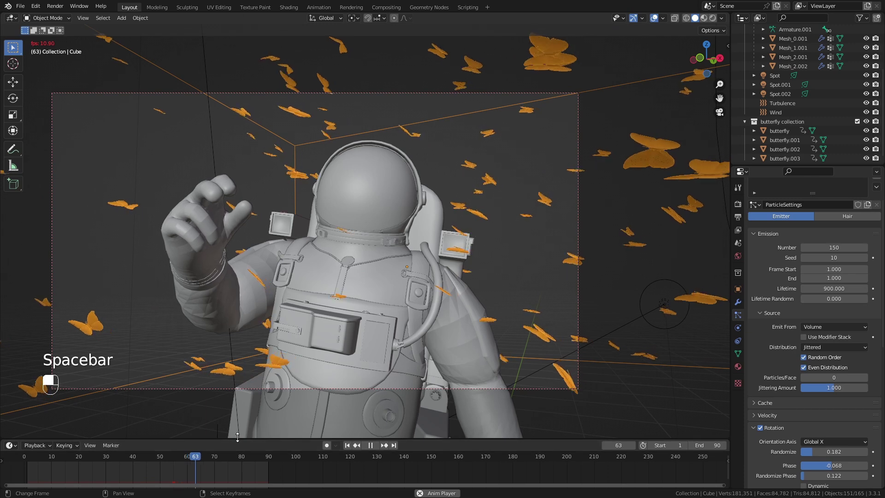
left_click(36, 462)
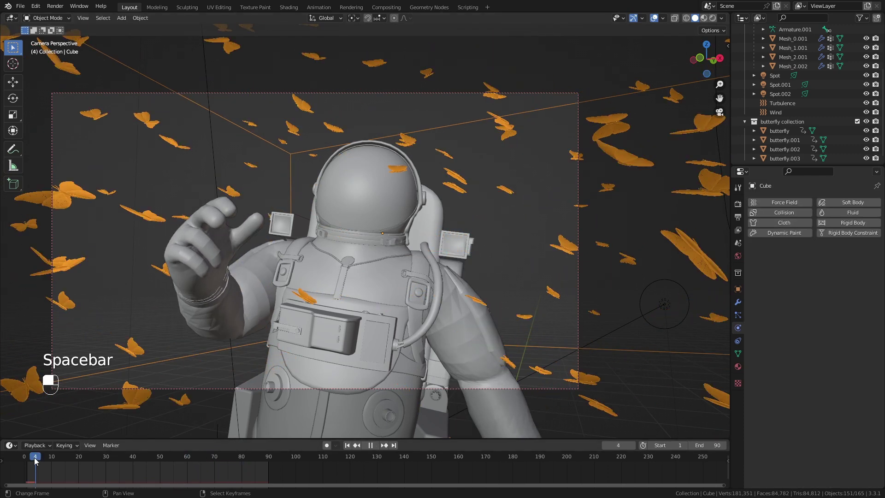
key("space")
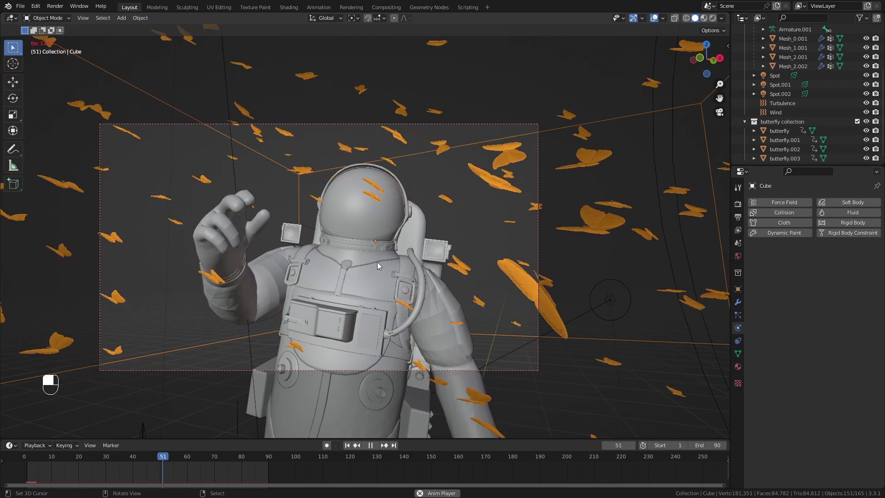
key("space")
middle_click_drag(374, 261, 398, 254)
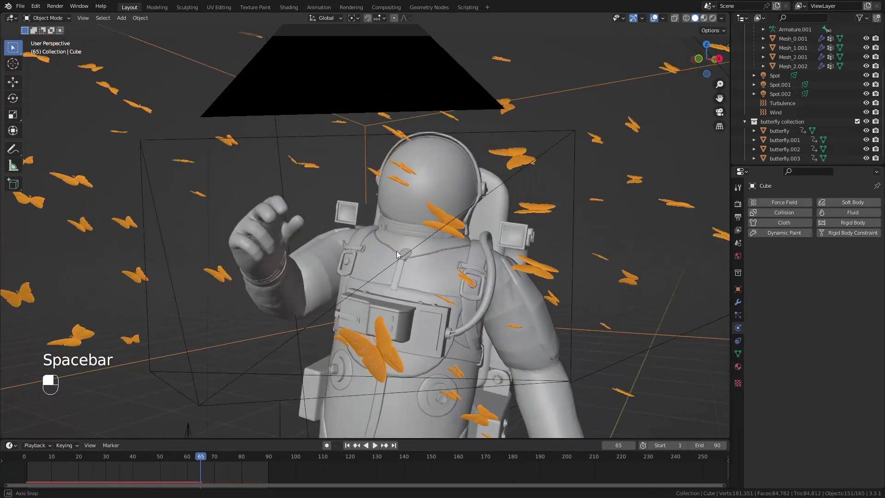
Open the cache settings of the cube's particle system and bake the butterfly simulation
left_click(741, 316)
scroll(759, 372, "down", 2)
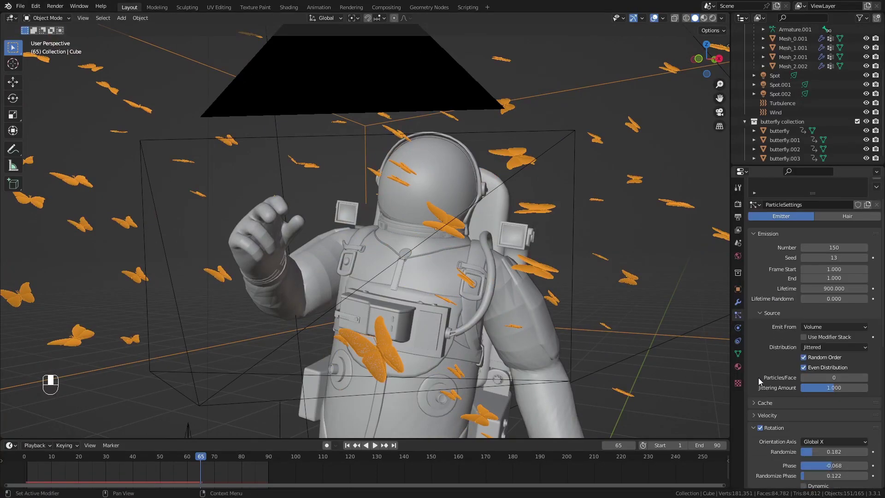
middle_click_drag(372, 257, 465, 295)
middle_click_drag(666, 302, 592, 320)
scroll(756, 341, "down", 2)
left_click(761, 365)
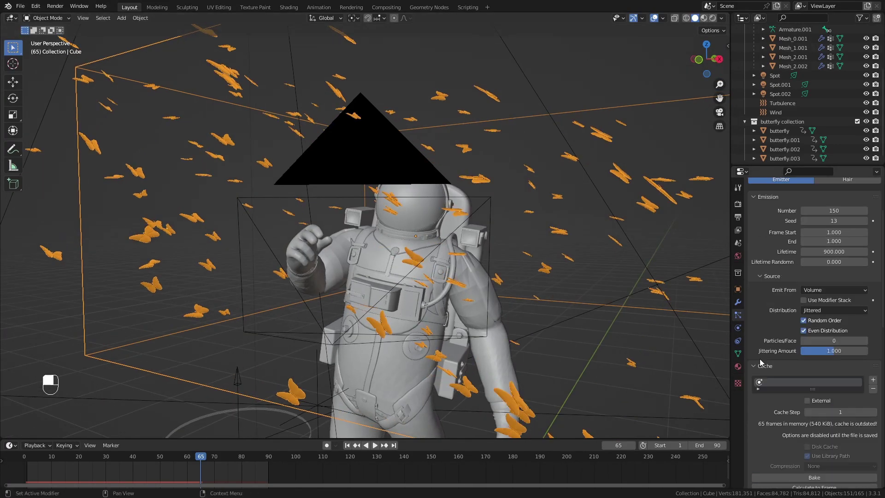
scroll(757, 354, "down", 6)
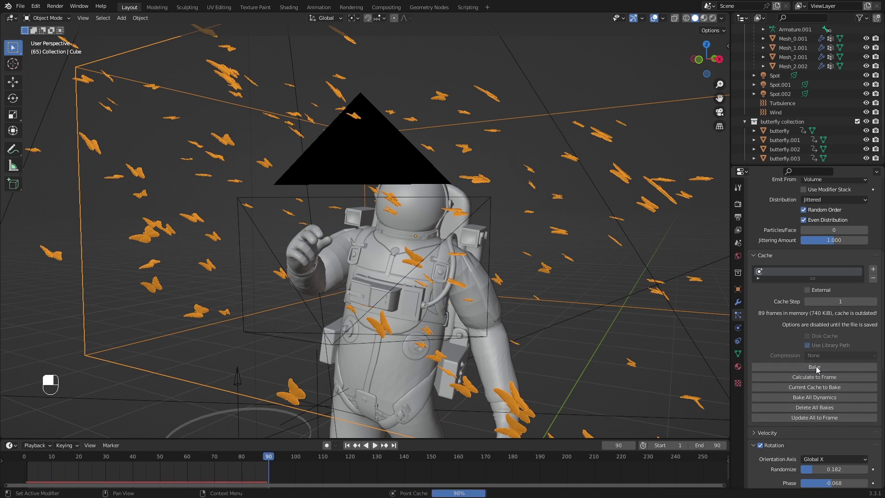
Play the baked simulation and review the locked particle settings and the Delete Bake option
key("space")
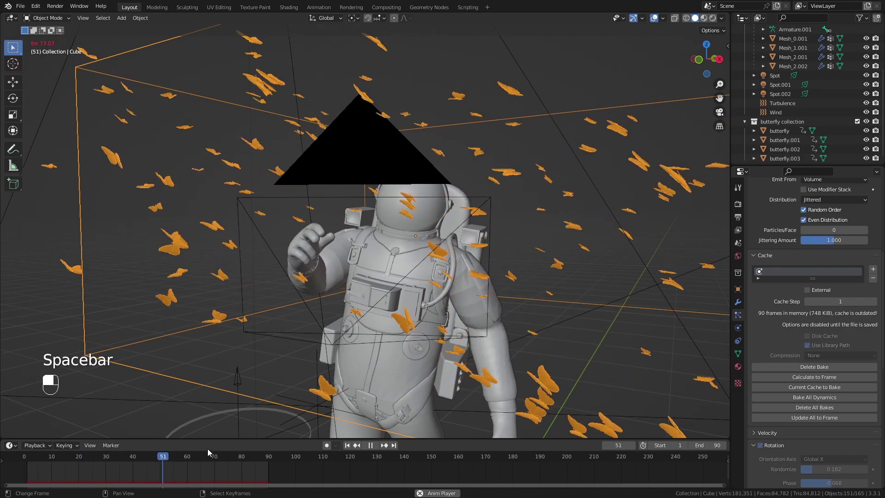
scroll(833, 339, "up", 2)
scroll(825, 340, "down", 2)
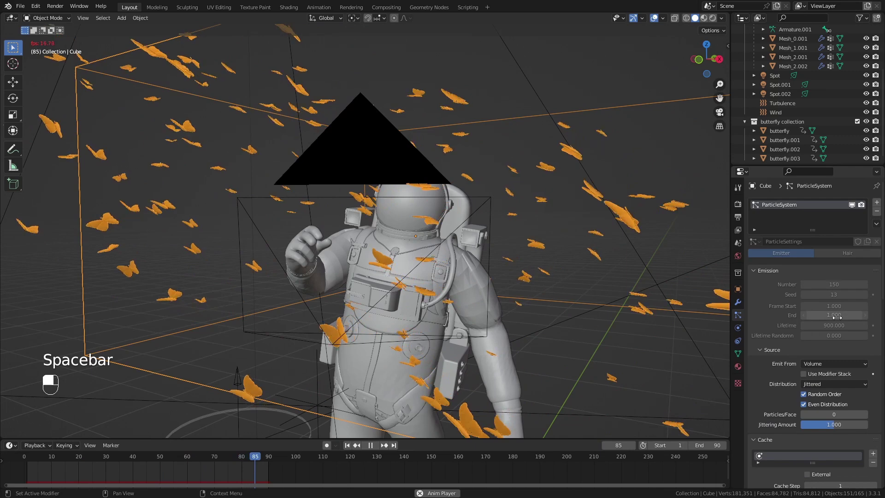
key("space")
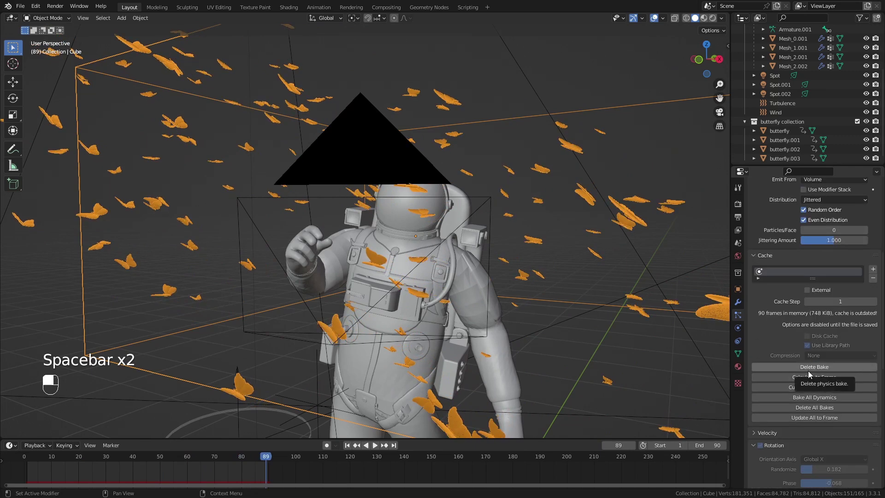
scroll(817, 373, "up", 8)
scroll(718, 327, "up", 1)
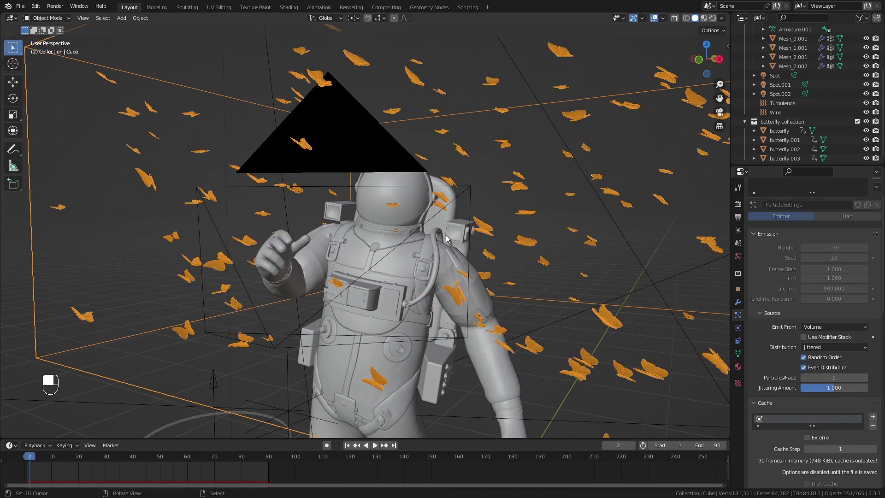
Play the baked butterfly animation from its start in camera view
key("space")
left_click(719, 112)
key("space")
key("space")
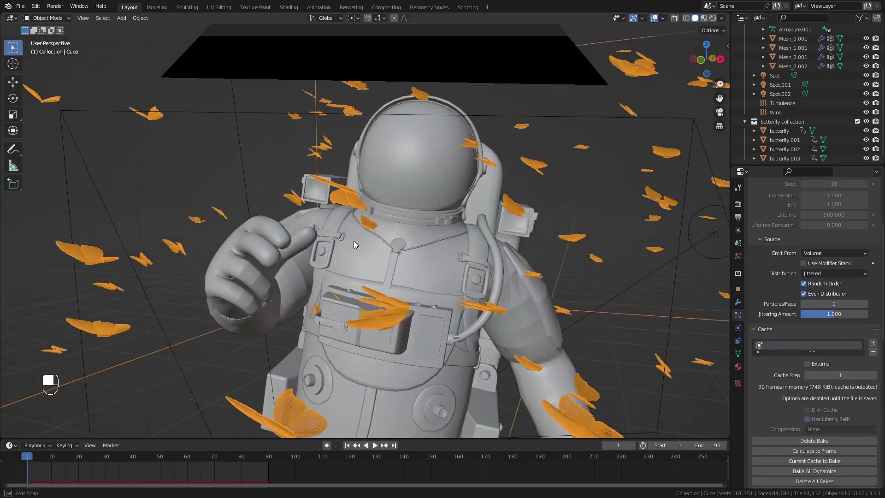
Duplicate the first butterfly in the butterfly collection and move the copy to the Scene Collection
scroll(283, 257, "up", 2)
middle_click_drag(353, 240, 314, 221)
scroll(244, 225, "down", 2)
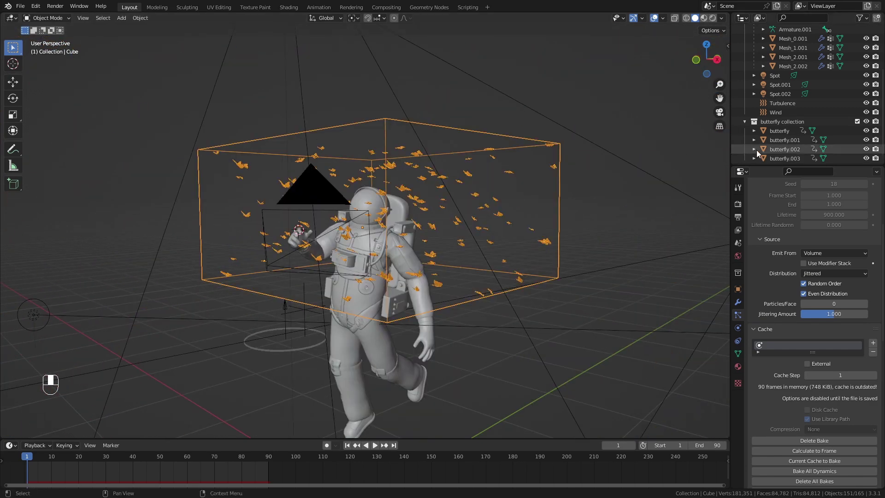
left_click(779, 130)
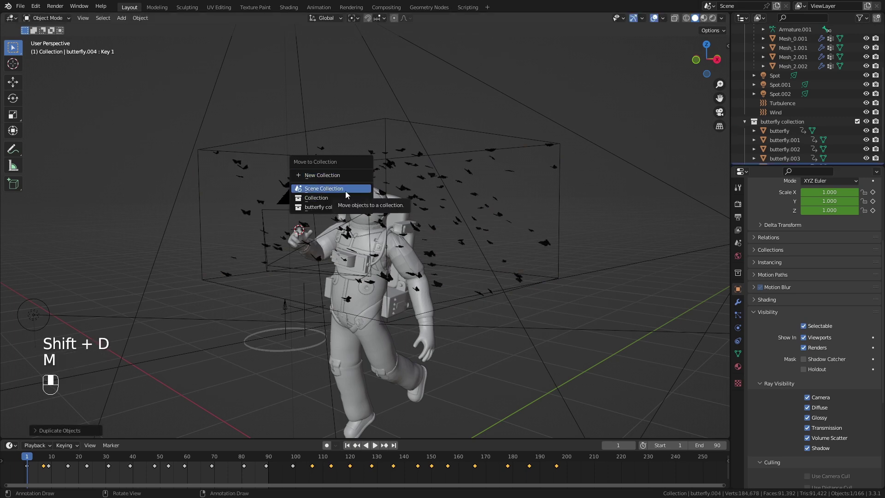
left_click(345, 190)
Snap the butterfly copy to the 3D cursor at the astronaut's raised hand and turn it to 176° about Z at frame 31
scroll(323, 203, "up", 5)
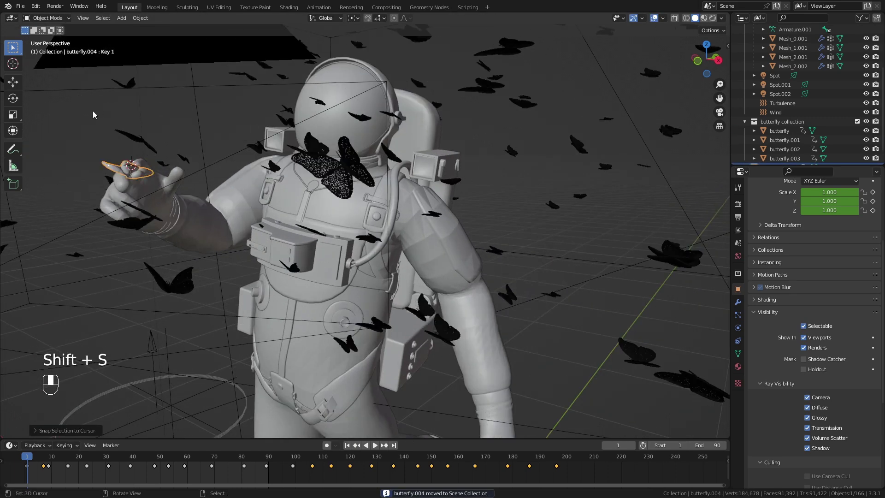
middle_click_drag(80, 98, 187, 141, "shift")
scroll(230, 221, "up", 4)
mouse_move(113, 473)
left_mouse_down()
mouse_move(119, 466)
mouse_move(102, 466)
mouse_move(109, 464)
left_mouse_up()
middle_click_drag(280, 196, 324, 301, "shift")
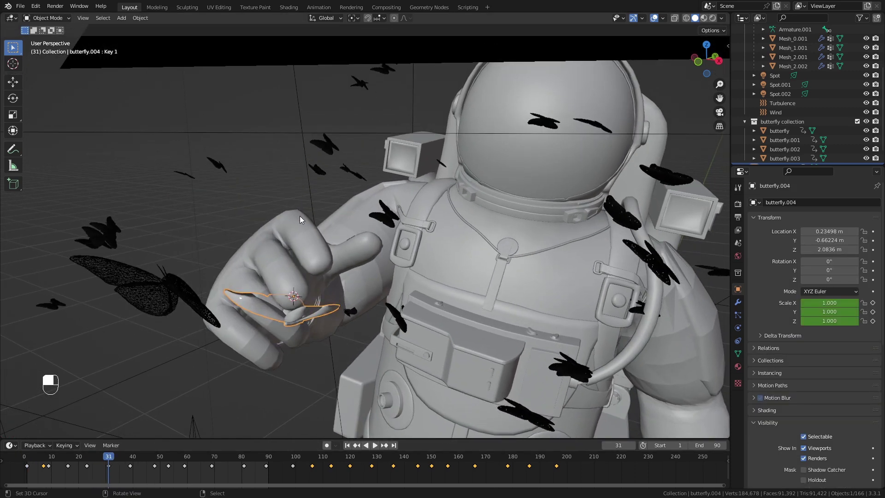
left_click(195, 125)
middle_click_drag(195, 125, 325, 236)
key("r")
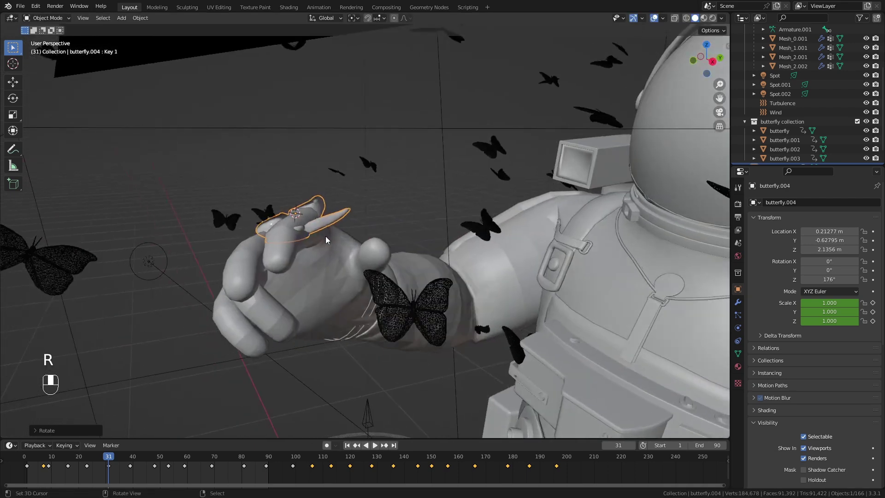
Enable auto keying and keyframe the butterfly resting on the raised fingertip around frame 30, adjusting its height along Z
left_click(326, 446)
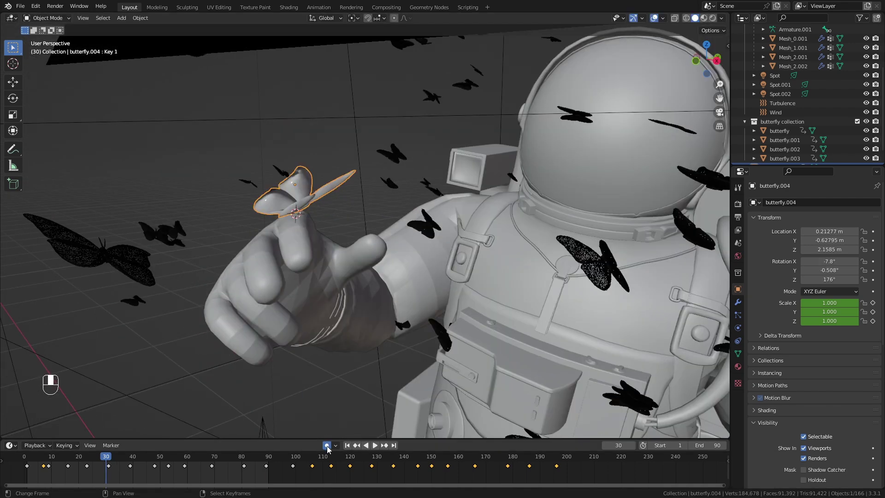
middle_click_drag(338, 262, 312, 234)
key("g")
key("z")
left_click_drag(94, 460, 114, 461)
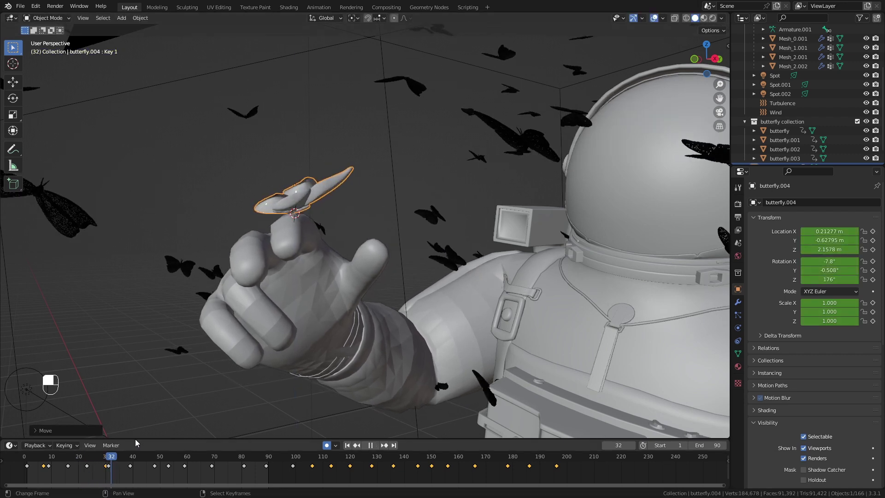
key("space")
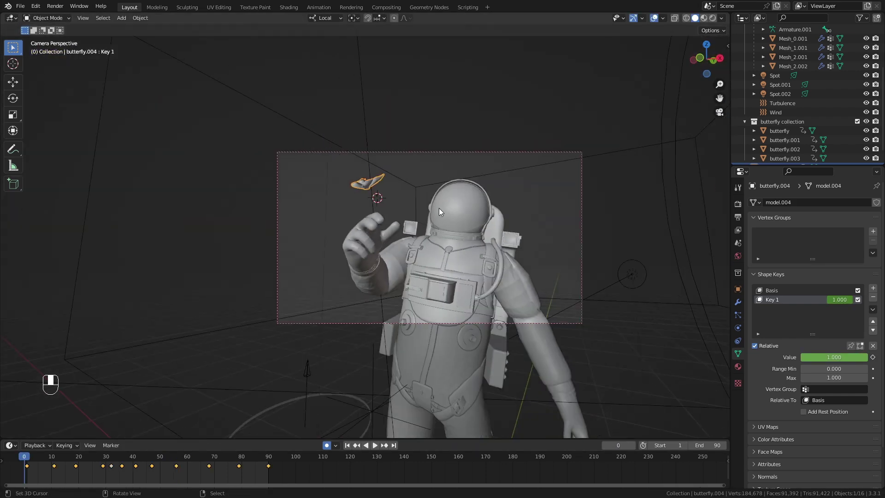
Play the hand butterfly's landing animation in camera view with overlays hidden, and return to frame 1
key("space")
scroll(331, 185, "up", 3)
key("shift+alt+z")
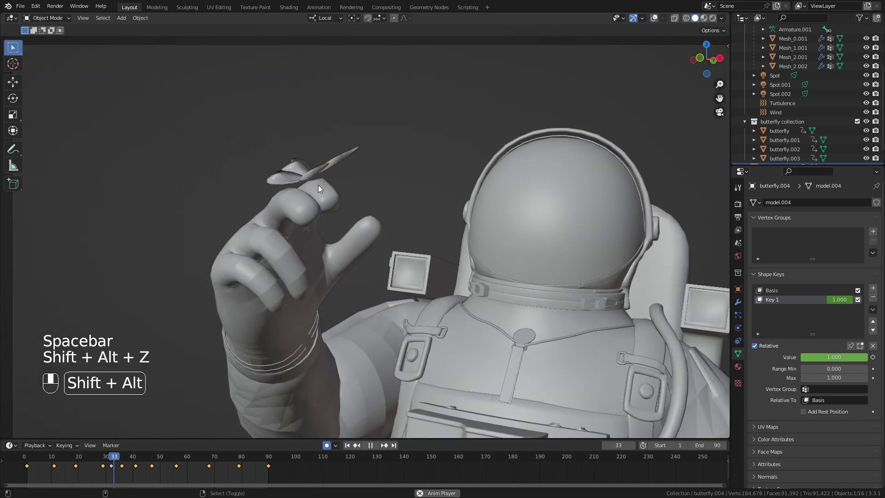
key("shift+alt+z")
scroll(305, 256, "down", 5)
key("shift+alt+z")
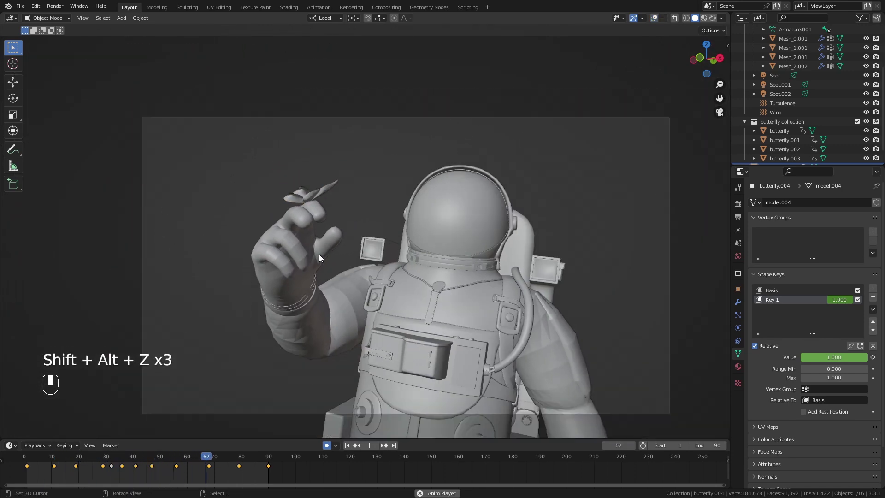
left_click_drag(38, 460, 27, 457)
key("shift+alt+z")
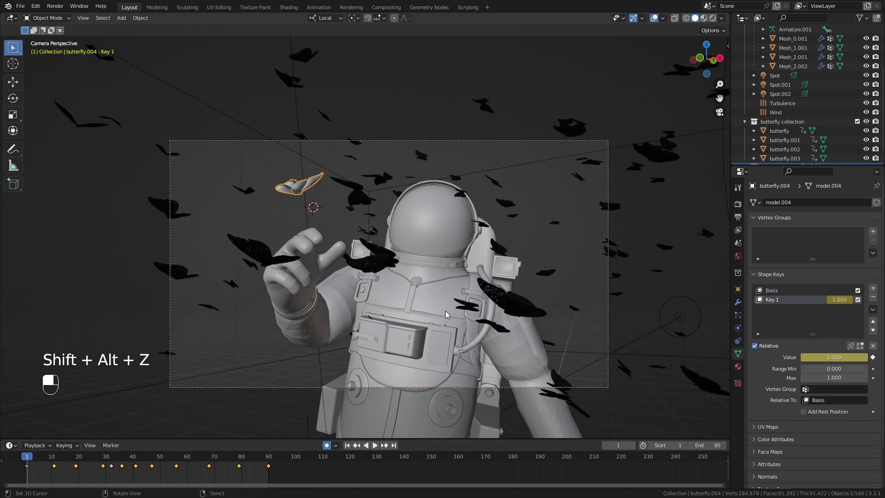
Select the butterfly emitter cube in the full scene and rename it butterfly spawn
middle_click_drag(440, 295, 387, 231)
mouse_move(438, 213)
middle_mouse_down()
mouse_move(411, 231)
mouse_move(430, 218)
middle_mouse_up()
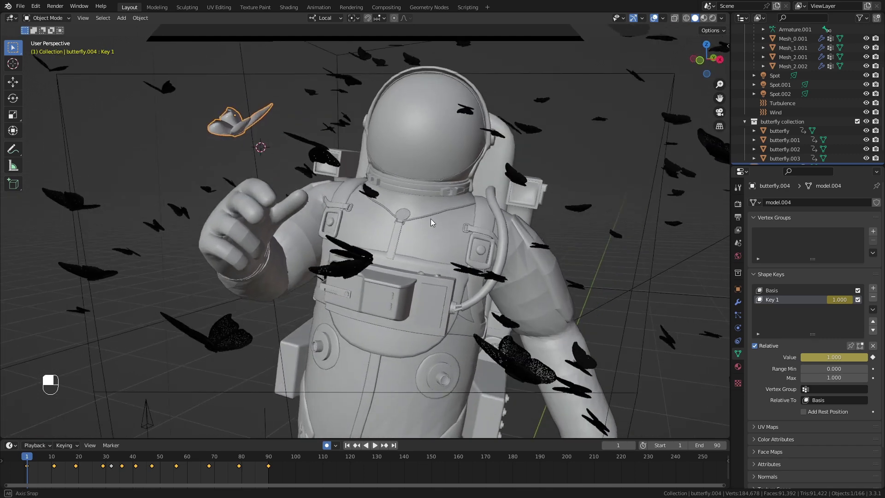
scroll(379, 244, "down", 6)
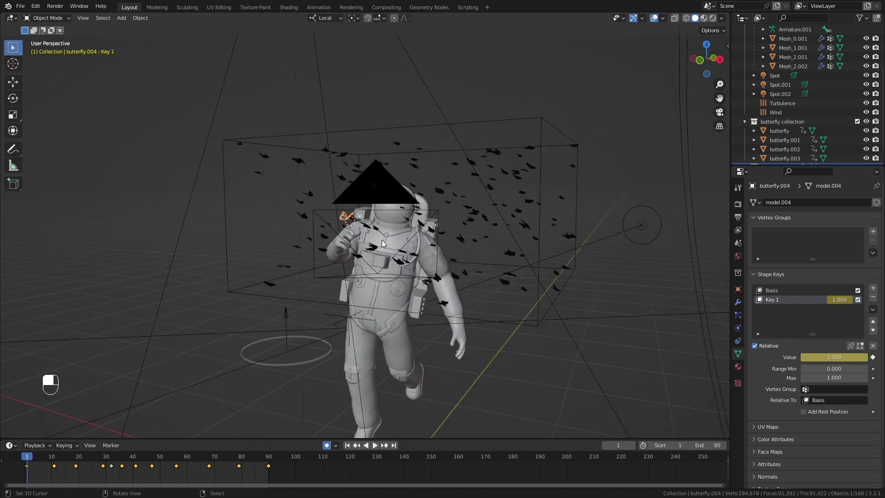
left_click(382, 240)
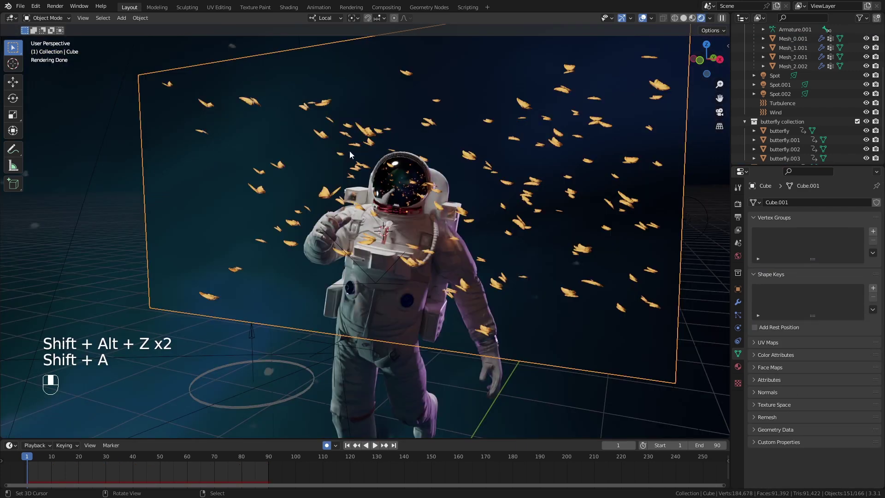
scroll(812, 92, "up", 3)
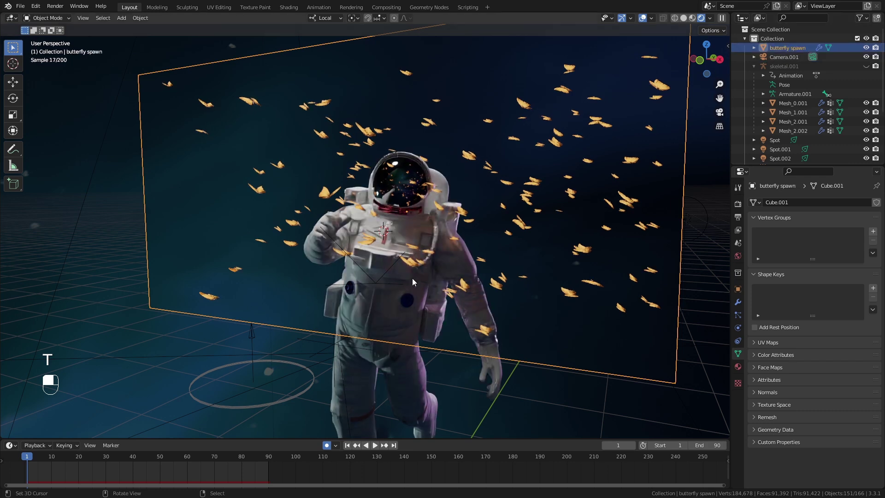
Add a second cube, scaled to enclose the astronaut's upper body, and assign it the transparent material
key("shift+a")
left_click(441, 97)
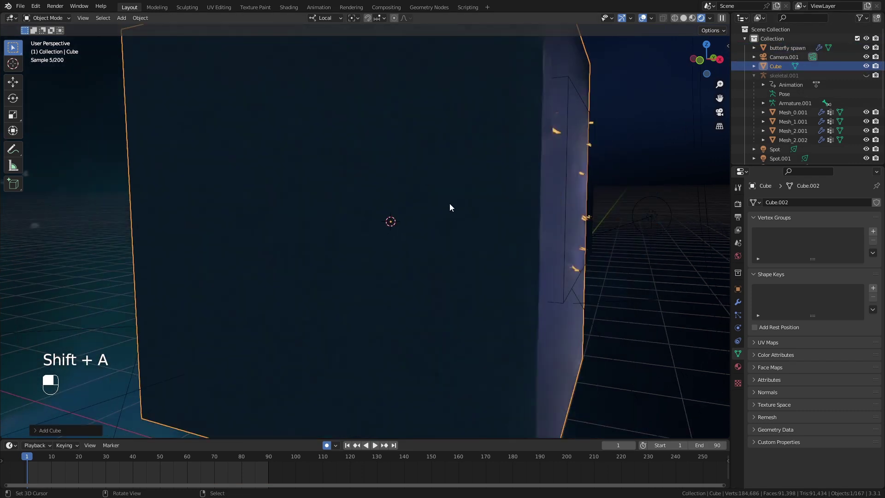
scroll(461, 212, "down", 4)
key("s")
key("s")
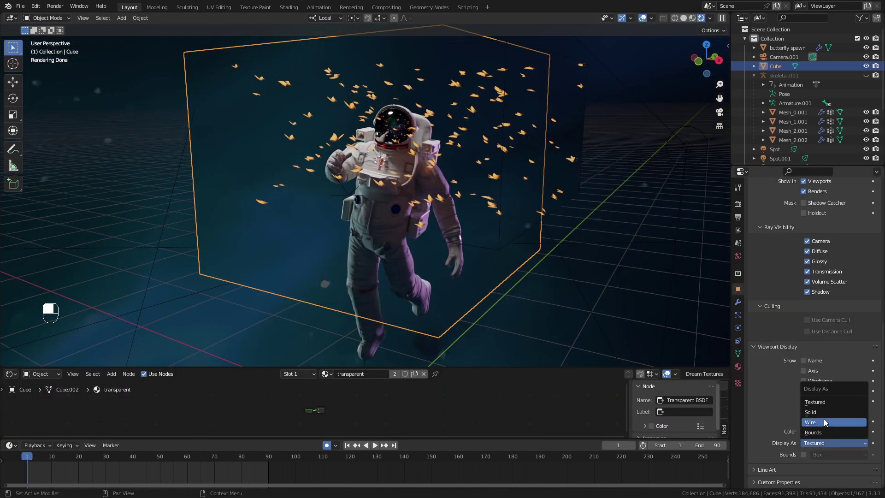
Display the new cube as Wire and resize it around the astronaut
left_click(823, 420)
middle_click_drag(544, 220, 423, 217)
middle_click_drag(422, 210, 419, 234, "shift")
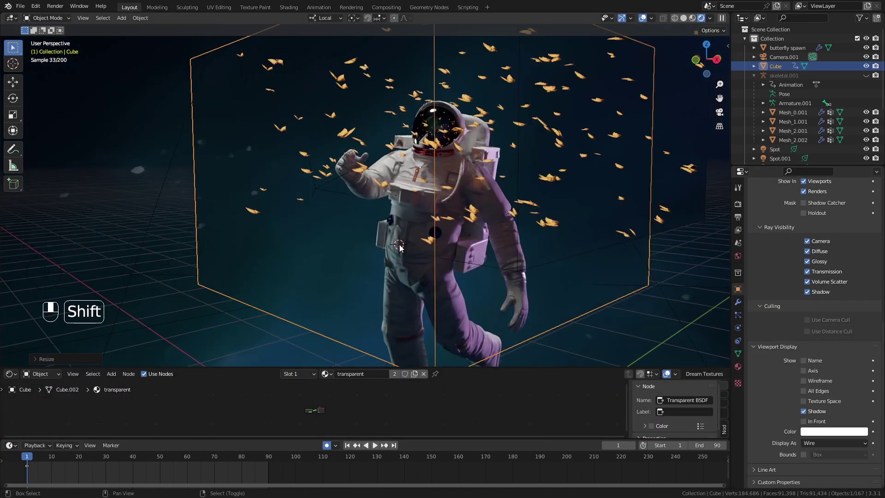
Add an Ico Sphere, scale it down to a small particle and place it beside the source butterflies
key("shift+a")
mouse_move(398, 245)
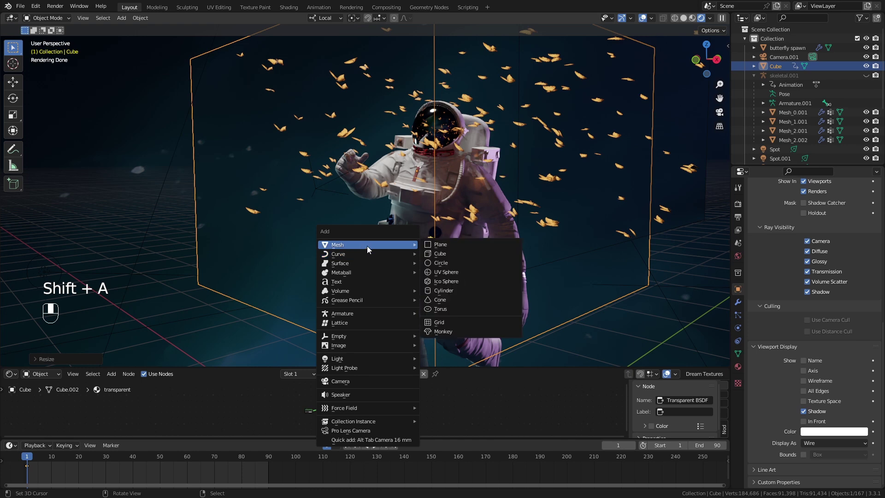
left_click(446, 281)
key("s")
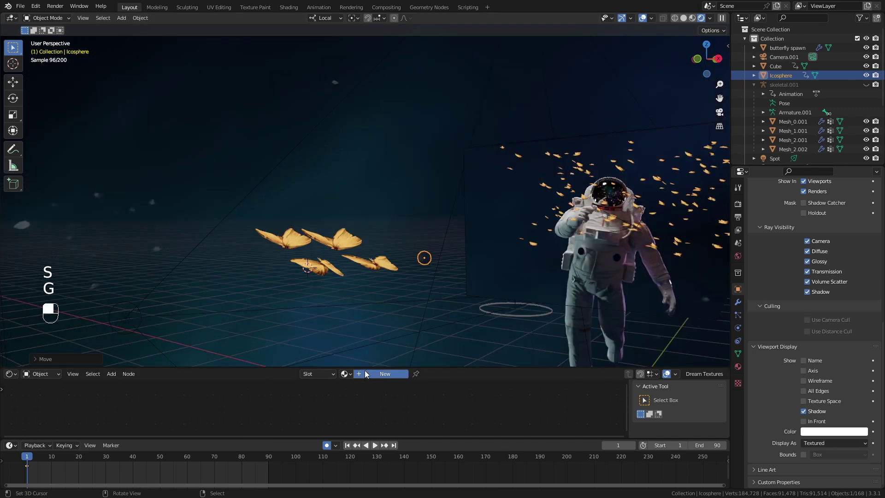
Create a new material on the icosphere and name it "sapce dust"
double_click(384, 373)
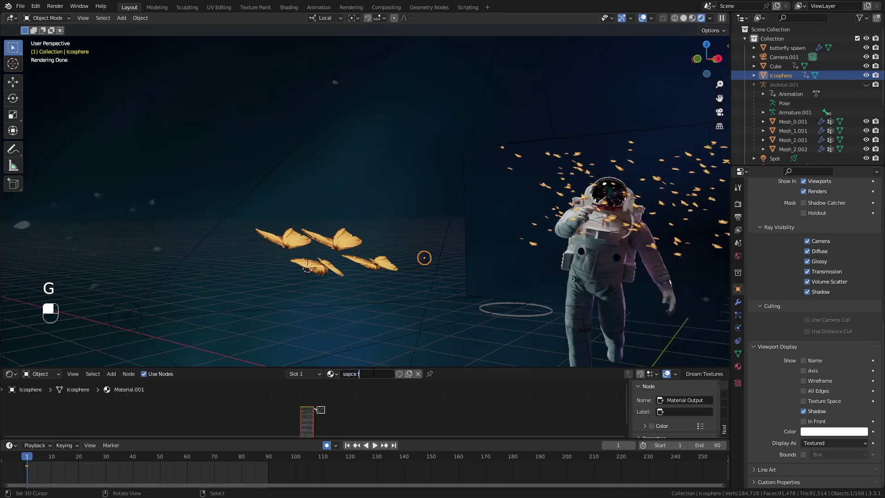
key("Return")
scroll(281, 412, "up", 5)
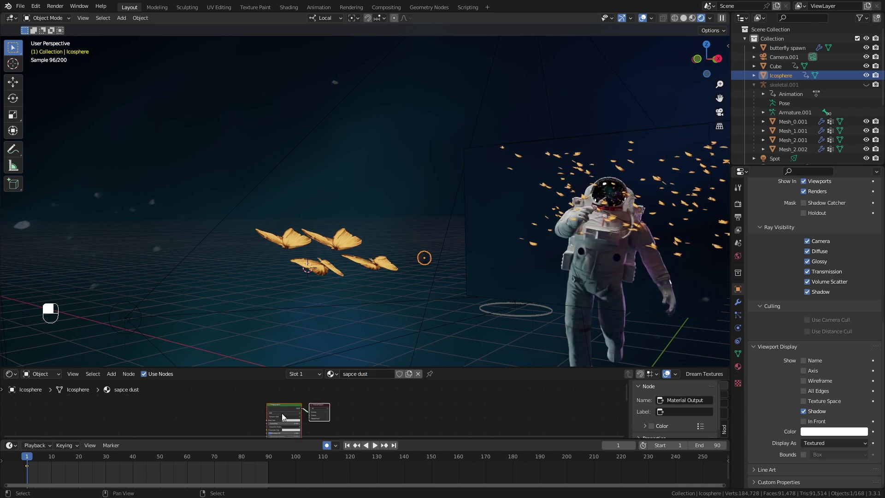
Replace the dust material's default shader with a Translucent BSDF connected to the Material Output's Surface
left_click(300, 405)
key("Delete")
key("shift+a")
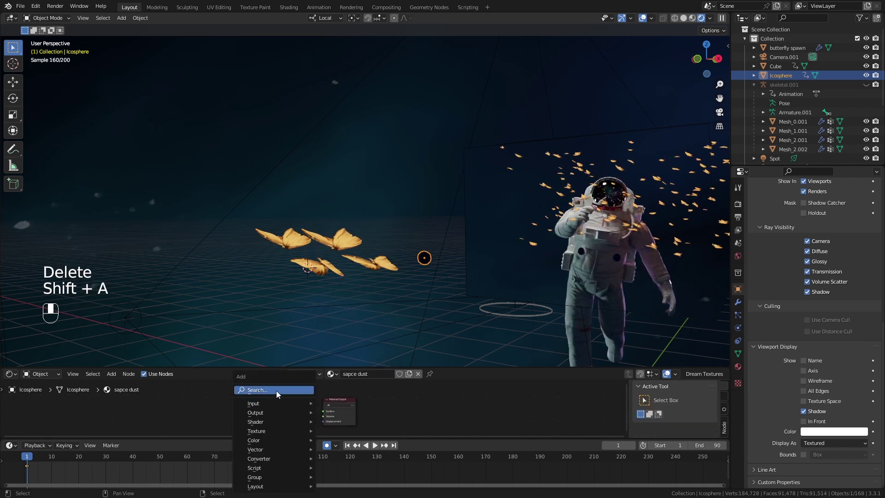
type("tra")
left_click(324, 403)
left_click(316, 410)
scroll(306, 407, "up", 4)
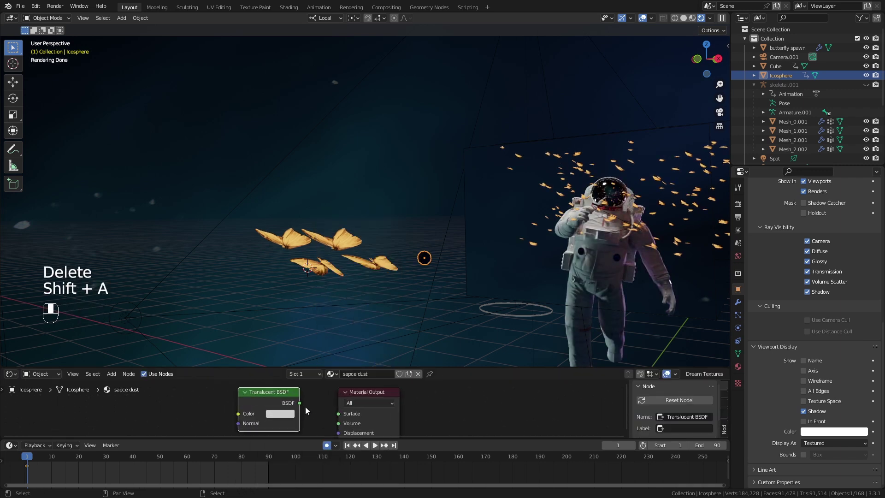
left_click_drag(300, 403, 339, 415)
Set the Translucent BSDF color to a pale blue and check the icosphere with overlays hidden
left_click(278, 414)
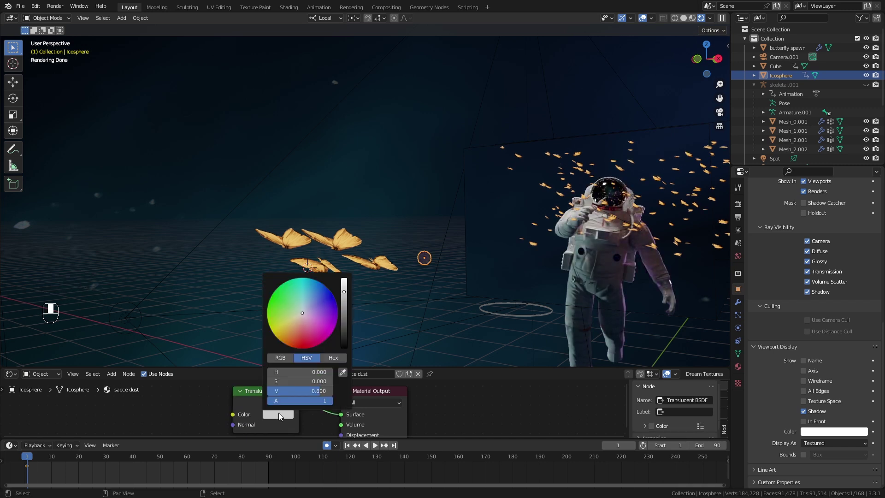
left_click(305, 307)
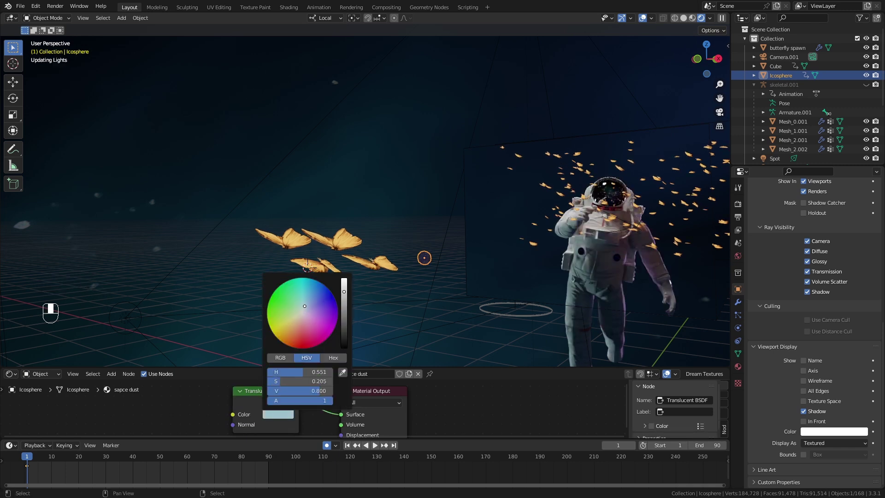
key("shift+alt+z")
scroll(417, 261, "up", 6)
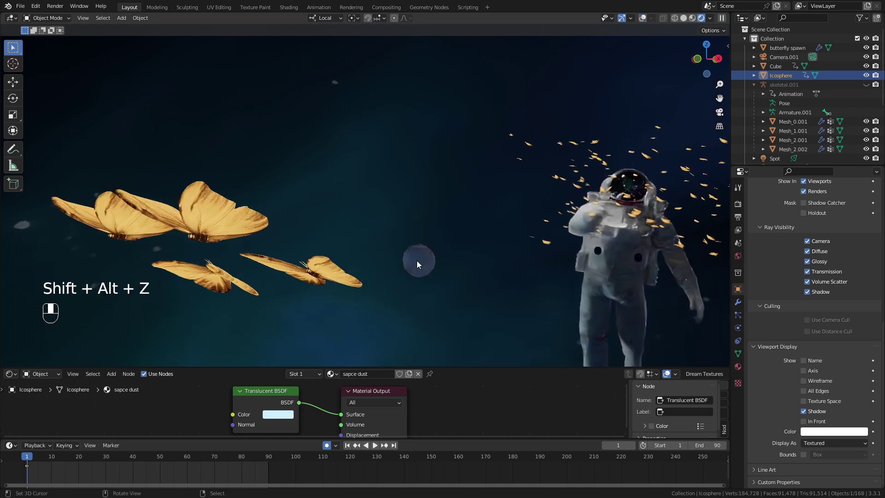
scroll(417, 257, "down", 8)
key("shift+alt+z")
key("shift+alt+z")
middle_click_drag(445, 260, 320, 268, "shift")
key("shift+alt+z")
Rename the wire cube around the astronaut as space dust spawn and add a particle system to it, viewed in solid shading
left_click(579, 232)
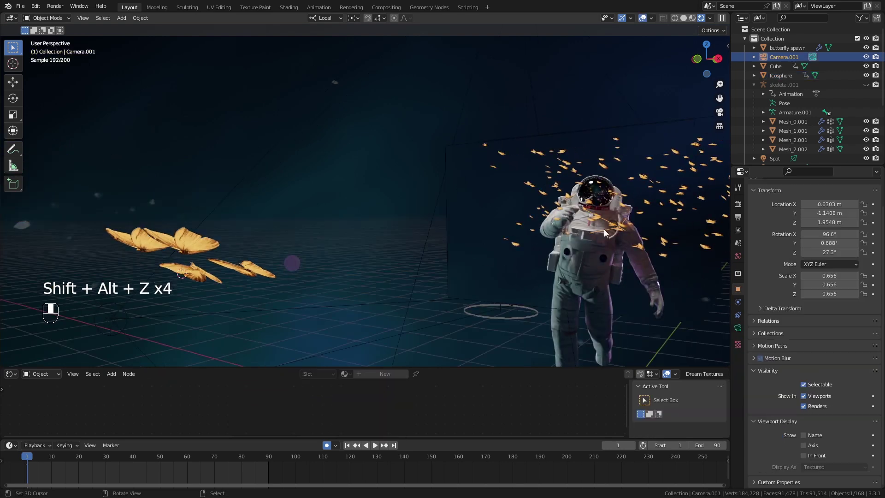
middle_click_drag(570, 230, 407, 237, "shift")
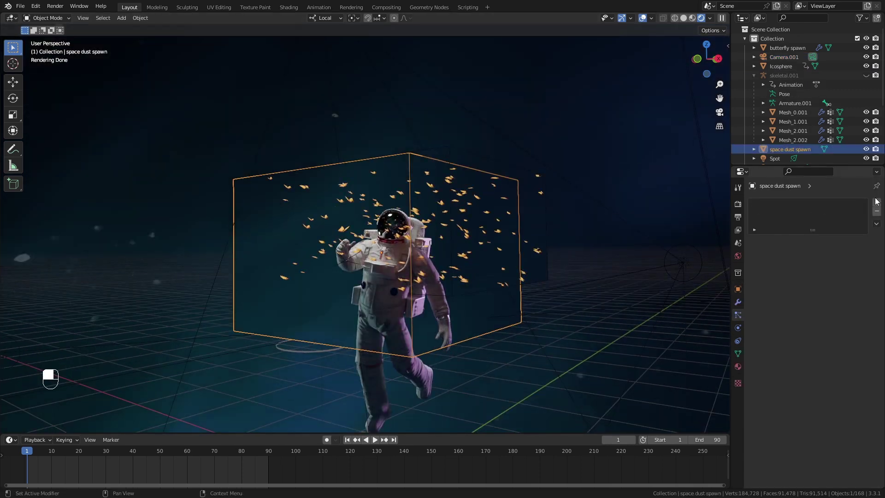
left_click(876, 202)
scroll(415, 267, "up", 3)
left_click(684, 18)
middle_click_drag(460, 202, 437, 216)
scroll(437, 215, "down", 1)
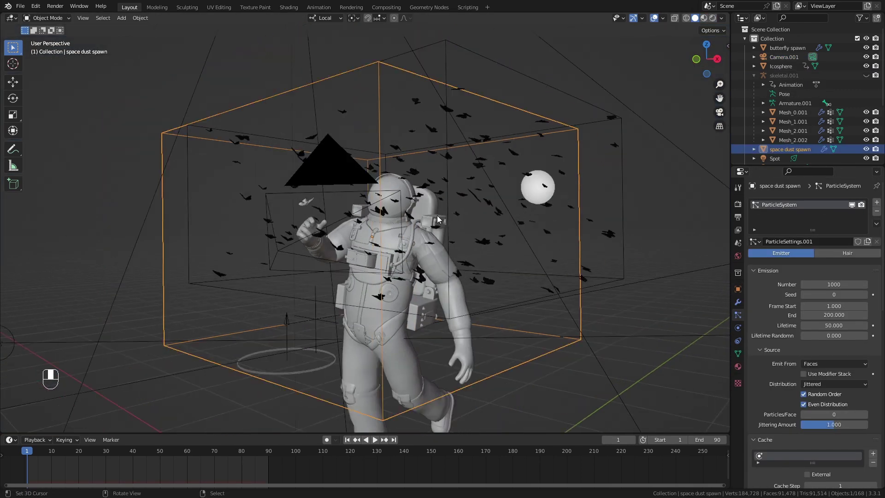
Set the dust particles' emission to end at frame 1, with a Number of 500 and Emit From set to Volume
left_click(827, 313)
type("1")
key("Return")
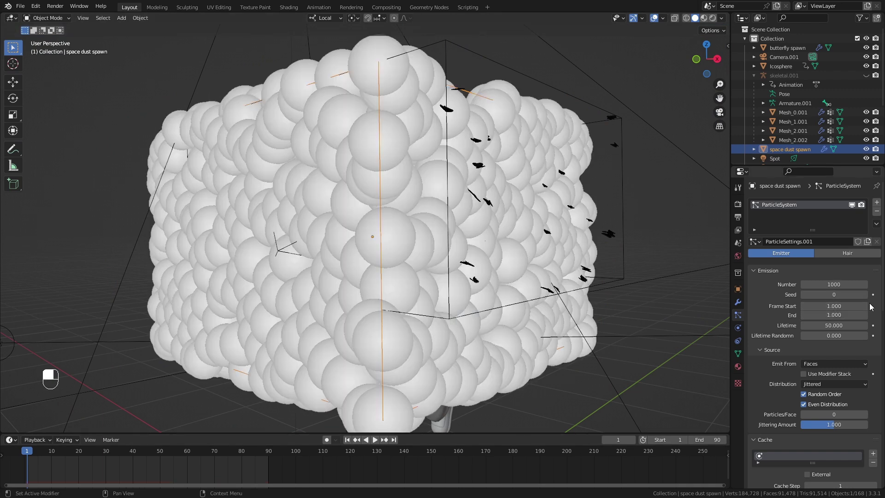
left_click(840, 286)
type("500")
key("Return")
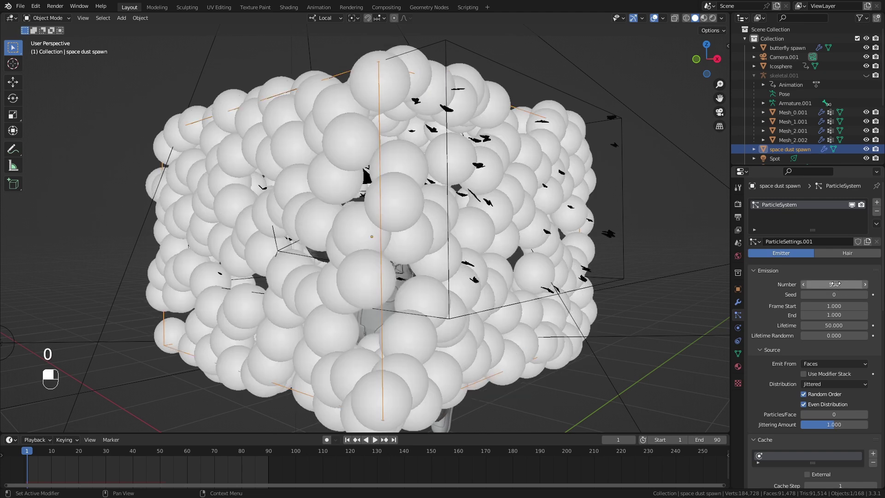
left_click(810, 367)
left_click(822, 374)
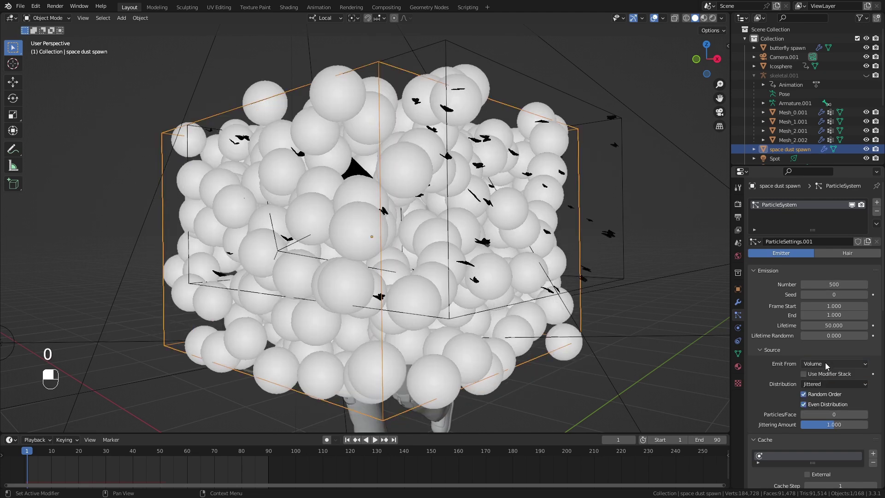
Set the dust particle system to render as Object
scroll(795, 370, "down", 15)
left_click(842, 304)
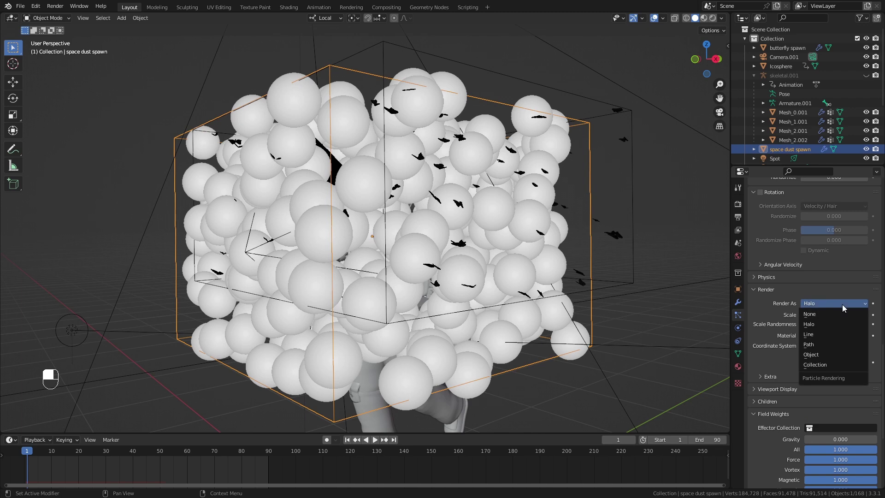
left_click(824, 353)
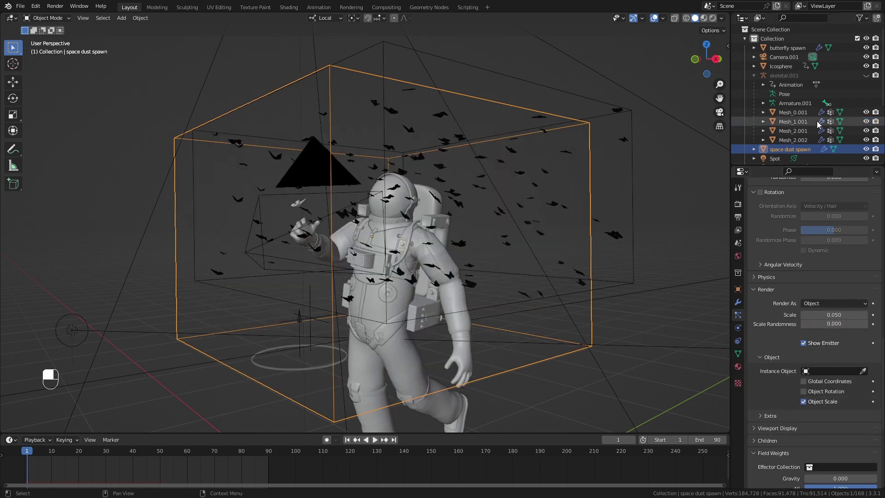
Use the Icosphere as the dust system's instance object, with a scale of 0.120 and scale randomness of 0.696
left_click(845, 370)
type("ico")
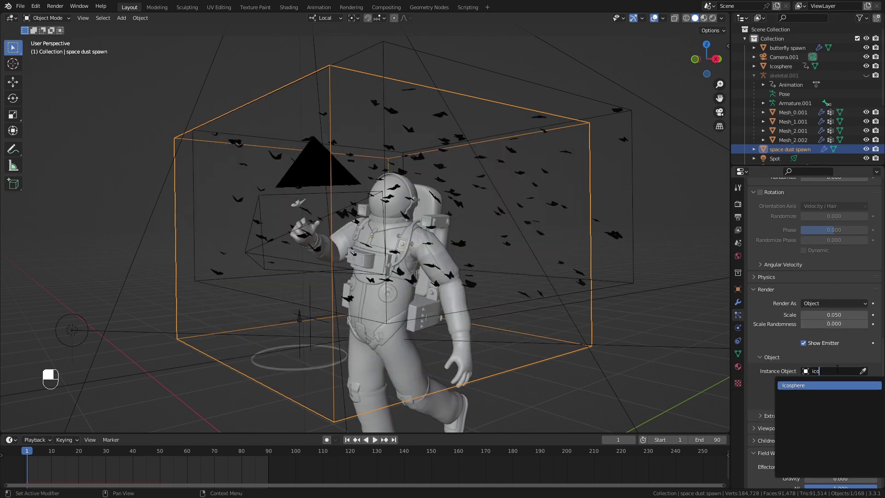
left_click(850, 386)
scroll(400, 288, "up", 6)
middle_click_drag(357, 250, 326, 258)
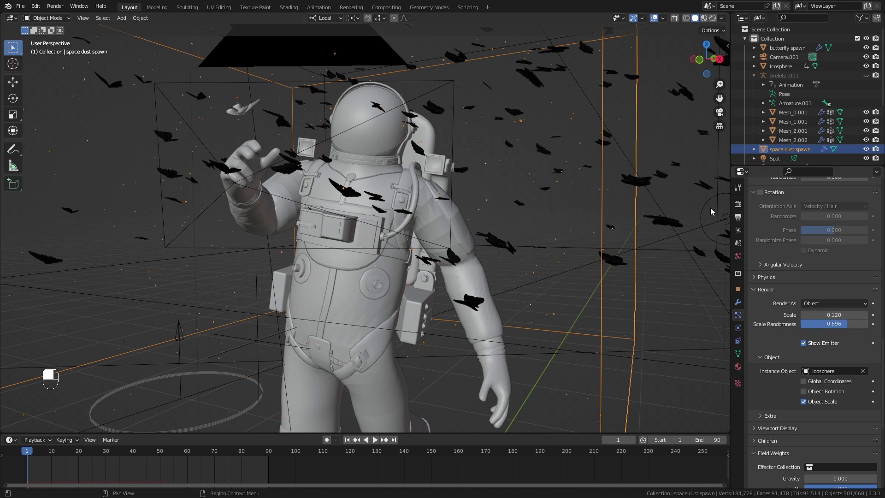
Examine the dust around the astronaut in rendered shading with the overlays hidden
left_click(711, 18)
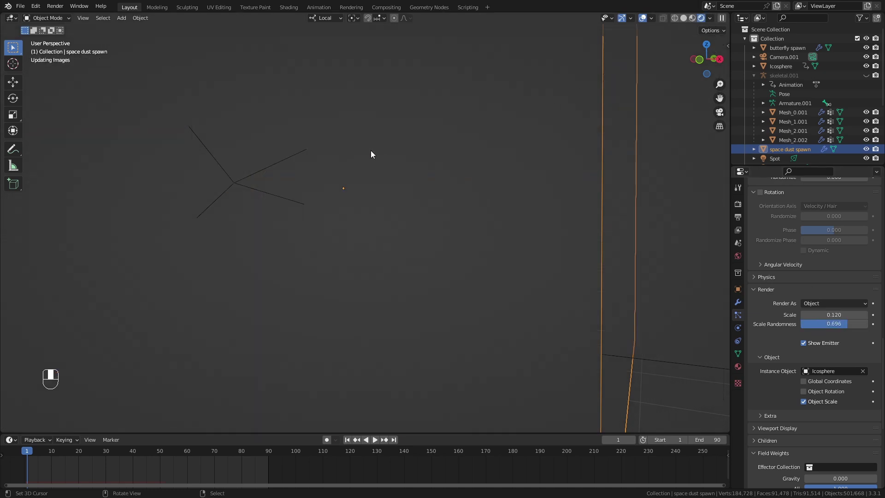
scroll(368, 165, "up", 1)
scroll(358, 167, "down", 2)
middle_click_drag(358, 167, 380, 174, "shift")
key("shift+alt+z")
scroll(382, 175, "up", 1)
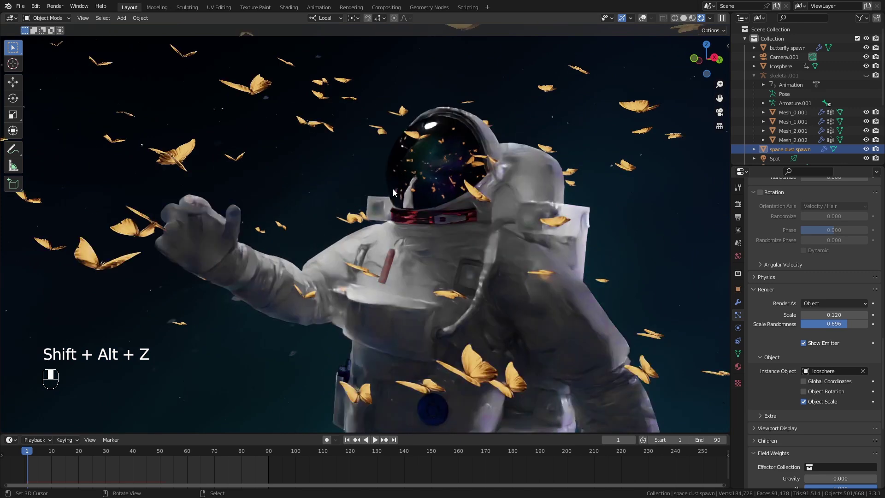
middle_click_drag(282, 167, 428, 244)
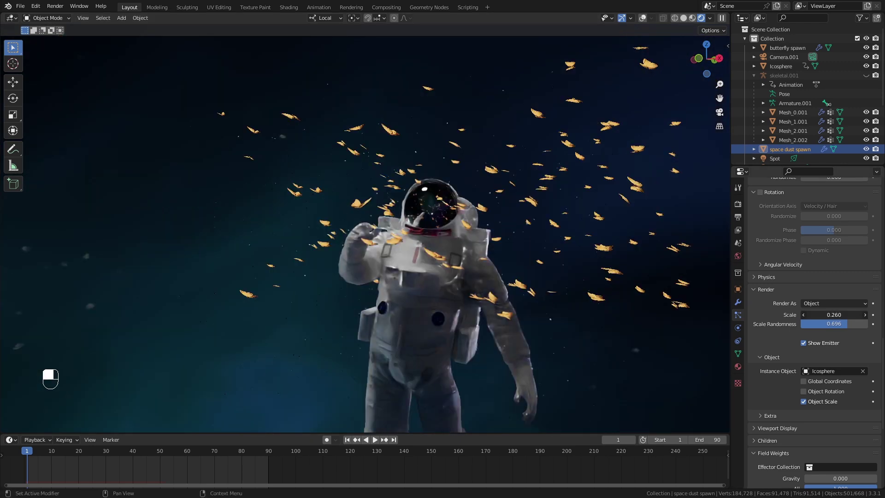
Set the dust particles' render scale to 0.3 and inspect their size around the astronaut
left_click(816, 316)
type(".3")
key("Return")
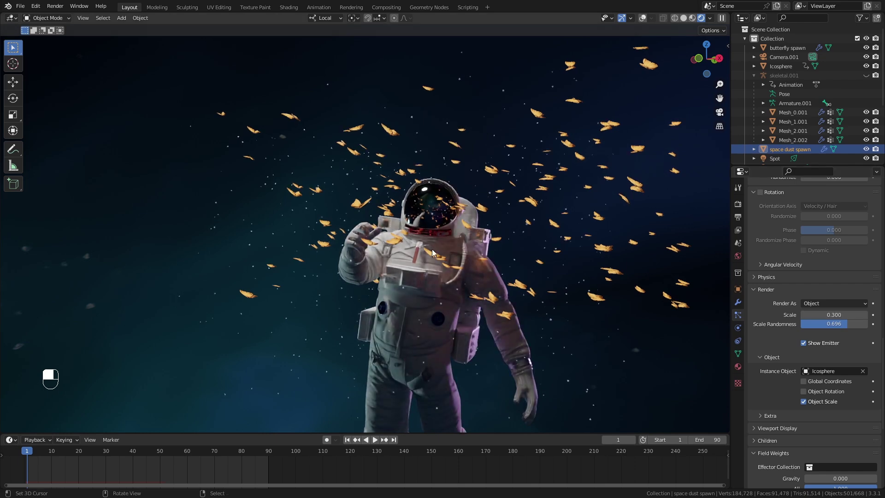
scroll(428, 248, "up", 2)
scroll(417, 248, "up", 3)
scroll(433, 247, "down", 3)
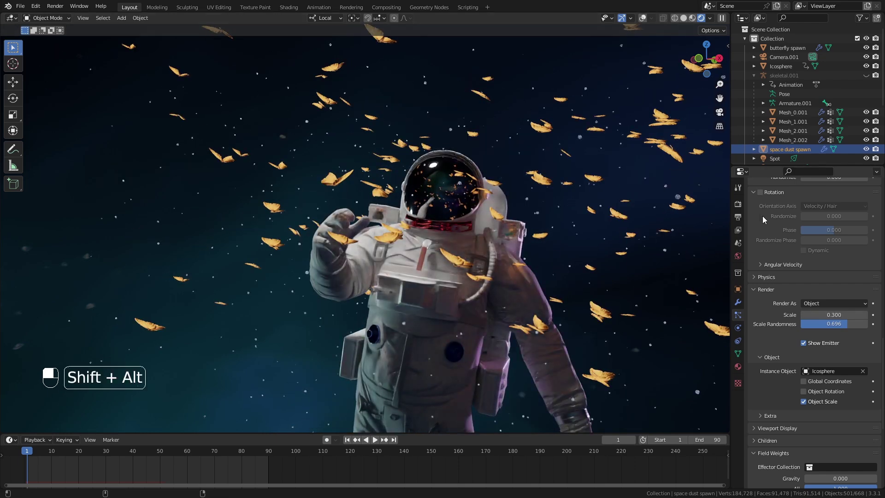
Compare the rendered scene with the space dust spawn object hidden and shown
key("shift+alt+z")
left_click(866, 149)
middle_click_drag(433, 247, 475, 250)
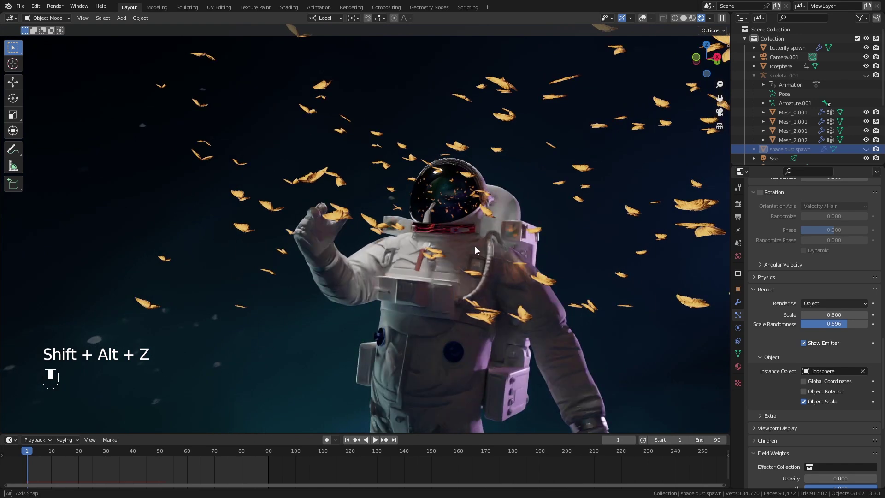
left_click(865, 149)
key("KP_0")
mouse_move(423, 276)
middle_mouse_down()
mouse_move(445, 278)
mouse_move(433, 278)
middle_mouse_up()
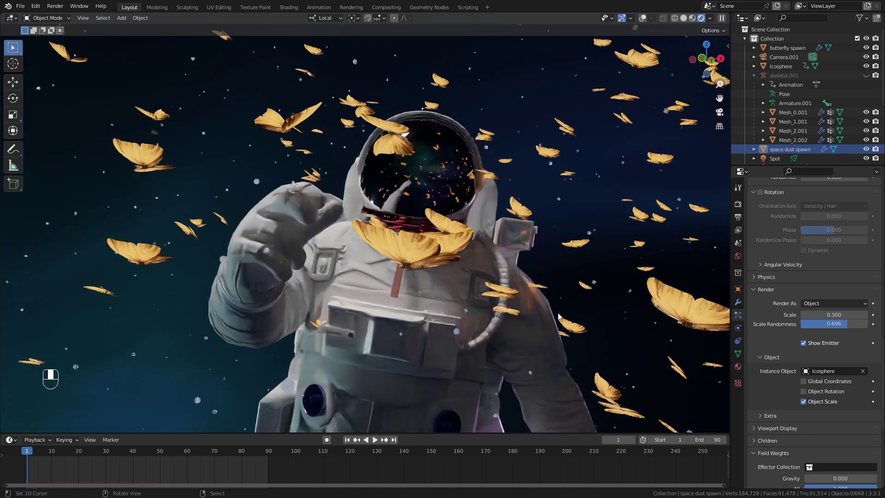
Set the dust particles' render scale to 0.2
left_click(829, 316)
type("0.3")
key("BackSpace")
type("2")
key("Return")
scroll(518, 276, "down", 2)
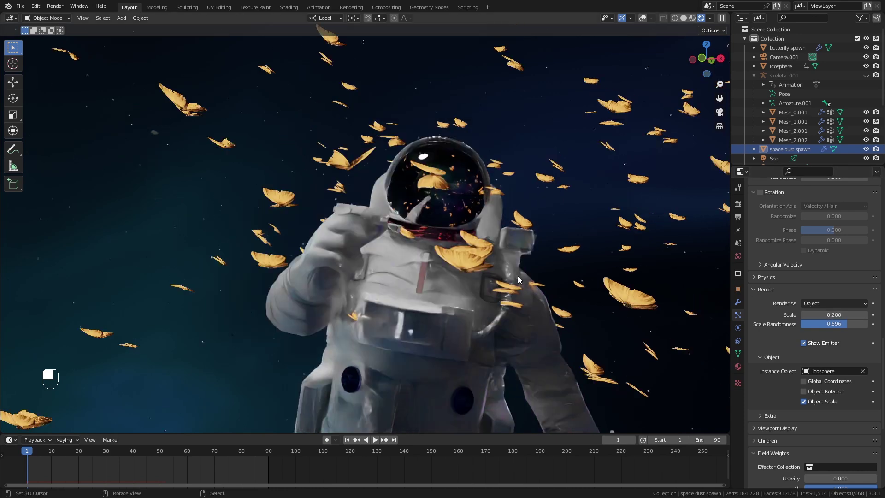
Select the space dust spawn cube in solid shading and play the animation to check how the dust moves
left_click(719, 112)
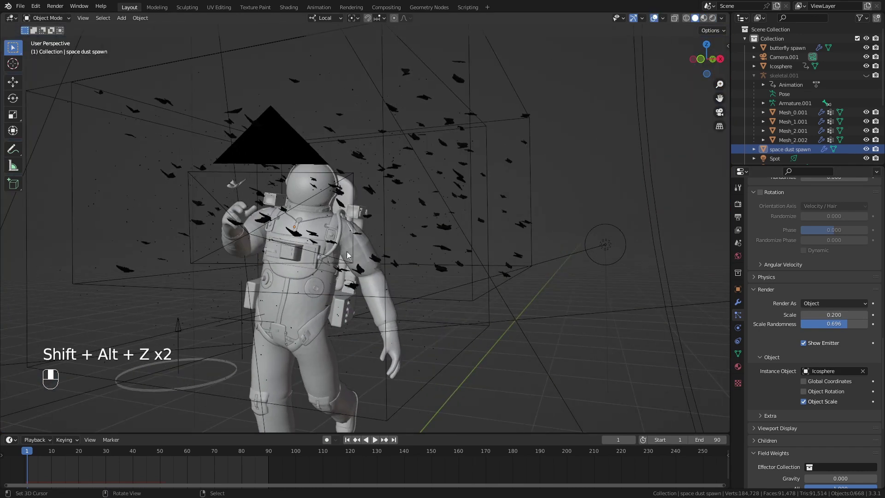
left_click(469, 302)
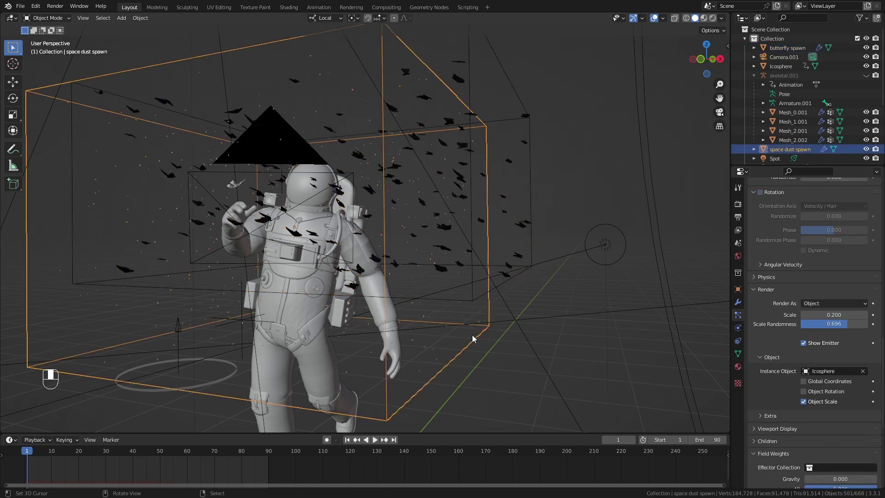
middle_click_drag(472, 335, 350, 375)
middle_click_drag(220, 327, 297, 309)
key("space")
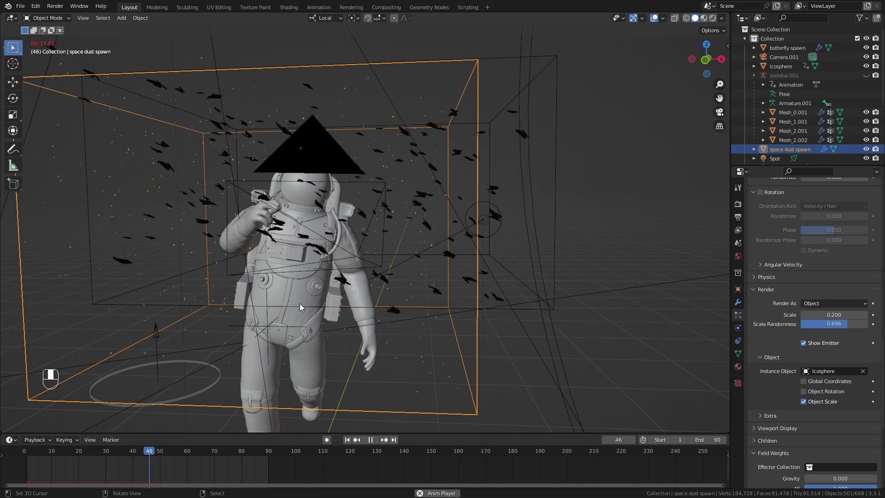
key("space")
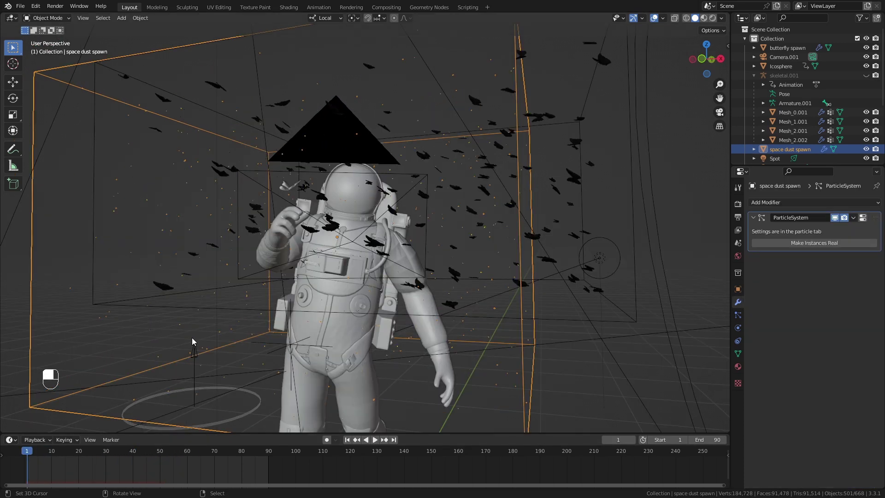
Make the dust particle instances real and move them into a new collection named space dust icosphere, collapsed in the outliner
middle_click_drag(392, 254, 339, 257)
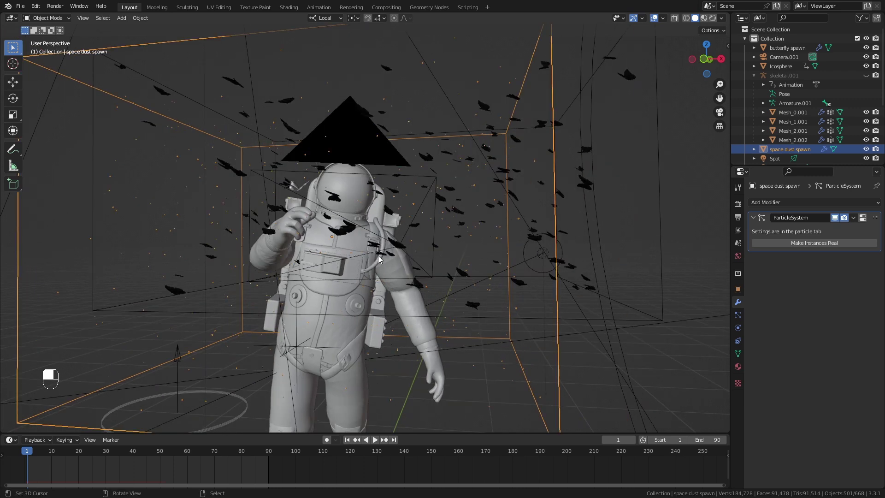
left_click(797, 242)
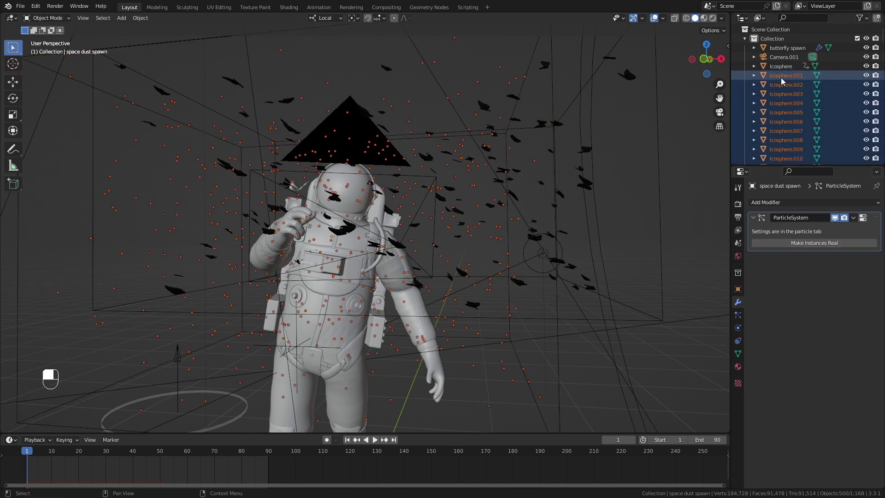
left_click_drag(790, 165, 790, 441)
key("m")
left_click(461, 226)
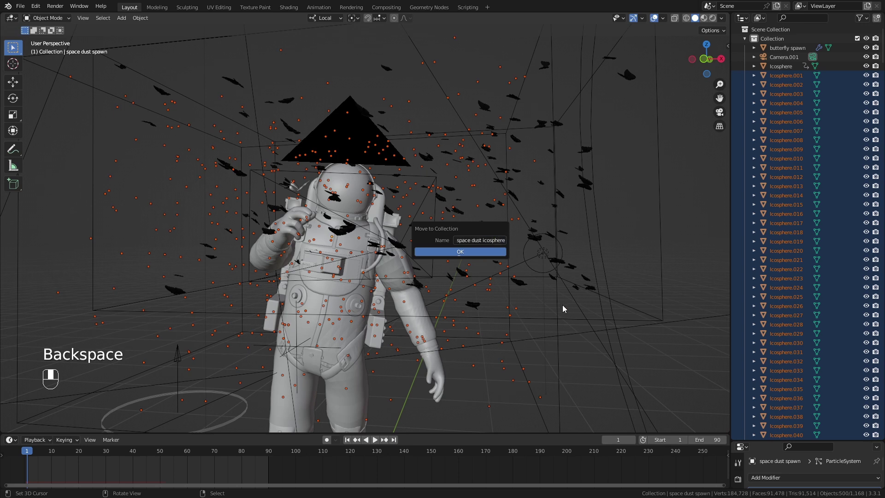
left_click(493, 252)
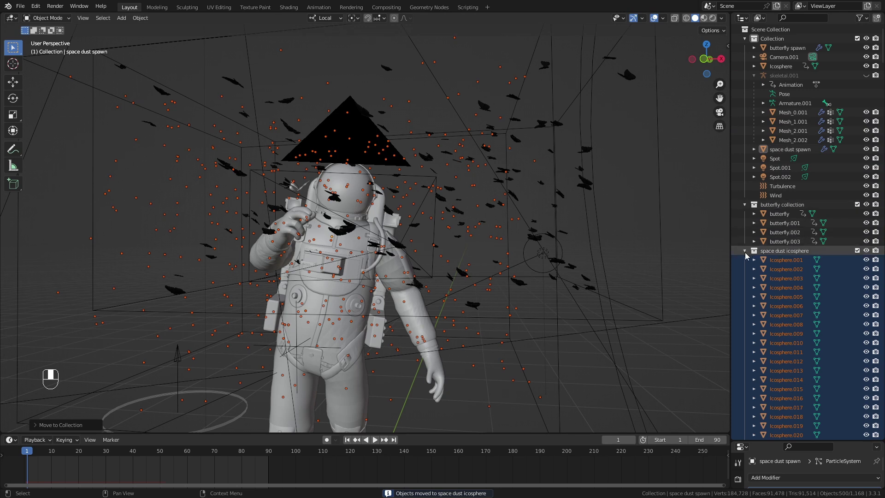
left_click(744, 251)
left_click(776, 253)
Show the Disable in Viewports toggles and hide the space dust spawn cube from the viewport and renders
middle_click_drag(507, 253, 451, 256)
key("shift+alt+z")
key("shift+alt+z")
left_click(467, 263)
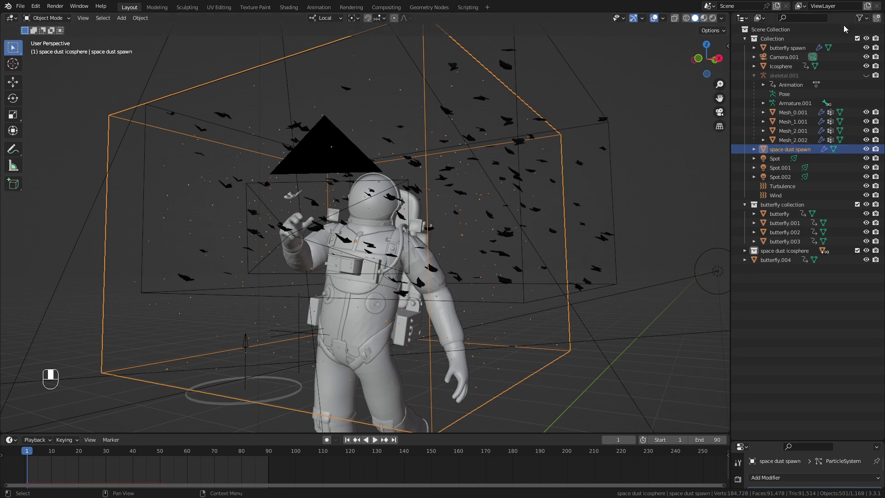
left_click(860, 19)
left_click(816, 47)
left_click(866, 149)
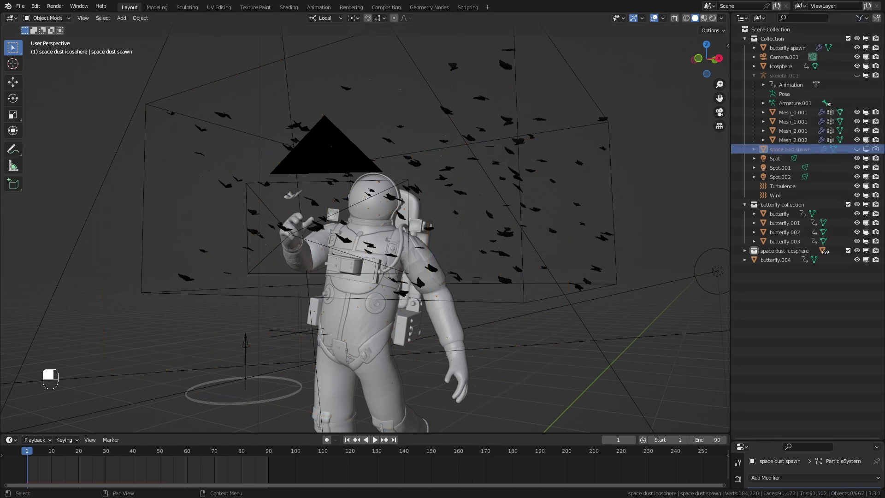
Select individual dust icospheres and play the animation to check whether they move, returning to frame 1
middle_click_drag(507, 277, 529, 303)
right_click(483, 280)
middle_click_drag(483, 280, 485, 256)
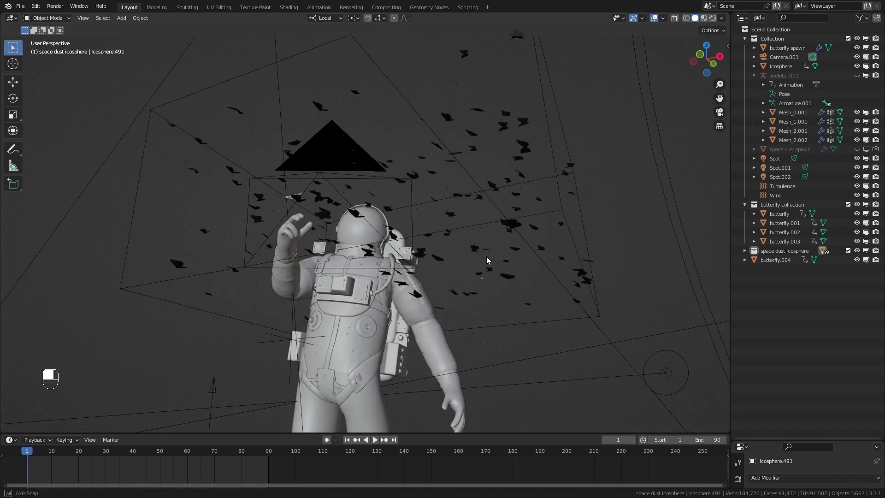
scroll(486, 256, "up", 8)
left_click(382, 279)
scroll(380, 283, "down", 6)
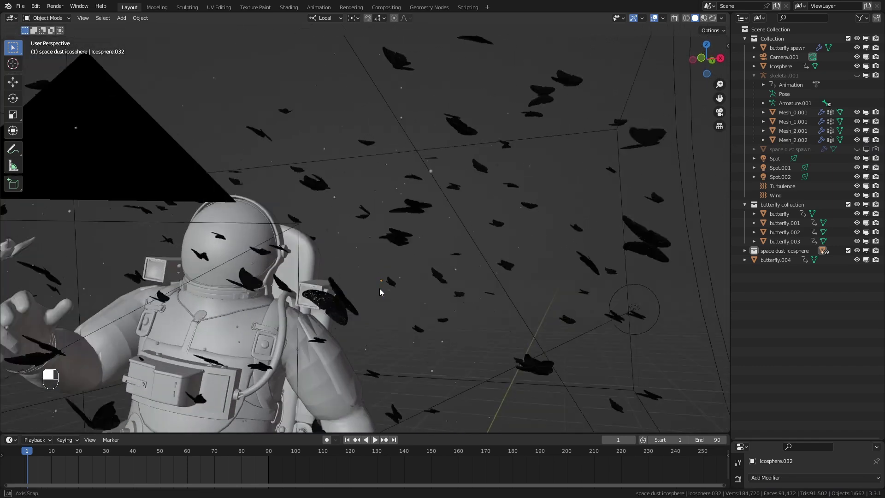
key("space")
scroll(371, 291, "up", 2)
scroll(375, 289, "up", 2)
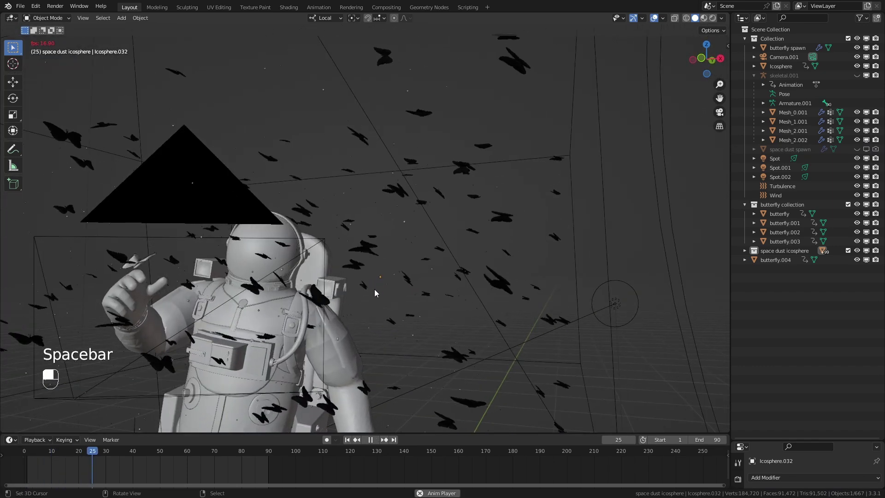
key("space")
left_click_drag(39, 464, 27, 465)
middle_click_drag(566, 220, 697, 130, "shift")
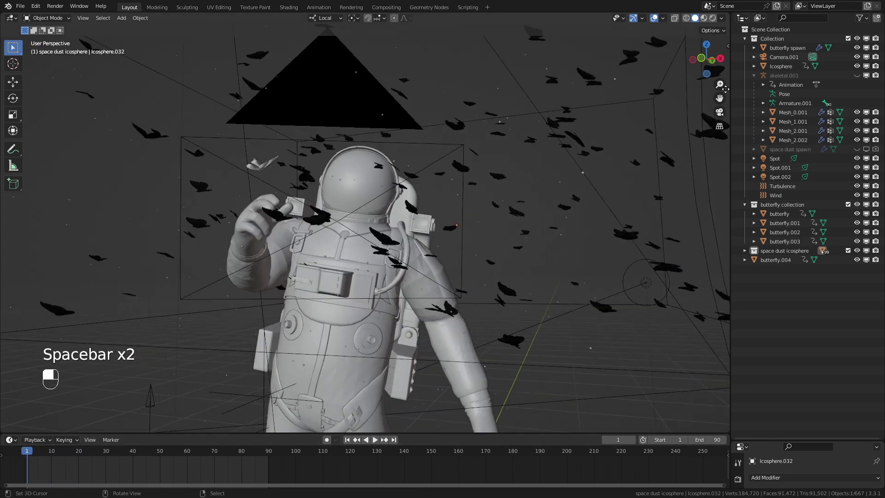
Inspect the real dust icospheres around the astronaut in rendered shading
scroll(345, 297, "down", 4)
middle_click_drag(338, 283, 370, 268)
scroll(330, 294, "up", 1)
scroll(369, 244, "up", 3)
scroll(371, 246, "down", 2)
scroll(369, 250, "down", 2)
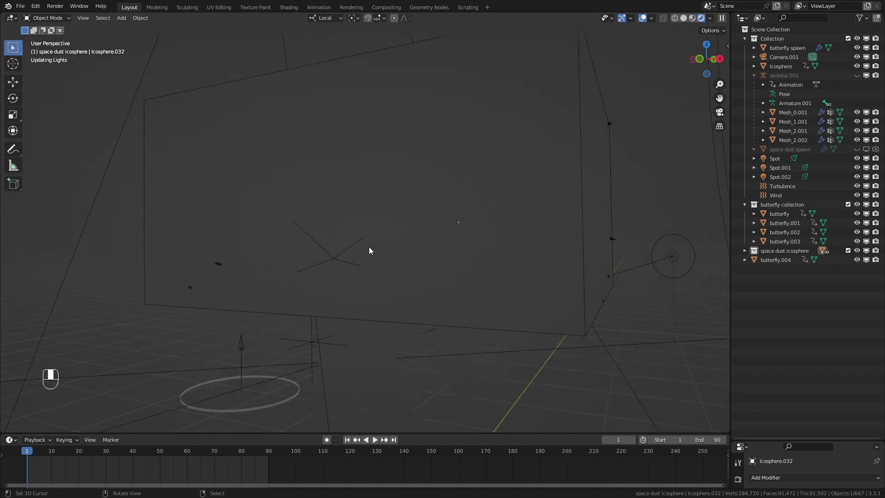
scroll(378, 281, "up", 2)
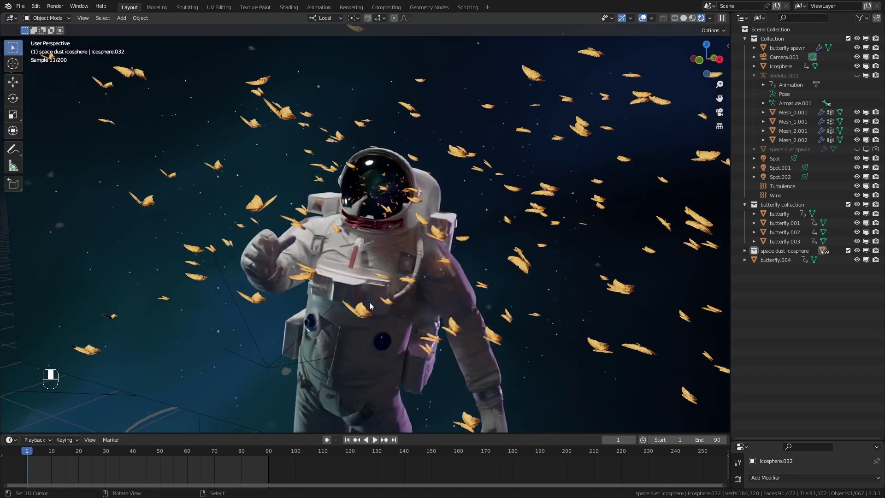
Add a cube and snap it to the 3D cursor placed at the astronaut
key("shift+a")
mouse_move(366, 295)
left_click(408, 301)
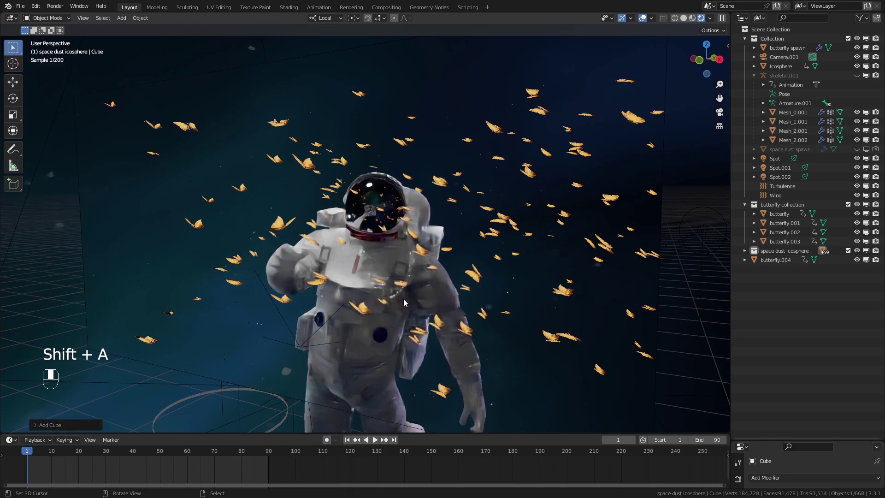
scroll(393, 291, "down", 2)
left_click(392, 291)
key("shift+s")
left_click(329, 268)
middle_click_drag(333, 248, 323, 249)
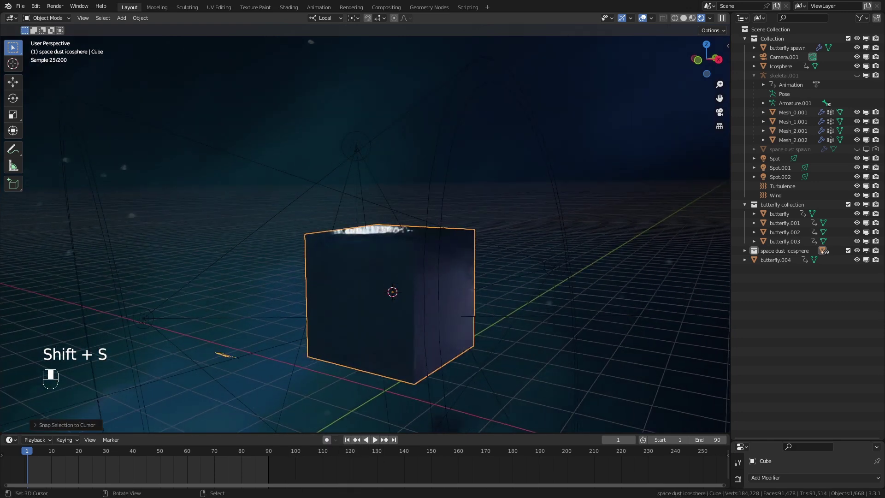
Scale and move the new cube so that it encloses the astronaut and butterflies
key("s")
left_click(430, 312)
key("s")
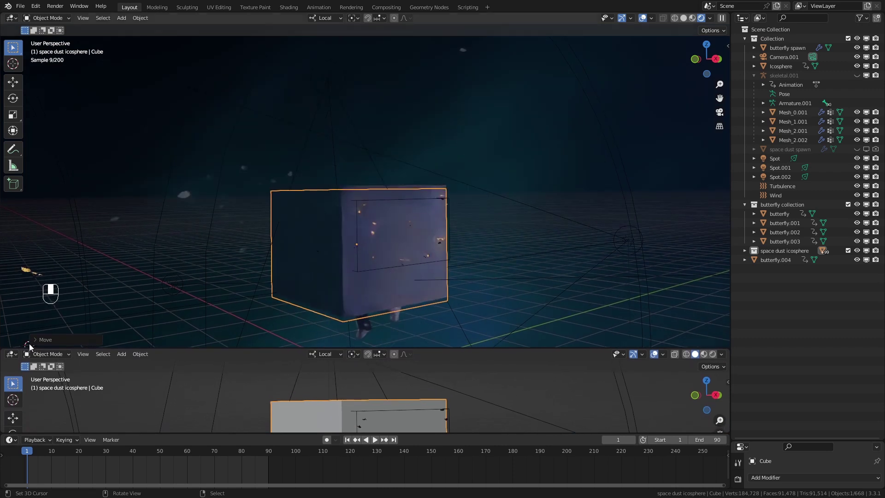
Turn the split-off viewport area into an enlarged Shader Editor and create a material named fog for the cube
left_click(11, 354)
left_click(21, 440)
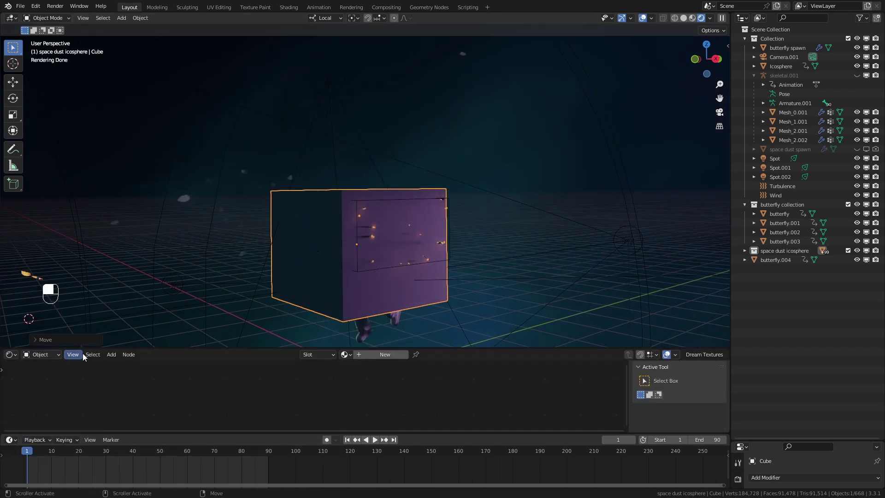
left_click_drag(85, 349, 85, 305)
left_click(375, 311)
double_click(375, 311)
type("fog")
key("Return")
Replace the fog material's Principled BSDF with a Principled Volume connected to the Material Output's Volume input
scroll(304, 375, "up", 2)
left_click(309, 383)
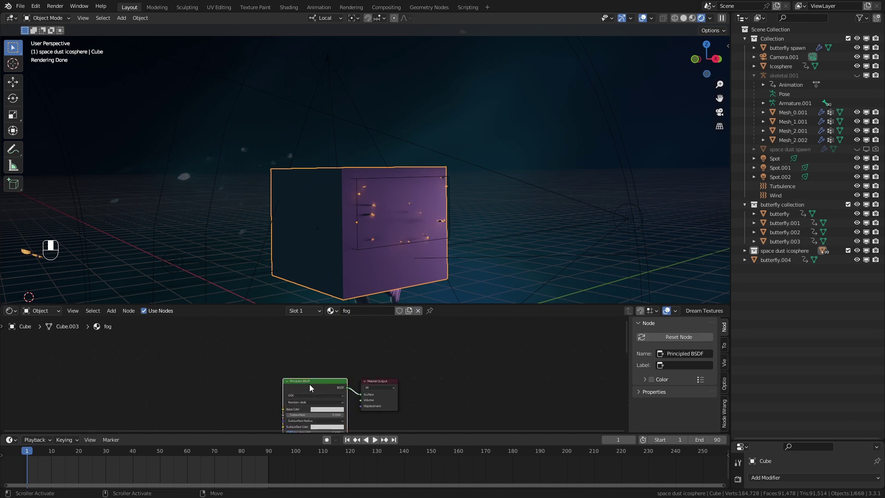
key("Delete")
scroll(309, 383, "up", 1)
key("shift+a")
type("prin")
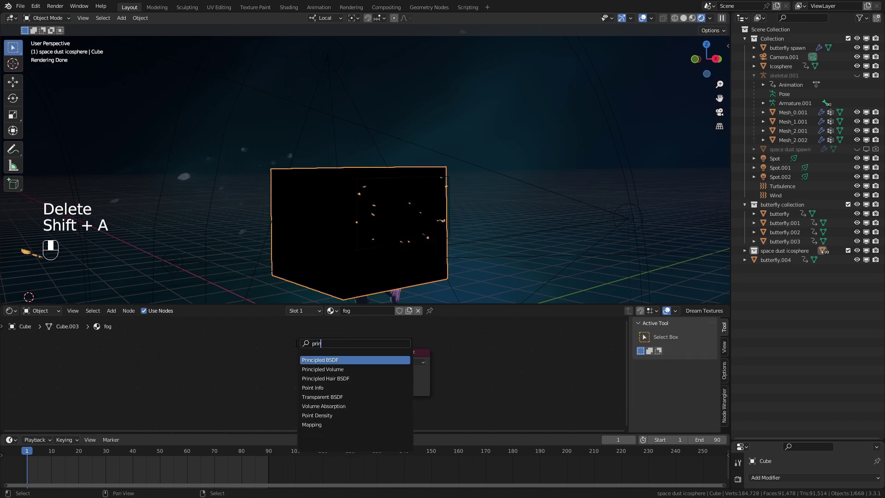
key("Down")
key("Return")
left_click(242, 343)
left_click_drag(336, 356, 375, 380)
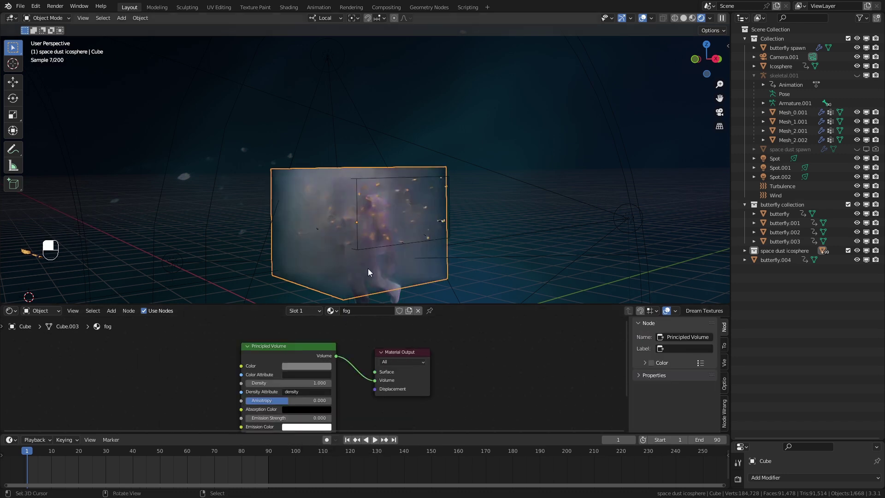
Scale the fog cube, widening it along its local X axis around the astronaut and butterflies
scroll(375, 256, "up", 6)
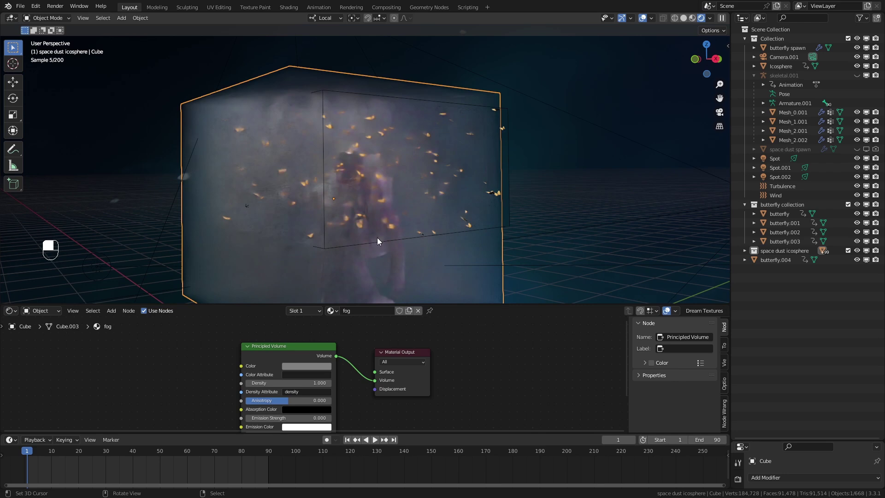
scroll(339, 167, "down", 6)
middle_click_drag(372, 188, 413, 195)
key("s")
key("s")
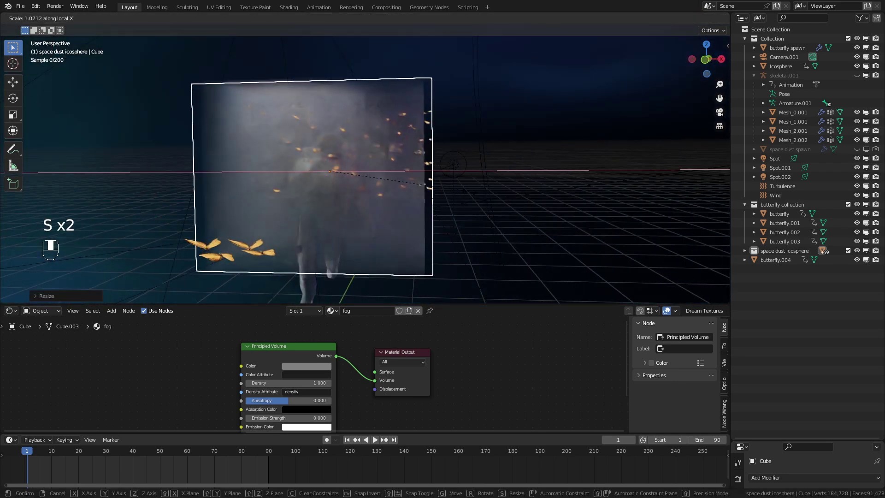
left_click(482, 193)
middle_click_drag(482, 191, 341, 223)
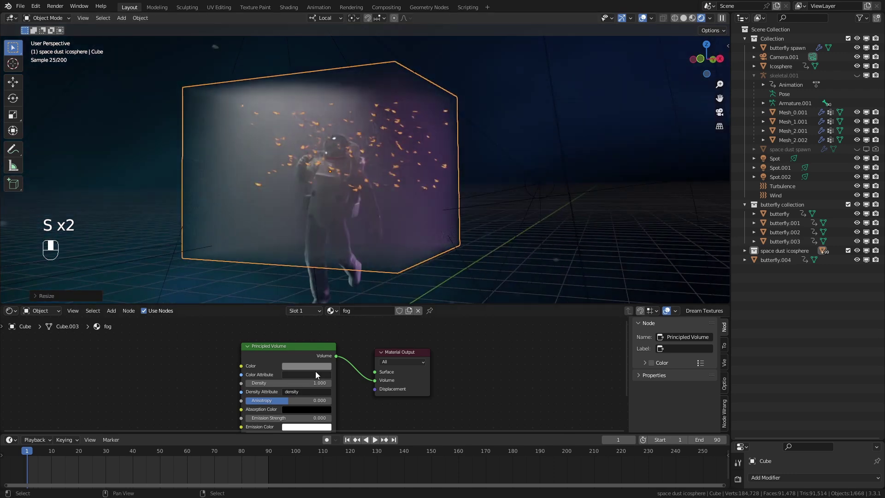
Set the Principled Volume's density to 0.05
left_click(322, 382)
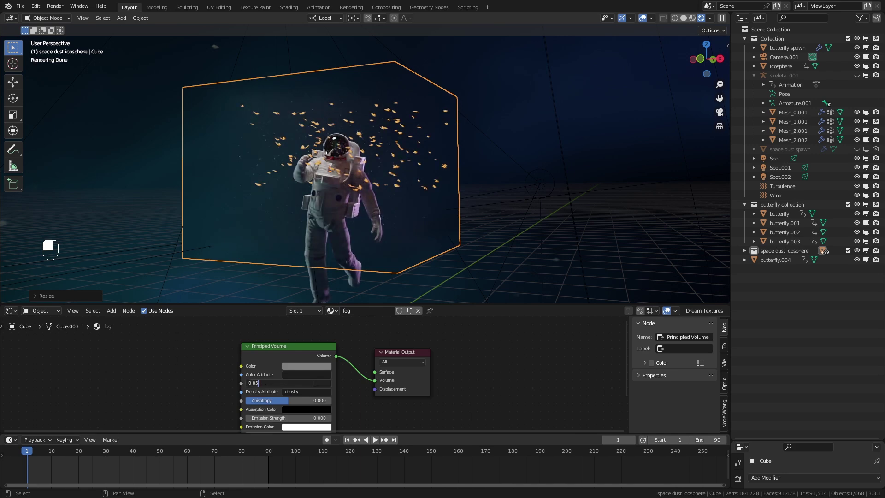
type("5")
key("Return")
scroll(345, 179, "up", 5)
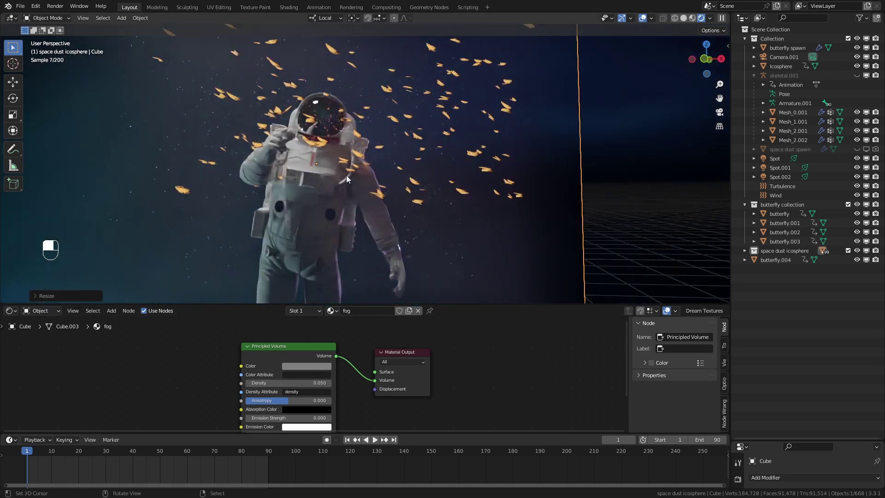
scroll(391, 230, "down", 4)
middle_click_drag(410, 233, 356, 197)
Tint the Principled Volume's colour teal blue with hue 0.550 and saturation 0.775, and check the fog without viewport overlays
left_click(307, 365)
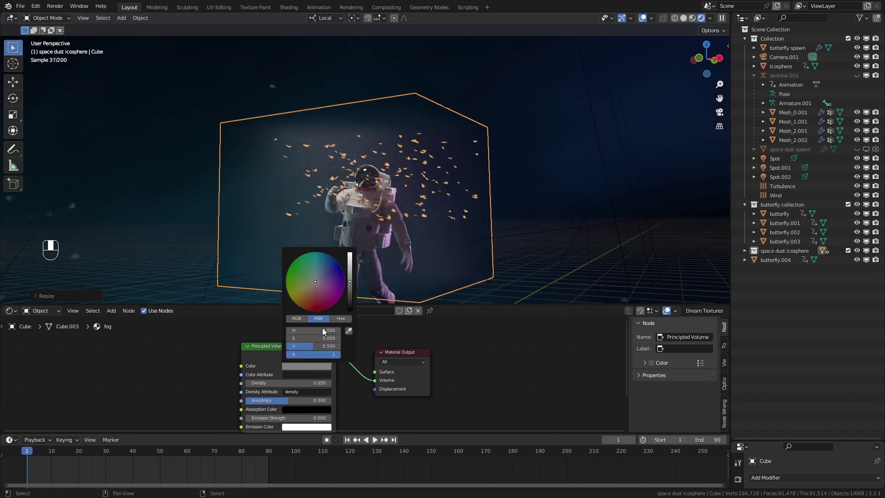
left_click_drag(317, 278, 322, 260)
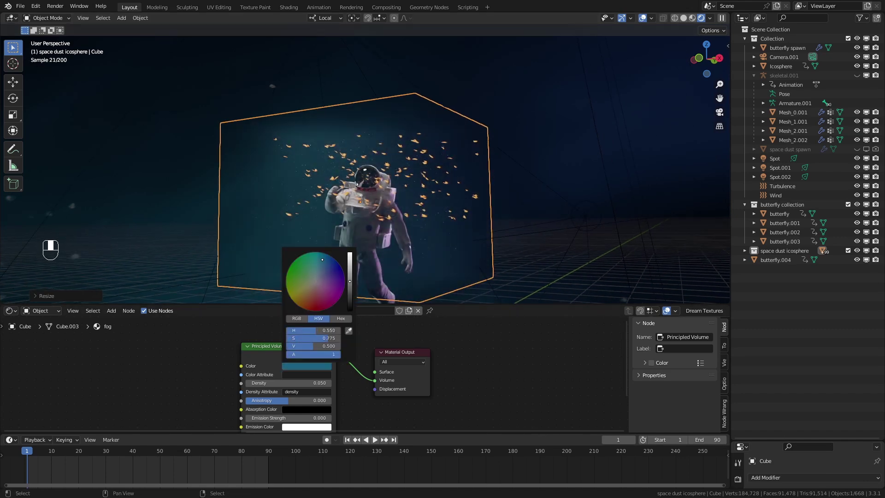
key("shift+alt+z")
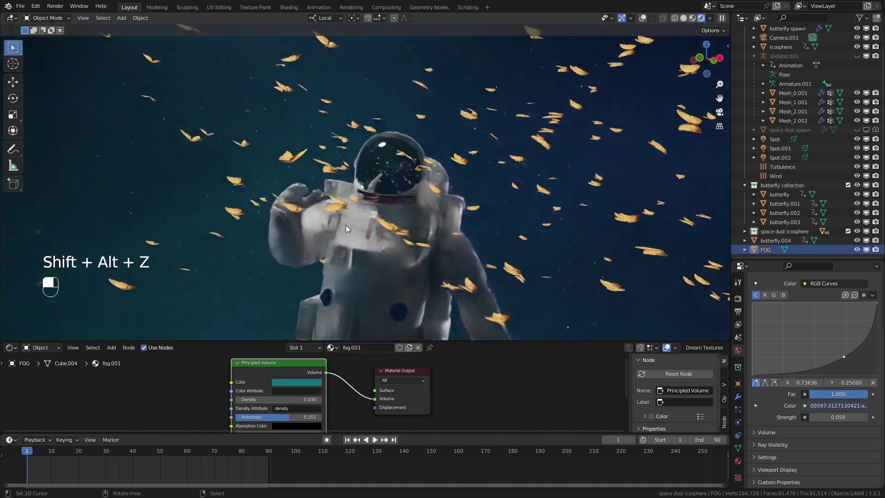
scroll(345, 225, "down", 6)
key("shift+alt+z")
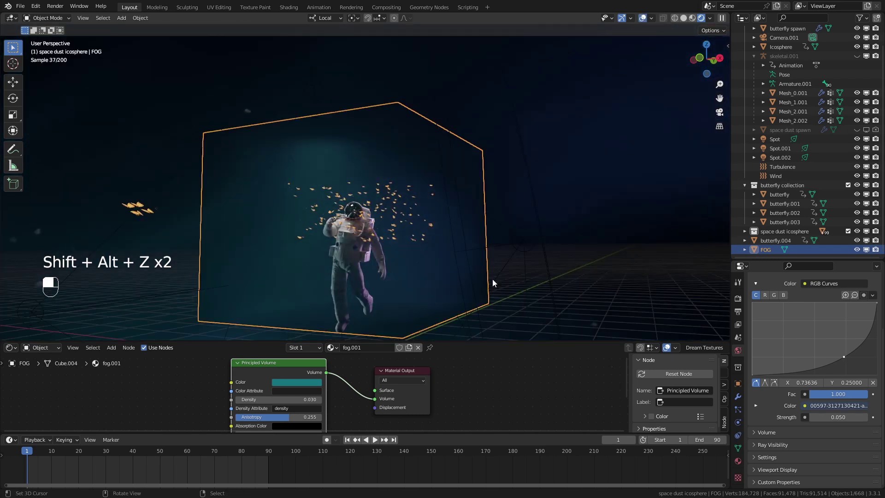
Switch to the camera view, replace the Shader Editor area with the timeline, and shrink the timeline to enlarge the viewport
left_click(720, 112)
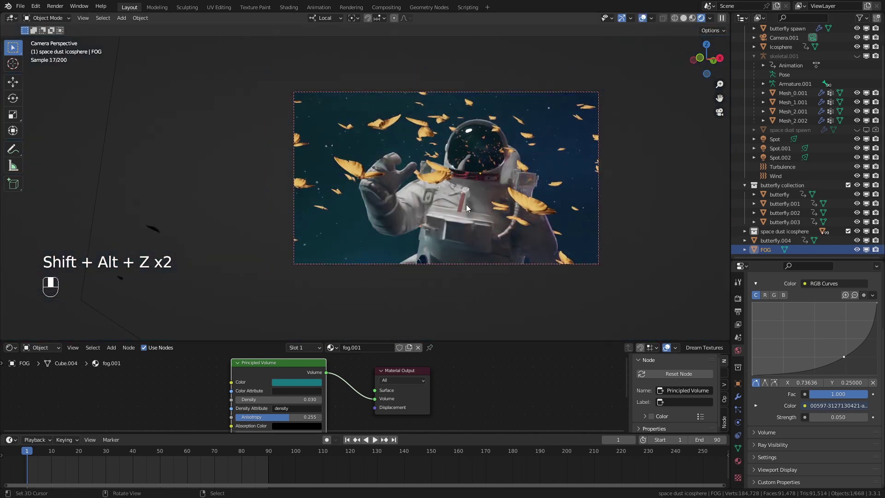
middle_click_drag(456, 201, 404, 199, "shift")
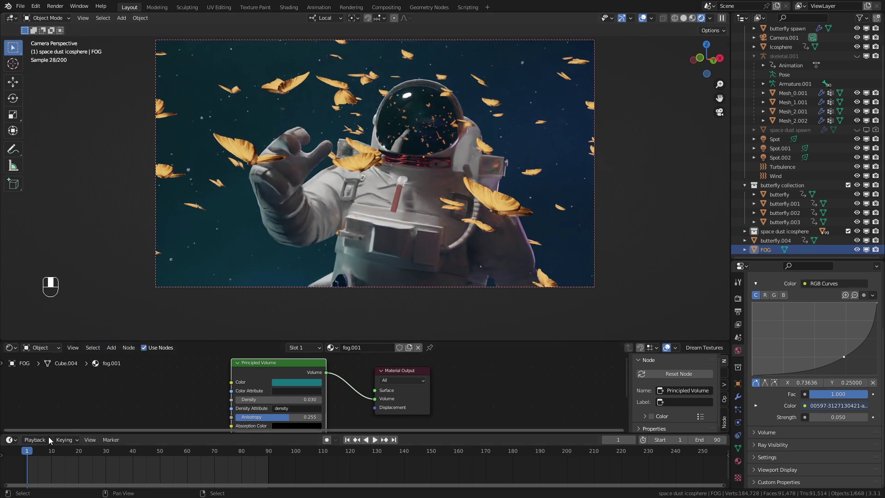
left_click_drag(2, 435, 56, 387)
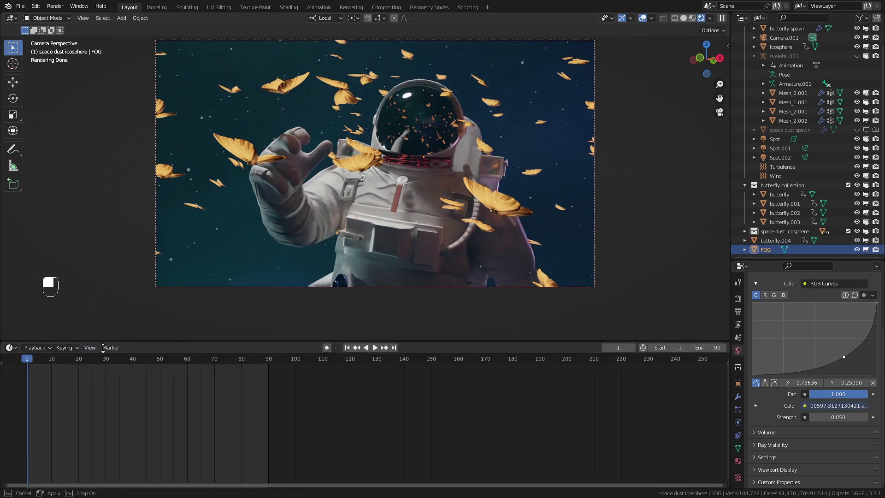
left_click_drag(101, 340, 124, 425)
scroll(322, 237, "up", 2)
scroll(409, 206, "down", 4)
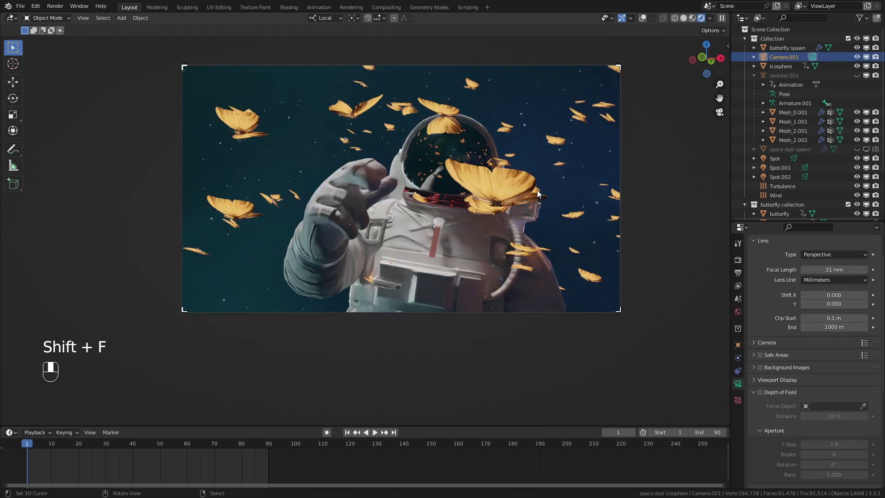
Add a sphere empty at the 3D cursor and scale it down
key("shift+alt+z")
middle_click_drag(417, 199, 410, 208)
key("shift+a")
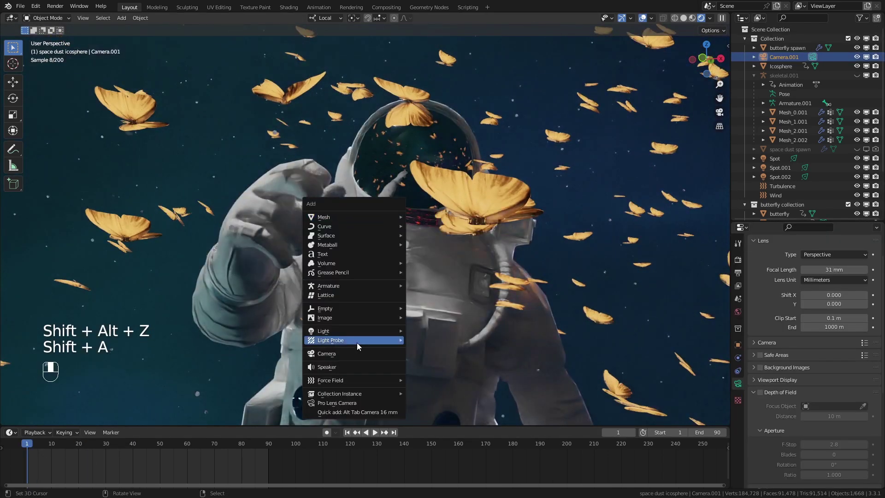
mouse_move(354, 308)
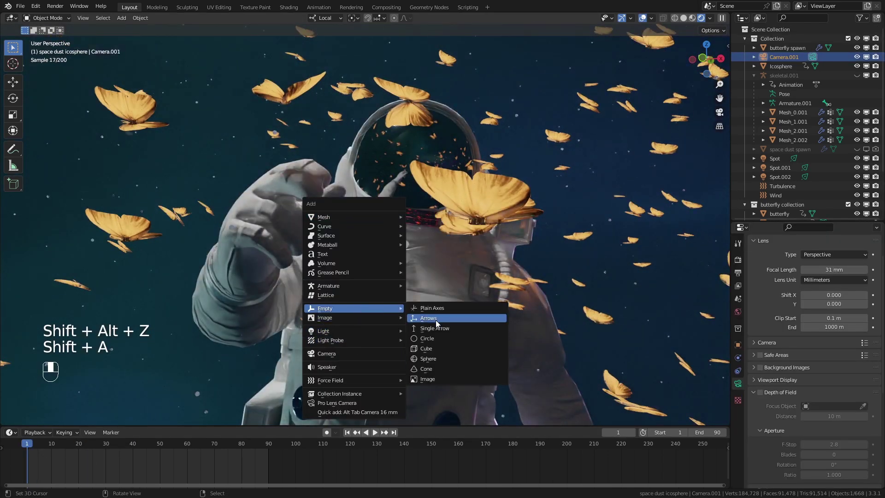
left_click(427, 358)
key("s")
left_click(434, 215)
key("shift+alt+z")
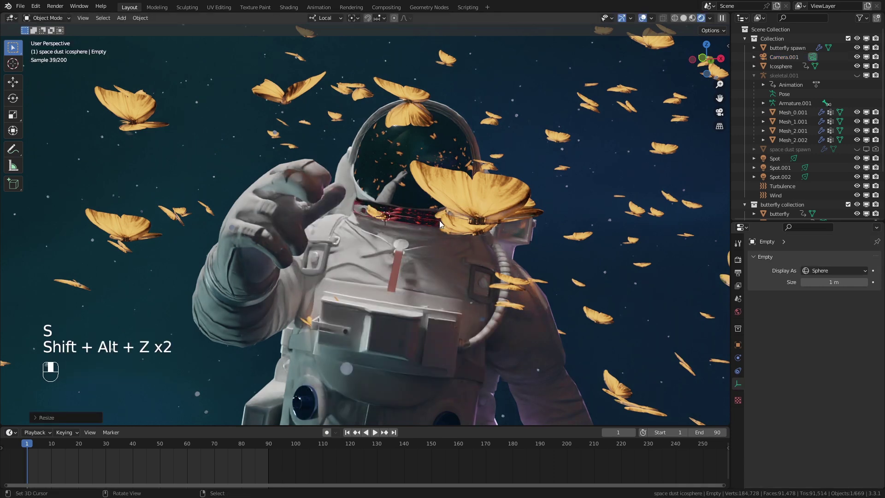
key("s")
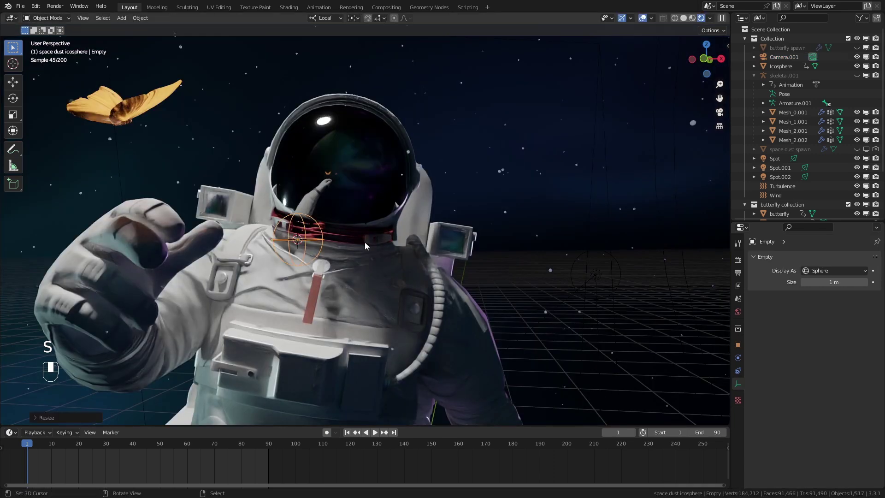
key("s")
left_click(317, 252)
Move the sphere empty to the astronaut's collar and rescale it
key("g")
middle_click_drag(317, 251, 375, 266)
left_click(370, 247)
key("s")
left_click(383, 269)
Move the empty into the Scene Collection and rename it camera focus
scroll(783, 141, "down", 3)
key("m")
left_click(383, 172)
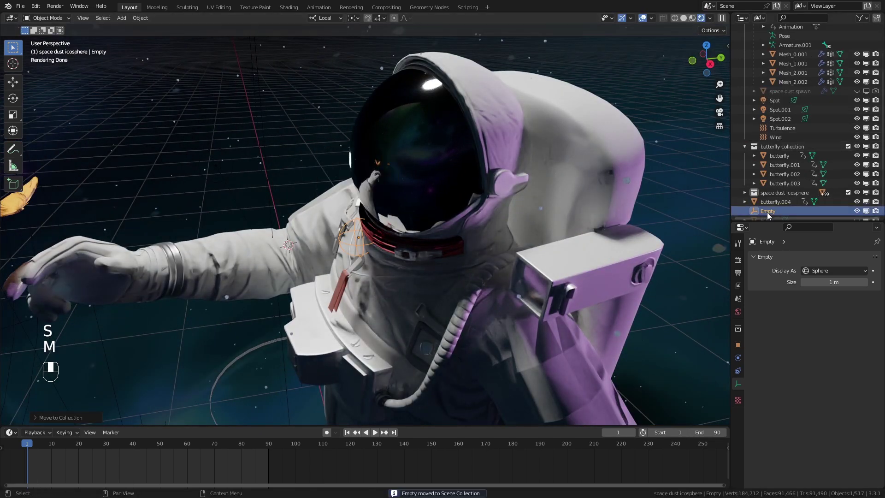
double_click(767, 207)
type("camera focus")
key("Return")
Move the camera focus empty up onto the astronaut's helmet visor
middle_click_drag(410, 242, 468, 218)
scroll(446, 229, "down", 4)
key("g")
left_click(461, 197)
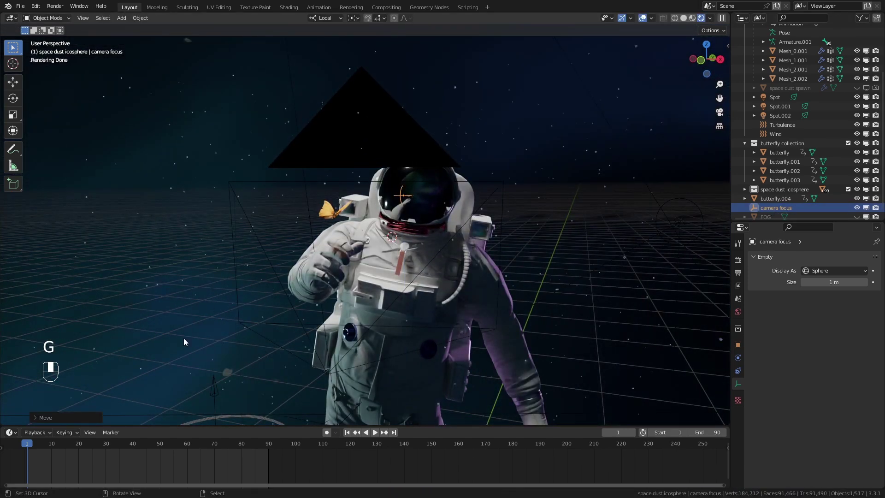
Enable depth of field on Camera.001 with camera focus as its focus object
scroll(755, 138, "up", 7)
left_click(783, 57)
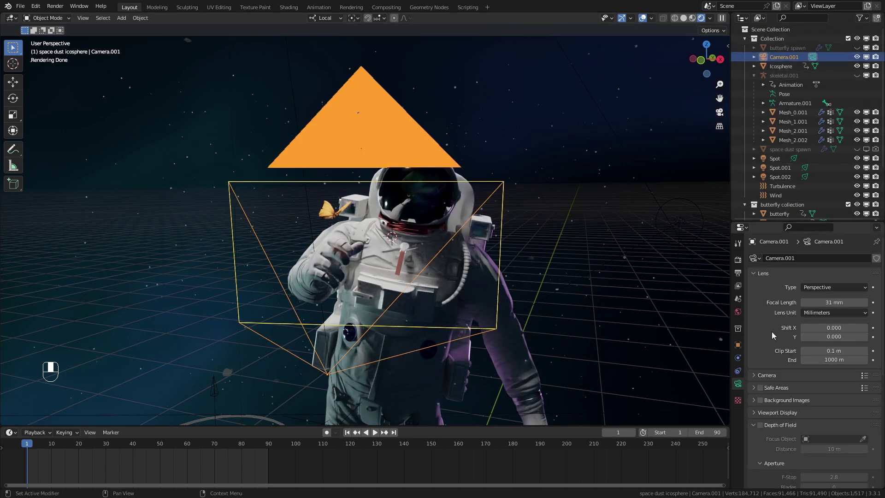
scroll(767, 332, "down", 6)
key("KP_0")
left_click(760, 296)
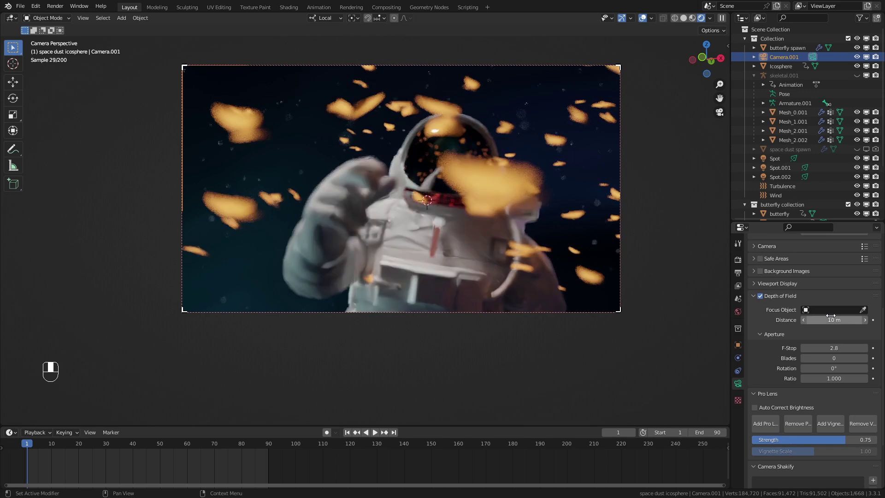
left_click(841, 310)
type("came")
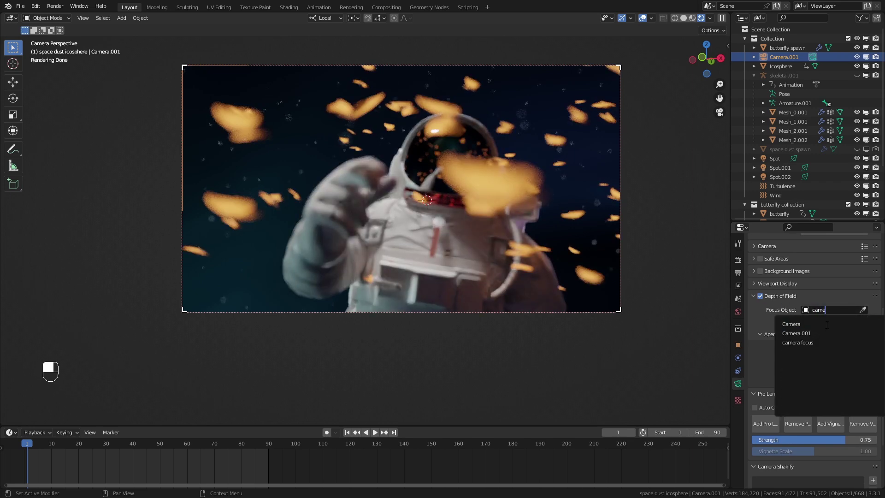
left_click(793, 342)
scroll(451, 181, "up", 3)
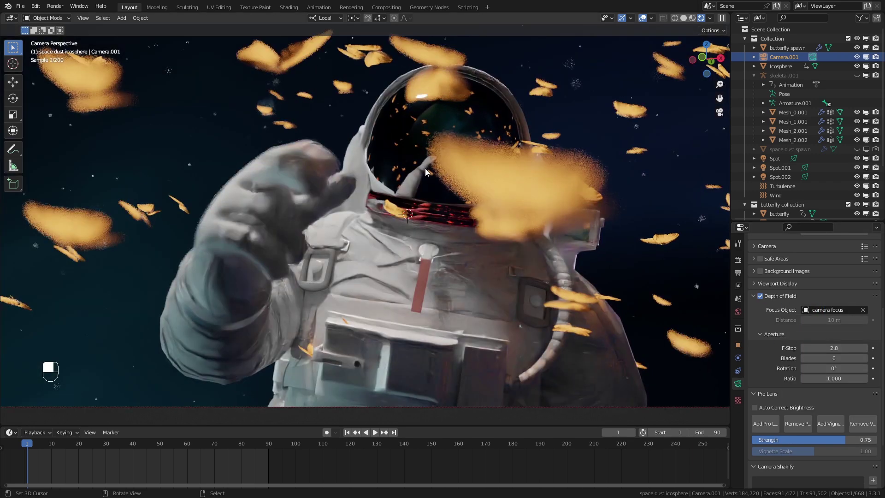
scroll(408, 178, "down", 5)
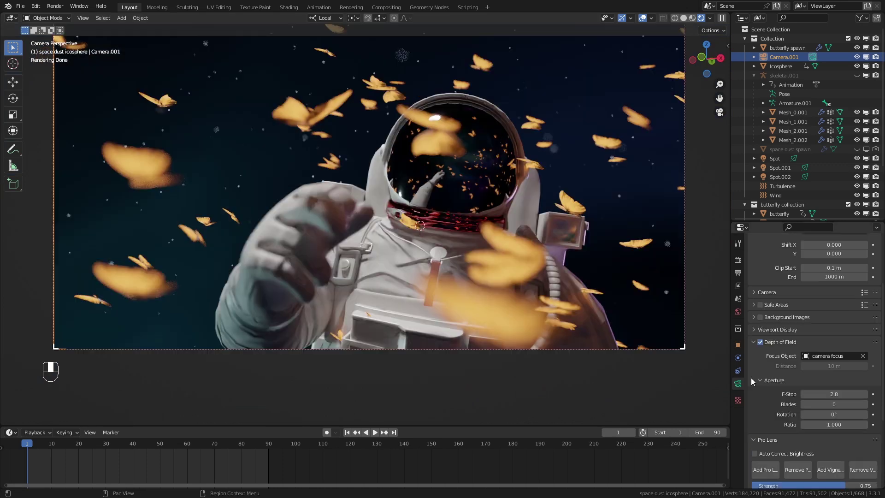
Set the camera's aperture F-Stop to 2.5
scroll(756, 378, "down", 5)
scroll(793, 364, "up", 4)
left_click_drag(827, 376, 832, 376)
scroll(465, 148, "down", 3)
middle_click_drag(445, 151, 436, 166, "shift")
scroll(436, 167, "up", 1)
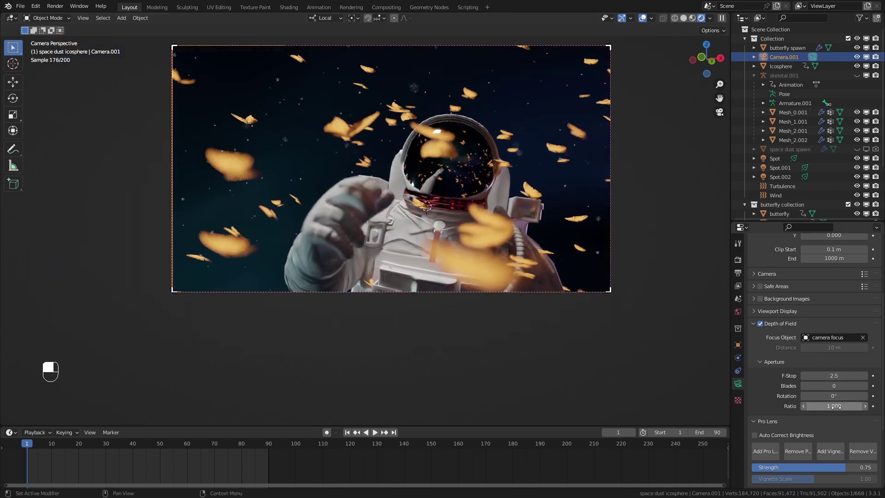
Set the camera's aperture ratio to 2 and check the stretched blur on the butterflies
left_click(836, 407)
type("2")
key("Return")
scroll(449, 180, "up", 3)
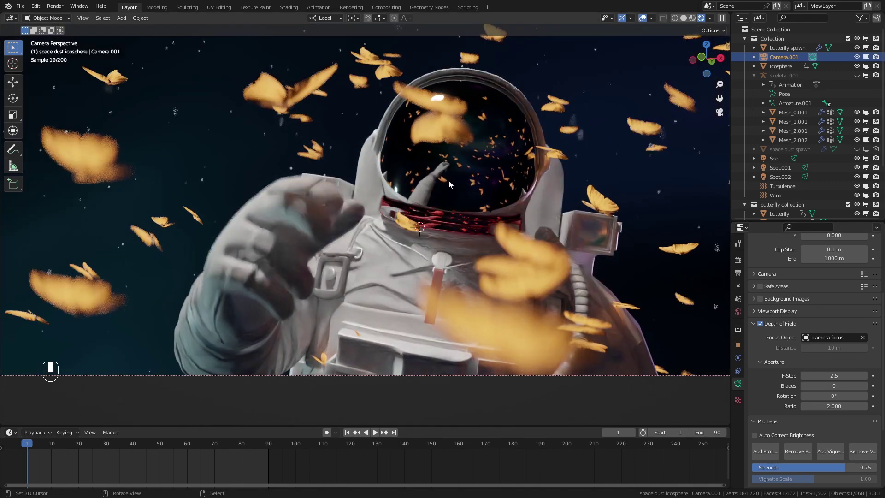
scroll(407, 160, "down", 4)
scroll(380, 154, "up", 5)
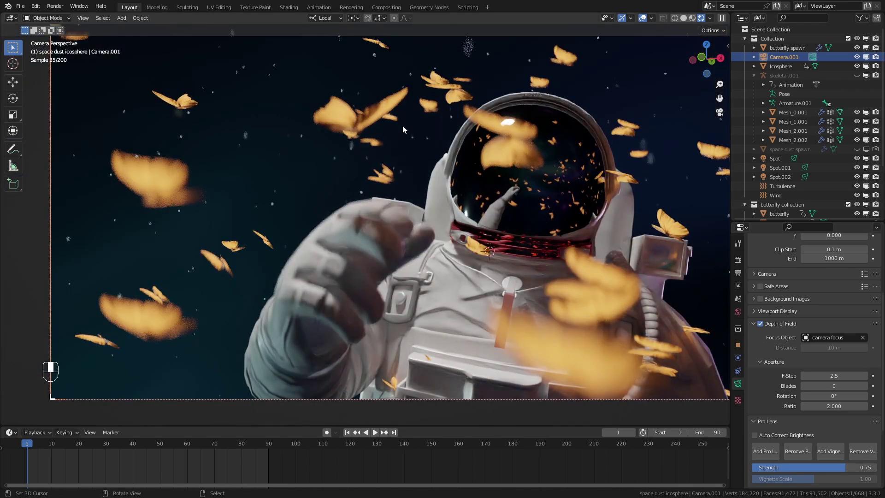
scroll(402, 140, "down", 5)
scroll(432, 184, "up", 3)
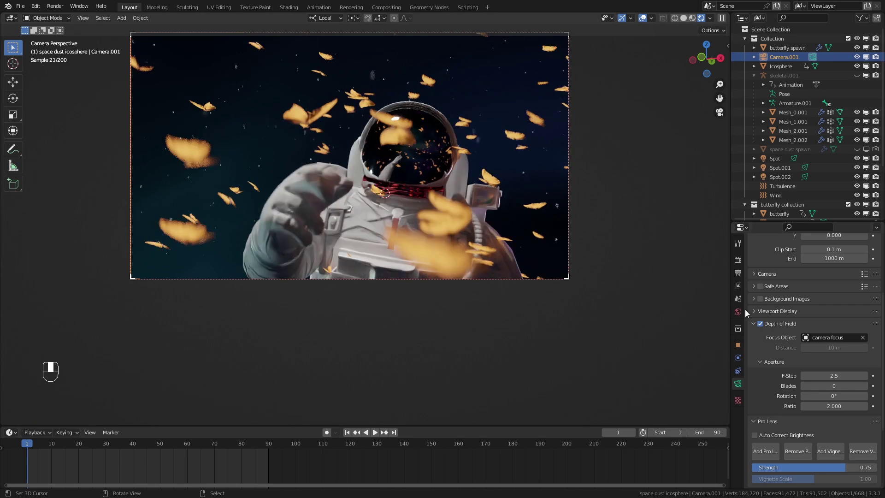
Set the Pro Lens strength to 0.74 and add a Pro Lens to the camera
scroll(779, 341, "down", 4)
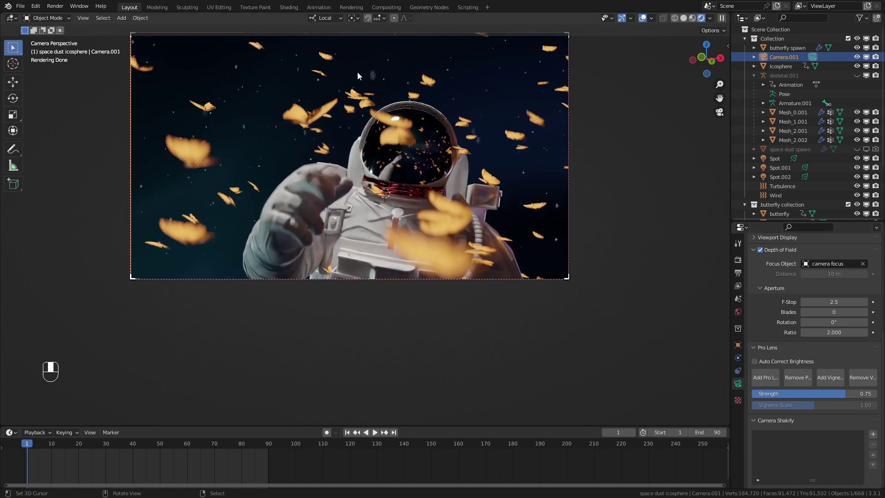
scroll(347, 70, "down", 1)
scroll(375, 82, "up", 2)
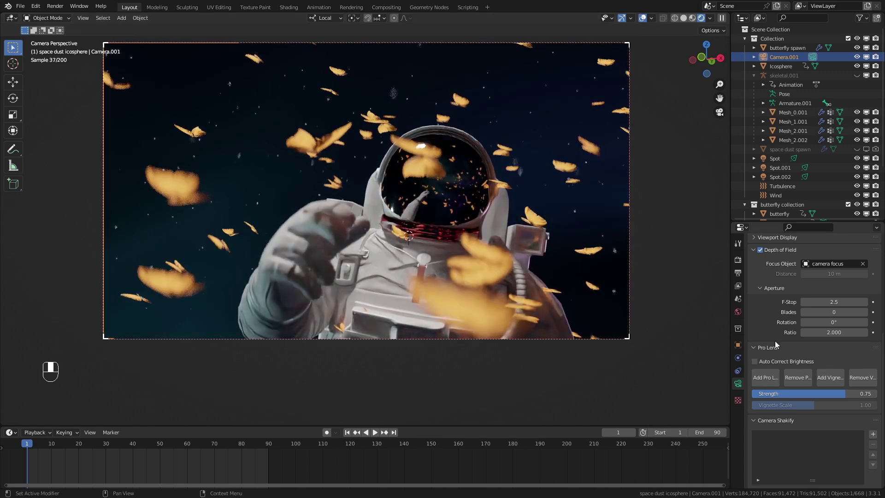
left_click_drag(825, 393, 823, 393)
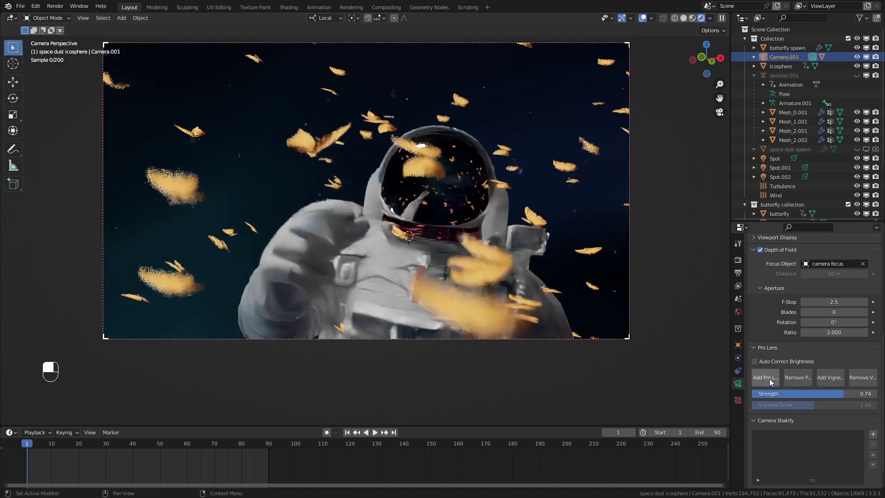
Raise the Pro Lens strength to 1.00 and lower it again while comparing the bokeh on a blurred dust speck
scroll(363, 93, "up", 5)
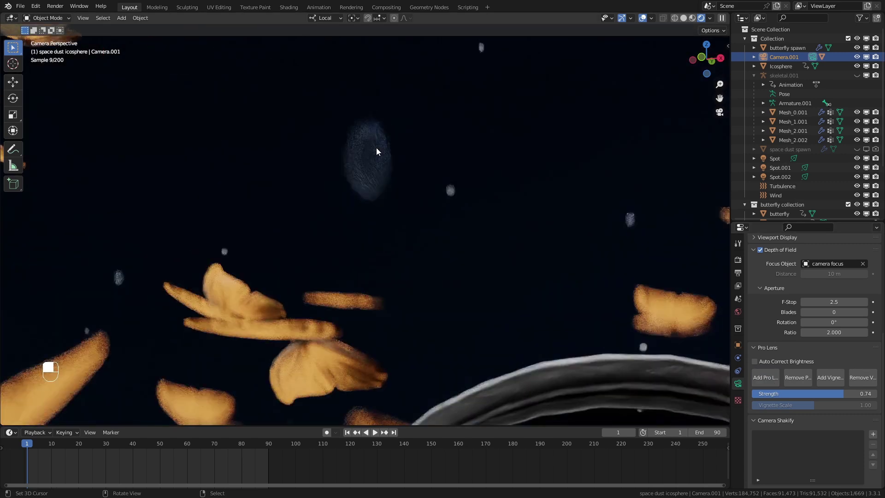
scroll(364, 153, "up", 4)
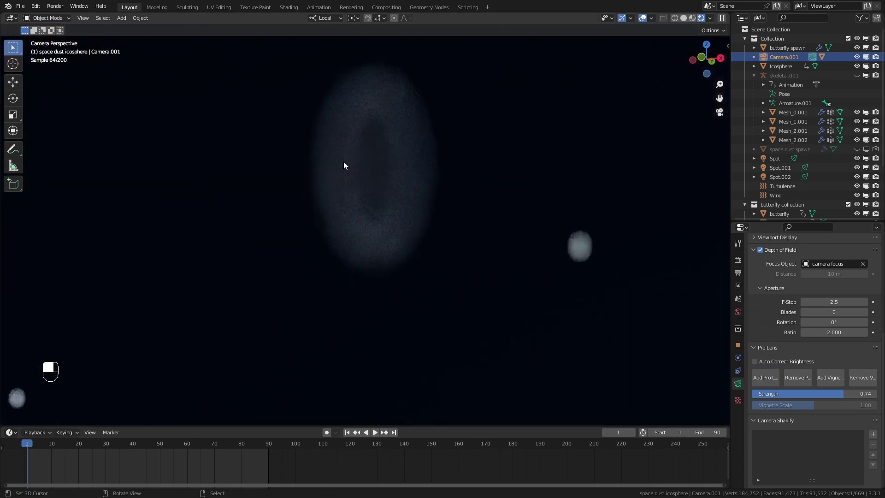
left_click_drag(844, 394, 876, 394)
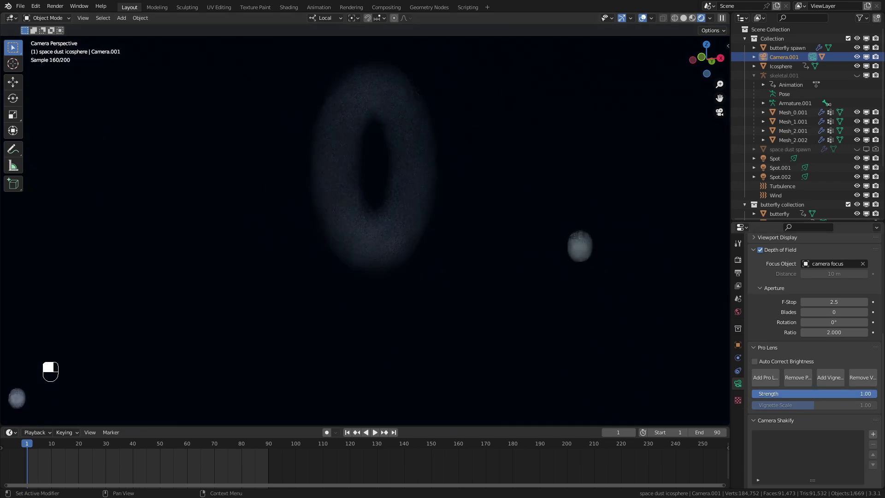
left_click_drag(875, 393, 802, 396)
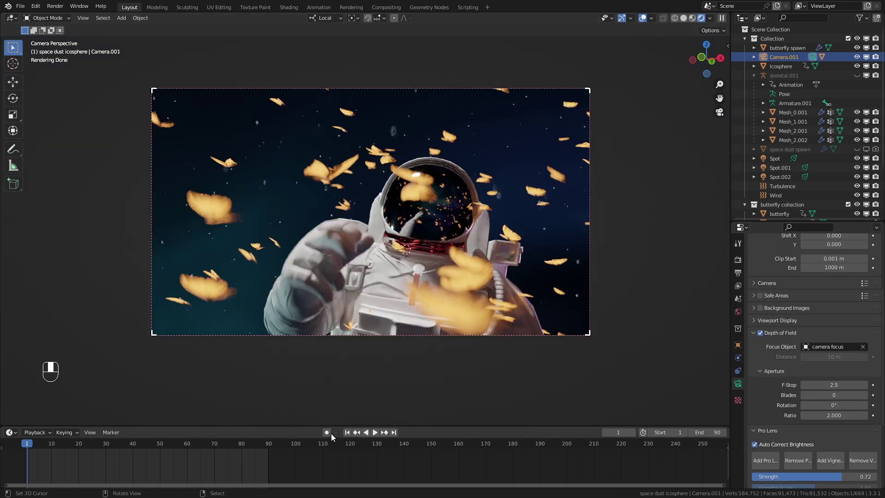
Enable auto keying and keyframe the camera's location and rotation at frame 1
left_click(326, 432)
left_click(737, 344)
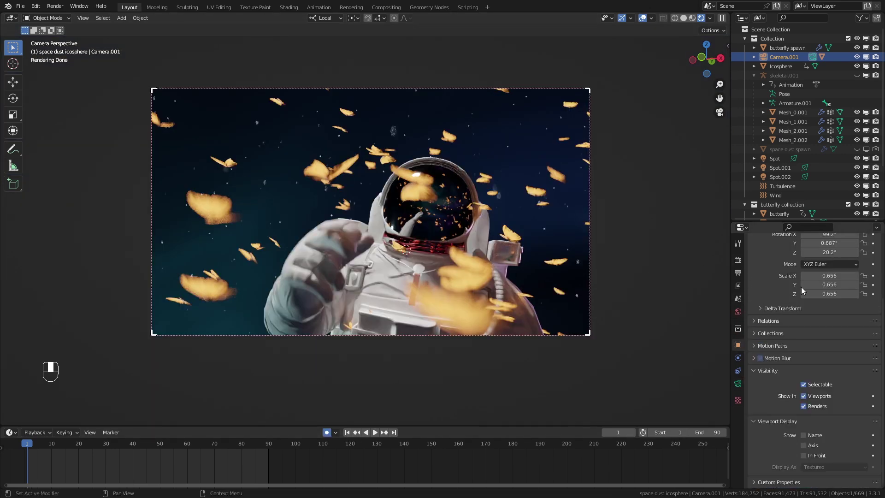
scroll(791, 299, "up", 5)
key("i")
key("i")
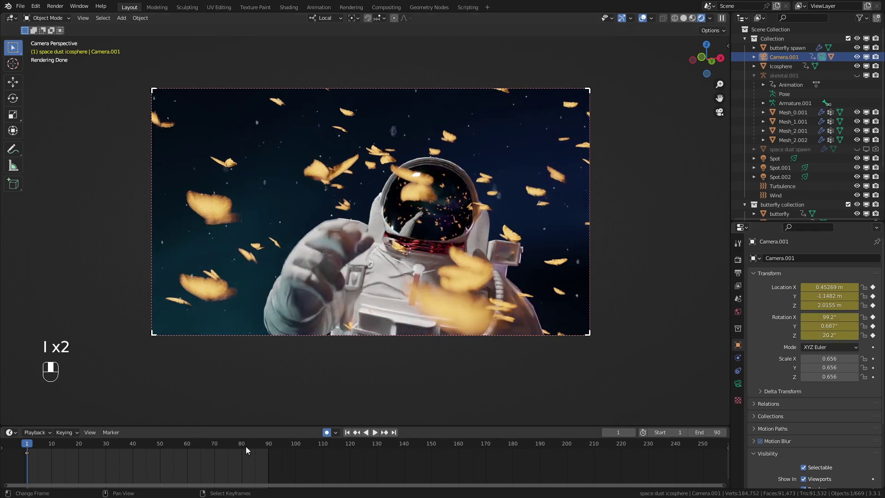
At frame 90, fly the camera sideways around the astronaut to key its end position
left_click(267, 448)
key("shift+f")
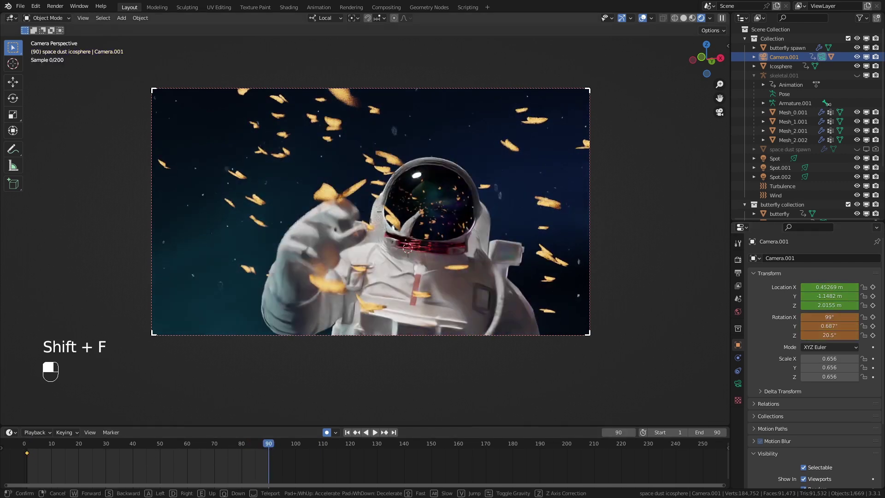
key("d")
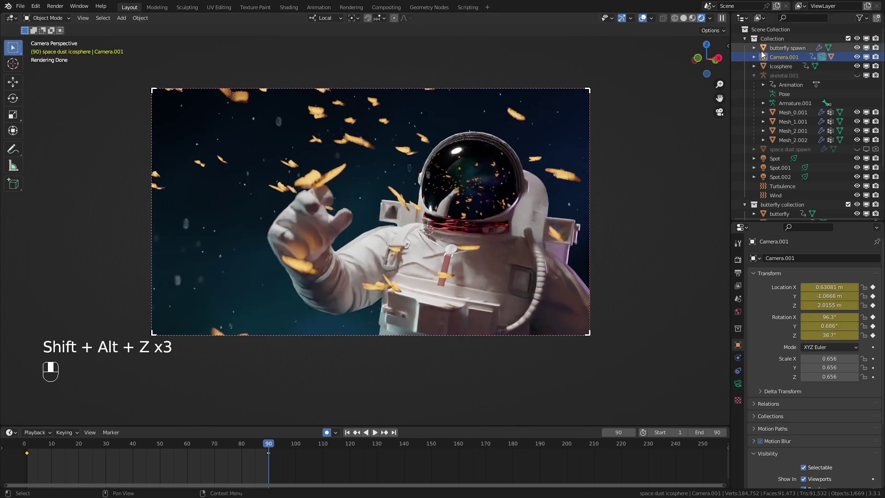
Keyframe the camera focus empty in place at frame 1 and hide the overlays
scroll(783, 115, "down", 5)
left_click(776, 202)
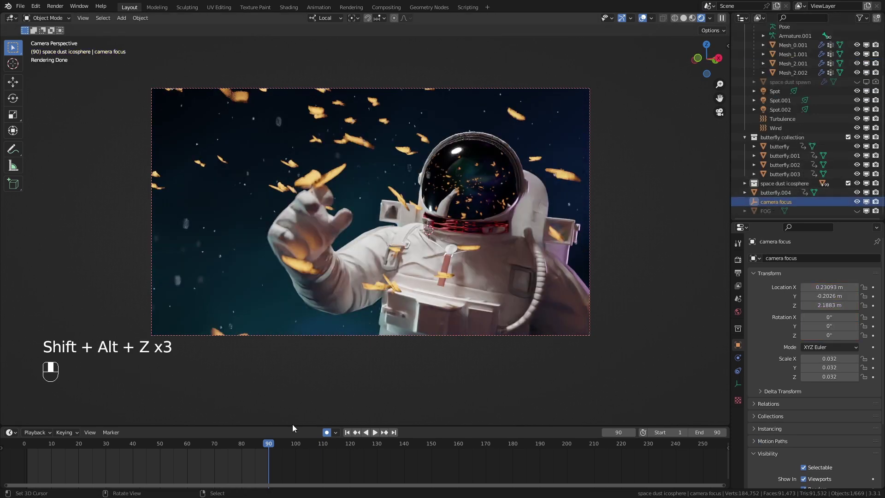
left_click(26, 457)
key("g")
left_click(429, 209)
key("shift+alt+z")
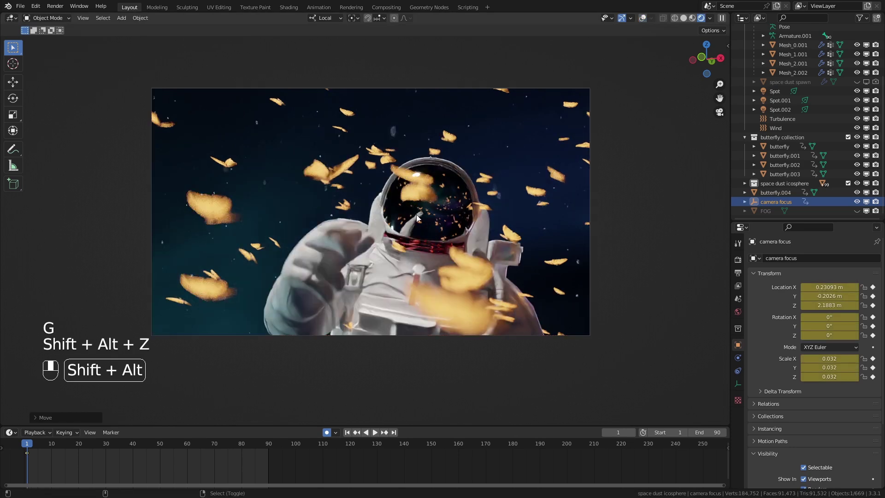
At frame 11, snap the camera focus empty to the 3D cursor on the astronaut's raised hand to key the focus shift
left_click_drag(40, 444, 54, 444)
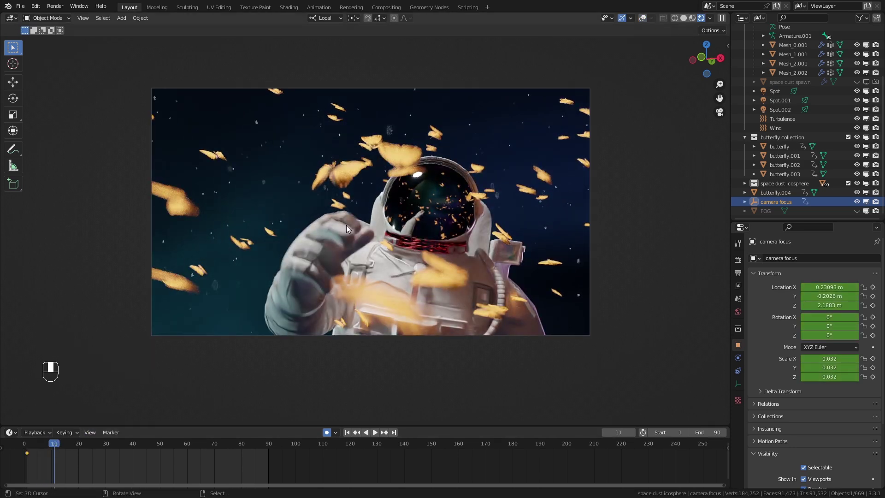
key("shift+s")
left_click(258, 145)
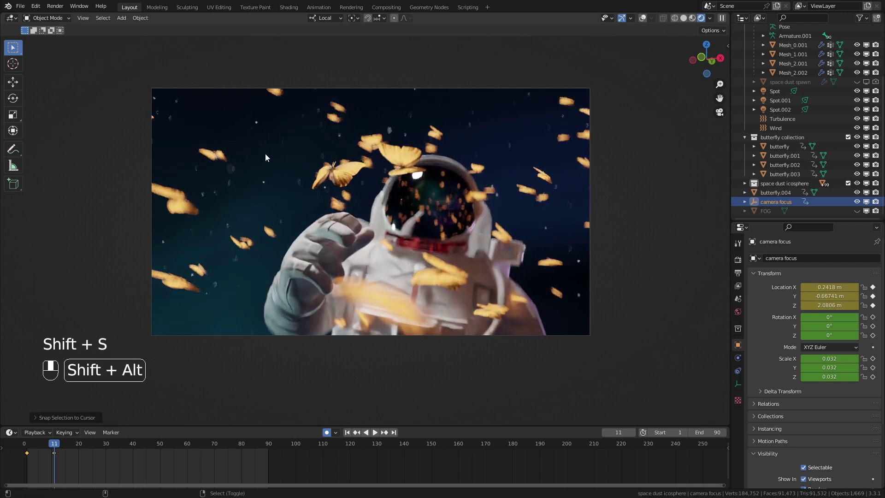
key("shift+alt+z")
Set the handle type of the camera's keyframes to Vector for an even camera move
left_click_drag(54, 447, 94, 445)
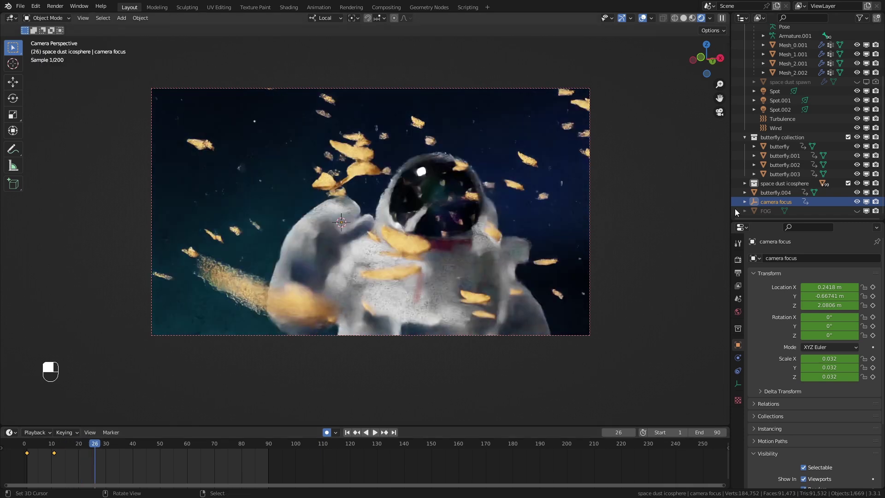
scroll(798, 95, "up", 5)
left_click(786, 57)
key("v")
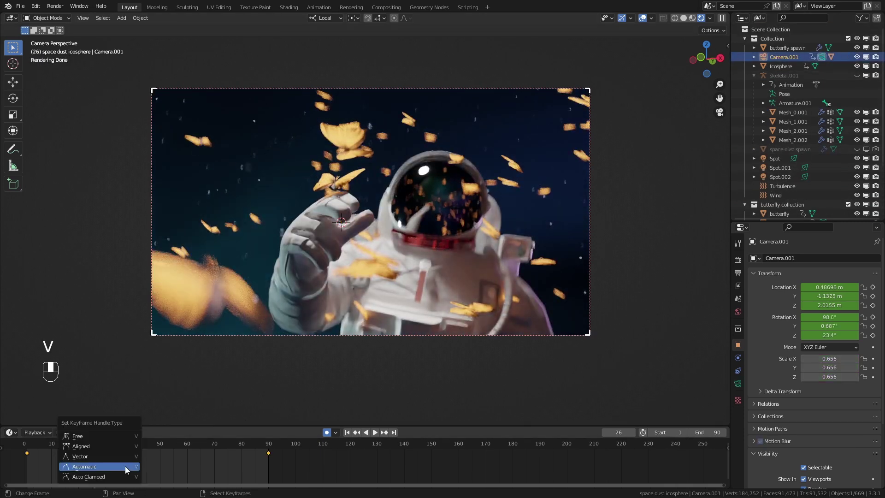
left_click(118, 459)
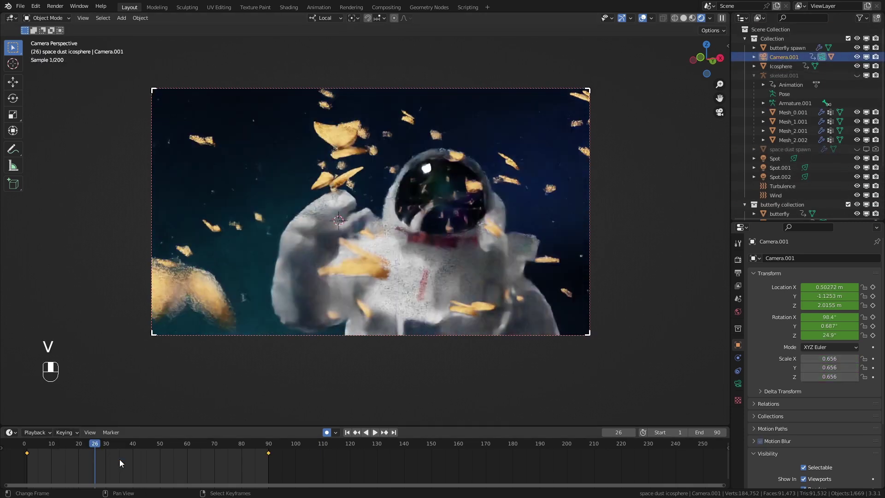
Scrub through the animation to check the camera move and the focus shift
mouse_move(65, 443)
left_mouse_down()
mouse_move(248, 454)
mouse_move(67, 461)
left_mouse_up()
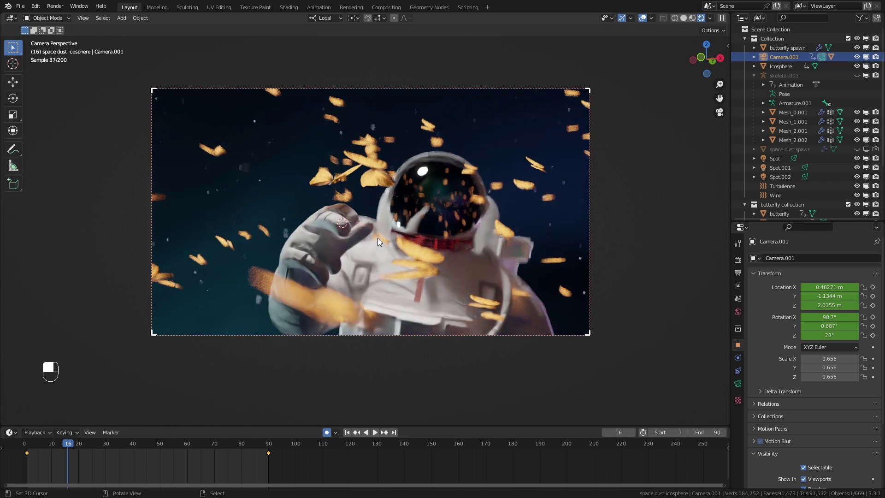
scroll(378, 237, "up", 2)
left_click(215, 455)
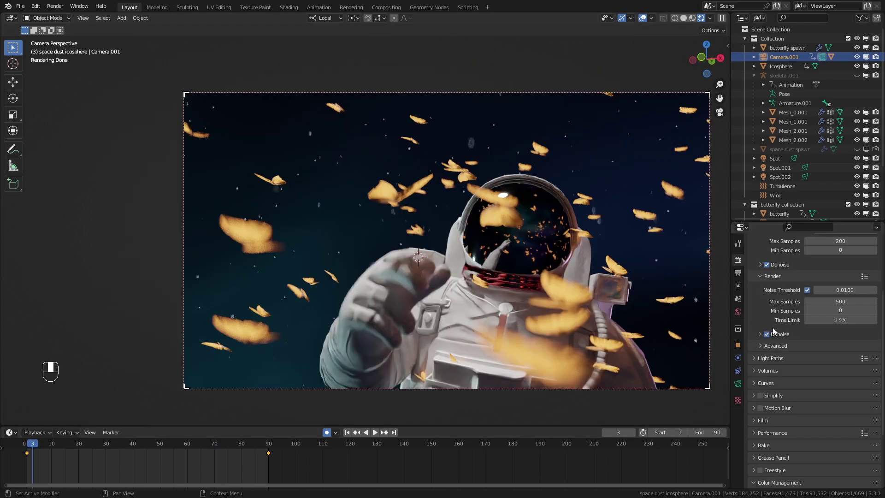
Set the colour management display device to AgX Display with view transform sRGB and look Medium High Contrast
scroll(765, 322, "down", 3)
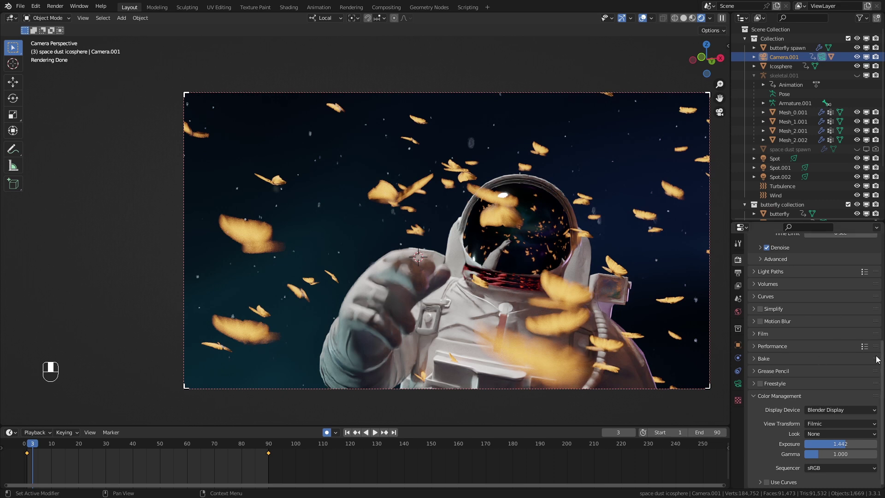
left_click(844, 410)
left_click(822, 431)
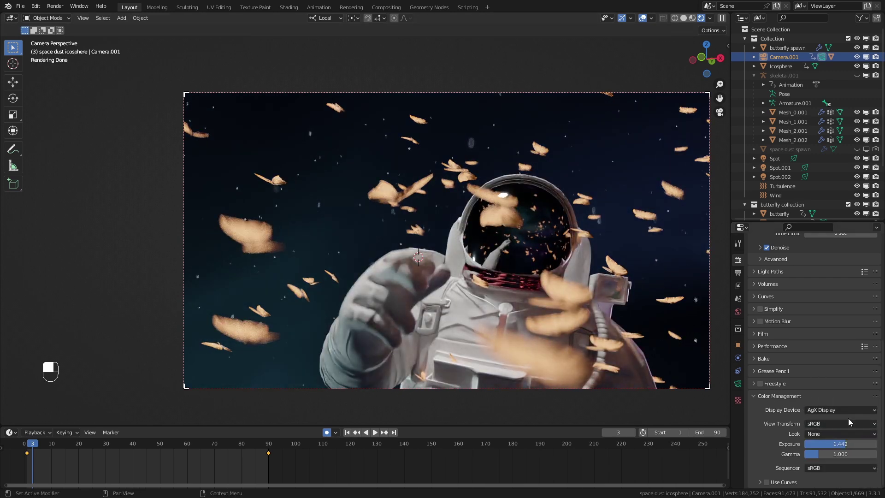
left_click(832, 422)
left_click(831, 426)
left_click(814, 431)
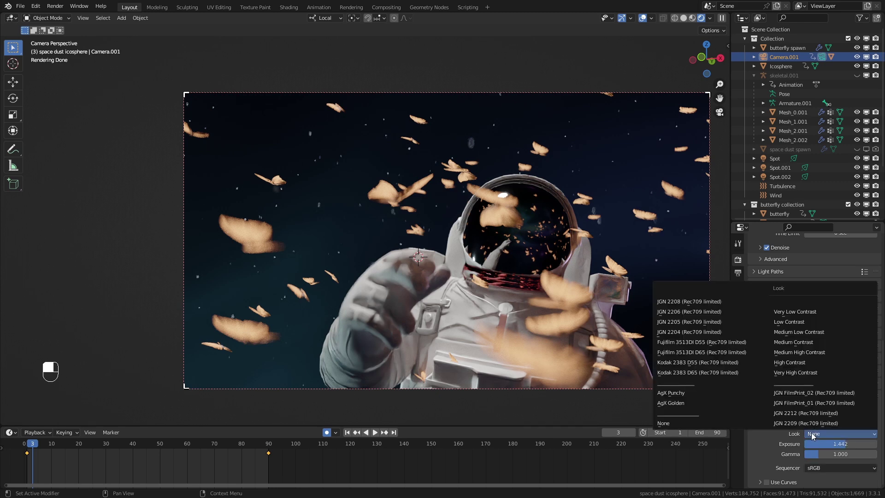
left_click(723, 397)
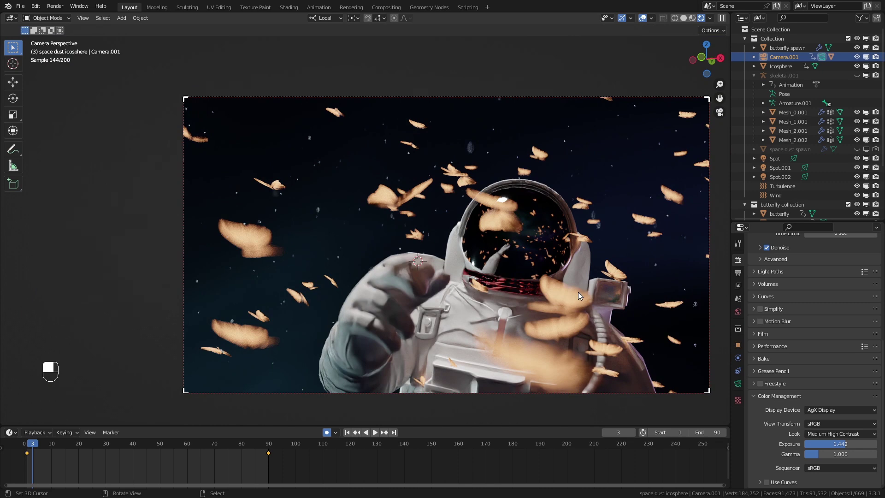
Review the graded shot through the camera with overlays hidden, including at frames 16 and 57
middle_click_drag(521, 290, 474, 279)
key("KP_0")
key("shift+alt+z")
key("shift+alt+z")
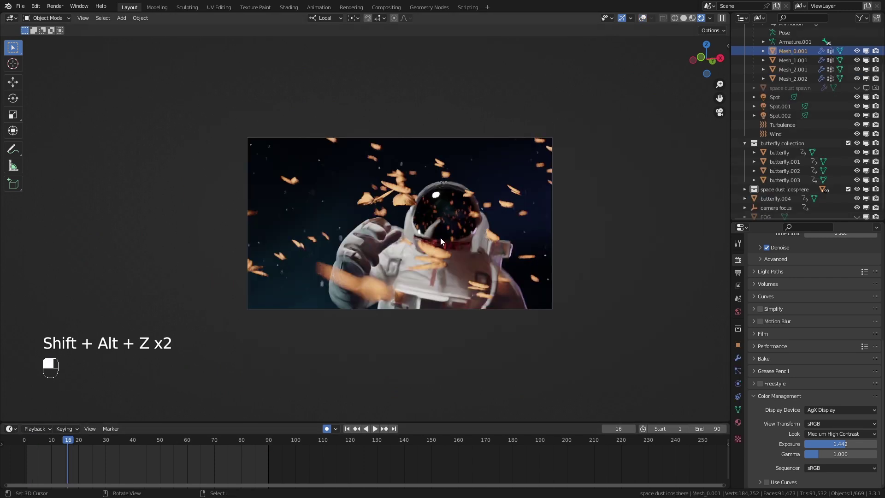
scroll(436, 242, "up", 2)
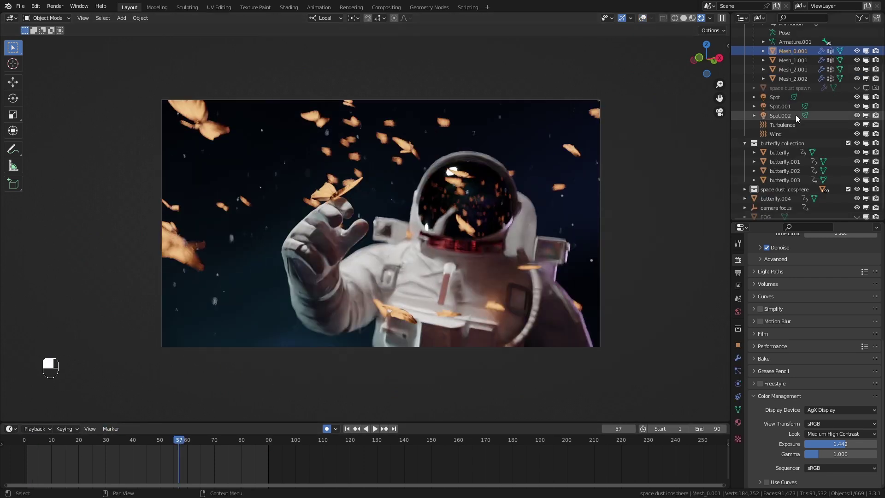
Show the overlays again, add a second camera at frame 57 and view the scene through it
scroll(811, 92, "up", 5)
left_click(784, 57)
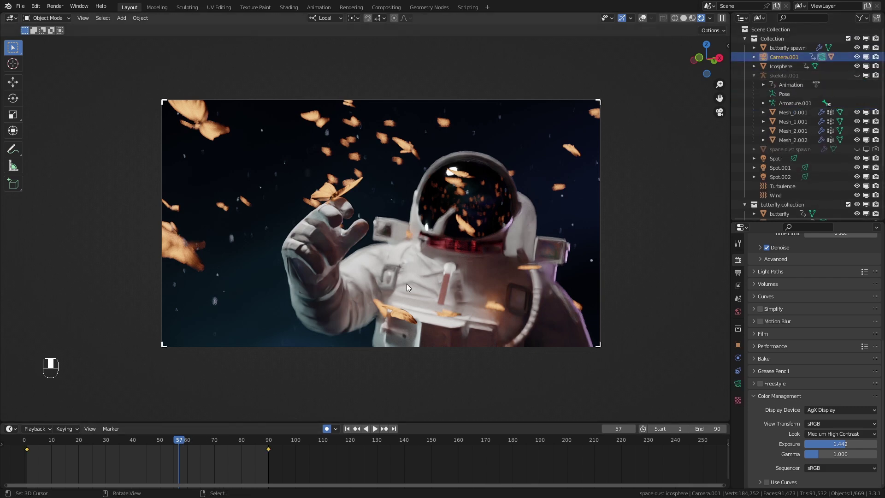
scroll(405, 286, "up", 3)
key("shift+alt+z")
key("shift+a")
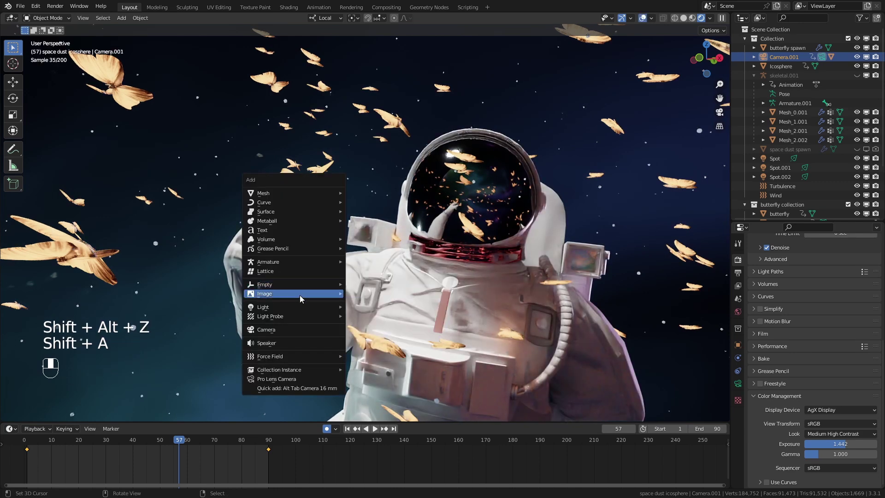
left_click(312, 331)
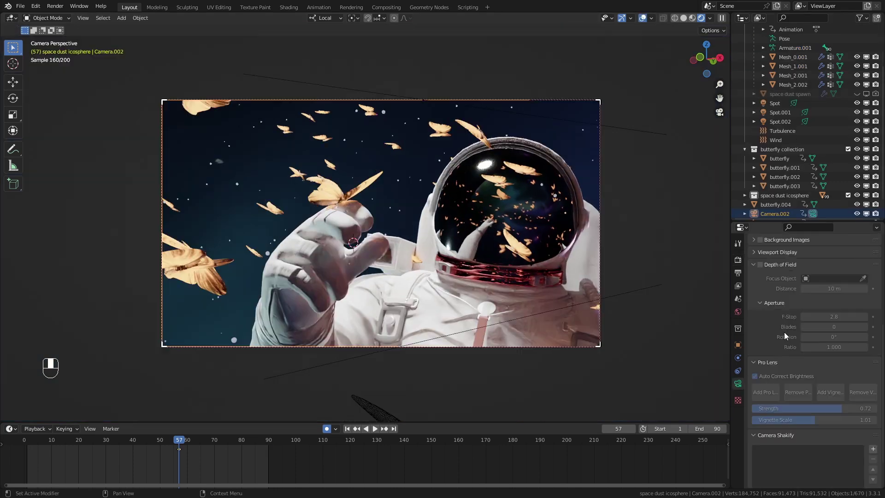
Enable depth of field on the new camera with camera focus as focus object, and fly the camera closer to the raised hand
scroll(784, 331, "up", 2)
left_click(760, 301)
left_click(826, 315)
type("f")
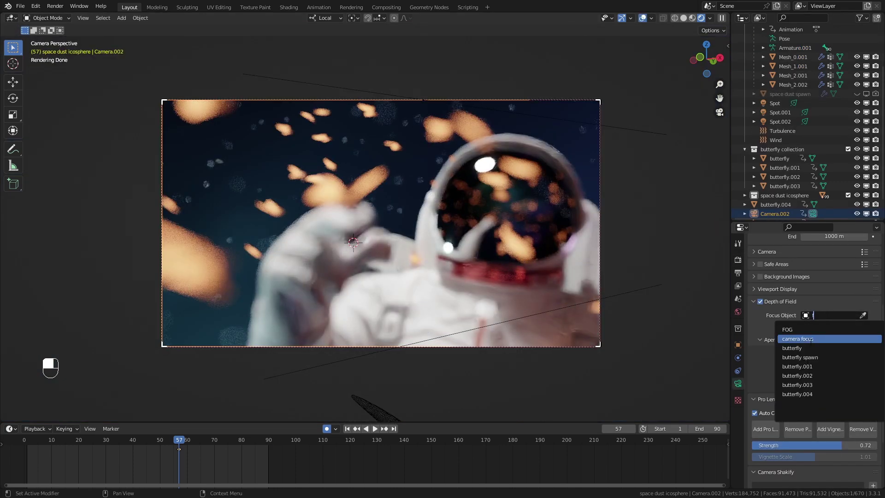
left_click(825, 339)
key("shift+f")
left_click(365, 222)
Change the new camera's lens type to Panoramic and inspect its Fisheye Equisolid view with overlays hidden
scroll(816, 275, "up", 5)
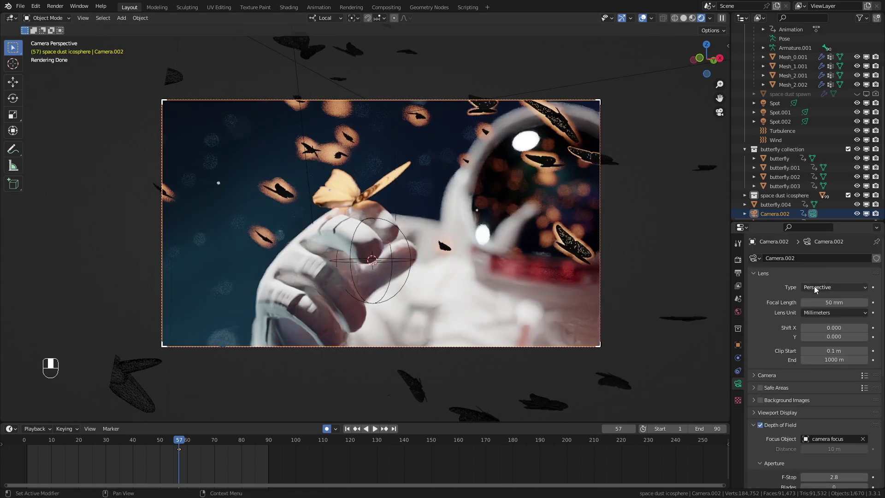
left_click(813, 287)
left_click(819, 317)
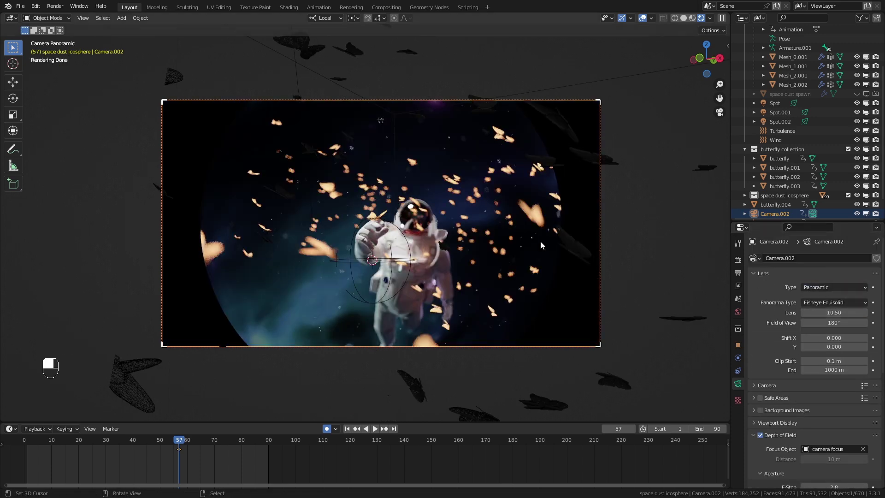
scroll(408, 236, "up", 4)
scroll(373, 206, "down", 5)
scroll(374, 205, "up", 2)
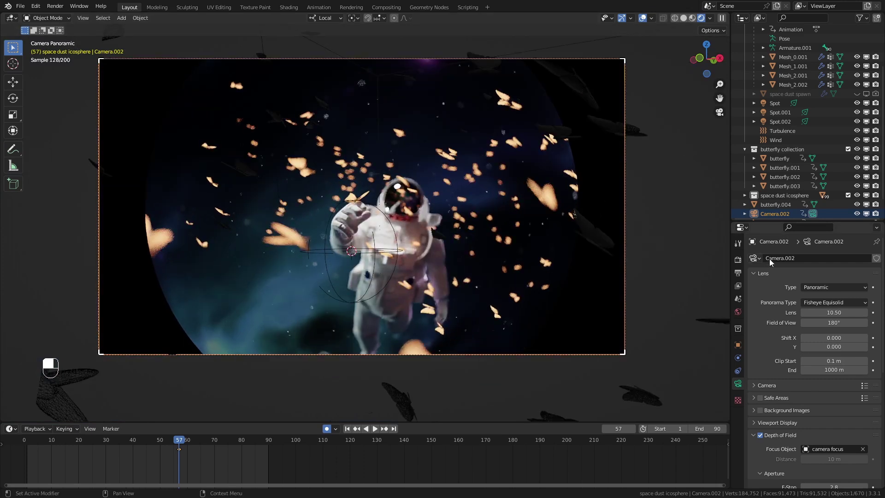
scroll(702, 270, "down", 1)
key("shift+alt+z")
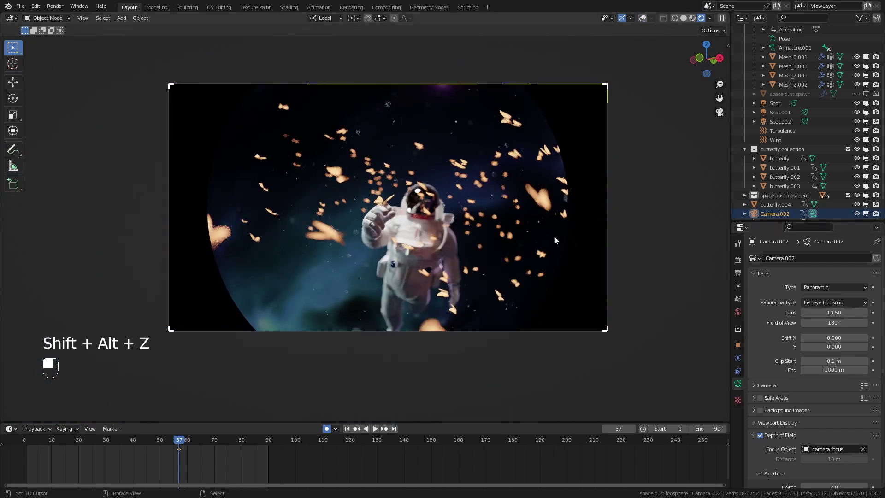
Set the fisheye lens to 50 and reposition the camera around the butterfly on the hand
double_click(831, 311)
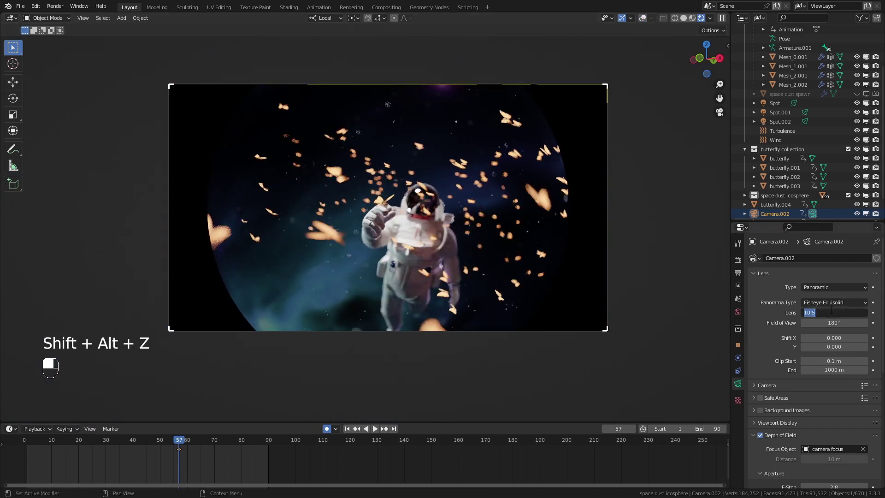
type("50")
key("Return")
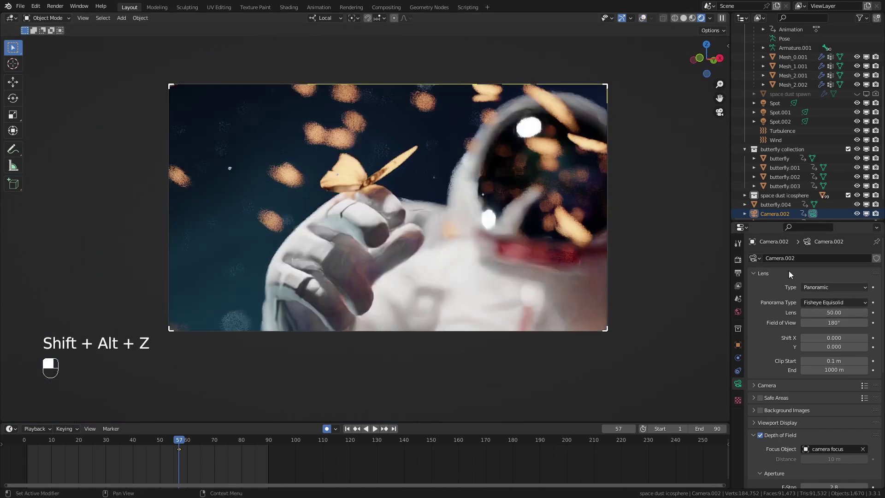
key("shift+f")
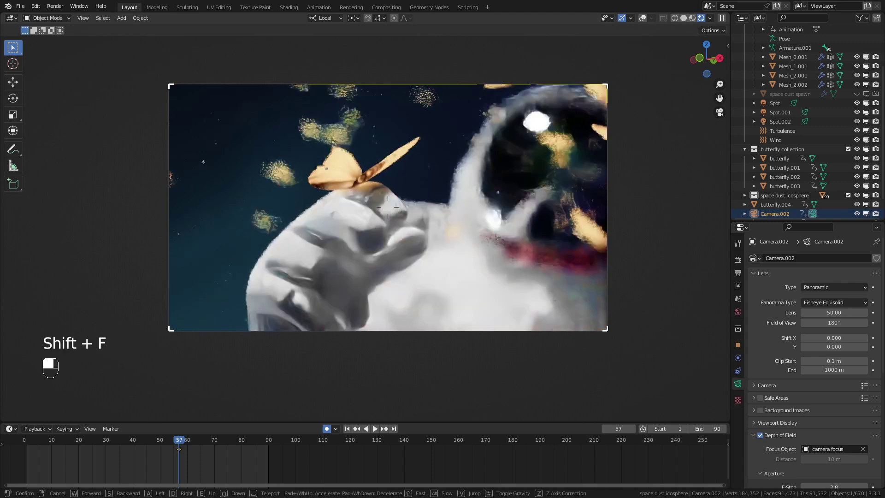
left_click(387, 207)
Set the fisheye lens to 35, with an aperture F-Stop of 5.5 and a ratio of 2
double_click(827, 312)
type("35")
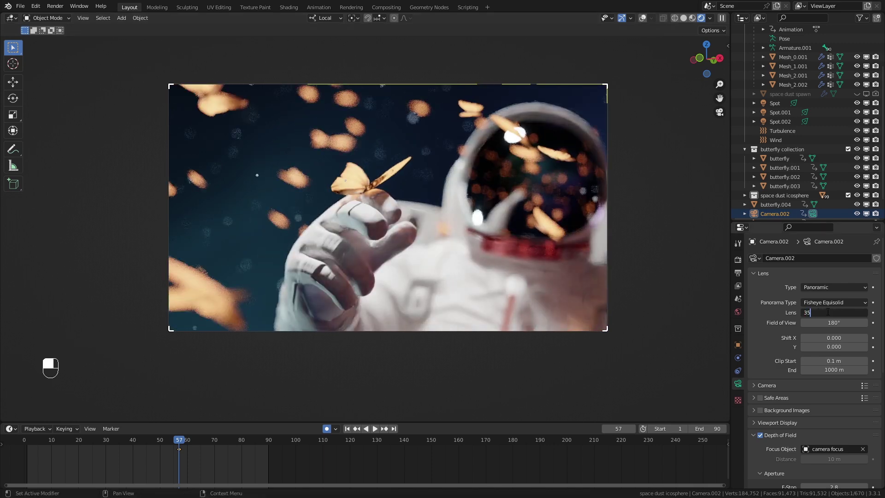
key("Return")
scroll(773, 360, "down", 7)
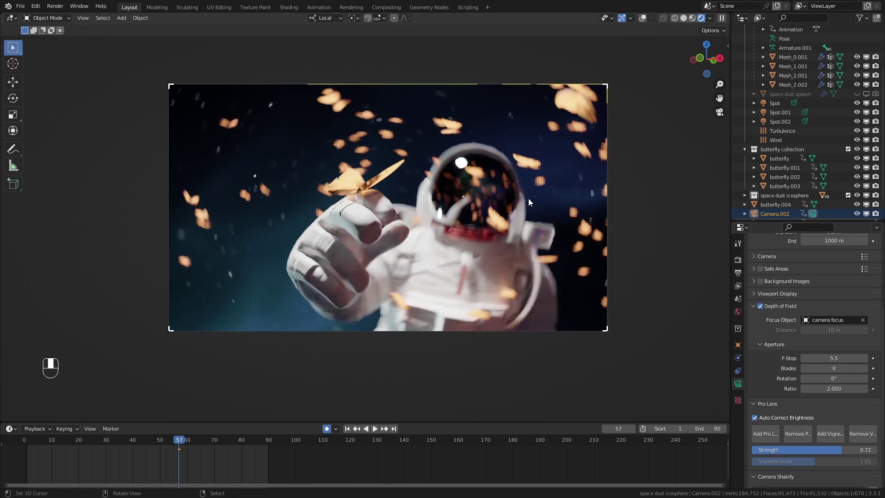
Inspect the hand's blur up close, add a Pro Lens to the panoramic camera, and return to the first camera's view at frame 41
scroll(333, 205, "up", 5)
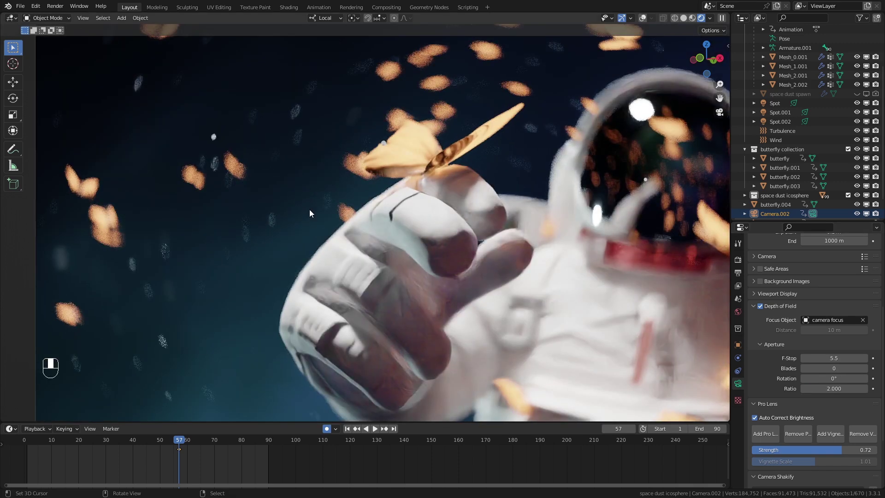
scroll(784, 355, "down", 4)
left_click(766, 350)
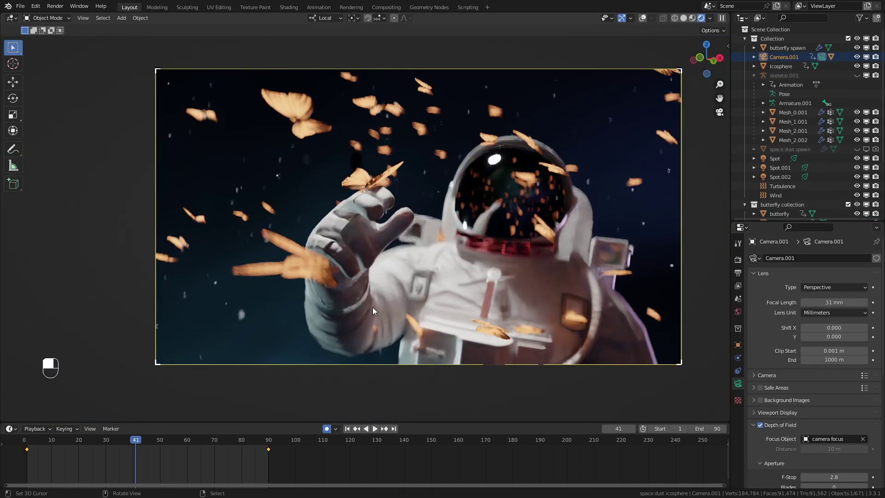
middle_click_drag(427, 268, 399, 273, "shift")
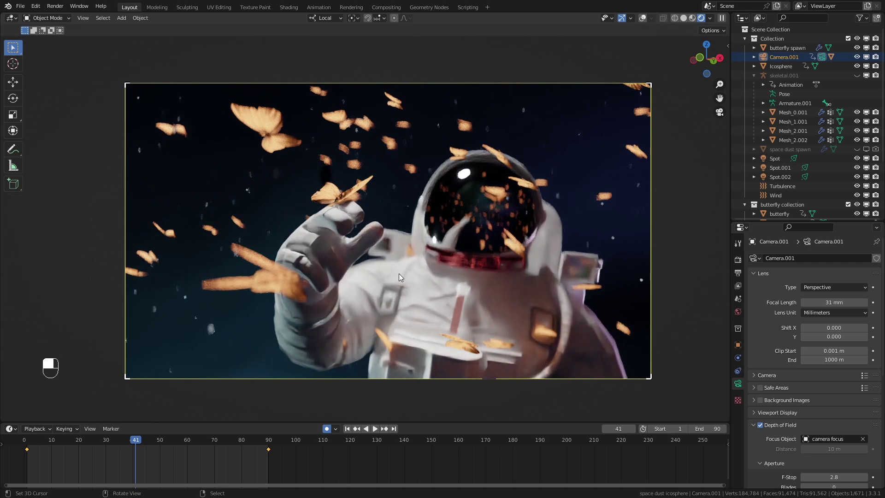